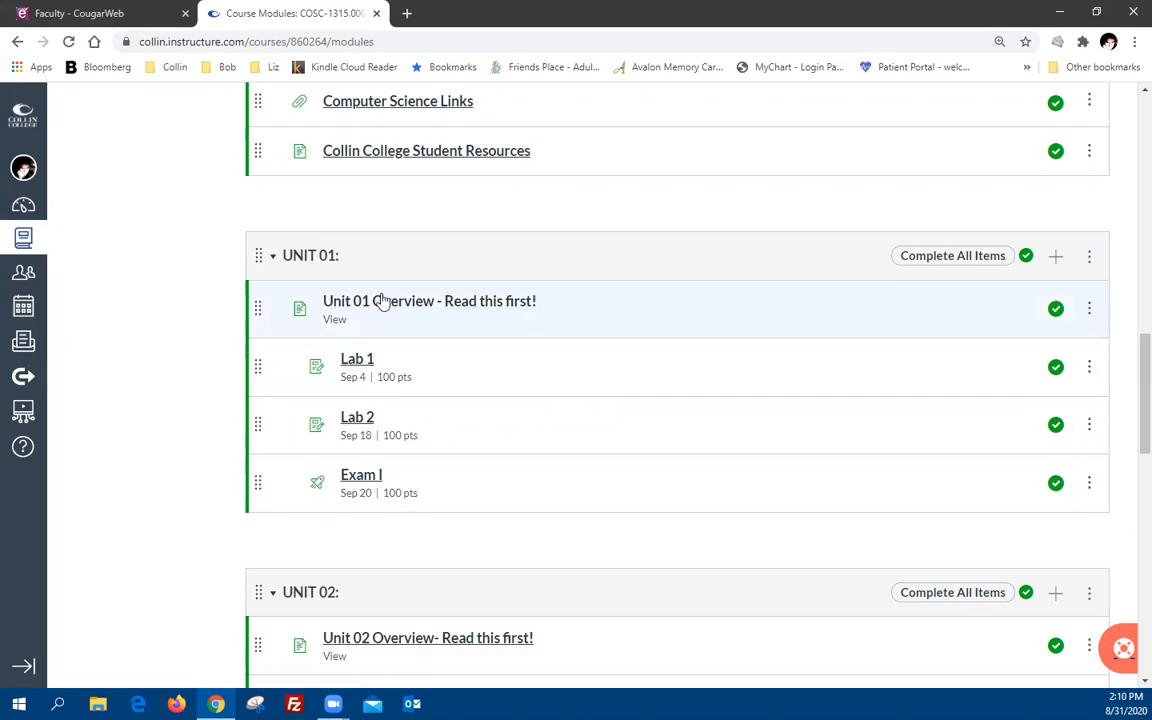
Open the Unit 01 Overview, follow its book software link, and open the install directions for Windows
click(463, 307)
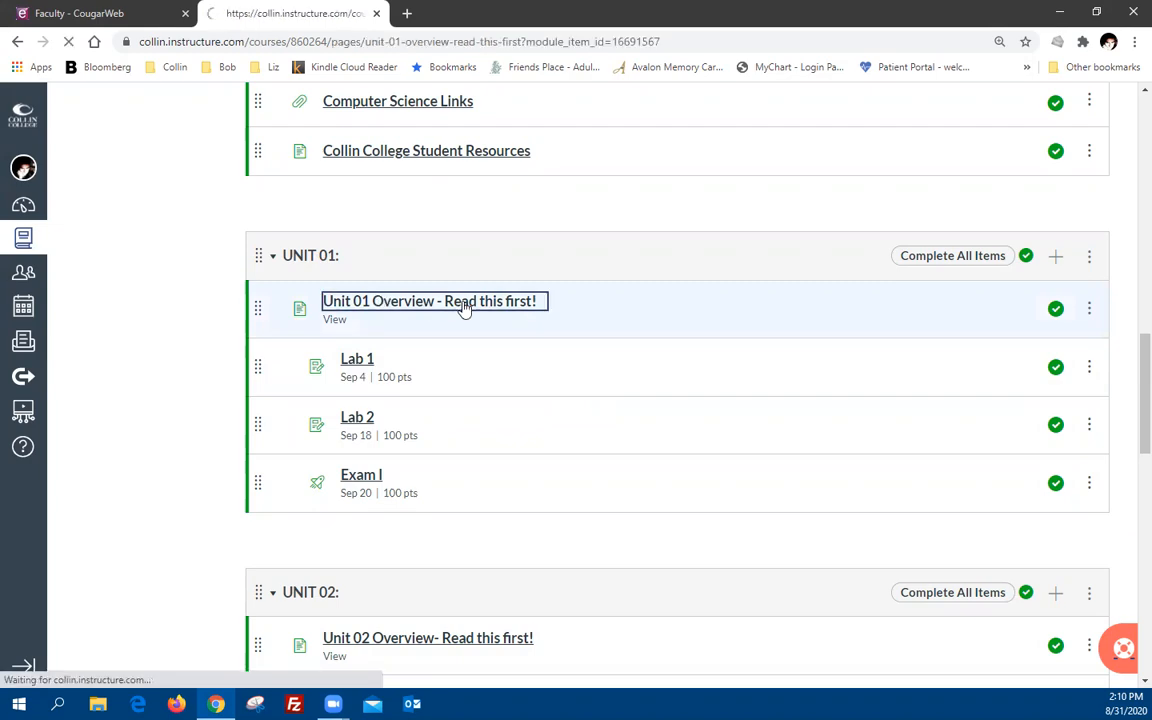
scroll(497, 430, down, 5)
scroll(497, 430, down, 18)
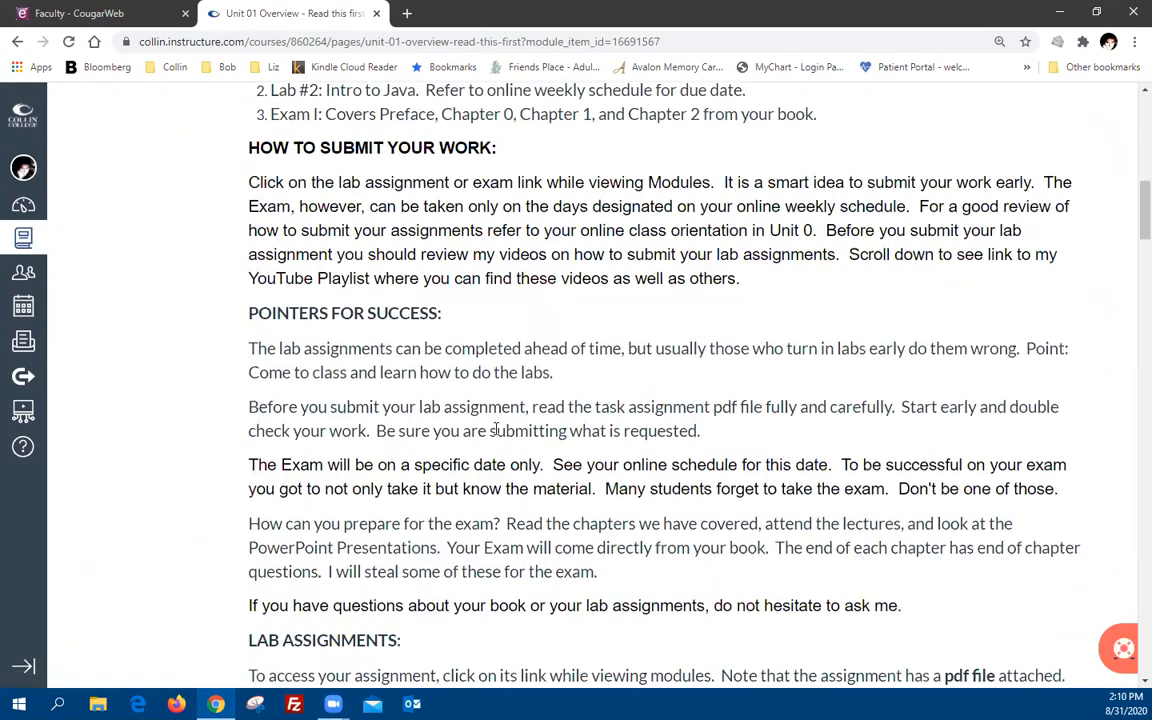
scroll(496, 432, down, 7)
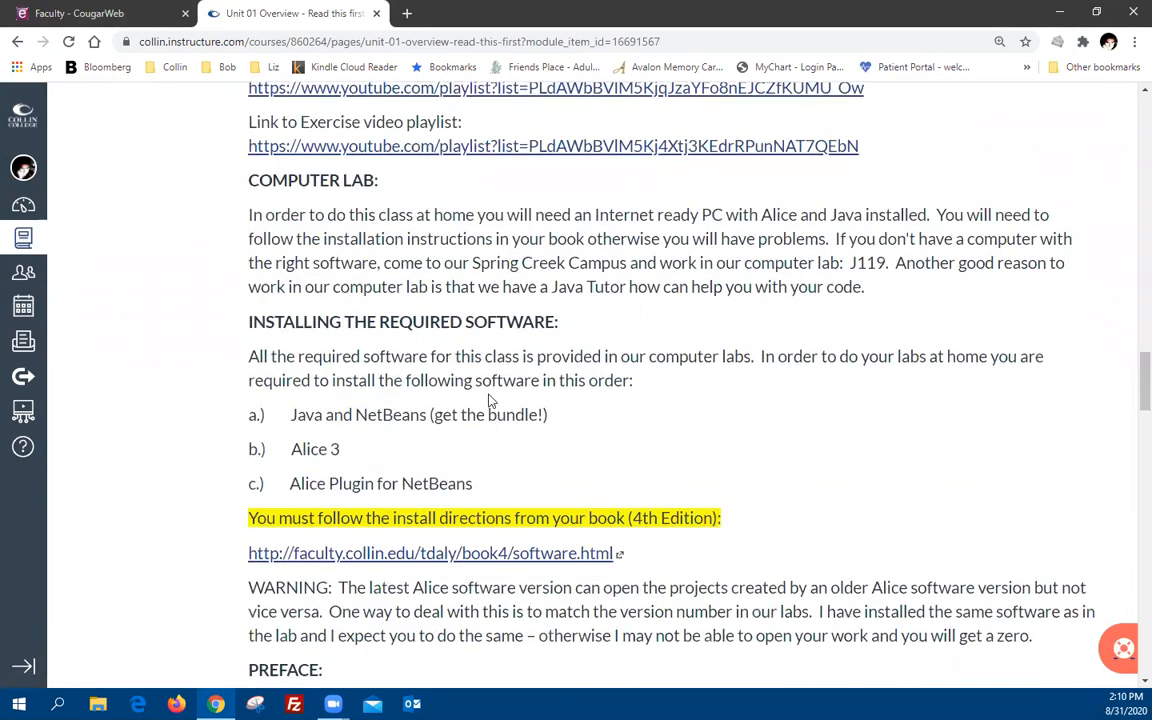
click(434, 554)
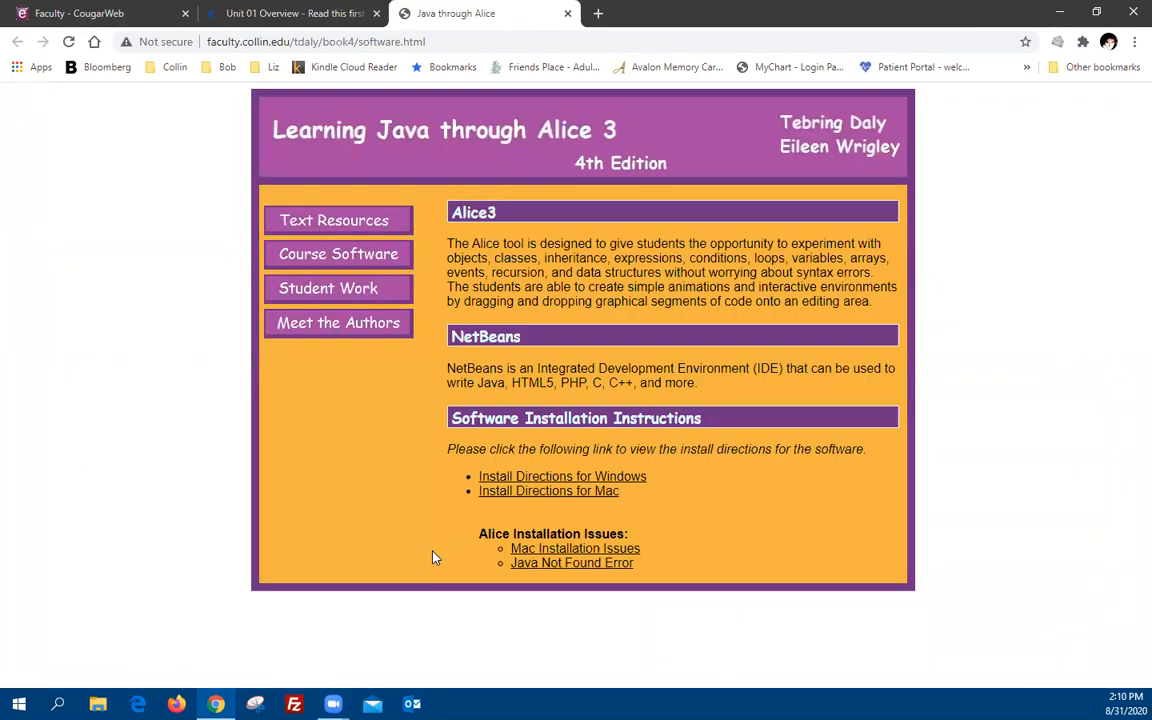
click(547, 478)
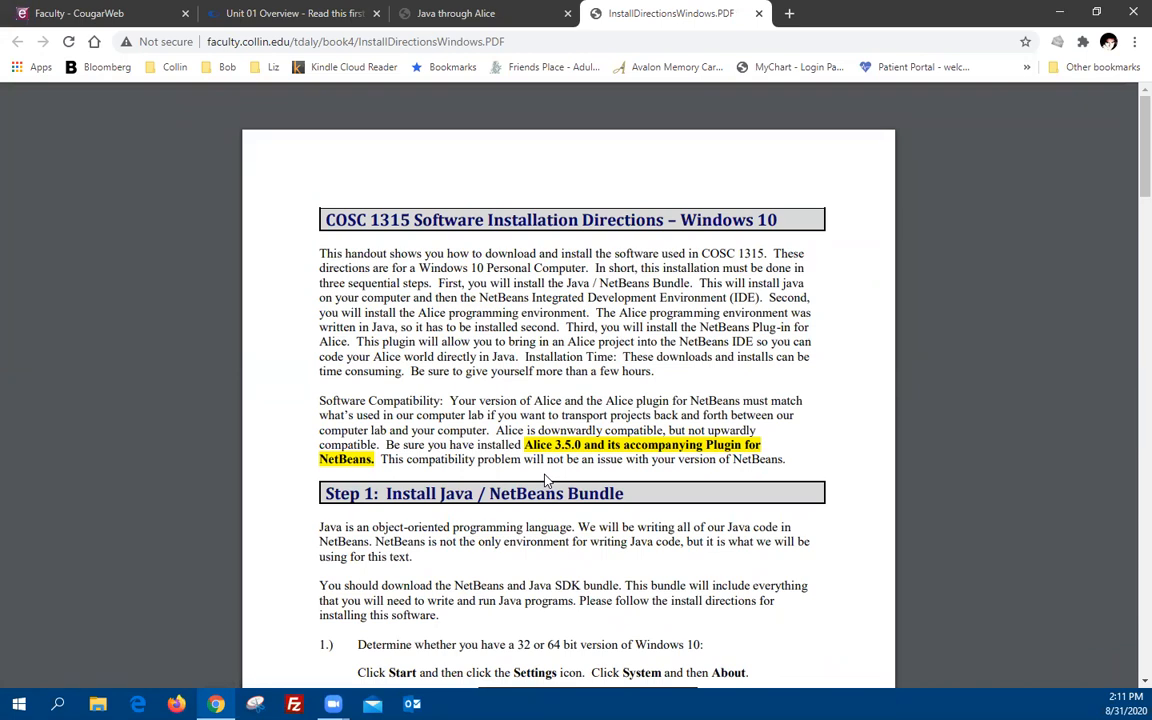
Open the JDK and NetBeans Bundle download page from Step 1 of the directions and accept the license agreement
scroll(500, 520, down, 2)
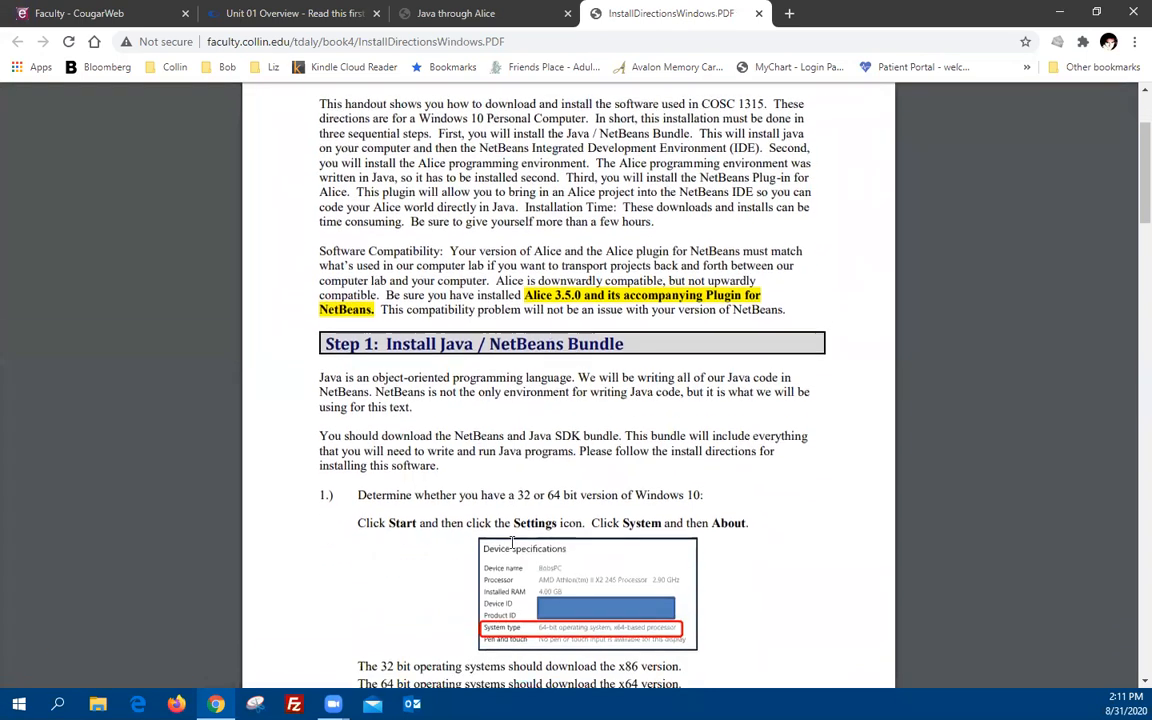
scroll(500, 530, down, 1)
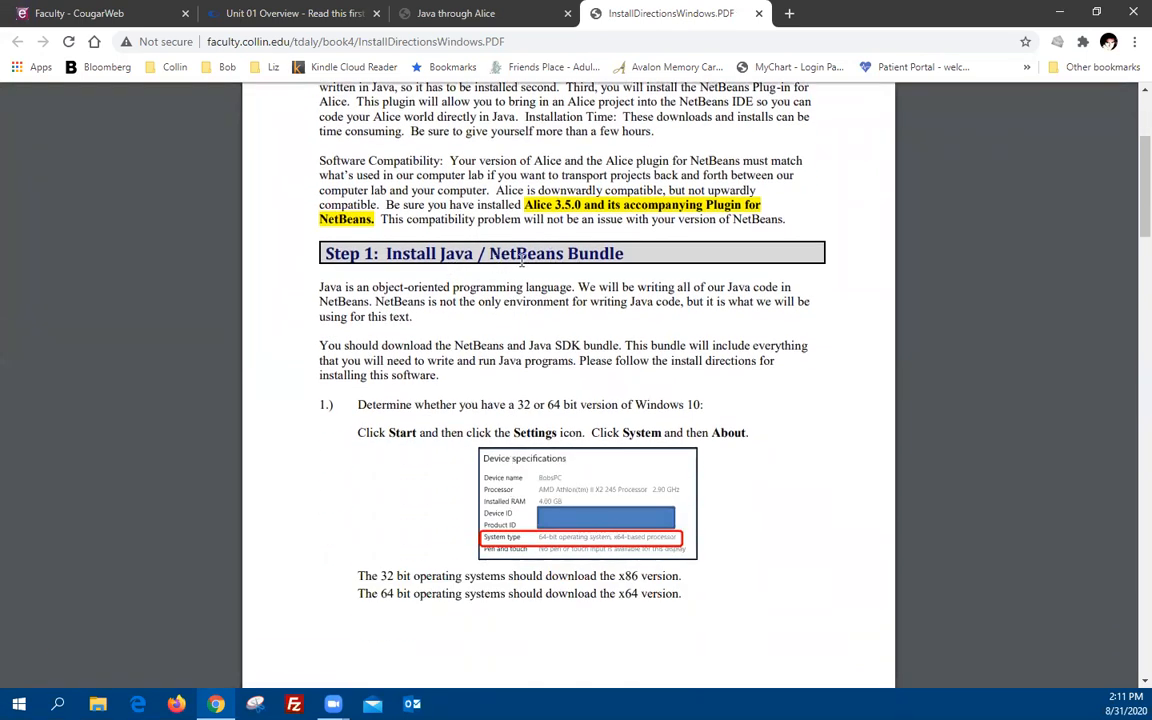
scroll(499, 372, down, 1)
scroll(499, 372, down, 4)
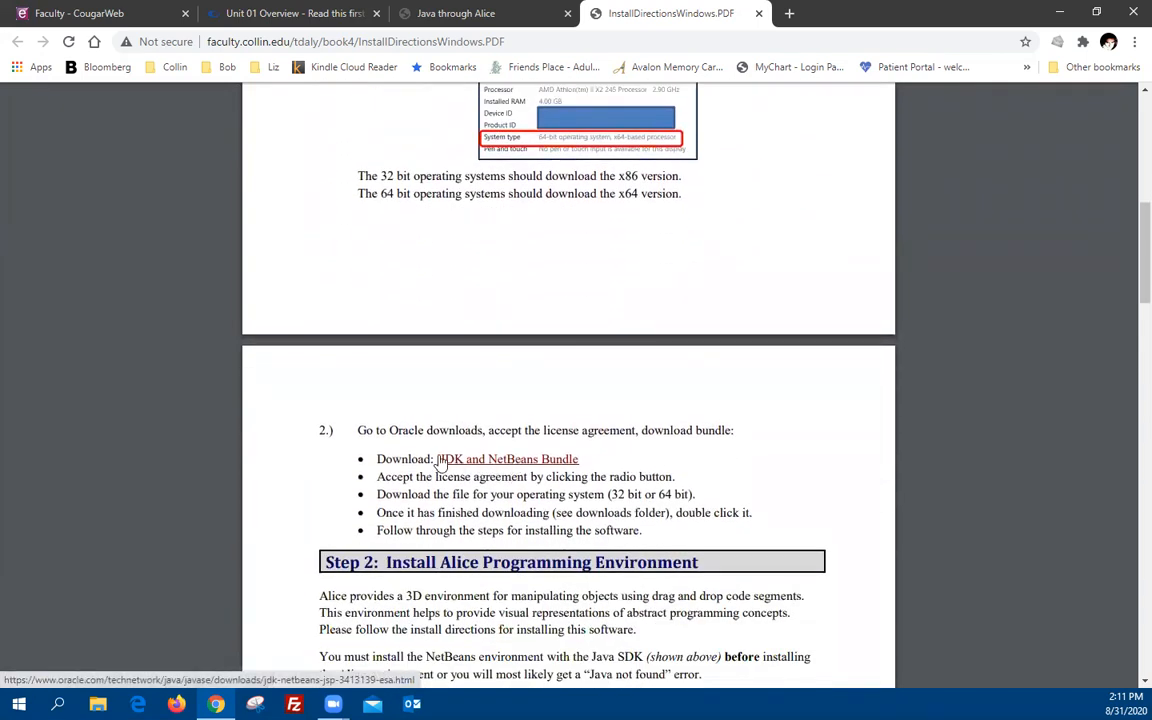
click(519, 463)
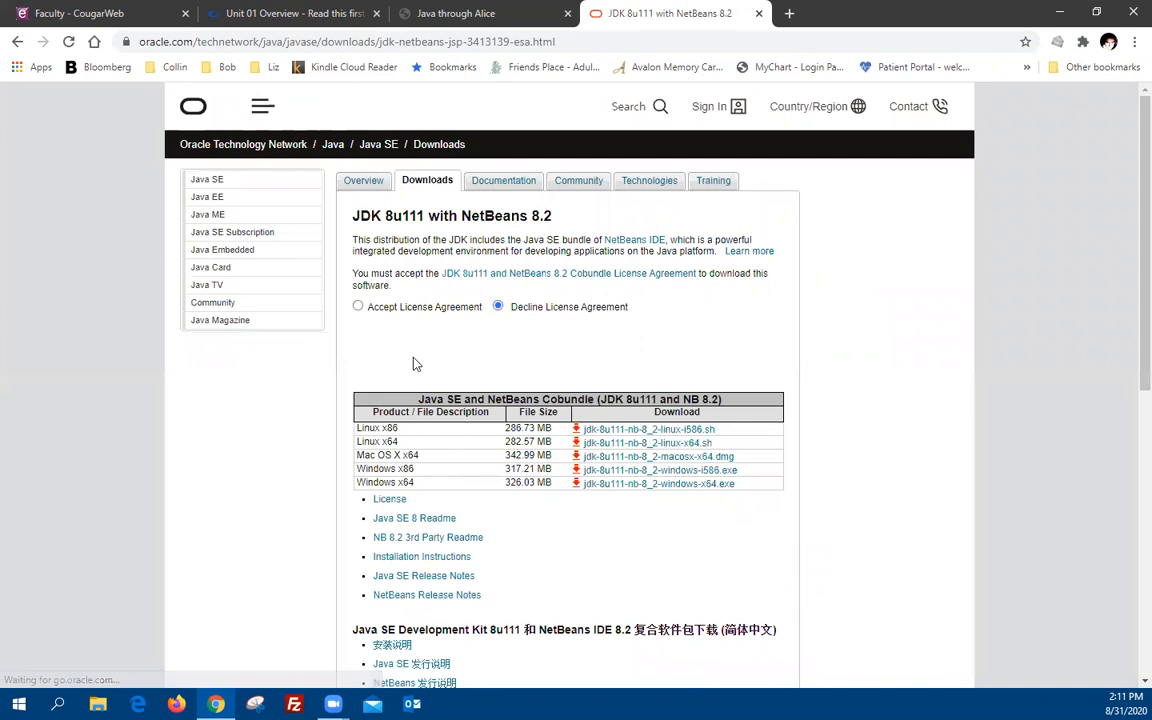
click(358, 307)
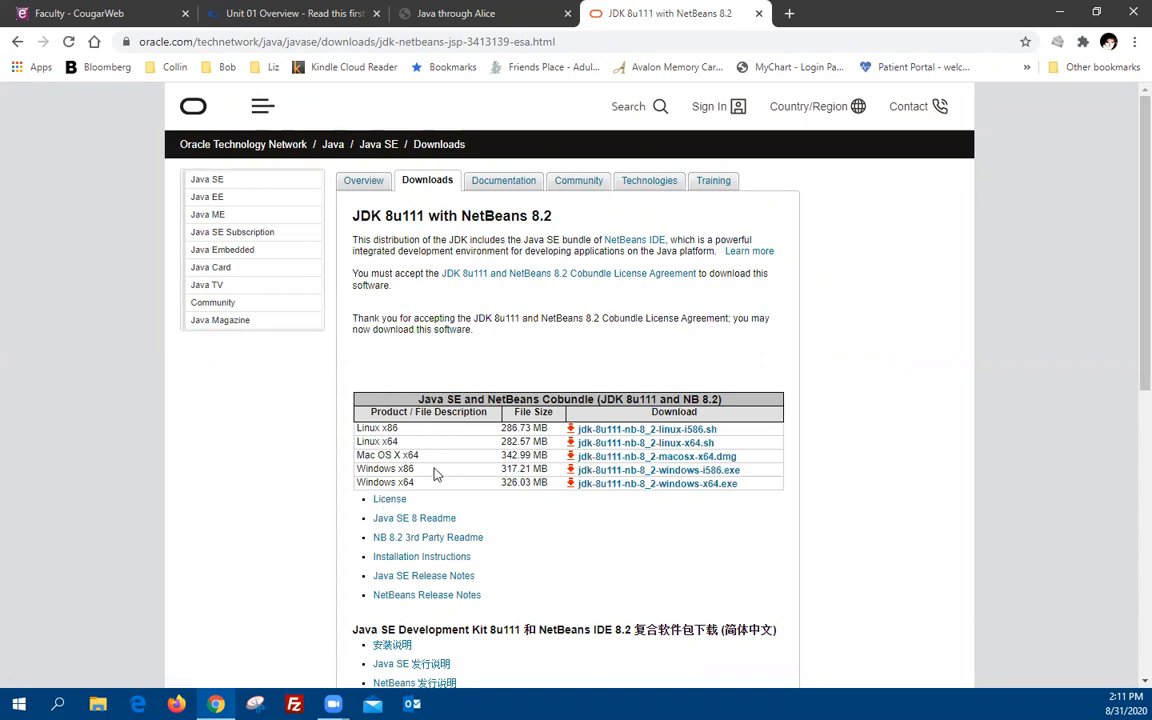
Download the Windows x64 bundle to Downloads as jdk-8u111-nb-8_2-windows-x64.exe, replacing the existing file and keeping the flagged download
click(648, 486)
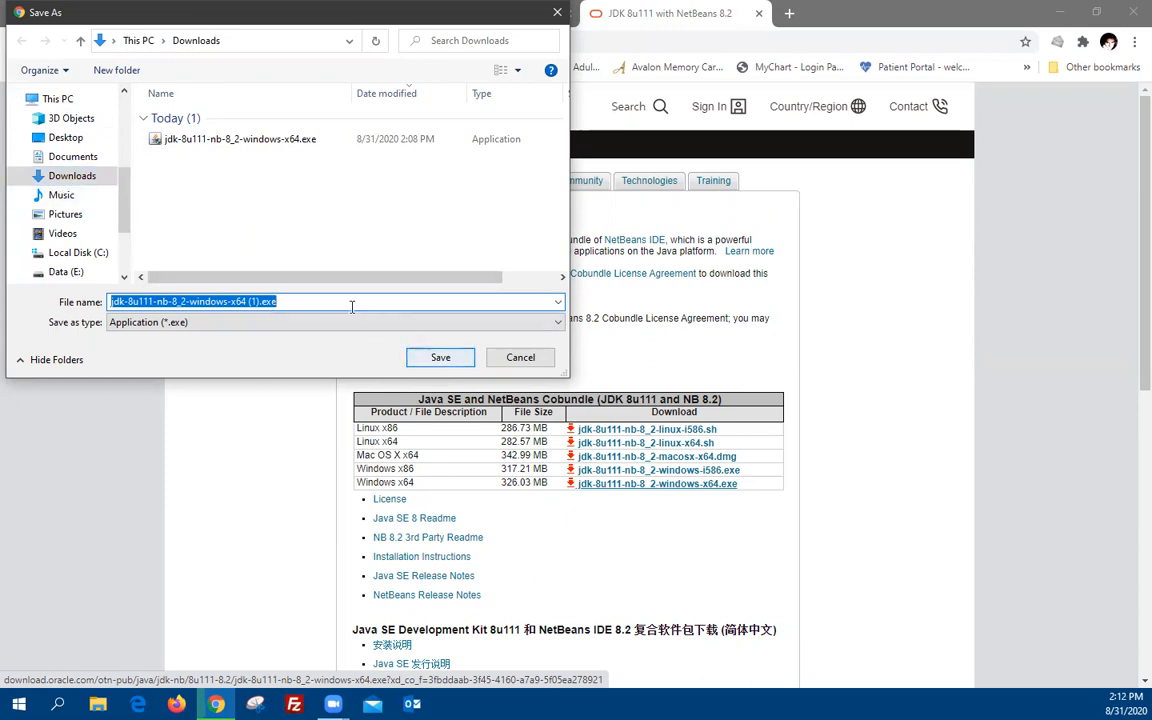
click(247, 301)
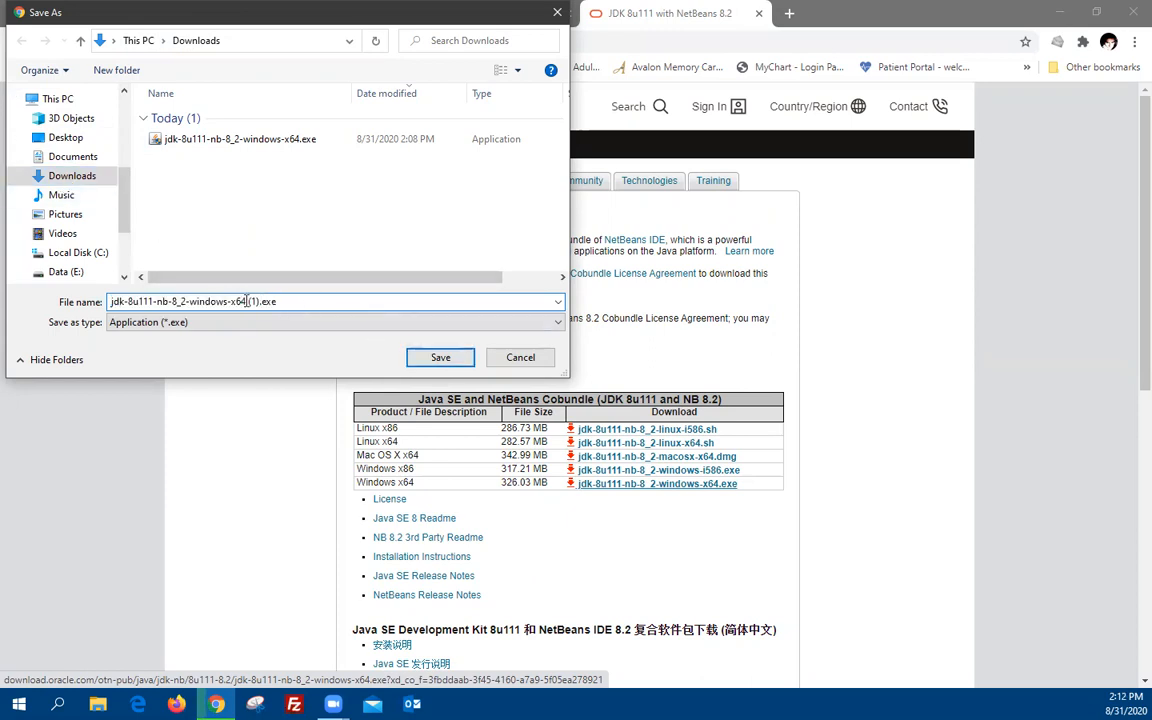
key(BackSpace)
key(Delete)
key(Delete)
key(Delete)
click(434, 362)
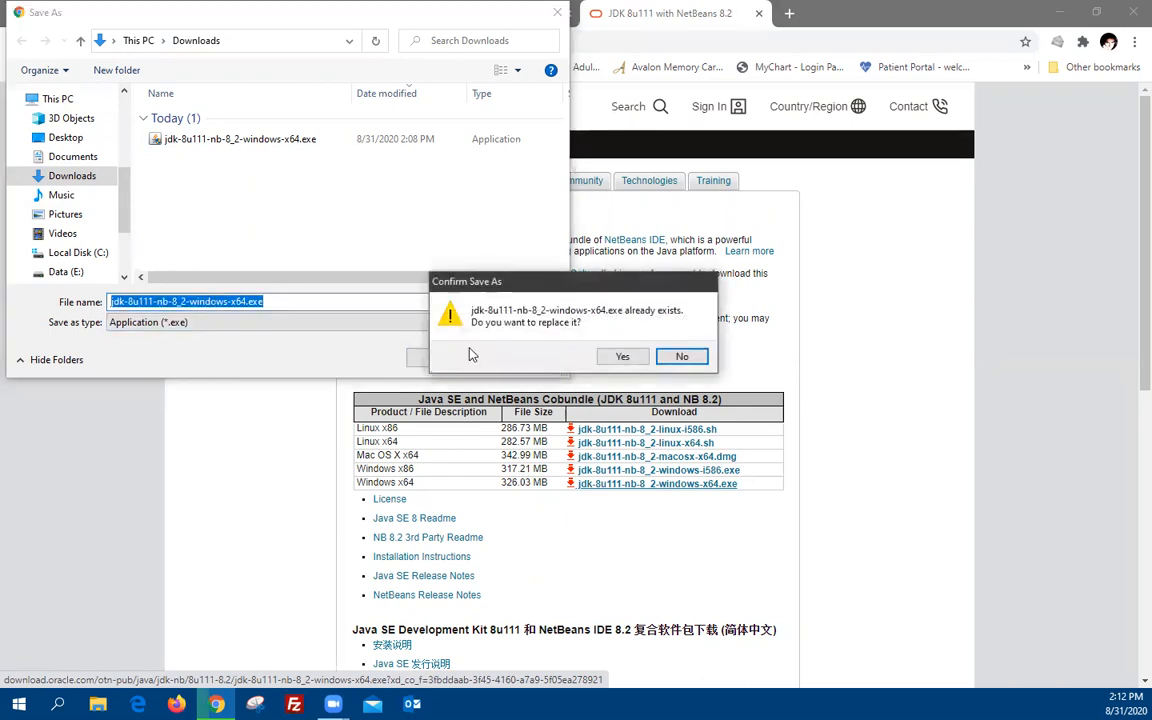
click(621, 360)
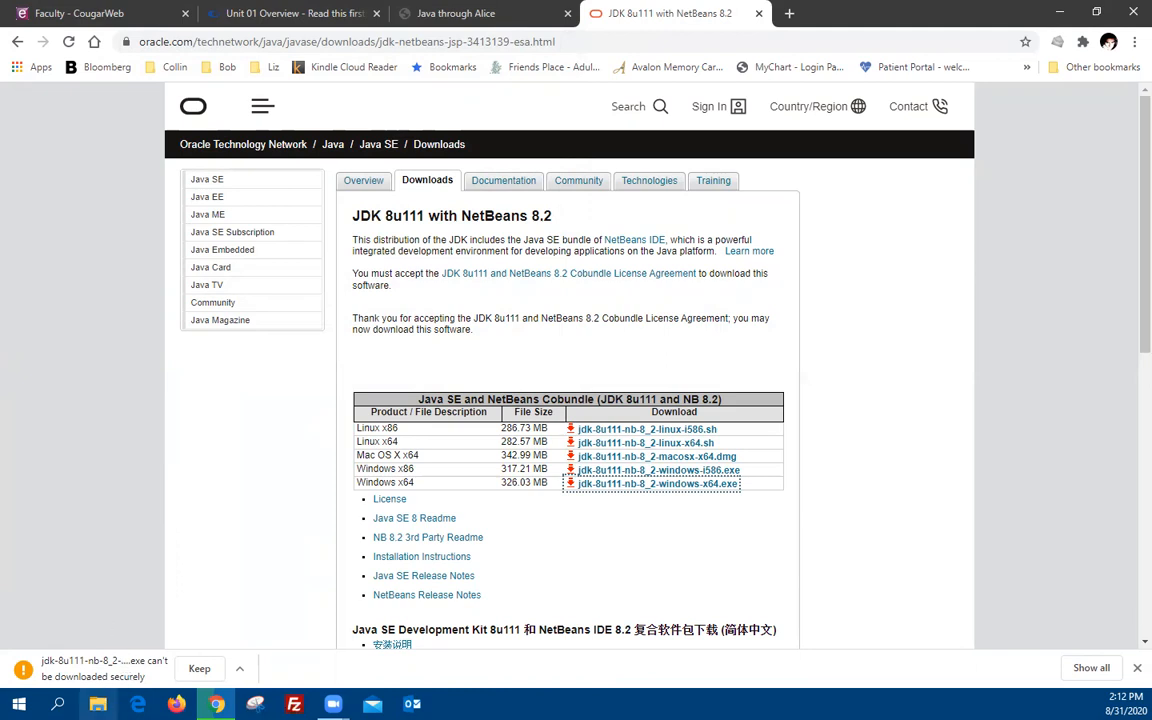
click(199, 670)
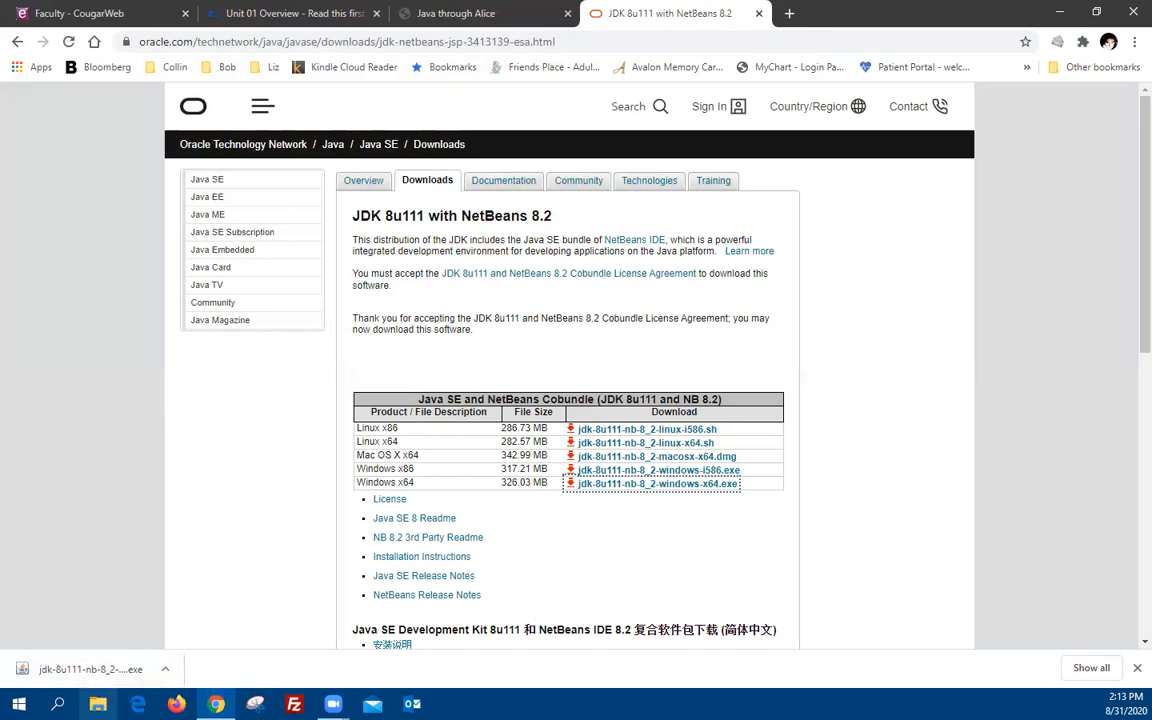
Open the Downloads folder in File Explorer and run the jdk-8u111-nb-8_2-windows-x64.exe installer
click(97, 704)
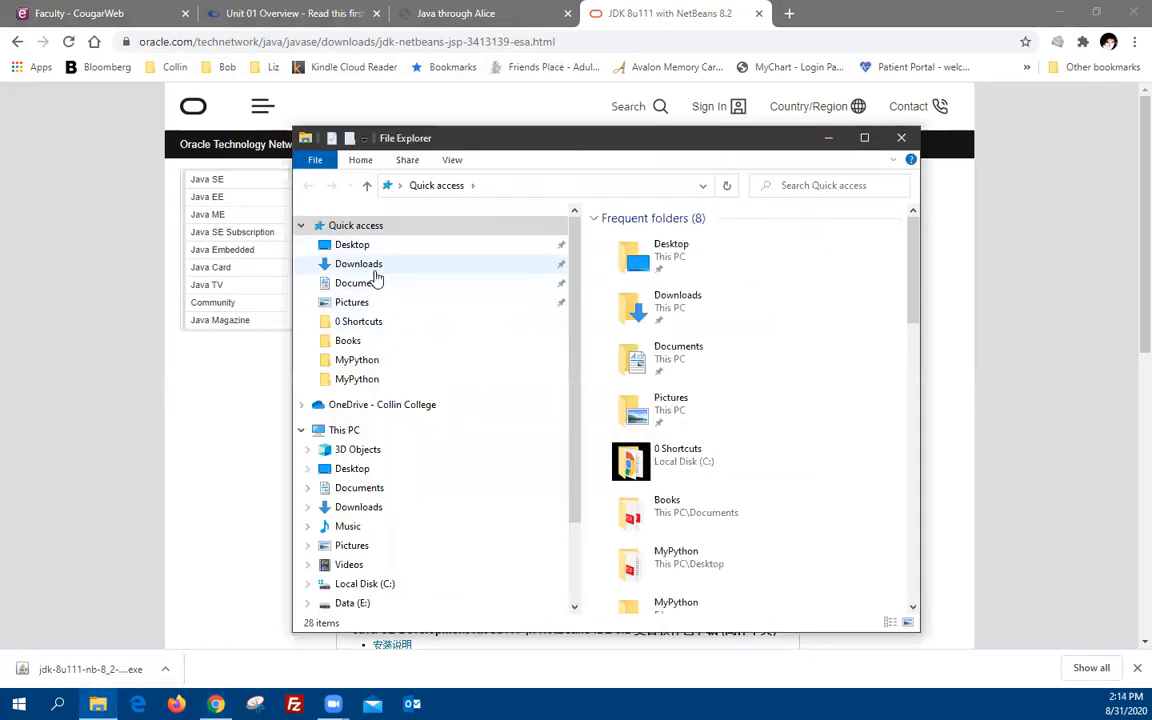
click(380, 266)
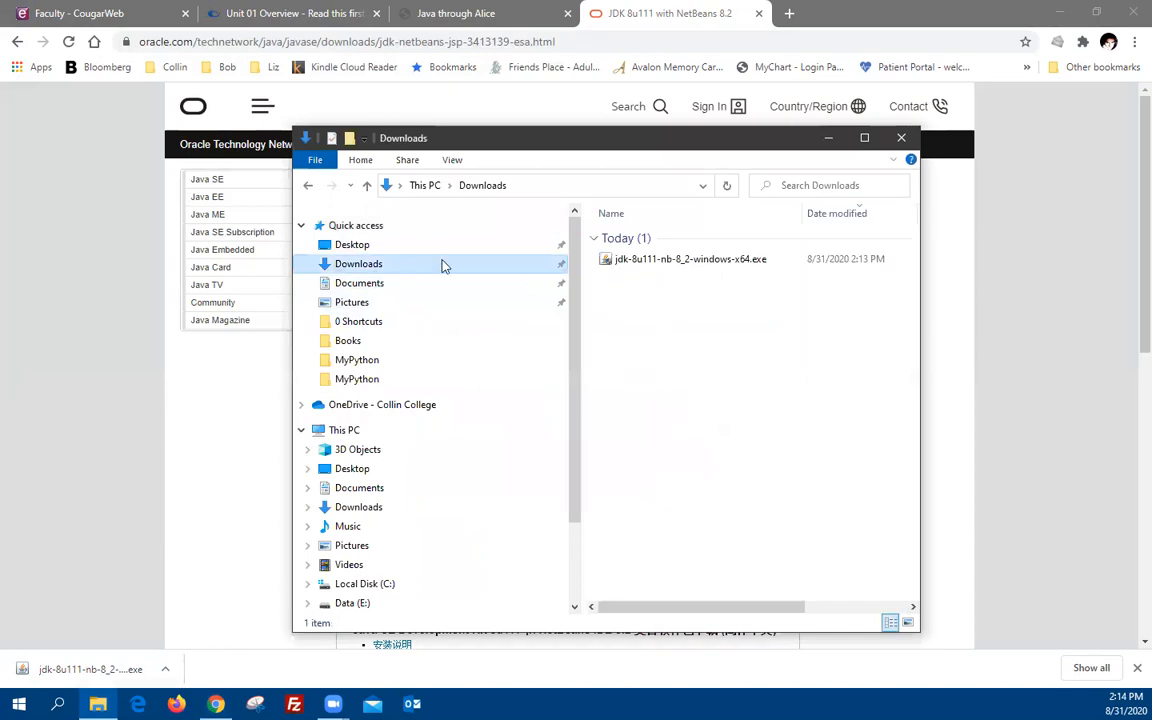
double_click(703, 264)
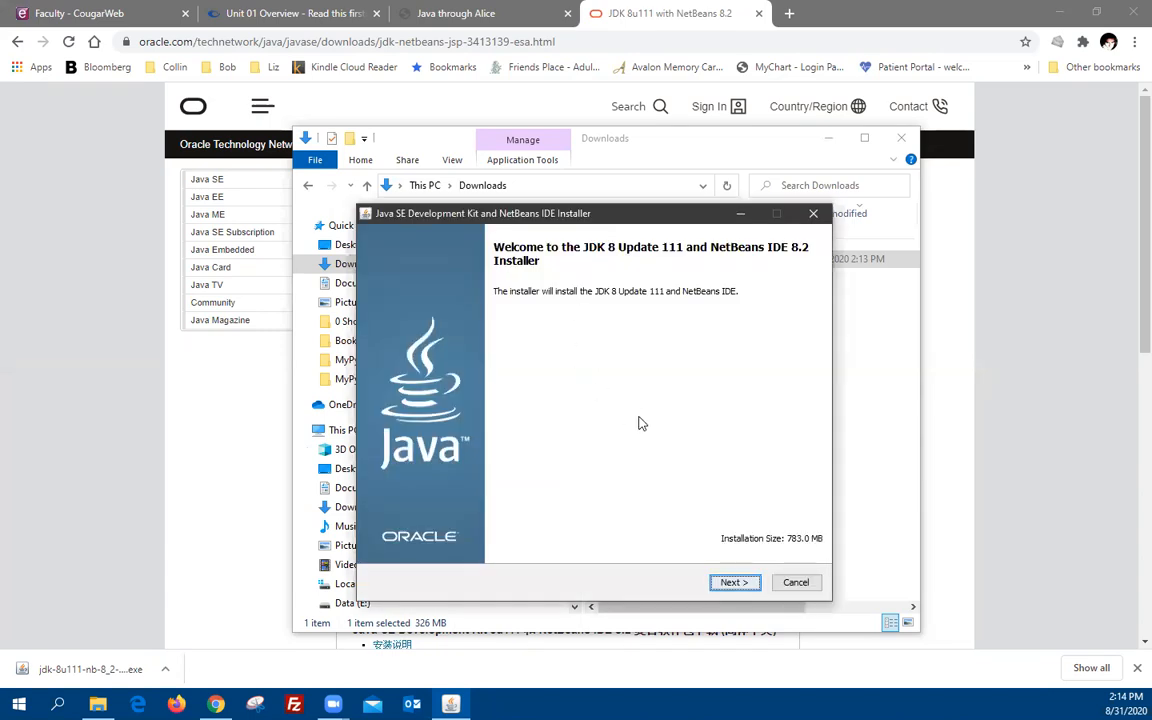
Install JDK 8 Update 111 and NetBeans IDE 8.2 in the default folders with update checking, finish setup, and close the Downloads window
click(728, 584)
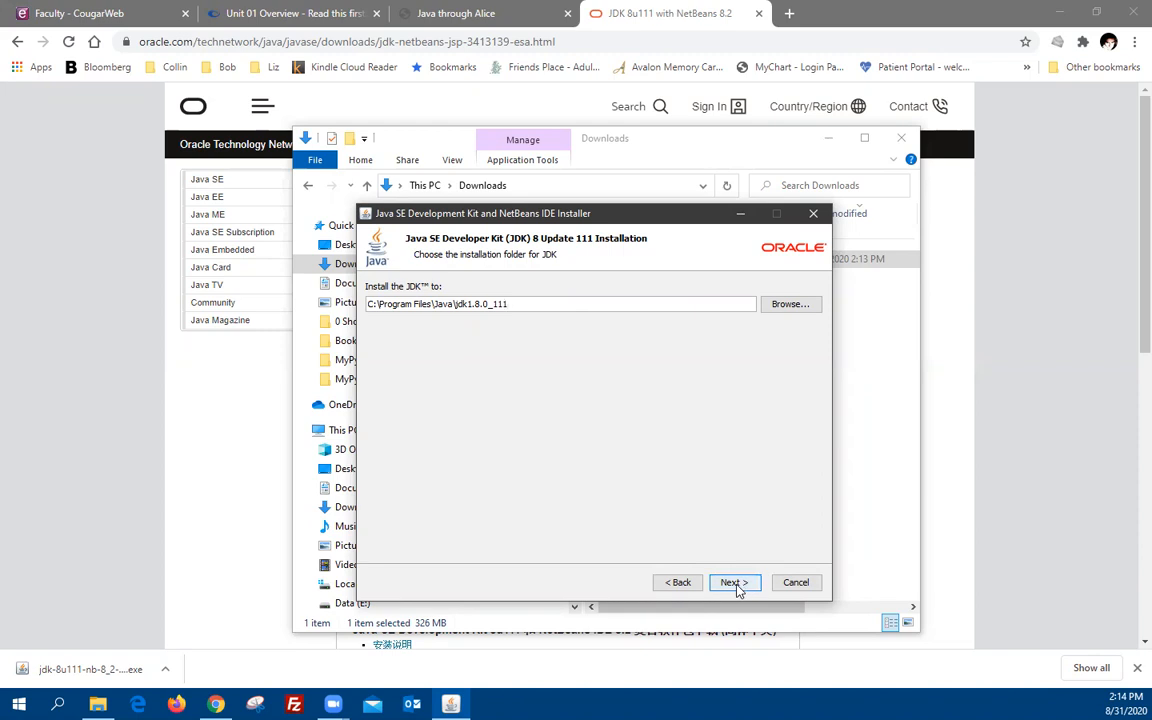
click(737, 588)
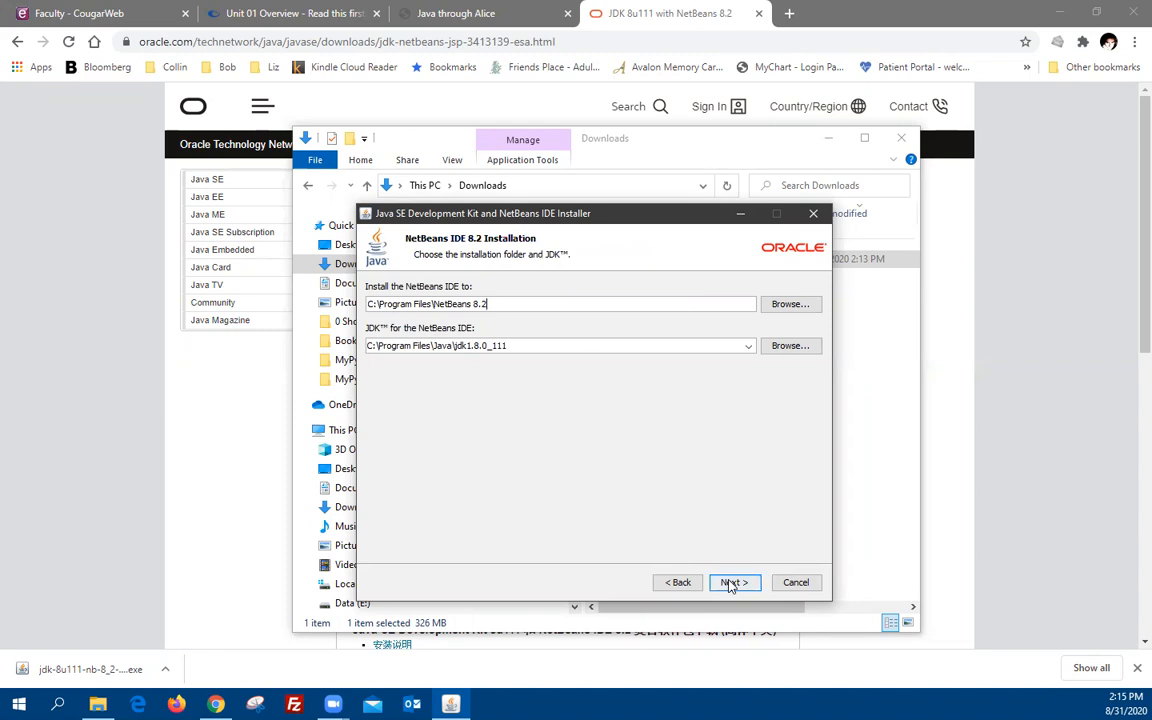
click(731, 584)
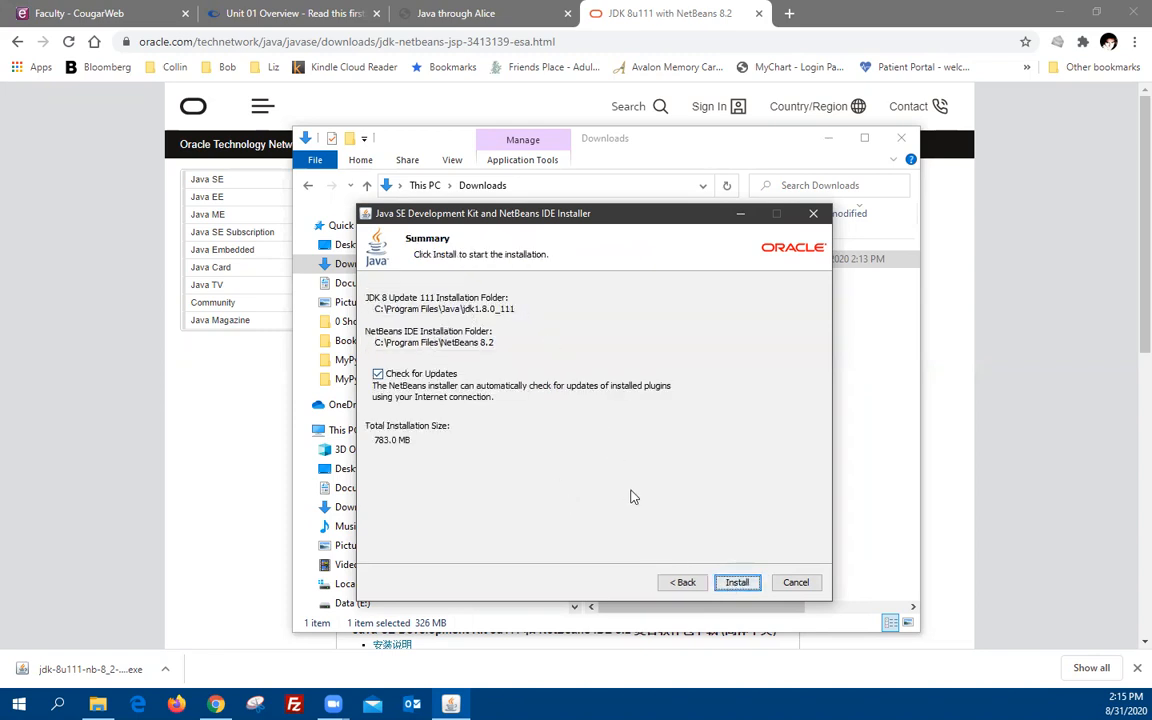
click(732, 586)
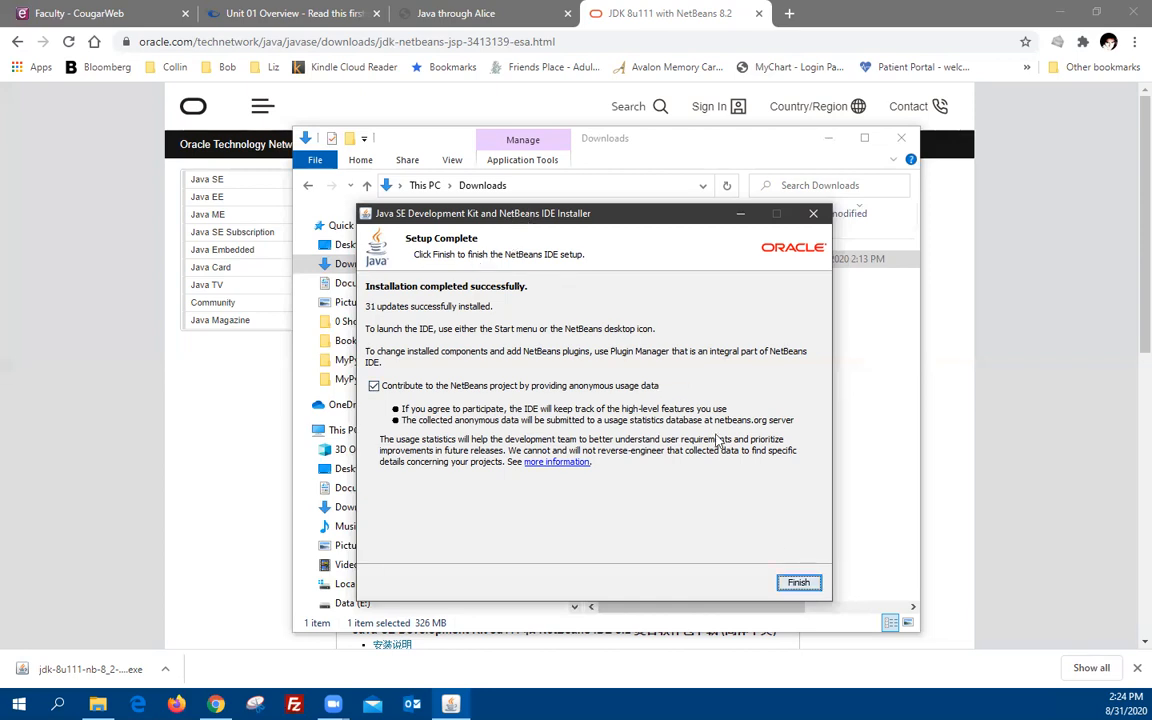
click(798, 583)
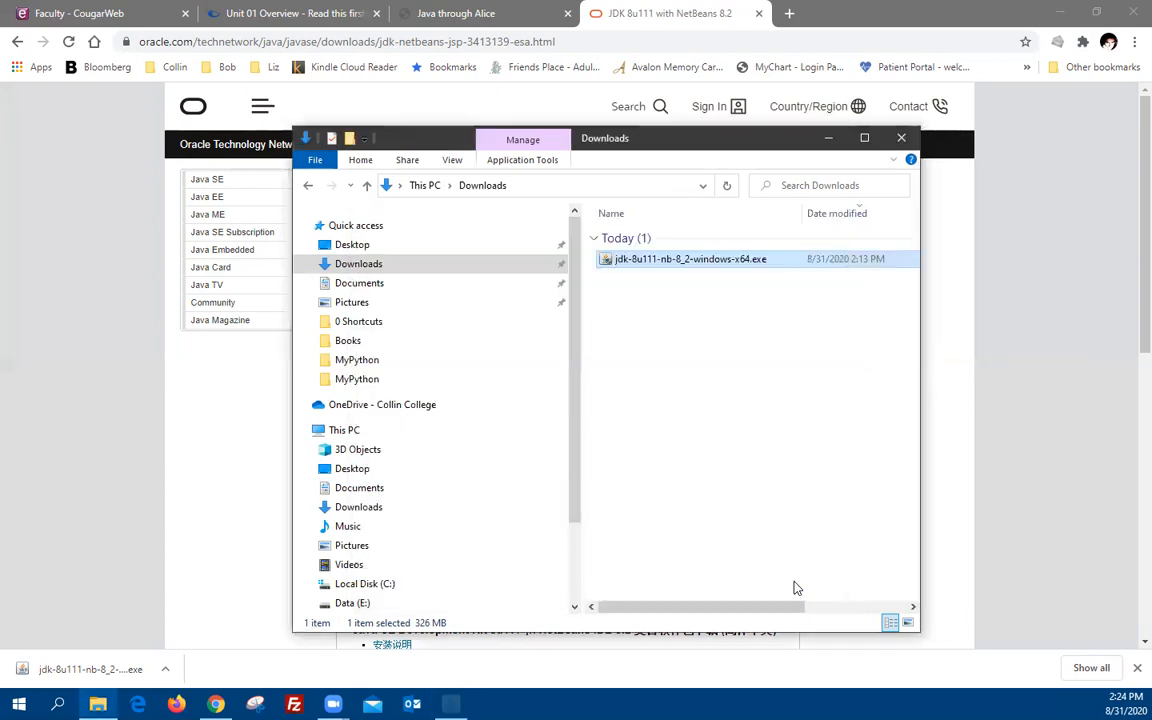
click(901, 137)
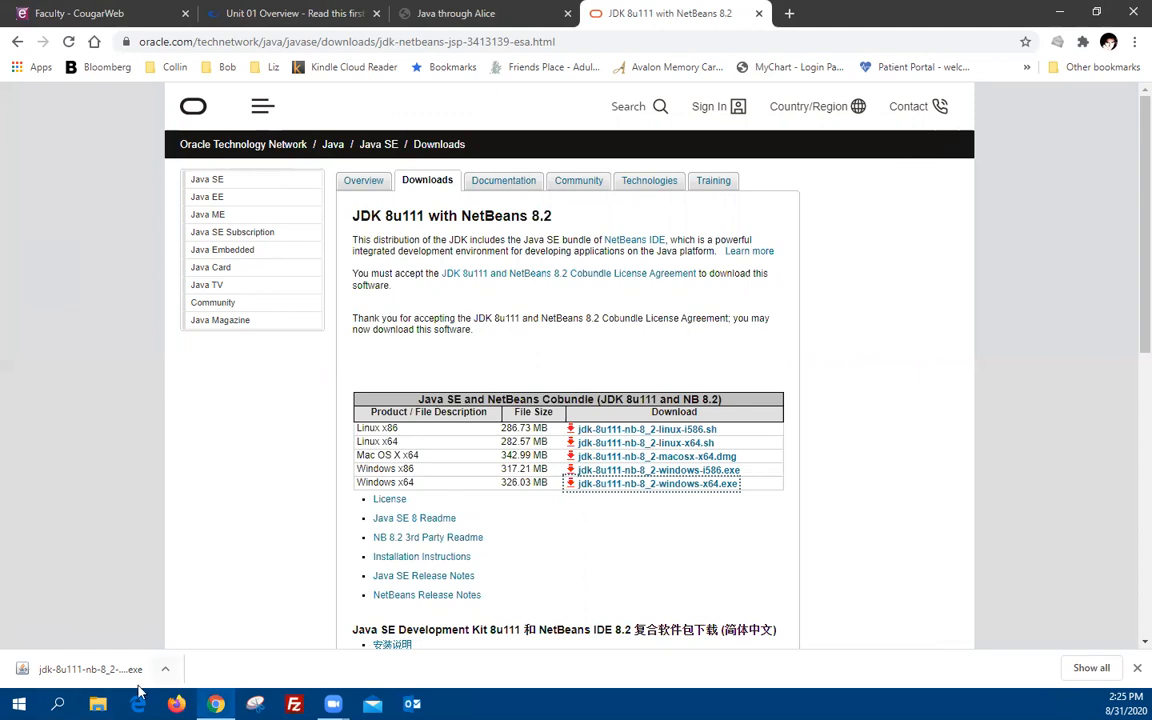
Find NetBeans IDE 8.2 with the Windows search and launch it
click(58, 704)
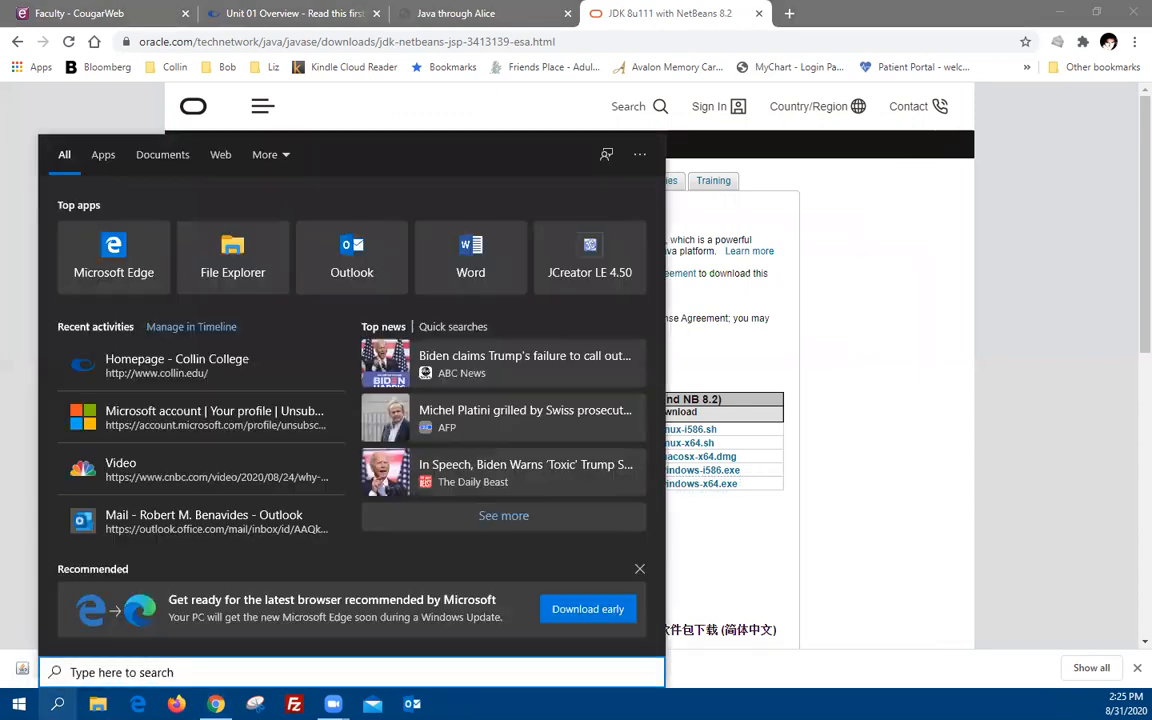
text(net)
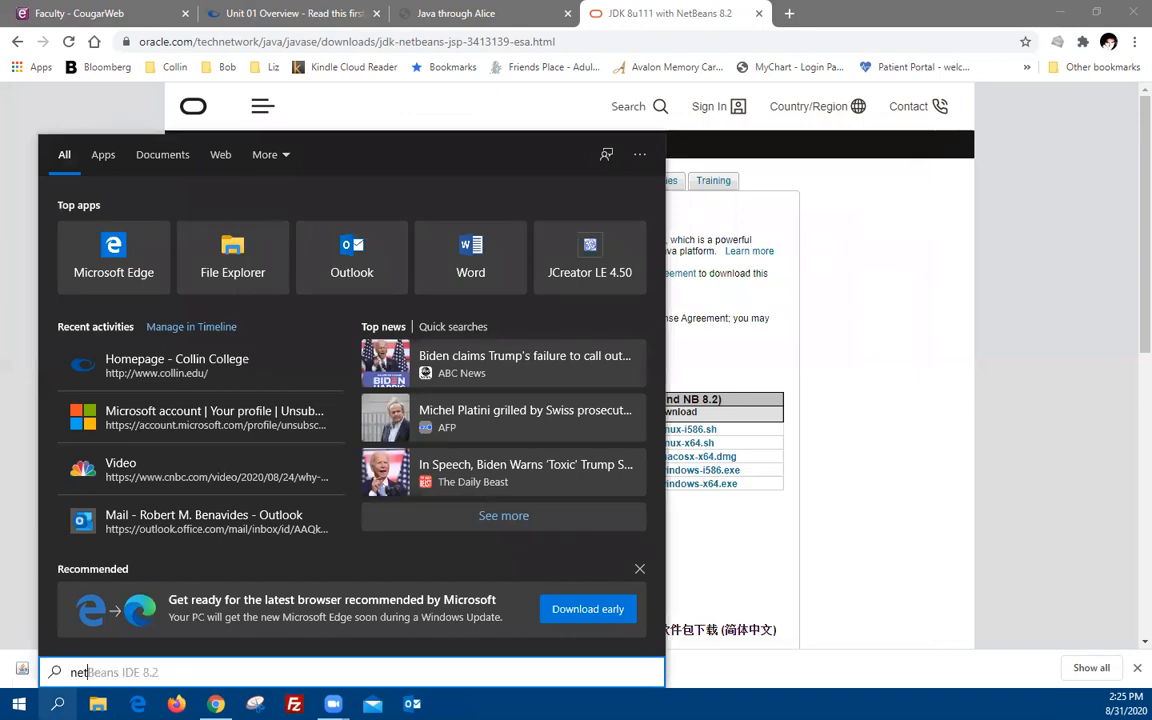
key(Return)
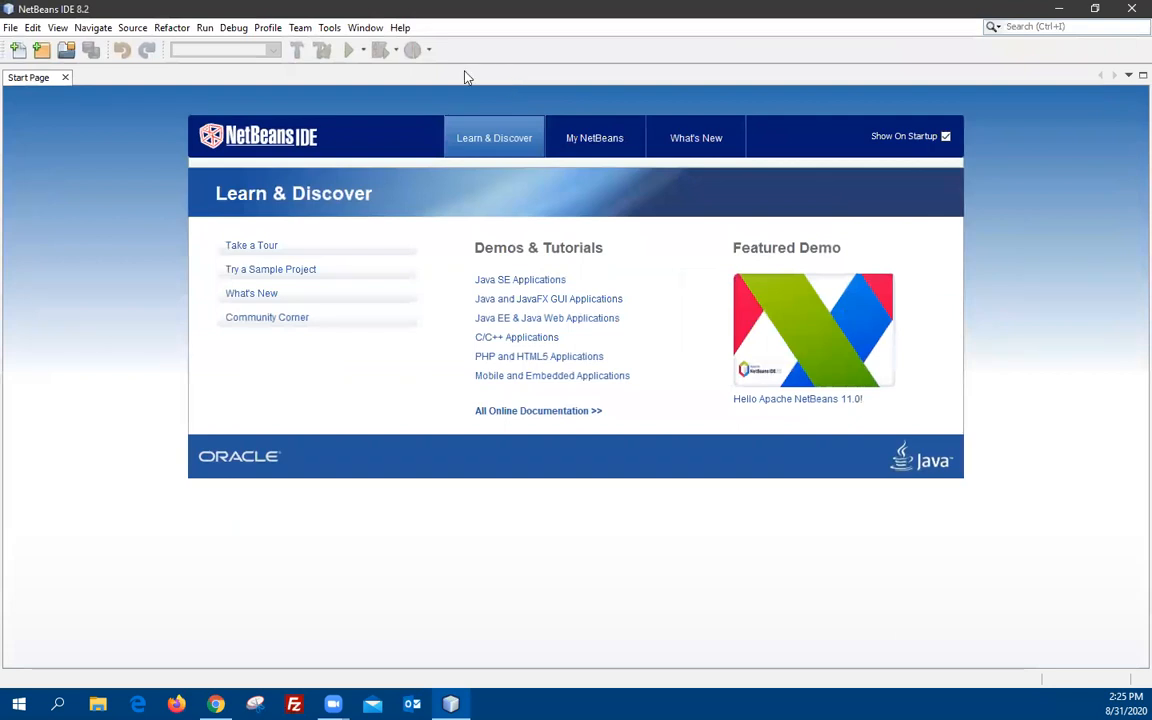
Check the Java project types in the New Project wizard, cancel the wizard, and exit the IDE
click(10, 28)
click(40, 44)
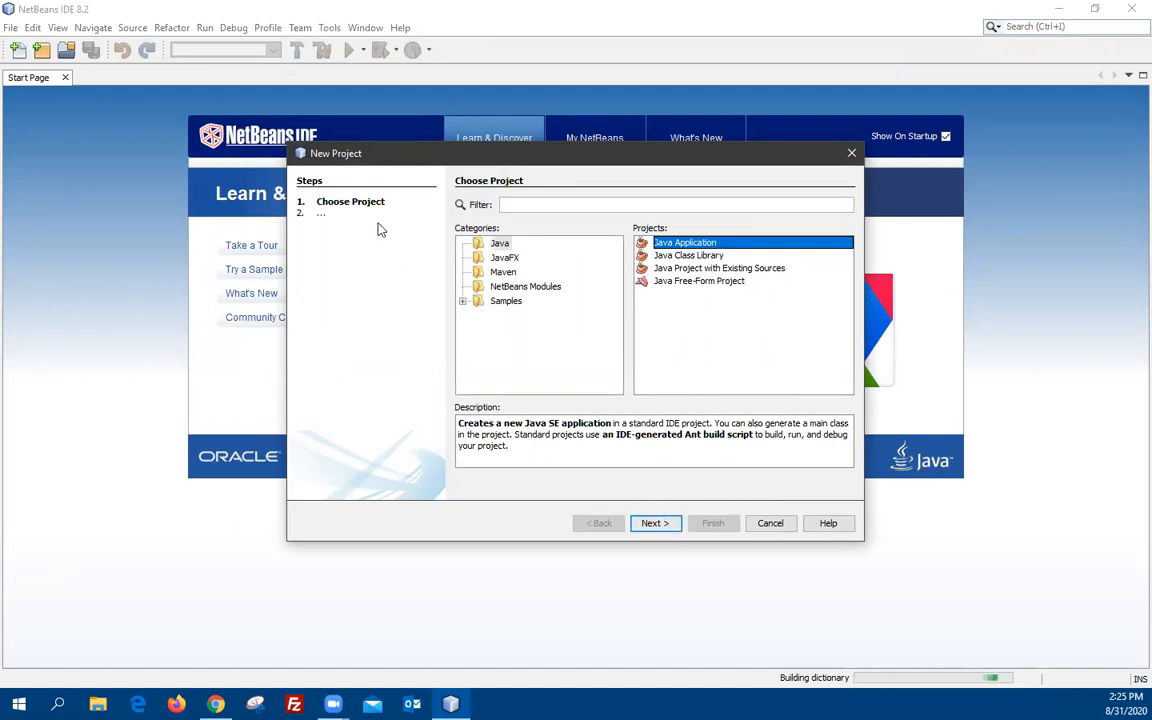
click(770, 523)
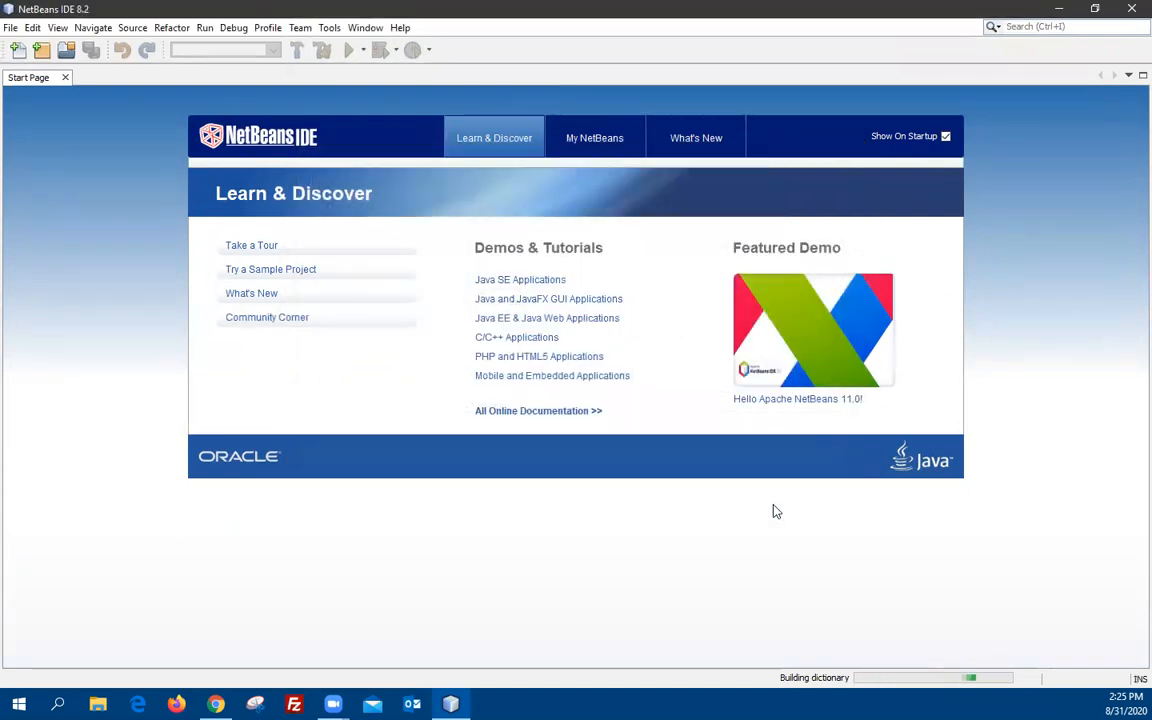
click(1131, 8)
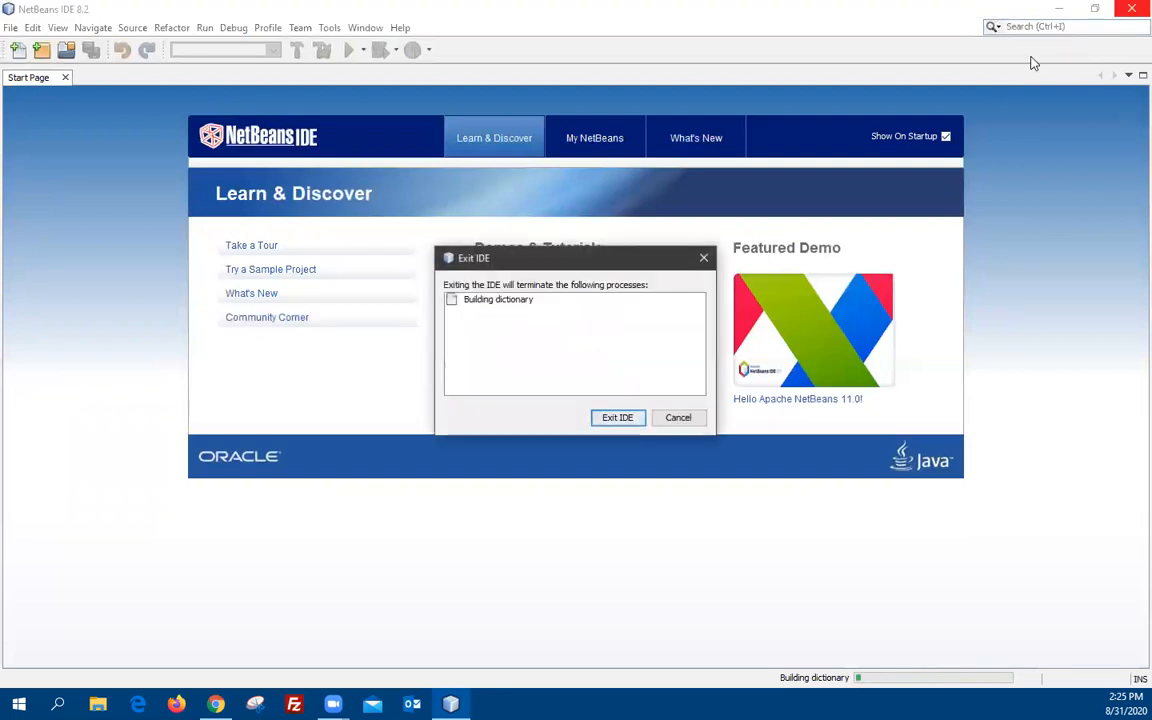
click(620, 420)
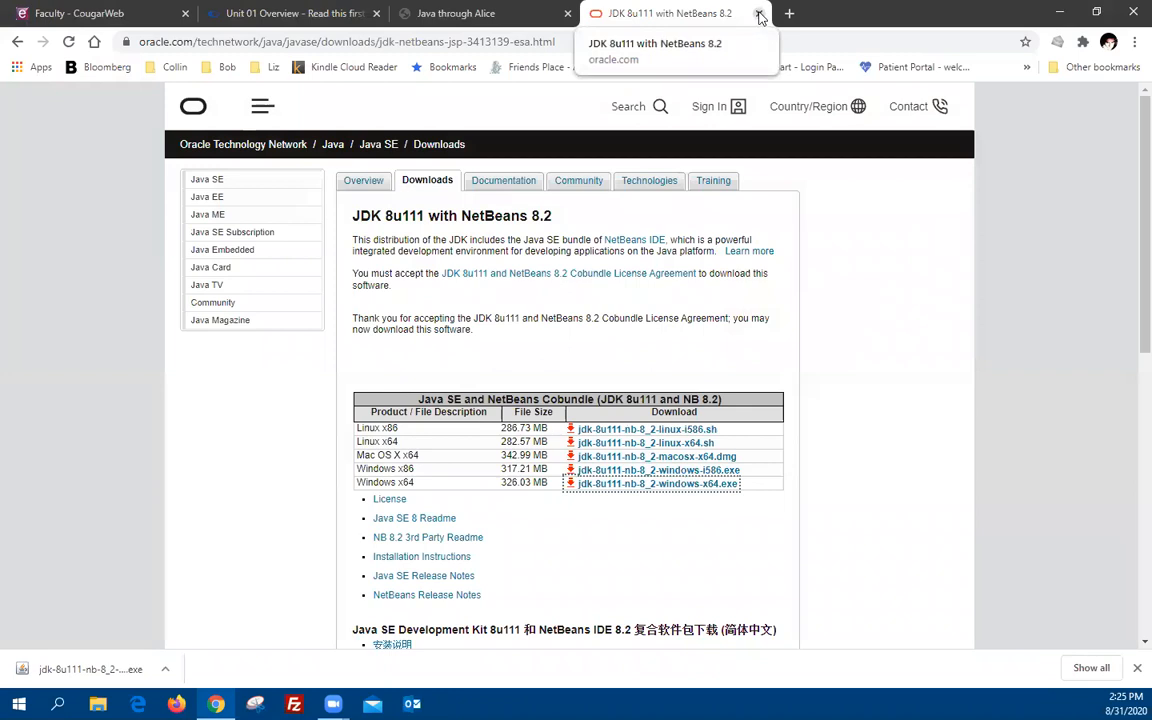
Close the Oracle download page and reopen the Windows install directions from the Java through Alice page
click(759, 14)
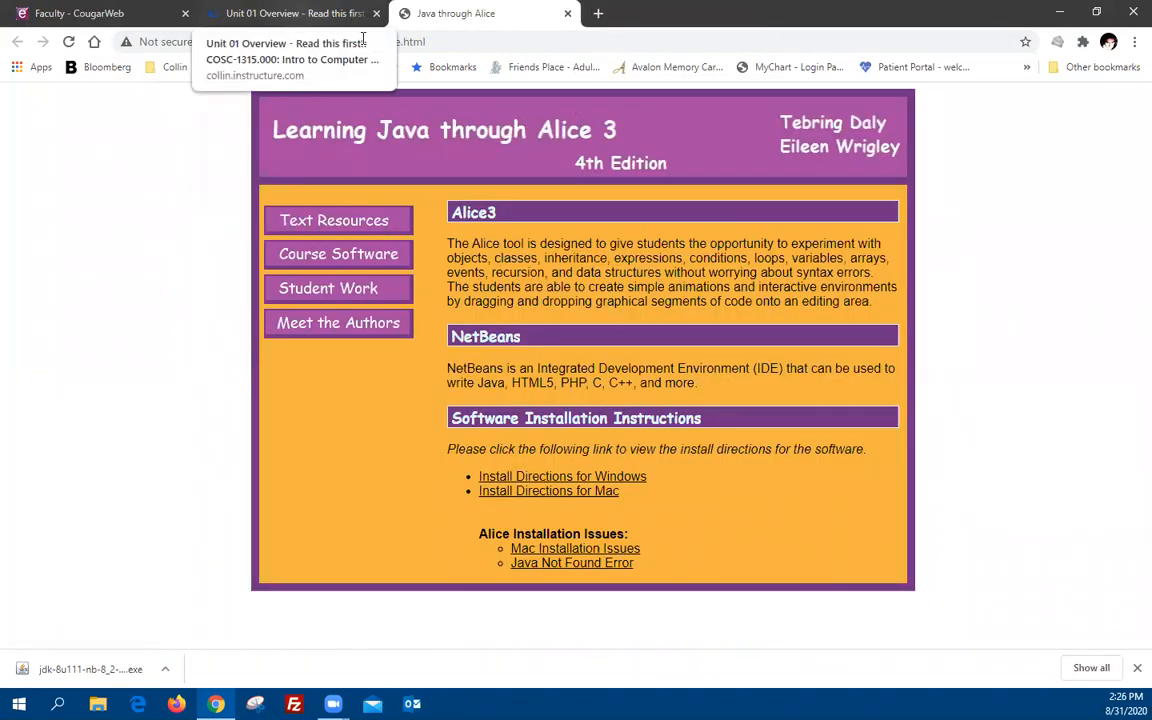
click(280, 14)
click(440, 13)
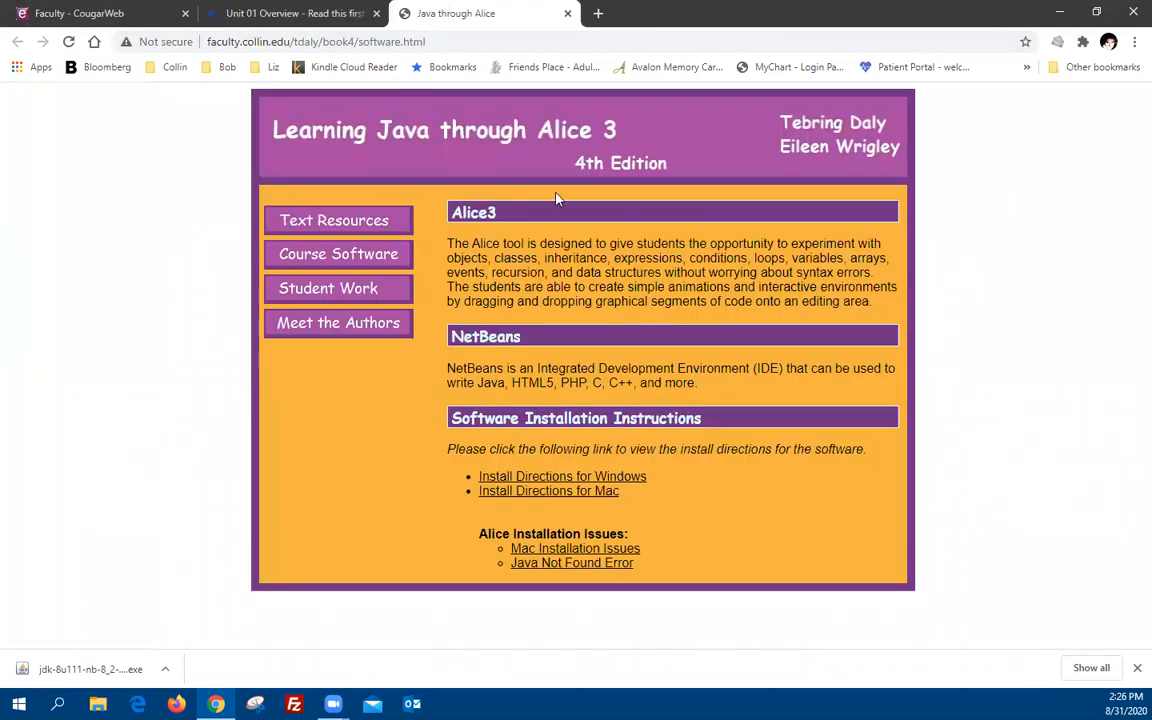
click(589, 478)
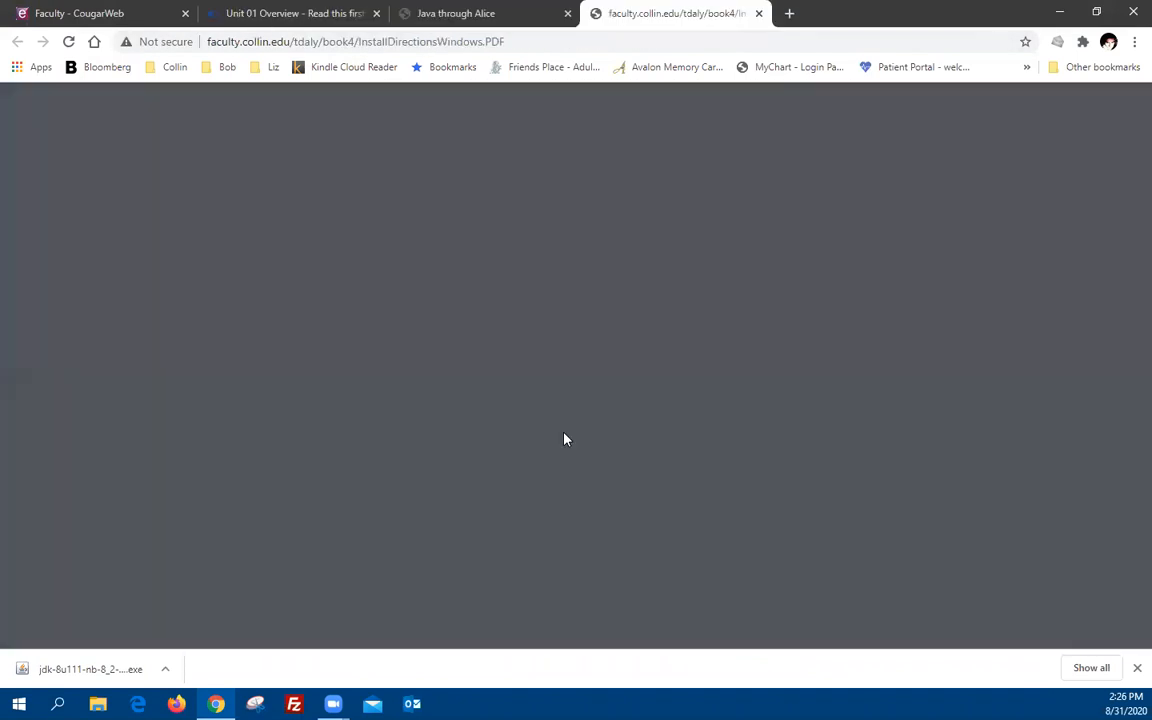
scroll(562, 430, down, 3)
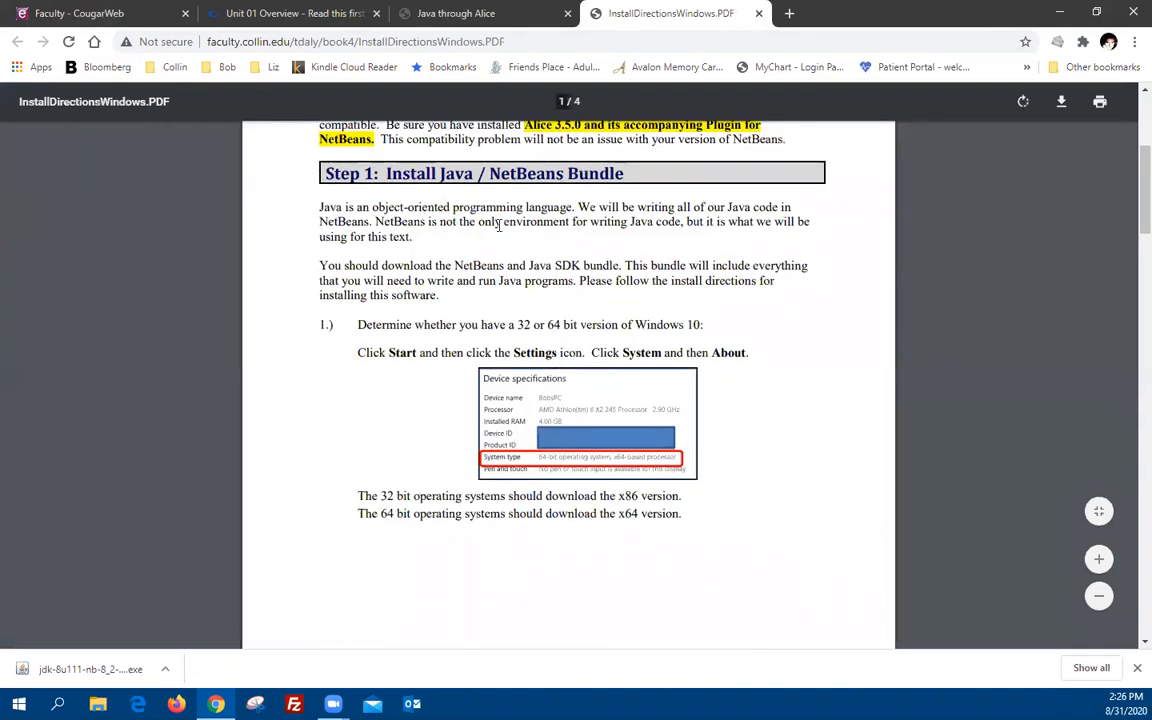
Open the Alice 3 download page linked in Step 2 of the Windows install directions
scroll(366, 285, down, 5)
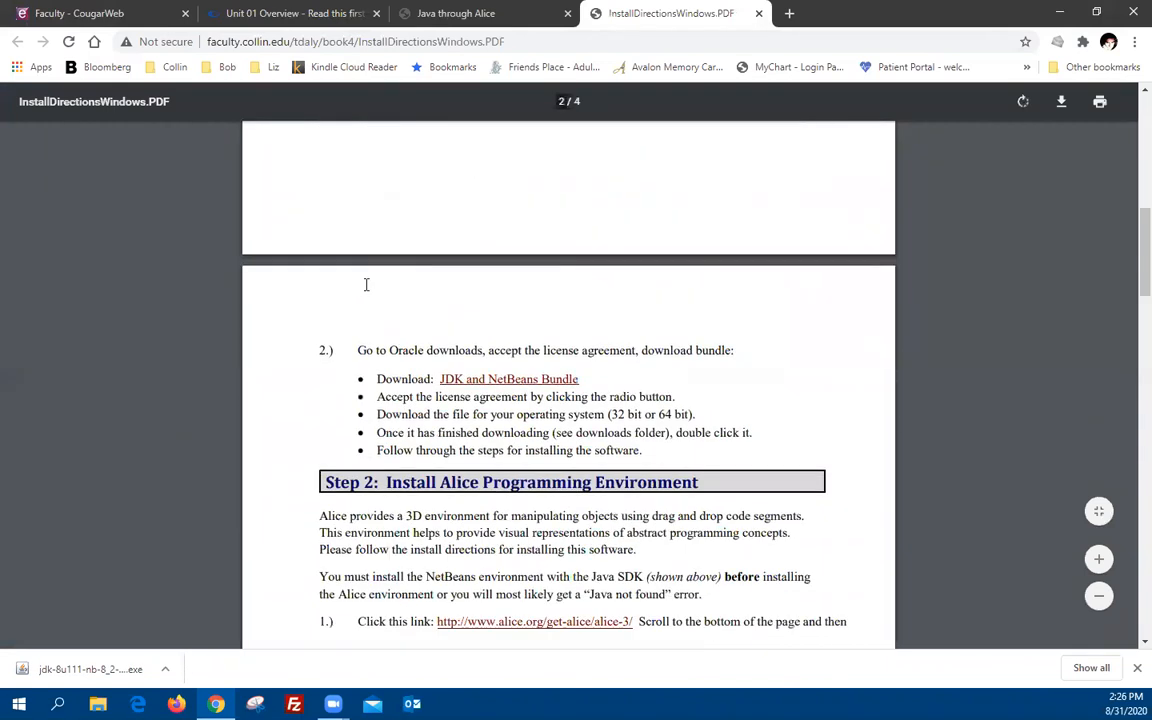
scroll(366, 285, down, 3)
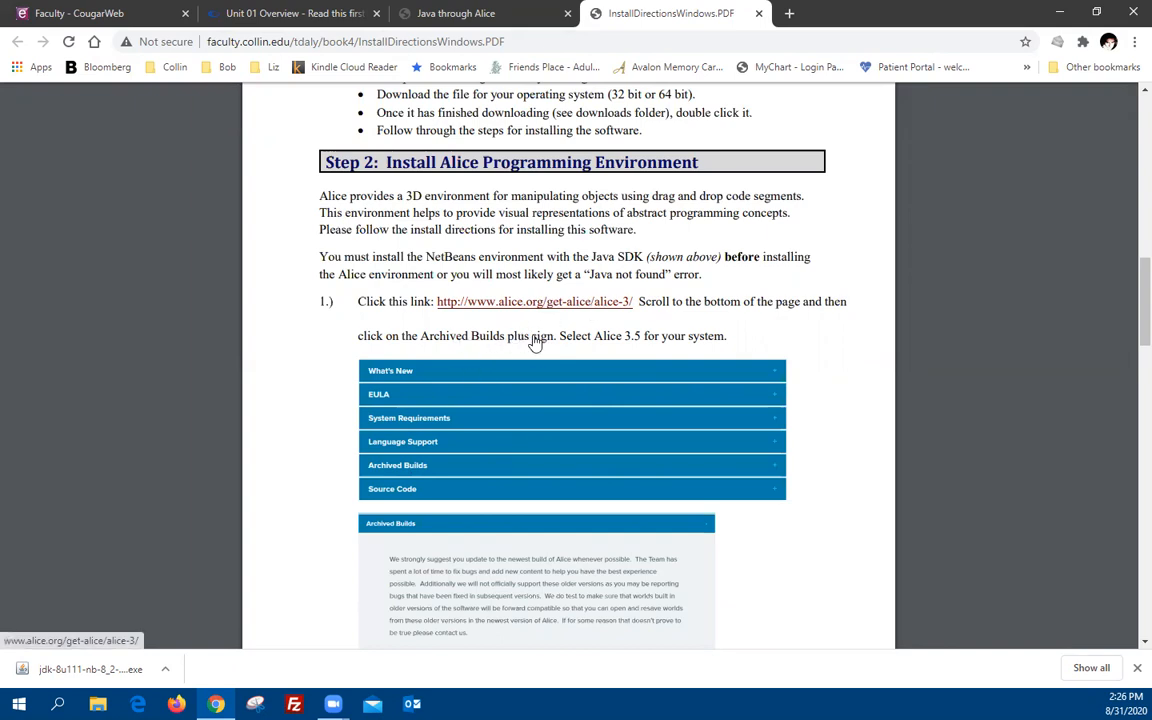
click(576, 302)
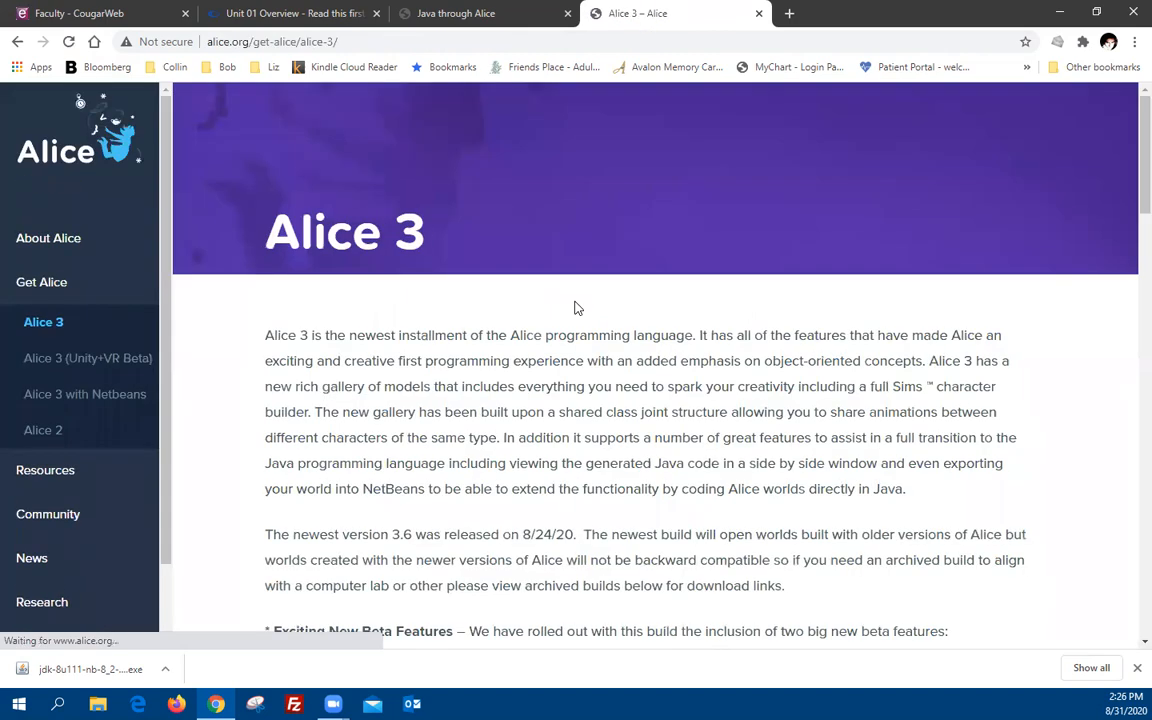
Expand the archived builds on the Alice 3 page and examine the Alice 3.5 installer links for Windows
scroll(520, 532, down, 9)
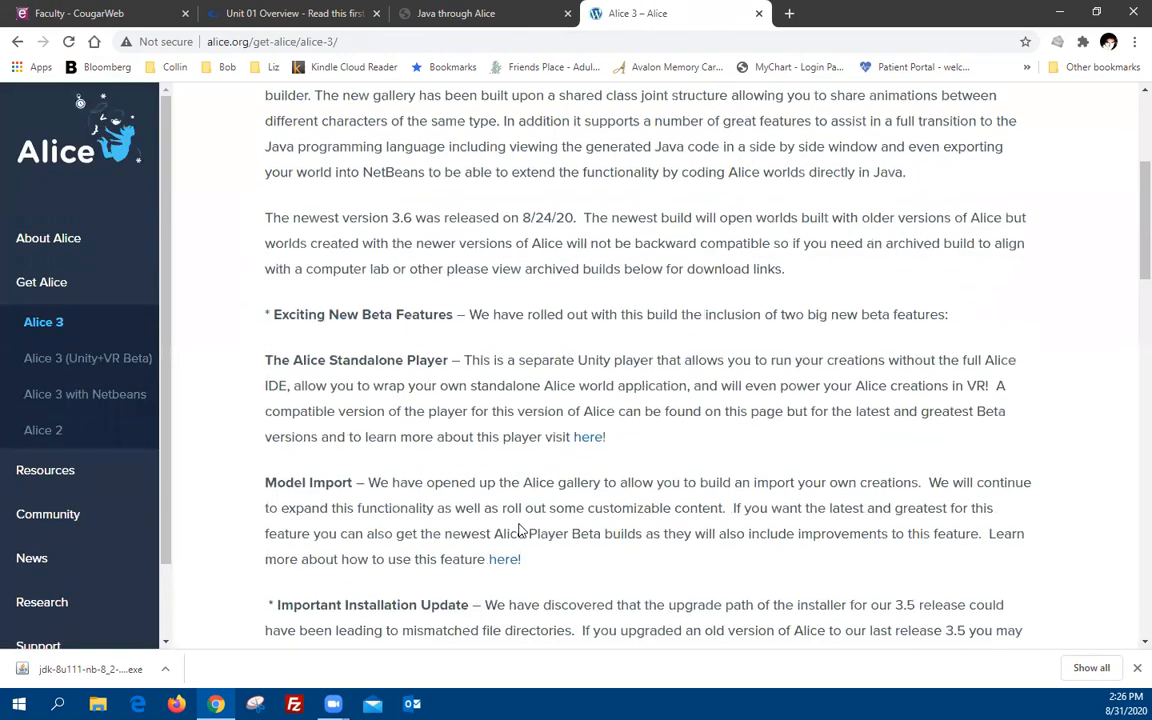
scroll(520, 532, down, 2)
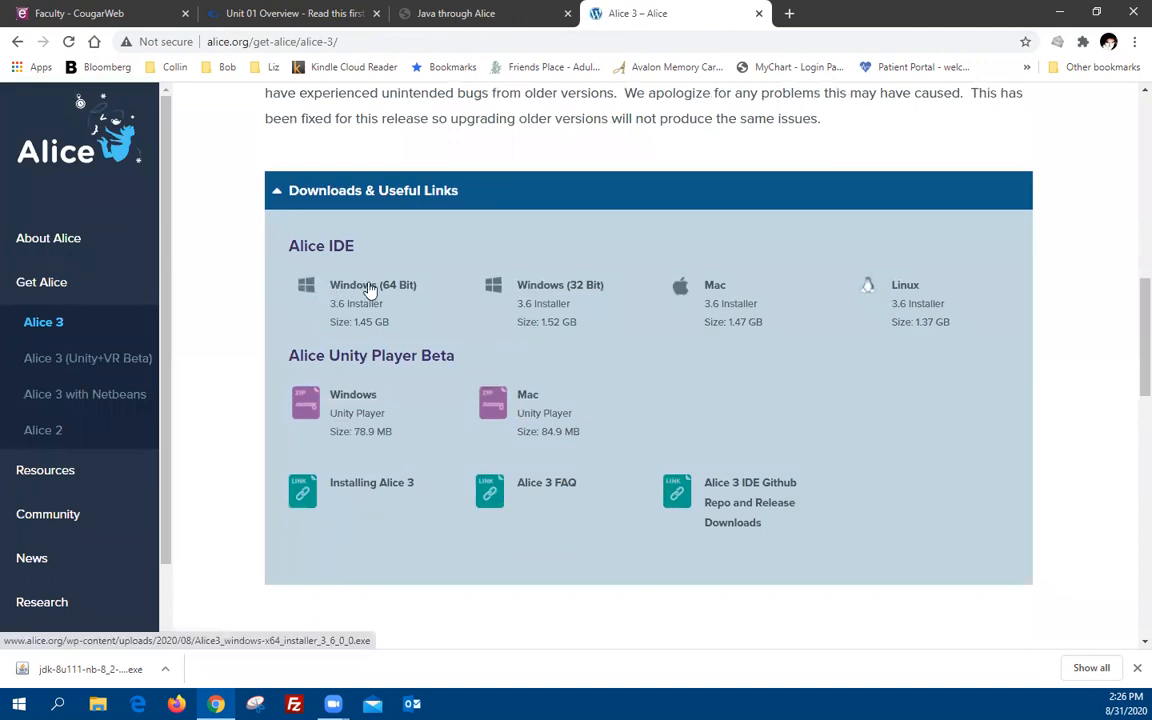
scroll(494, 380, down, 7)
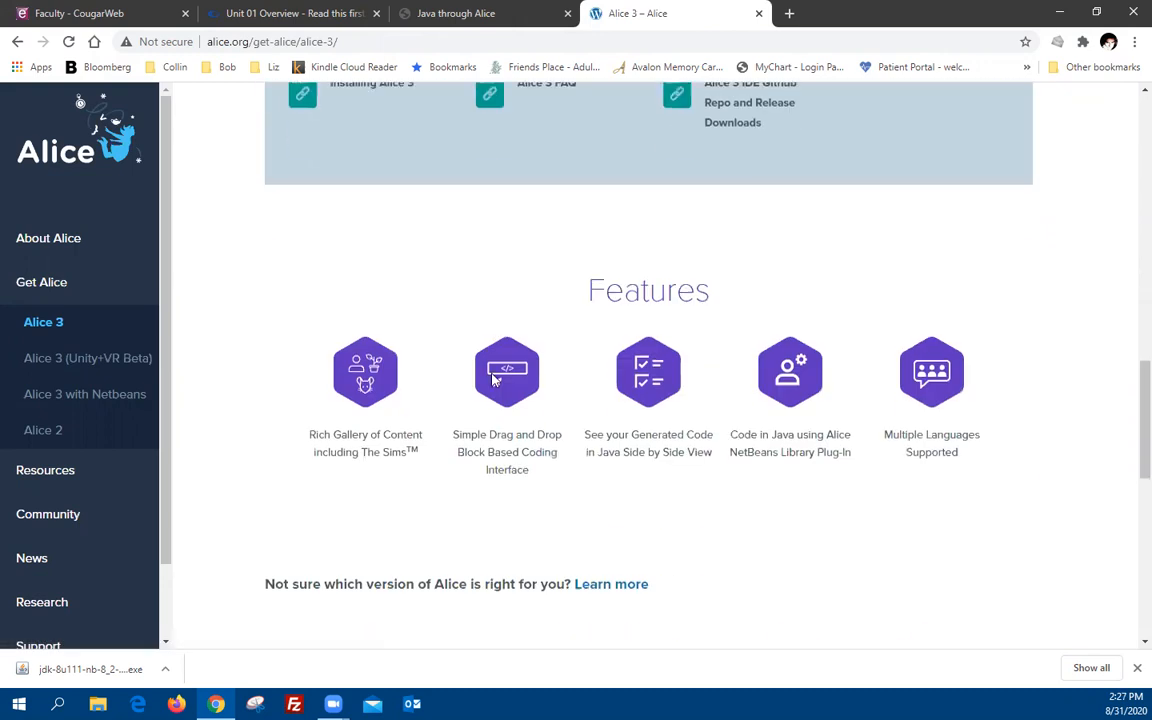
scroll(494, 380, down, 1)
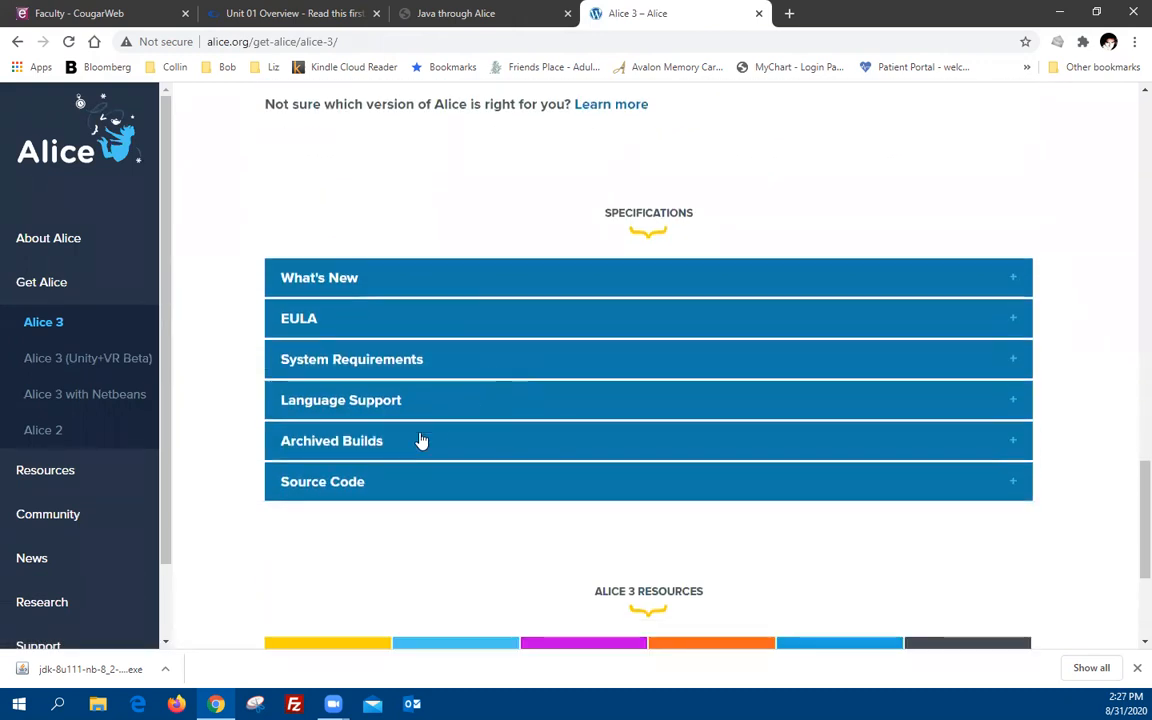
click(366, 448)
scroll(366, 448, down, 3)
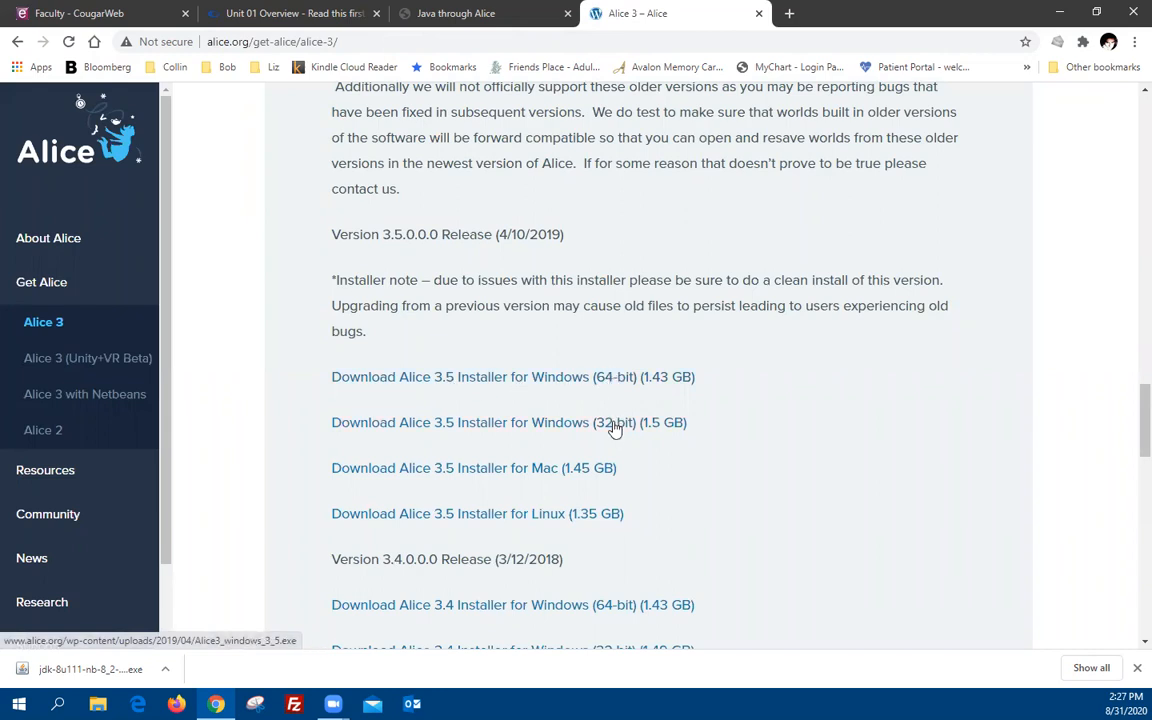
key(alt+space)
click(600, 361)
click(441, 390)
Download the Alice 3.6 IDE installer for 64-bit Windows and save it in the Downloads folder
scroll(496, 386, up, 10)
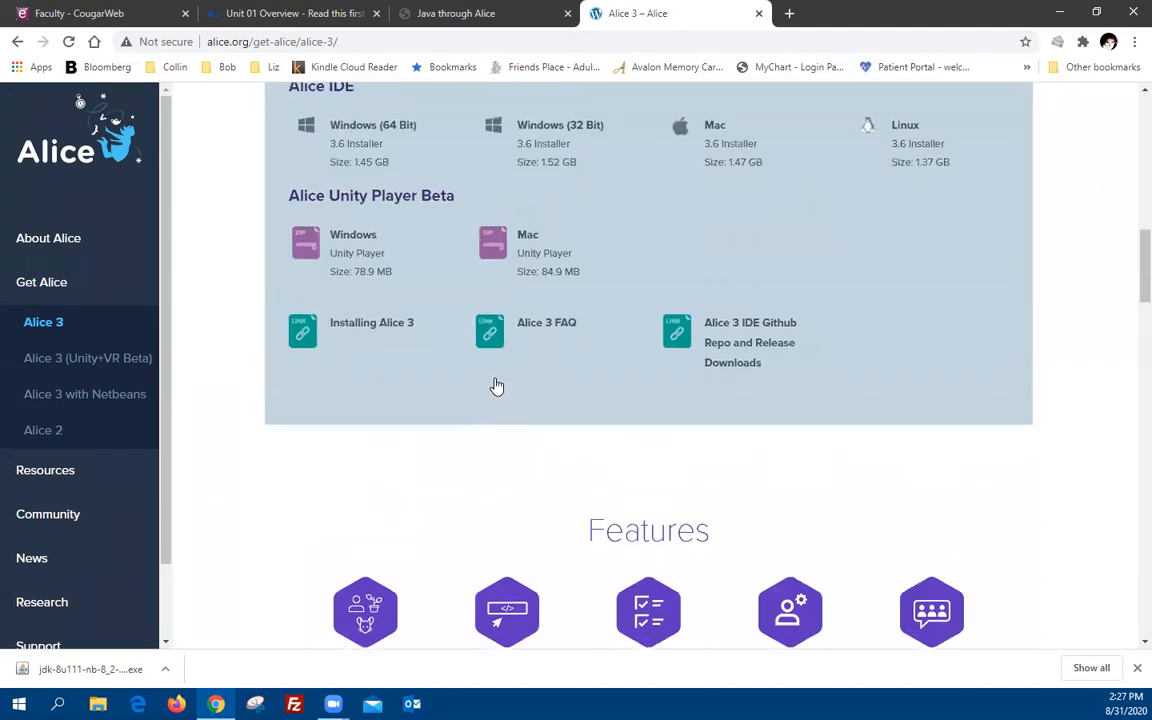
scroll(496, 386, up, 4)
scroll(494, 383, down, 2)
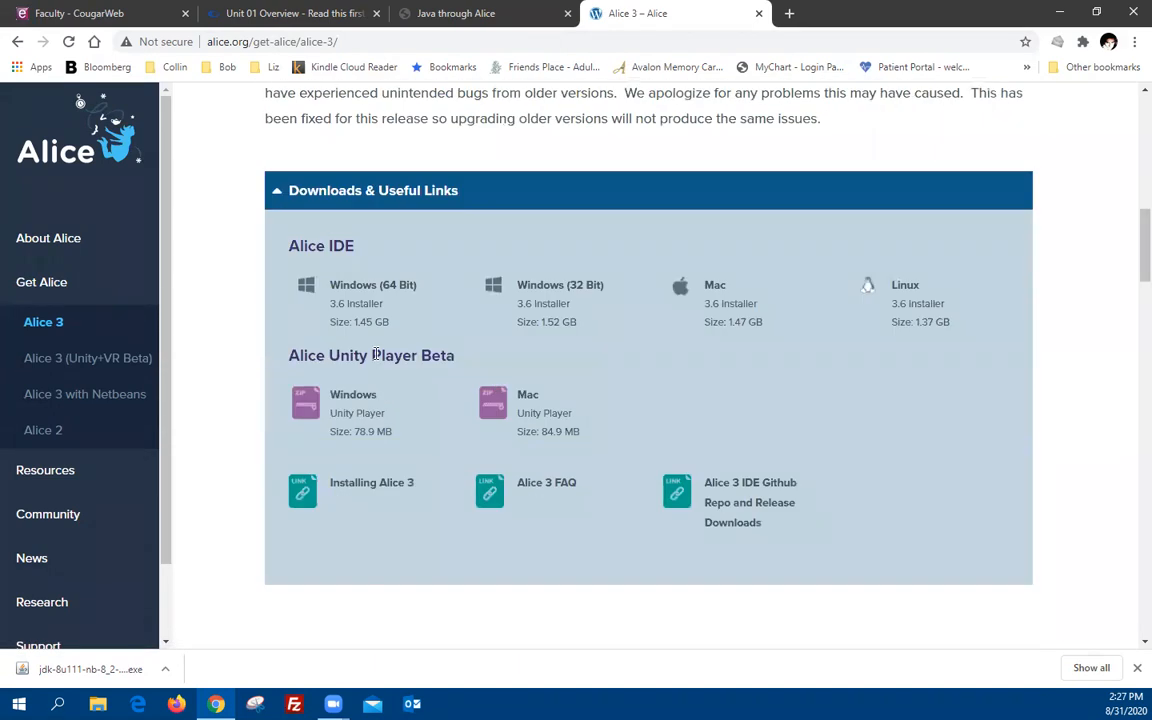
click(381, 290)
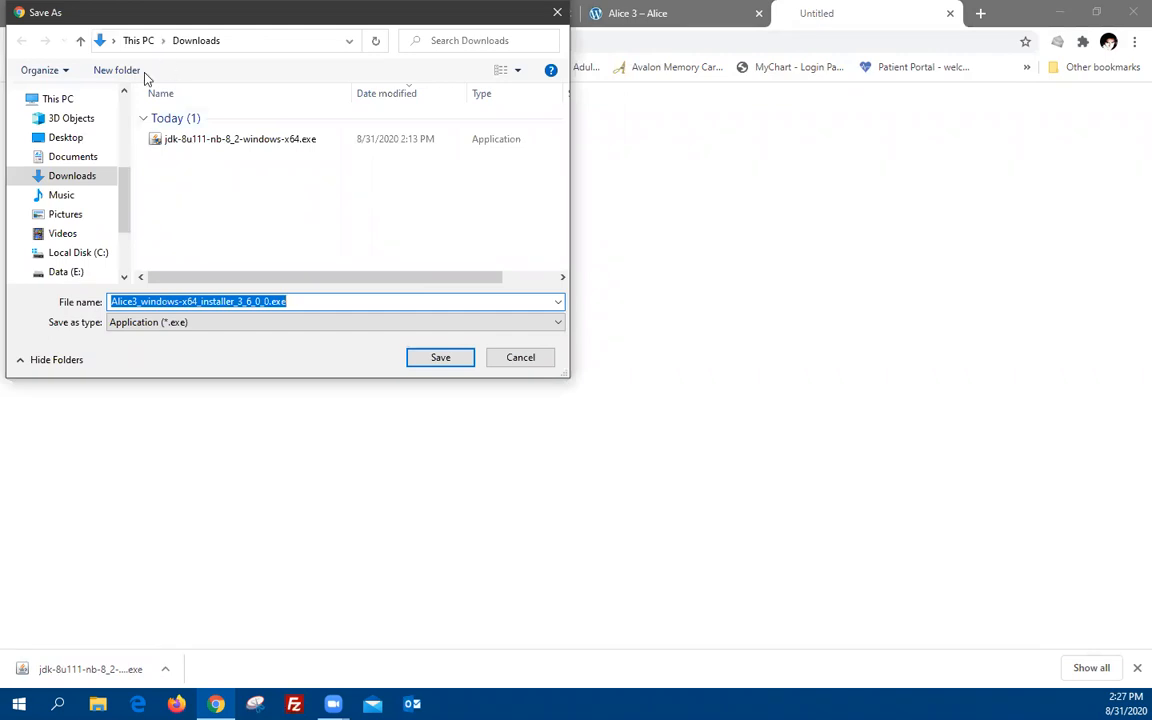
click(440, 357)
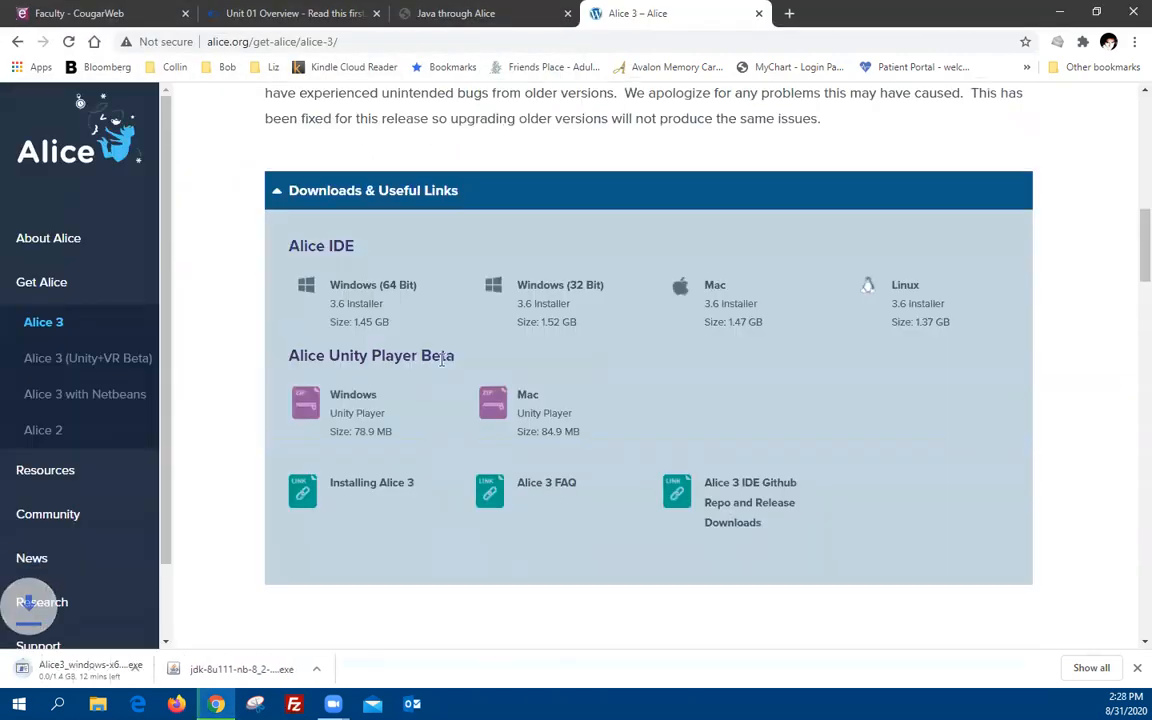
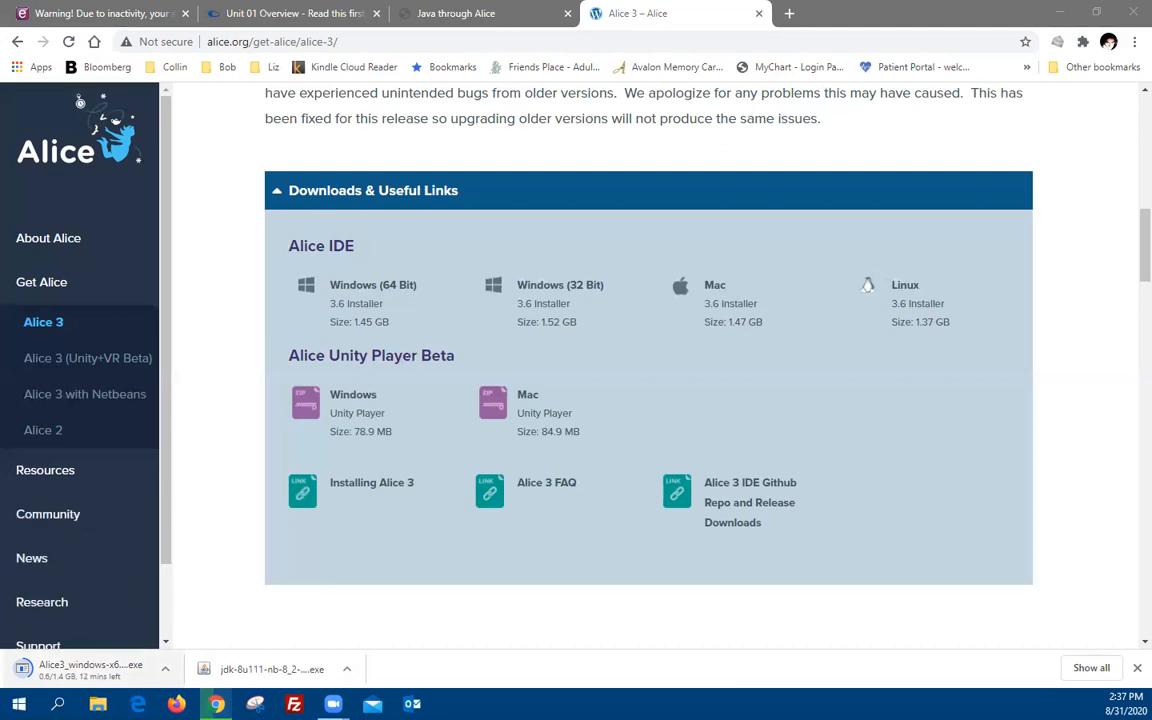
Find NetBeans IDE 8.2 by searching Windows for "net" and launch it
click(58, 704)
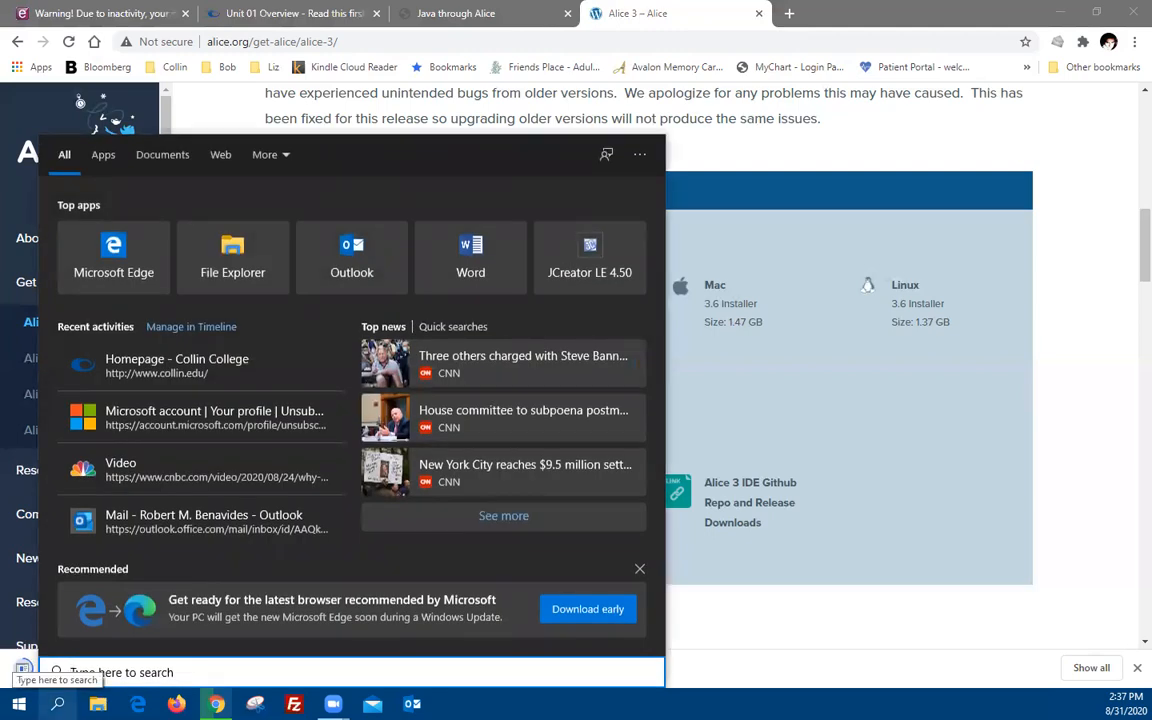
text(net)
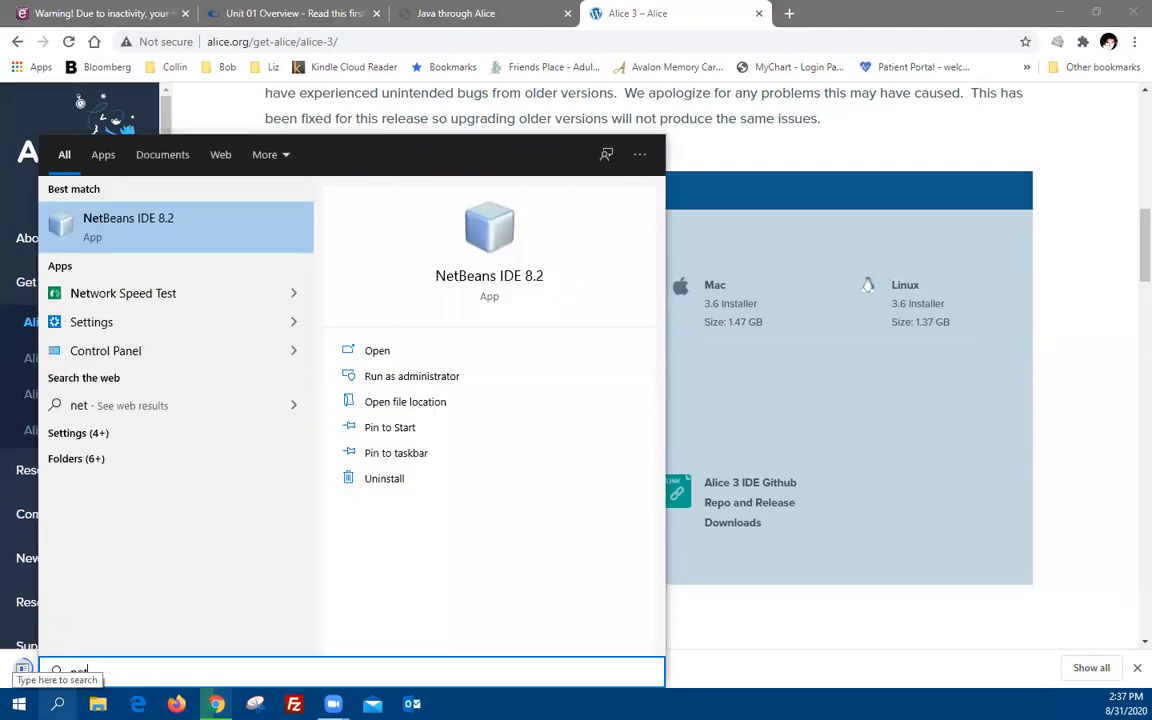
click(198, 228)
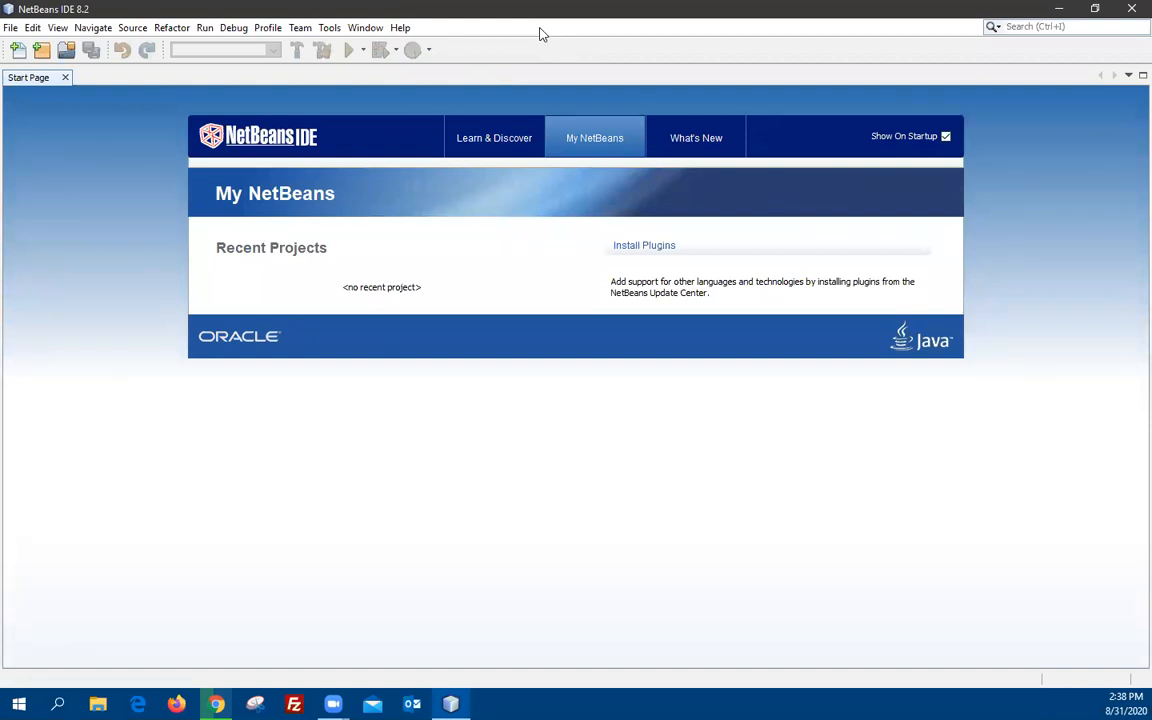
Create a Java Application project named HelloWorld in the default location with a main class
click(9, 28)
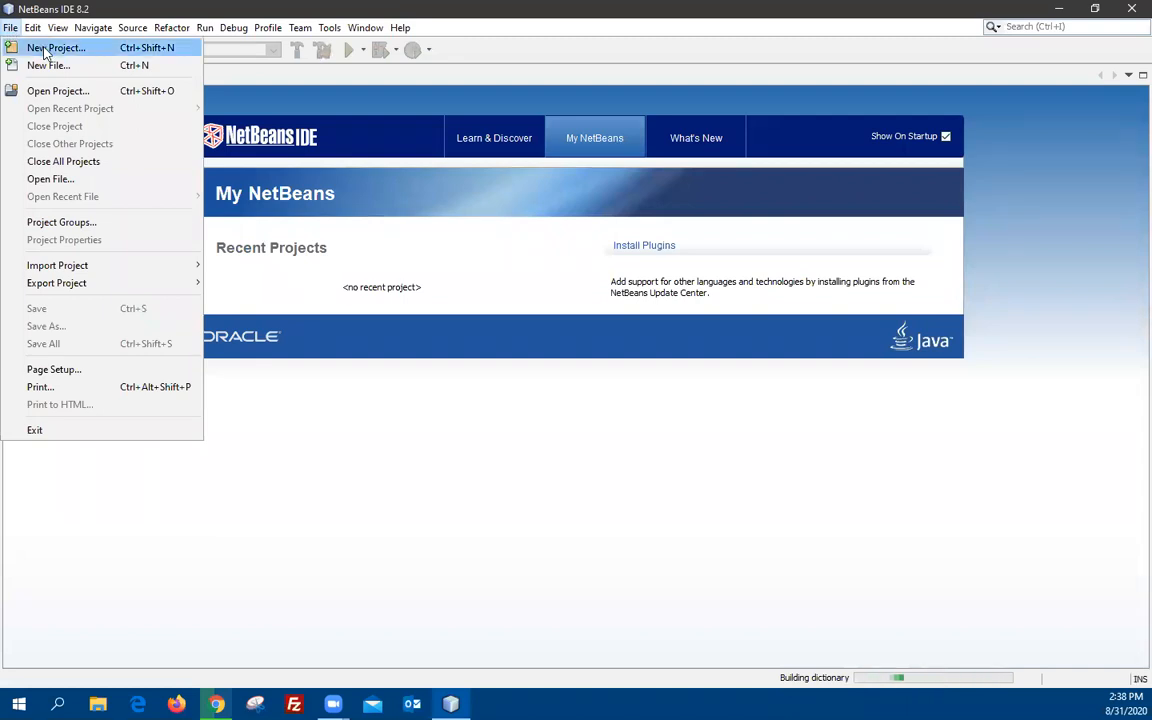
click(45, 50)
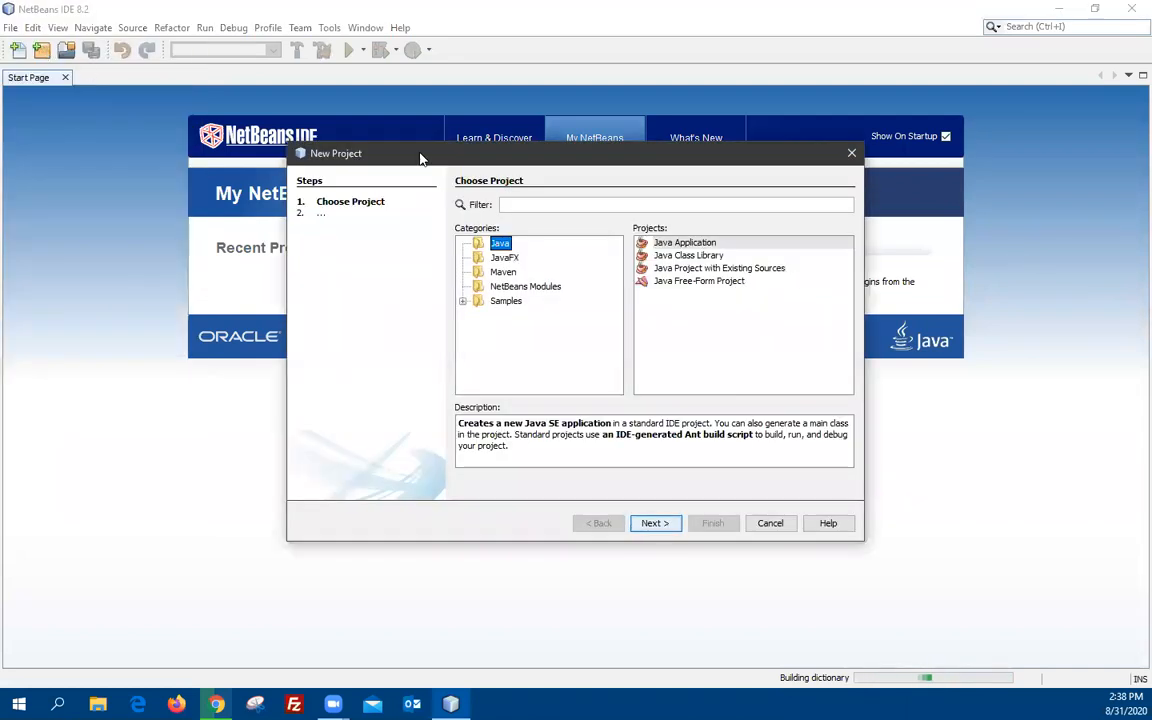
click(706, 247)
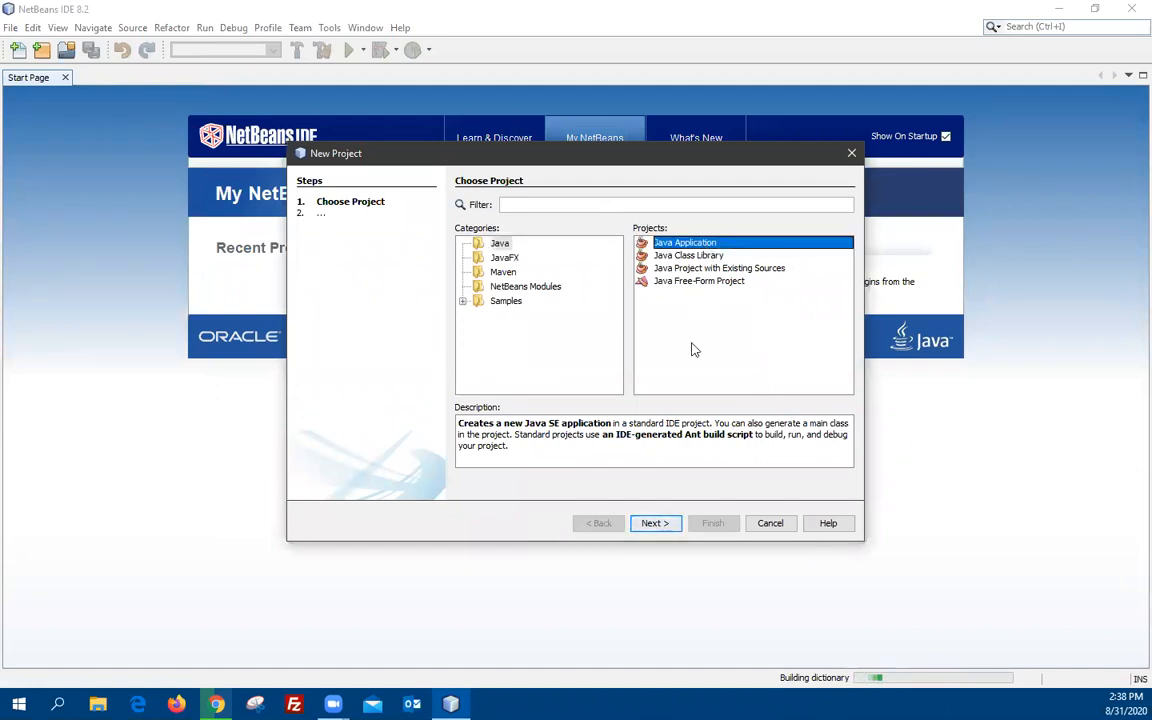
click(652, 524)
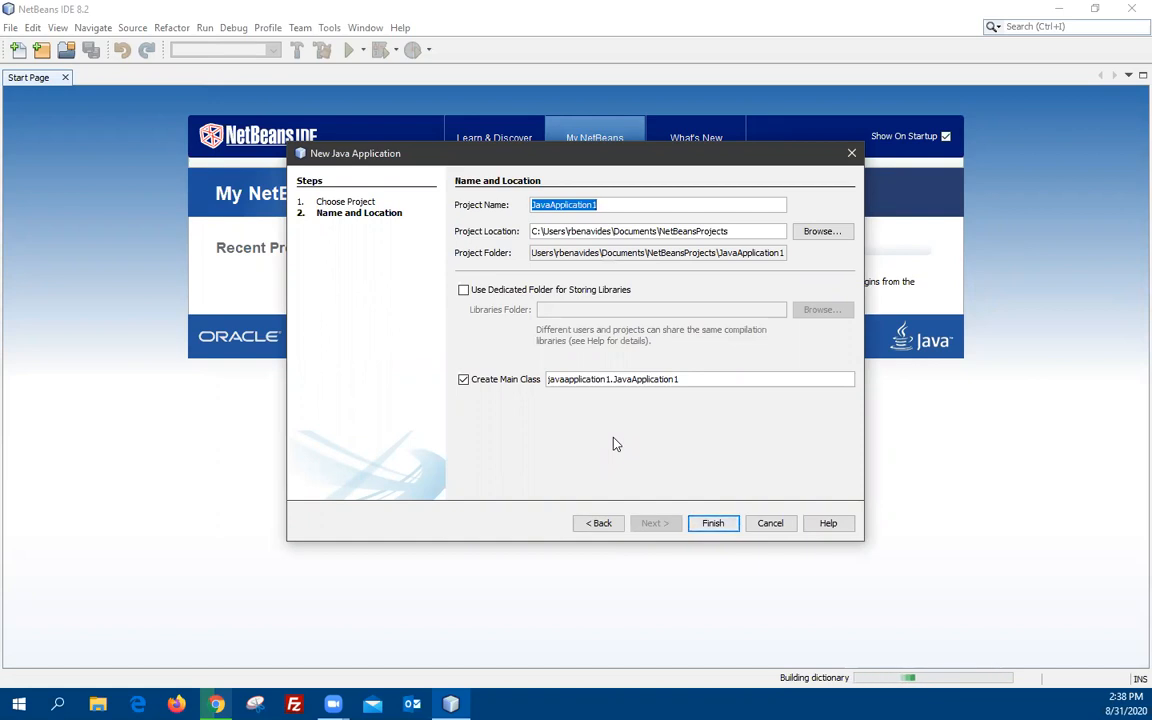
text(HelloWorld)
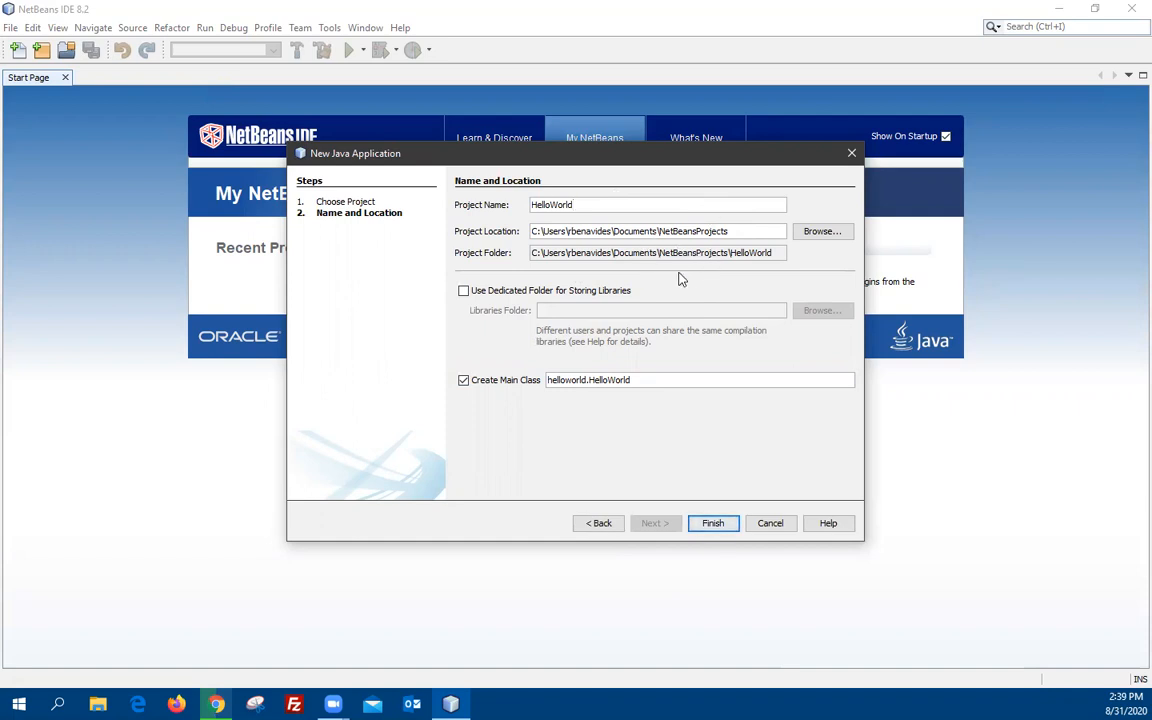
click(713, 524)
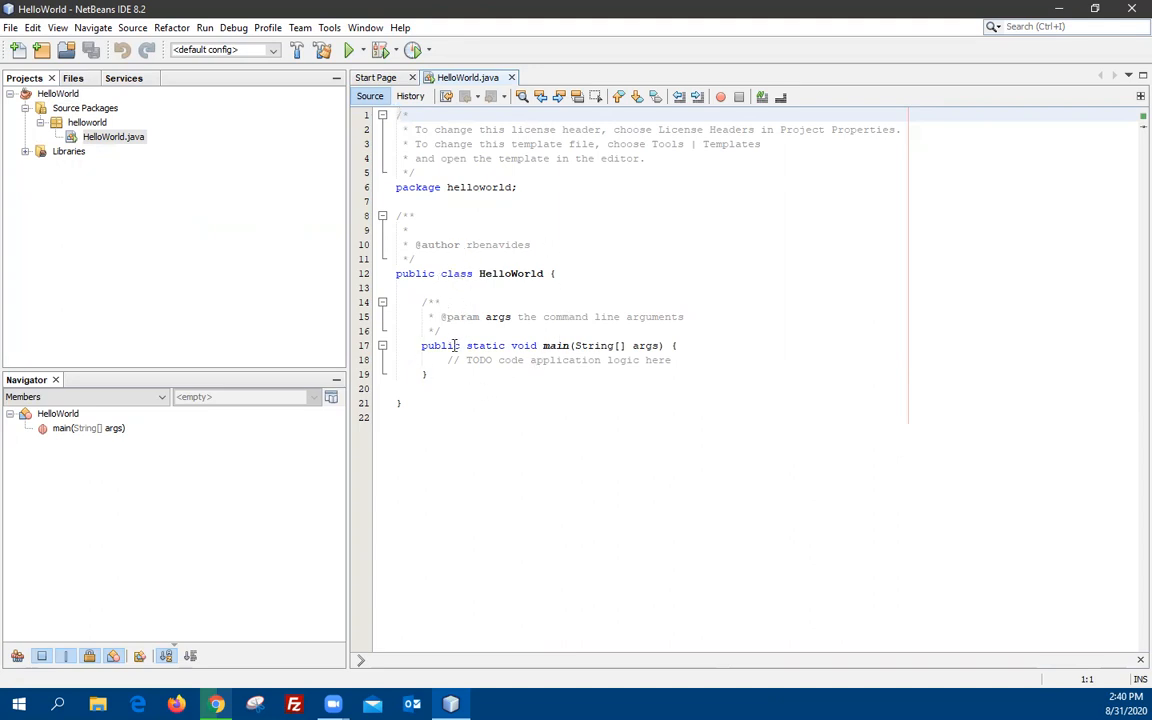
Insert an empty System.out.println() statement on a new line below the TODO comment in the main method
click(674, 362)
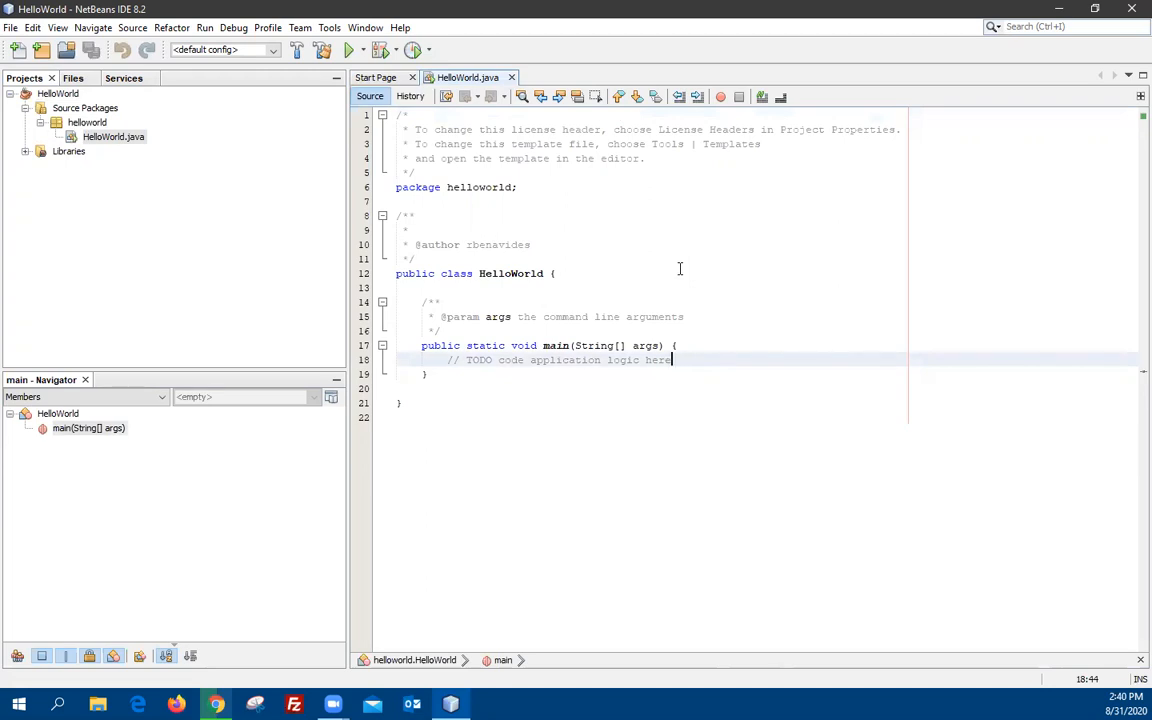
key(Return)
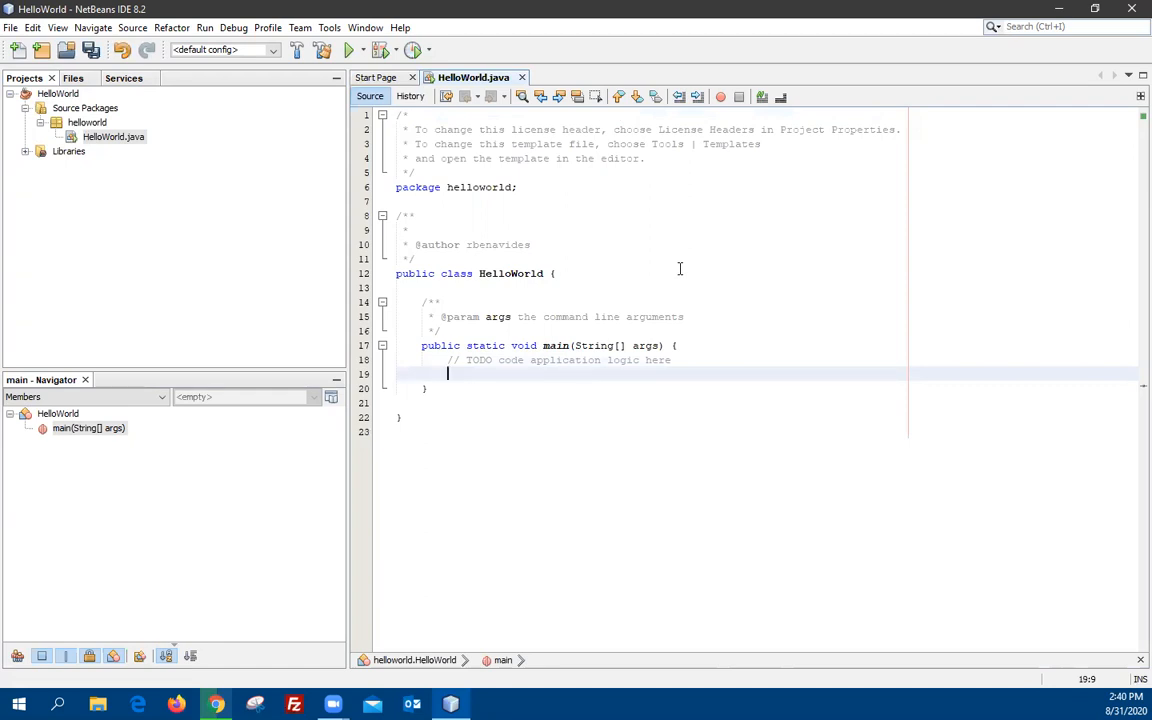
text(System.out)
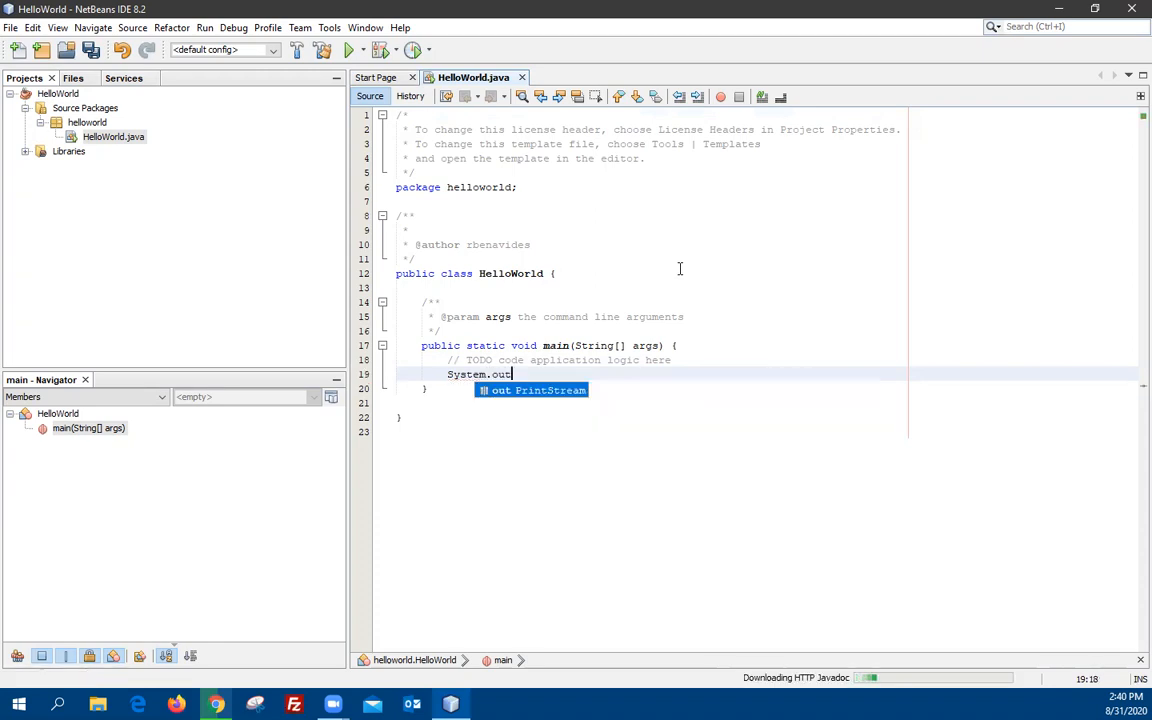
text(.prin)
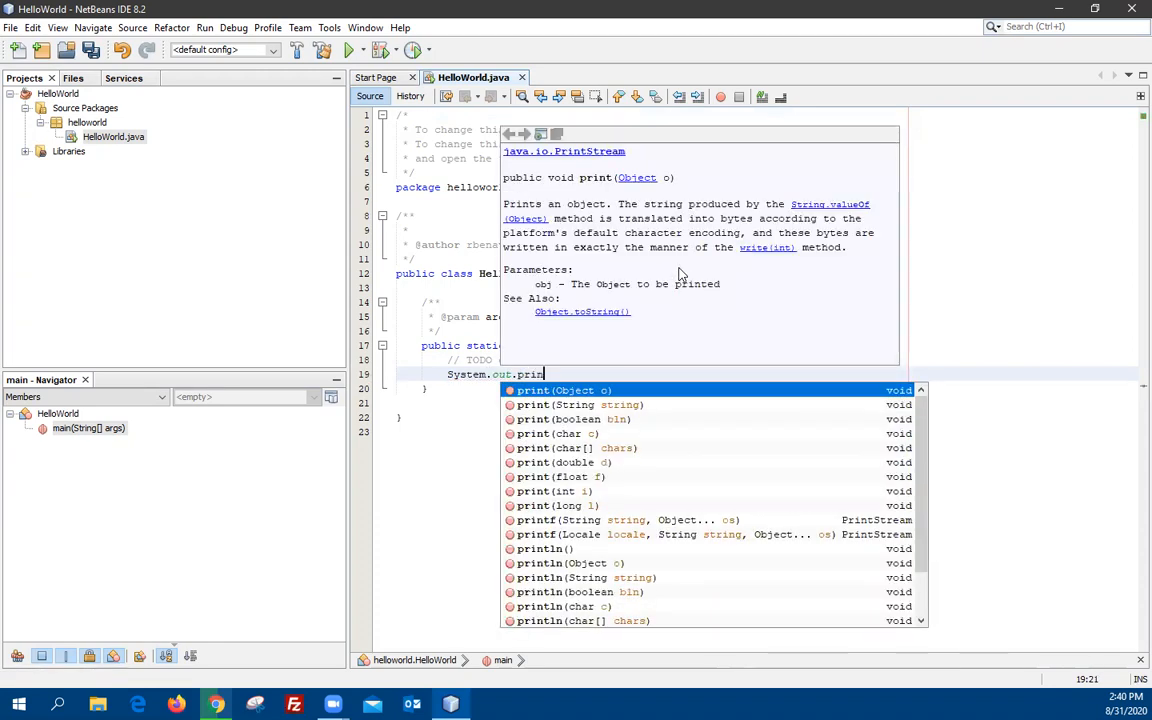
text(tln)
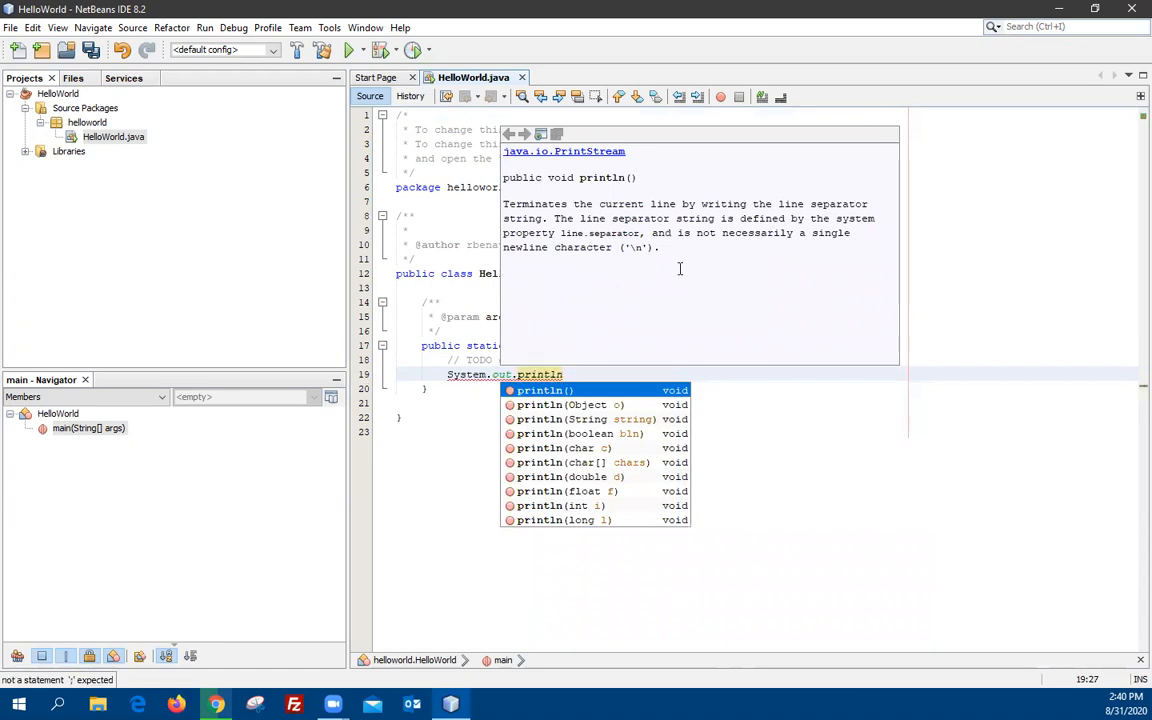
key(Return)
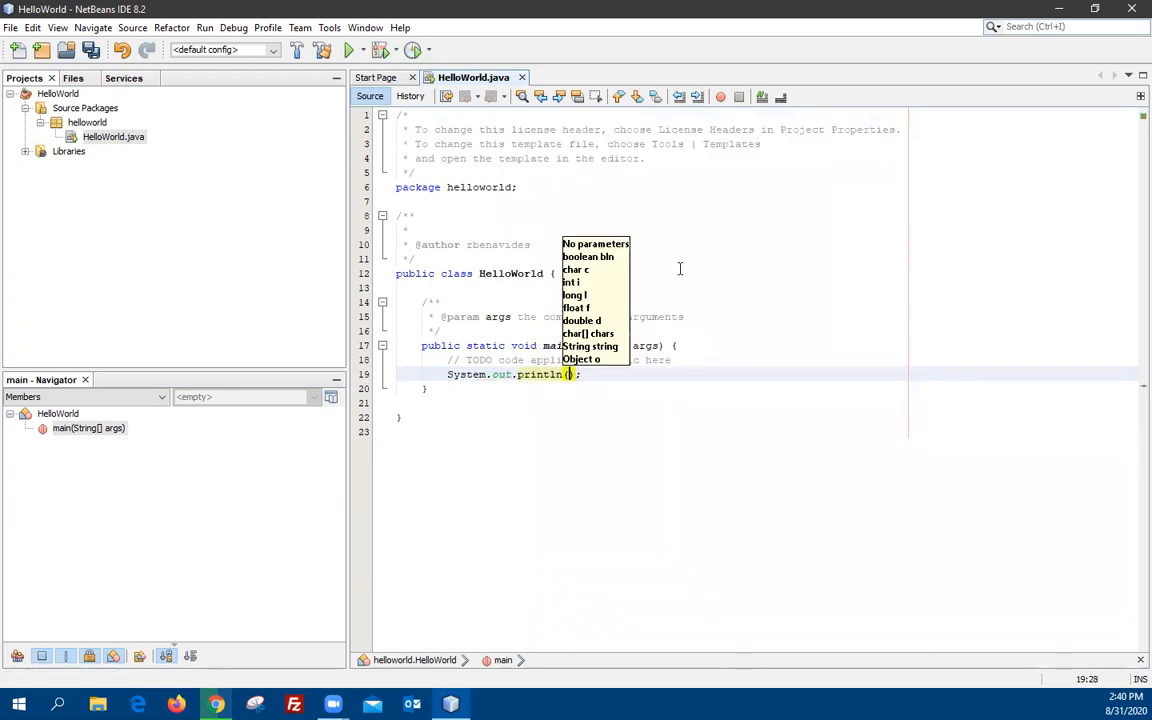
Enter "Hello World!" as the string argument of the println statement and run the HelloWorld project
text("Hell)
key(BackSpace)
key(BackSpace)
key(BackSpace)
key(BackSpace)
text(Hello Wrol)
key(BackSpace)
key(BackSpace)
key(BackSpace)
text(orld!)
click(690, 368)
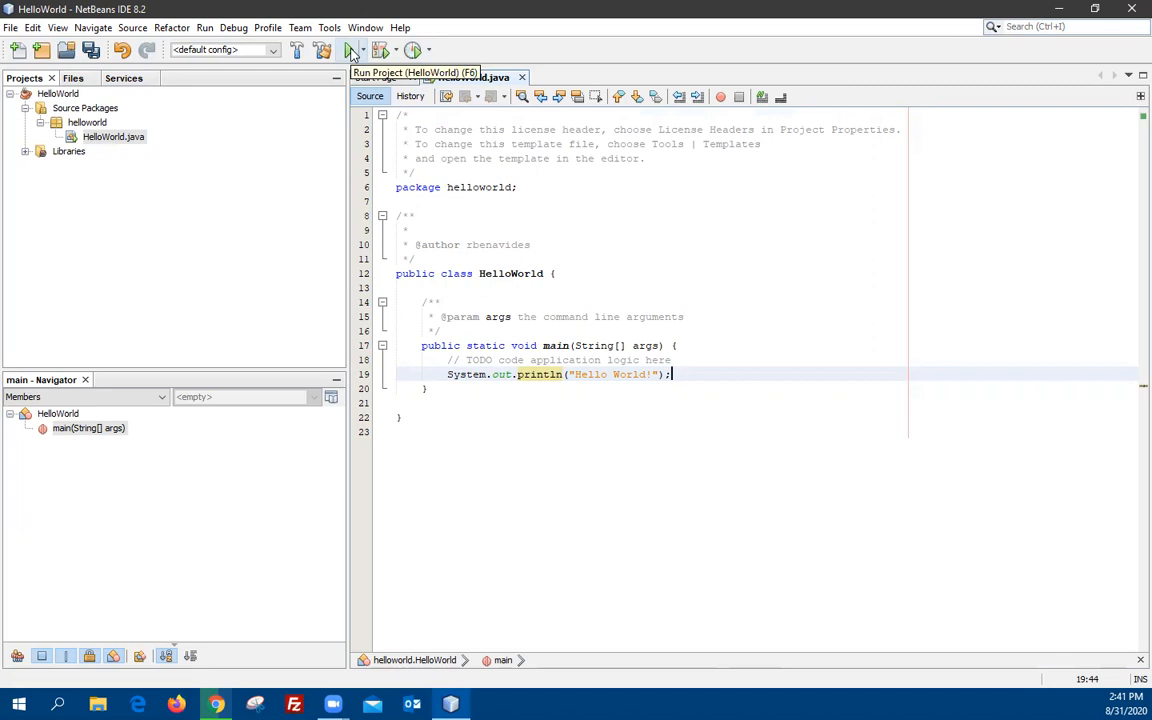
click(352, 54)
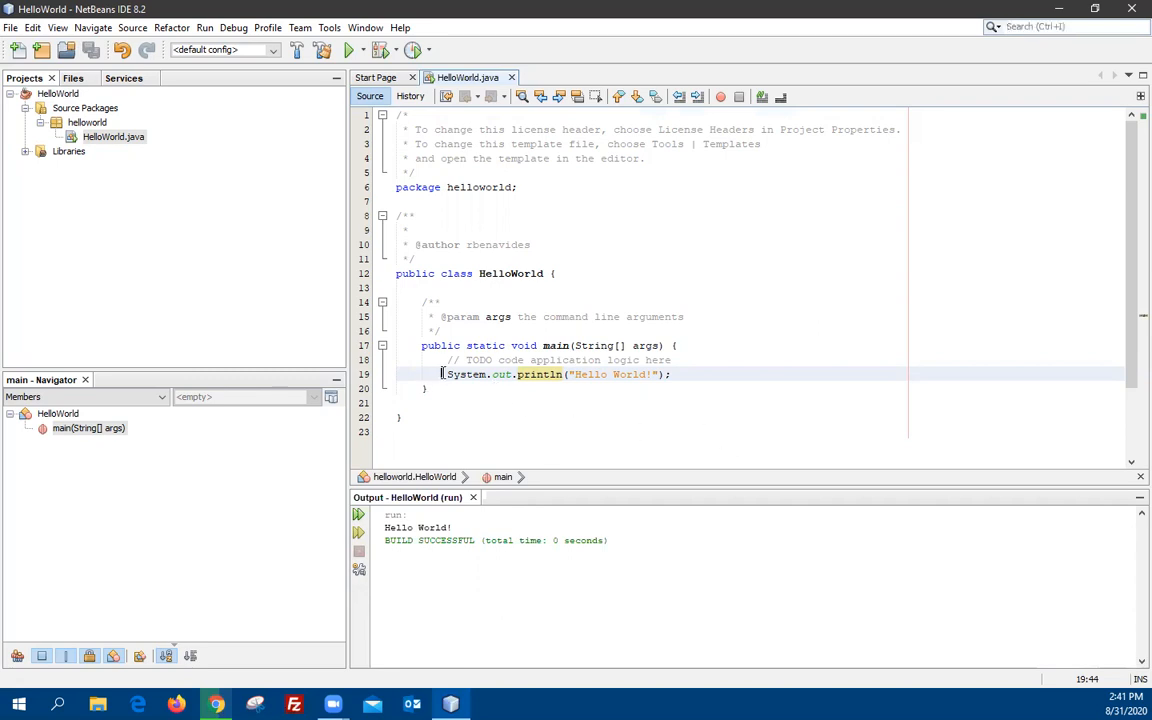
Move the main method's opening brace onto its own line below the method header
drag(447, 374, 684, 374)
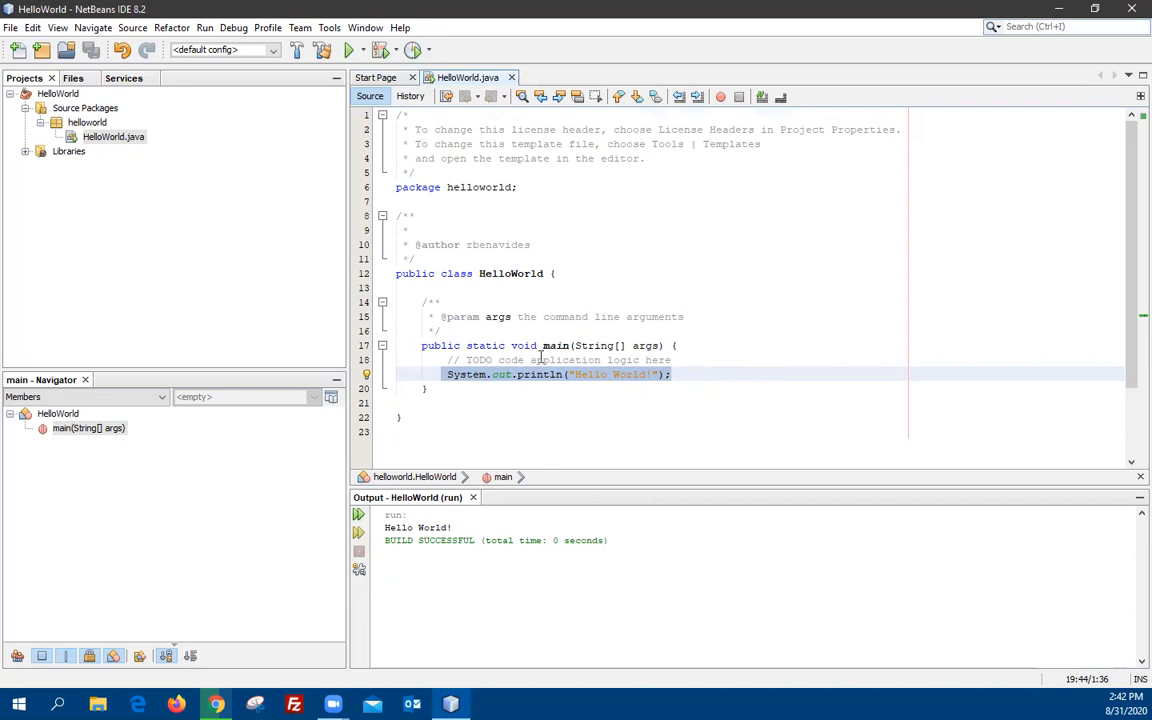
click(671, 345)
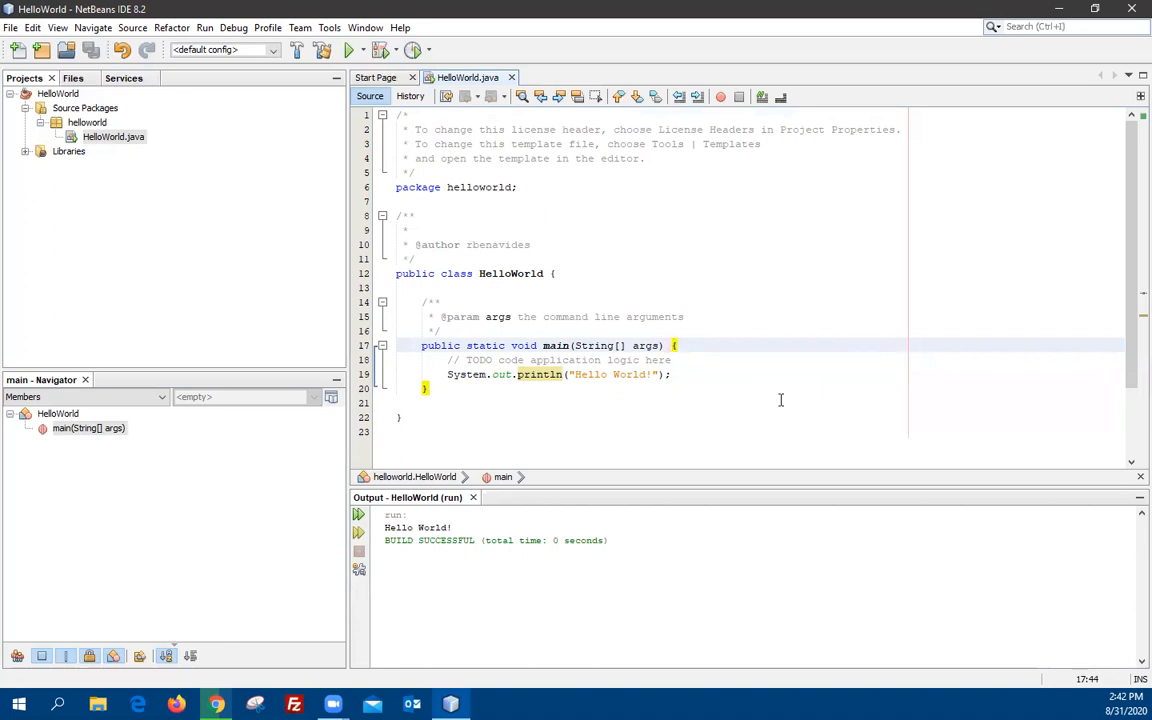
key(Return)
key(Up)
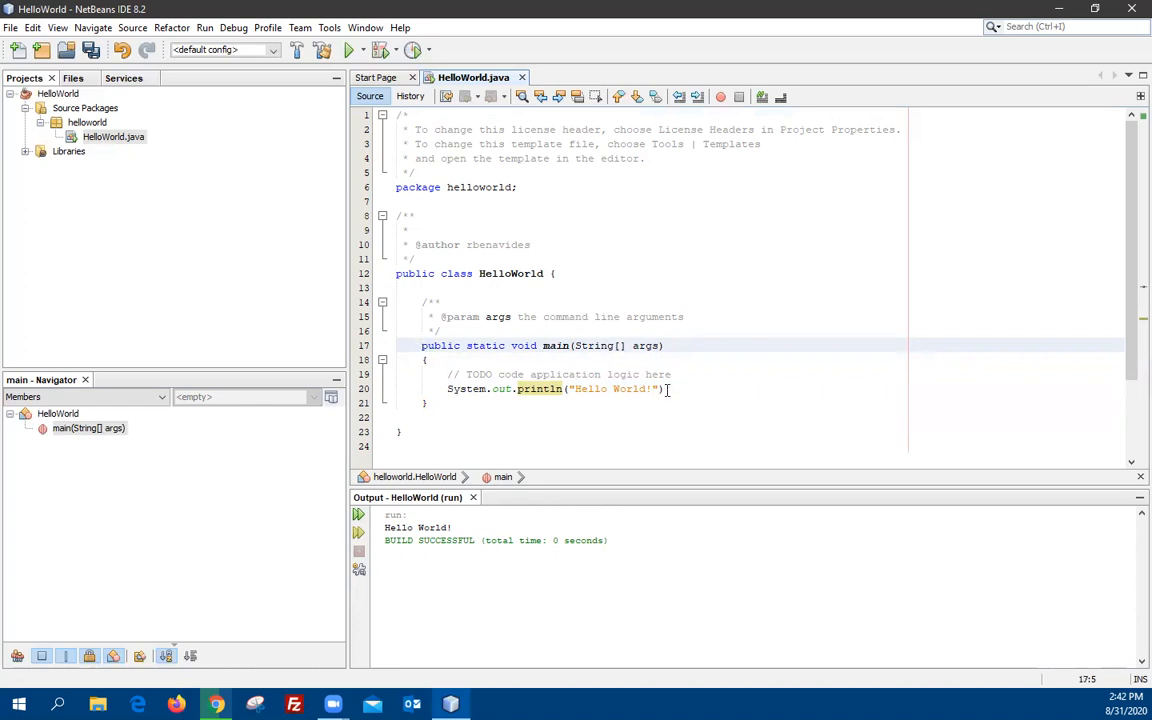
Collapse and expand the main method's body with its code fold to inspect the block
click(383, 360)
click(383, 360)
click(382, 360)
click(382, 360)
Move the HelloWorld class's opening brace onto its own line below the class header
drag(478, 274, 545, 275)
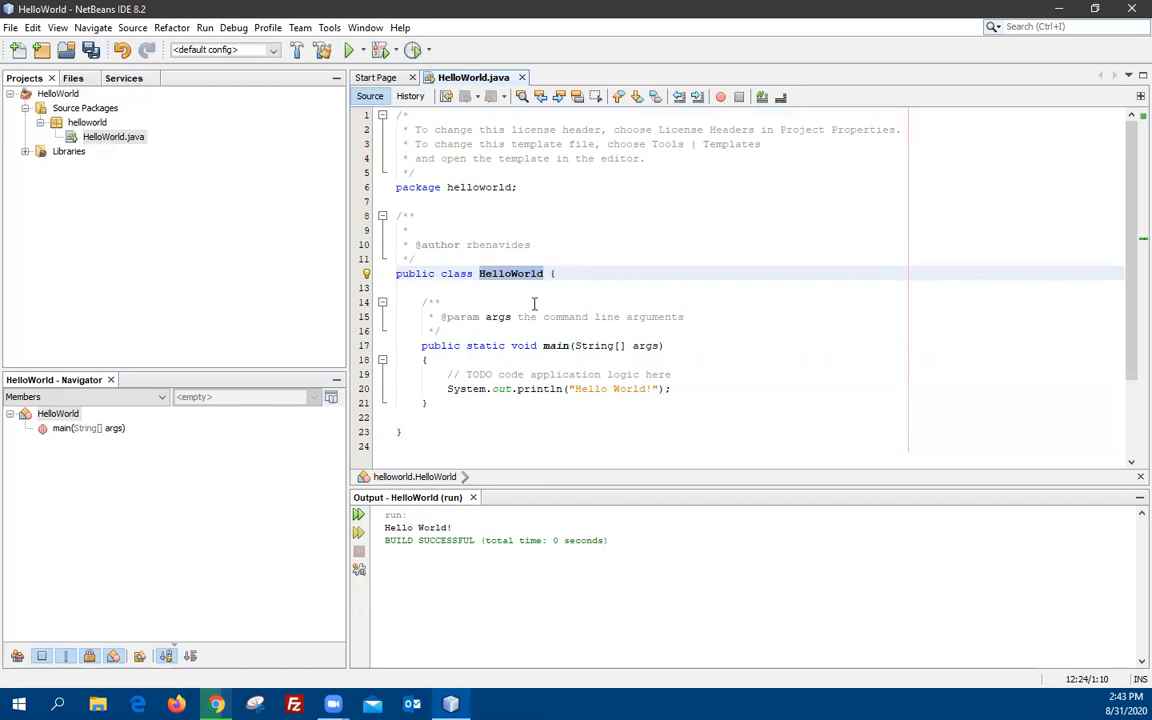
key(Right)
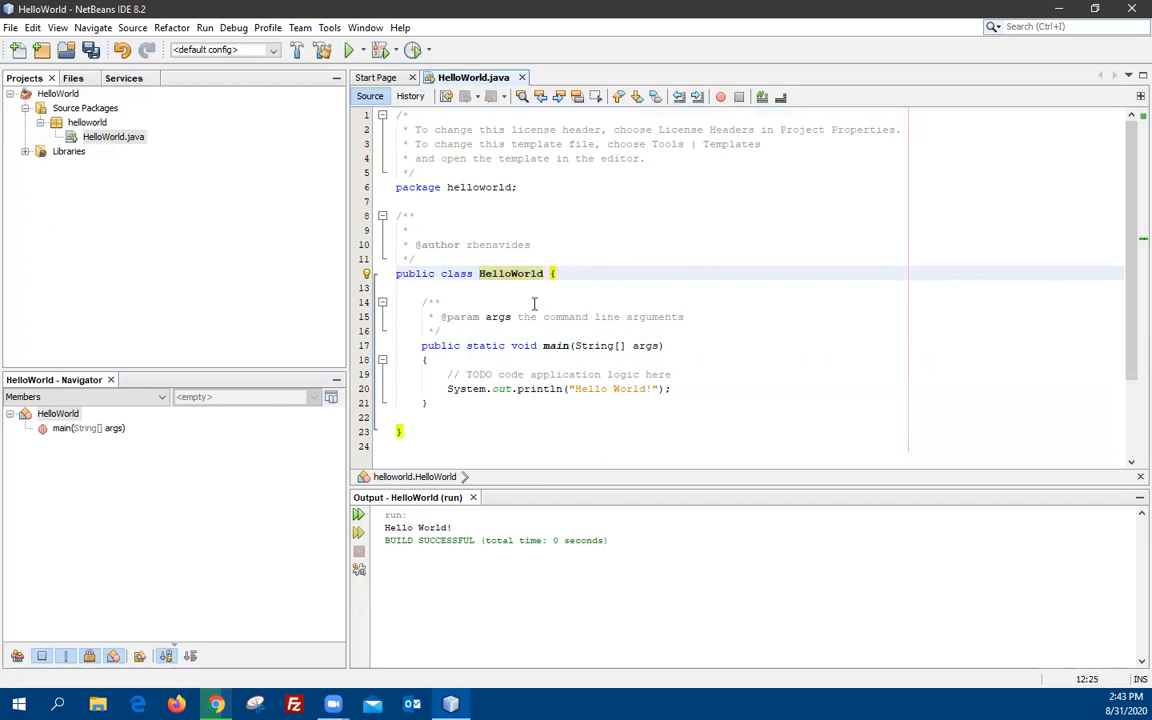
key(Return)
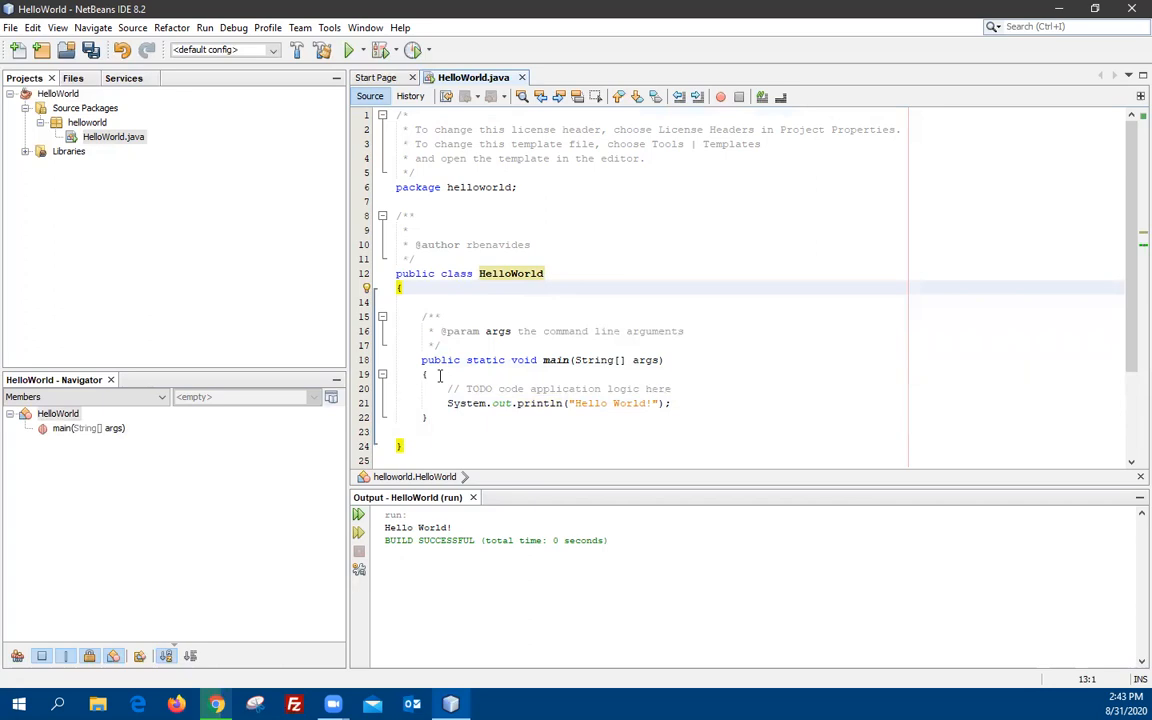
scroll(440, 375, down, 1)
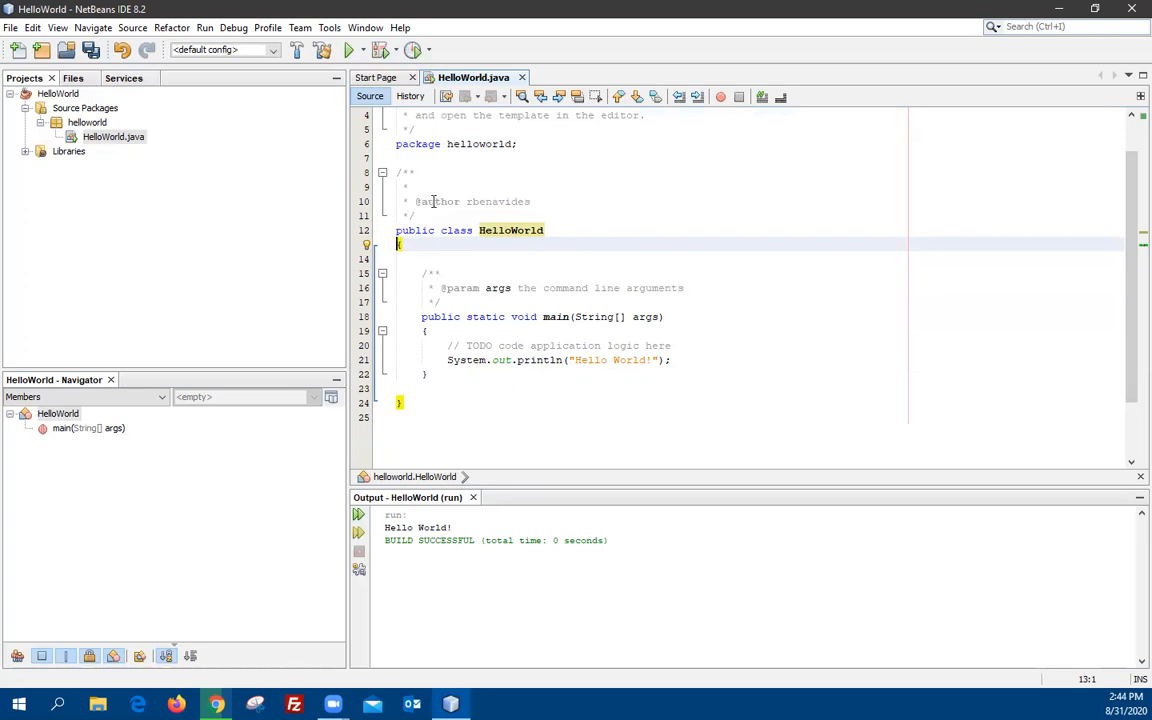
Set the default editor font size to 24 for all languages in the Fonts & Colors options, checking the preview
click(329, 30)
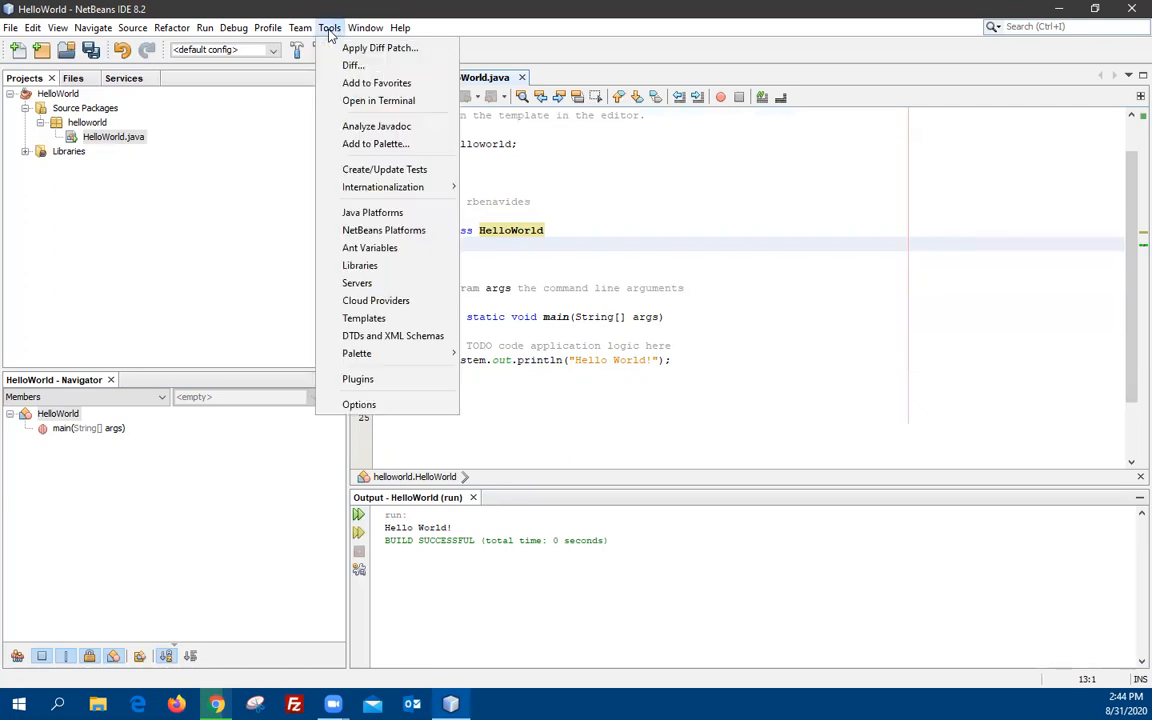
click(362, 405)
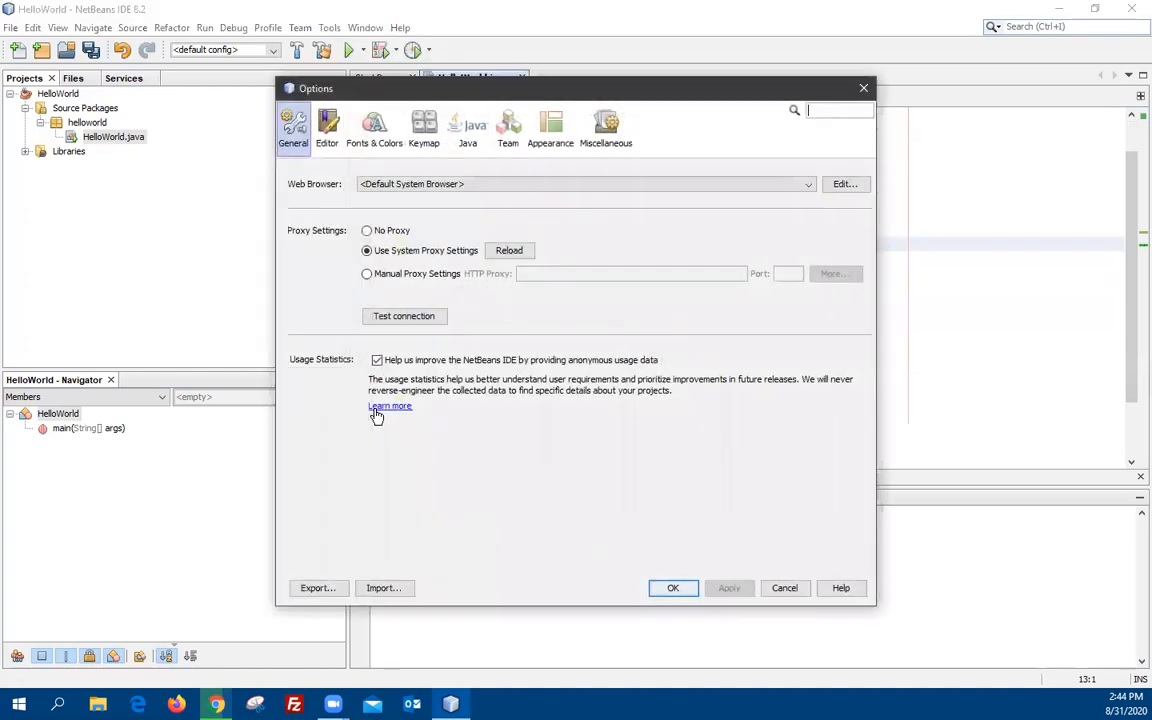
click(373, 137)
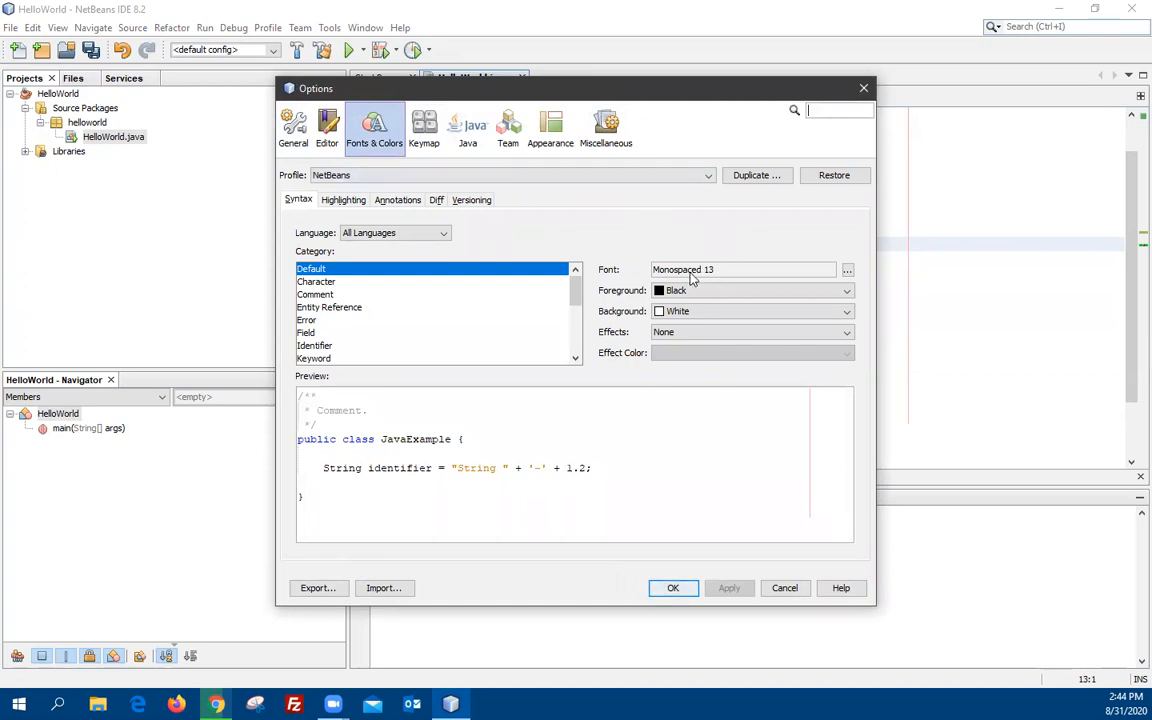
click(848, 271)
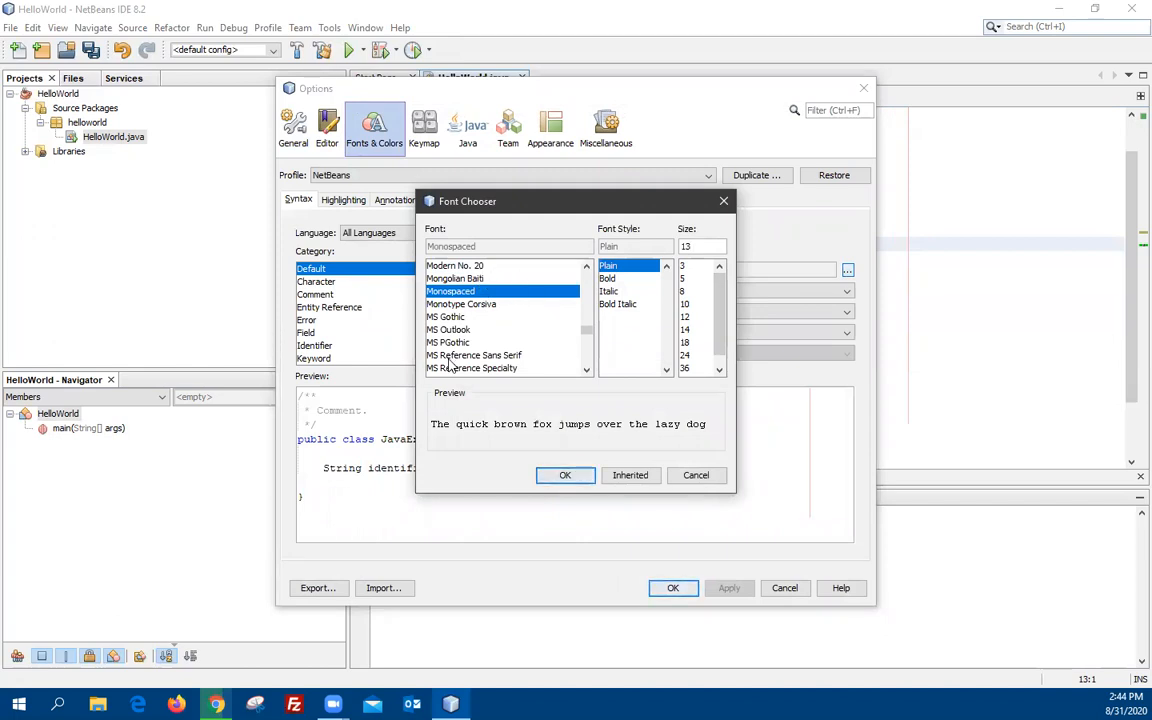
scroll(470, 348, up, 10)
scroll(465, 352, down, 8)
scroll(455, 360, up, 5)
scroll(455, 360, down, 12)
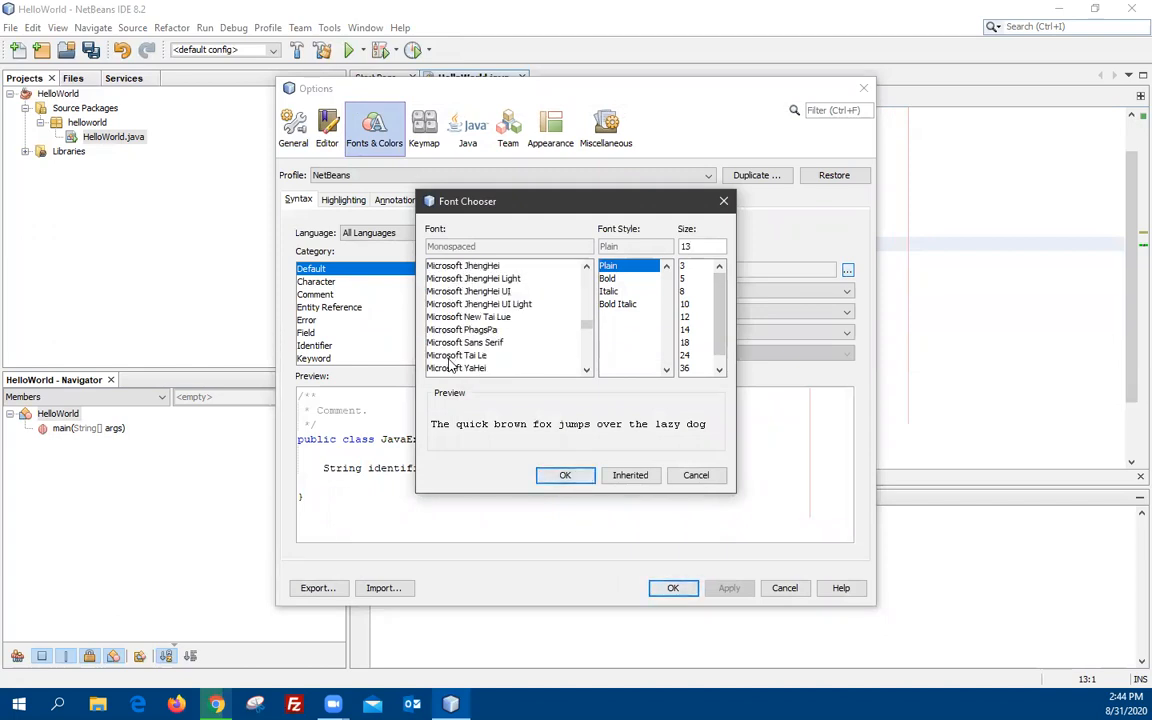
click(685, 356)
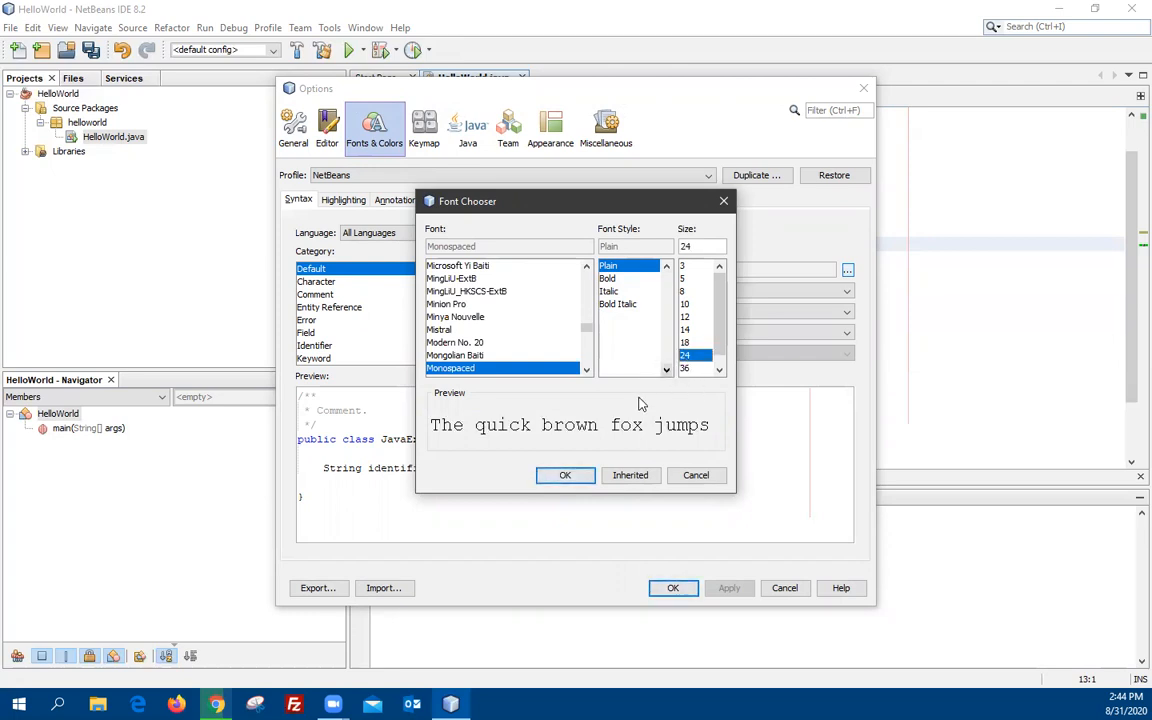
click(565, 477)
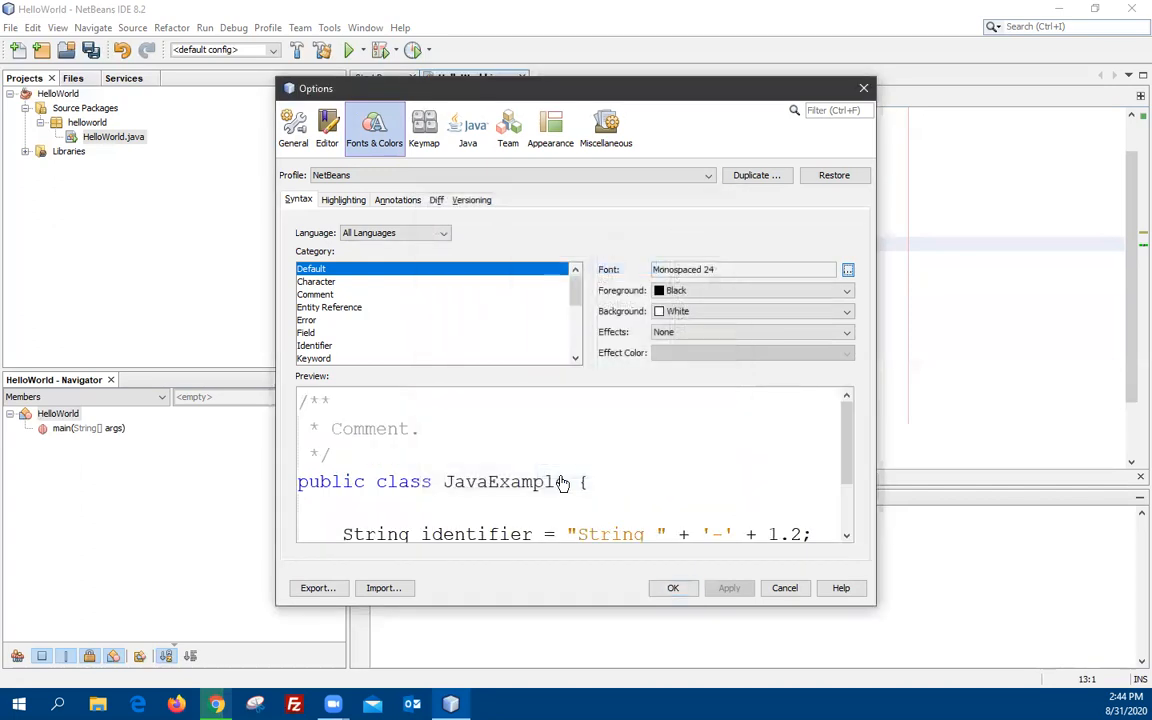
scroll(553, 507, down, 2)
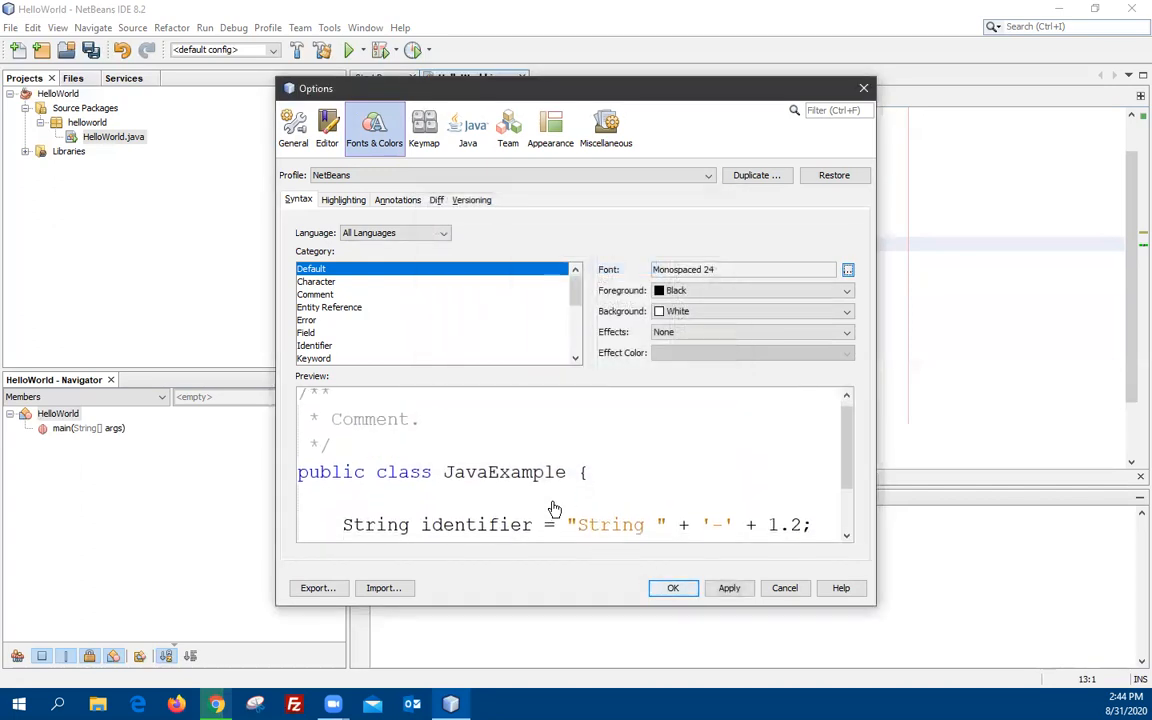
scroll(553, 507, down, 2)
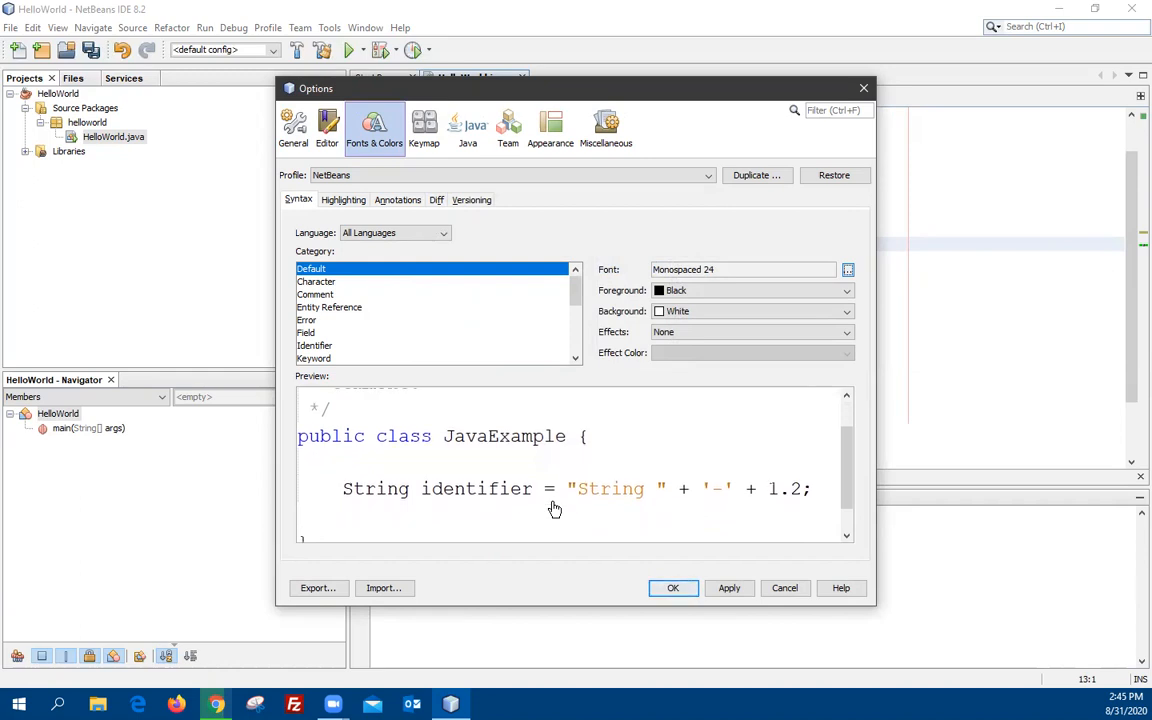
scroll(550, 507, up, 1)
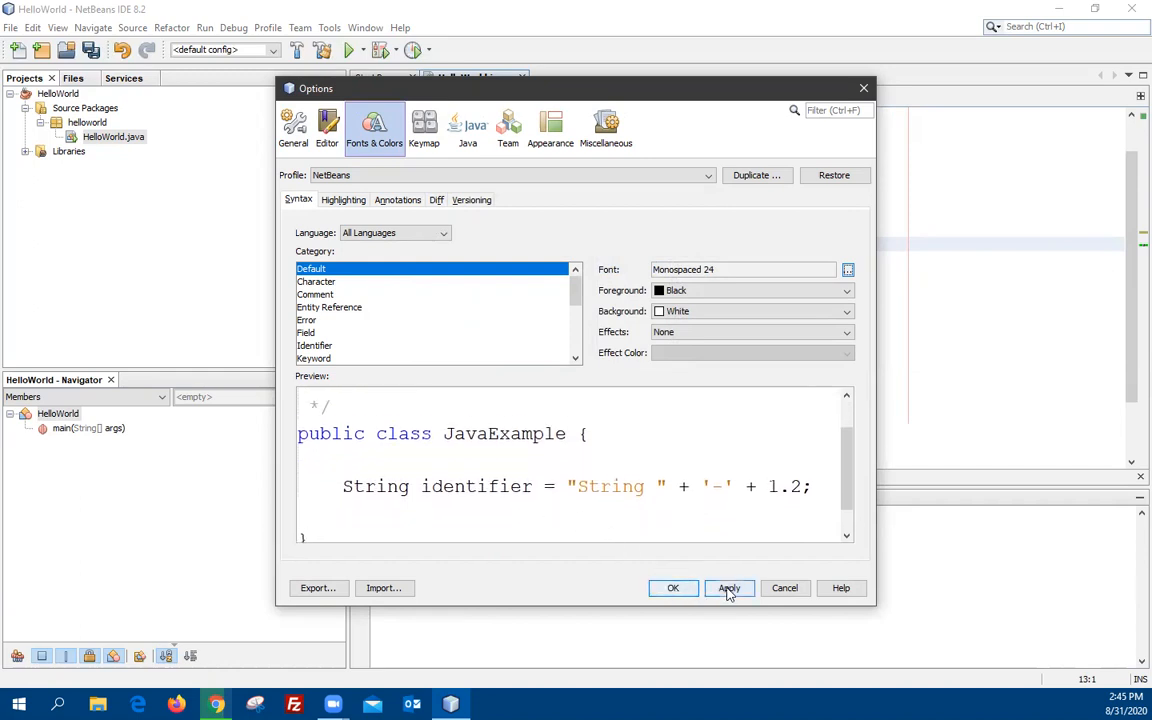
click(673, 588)
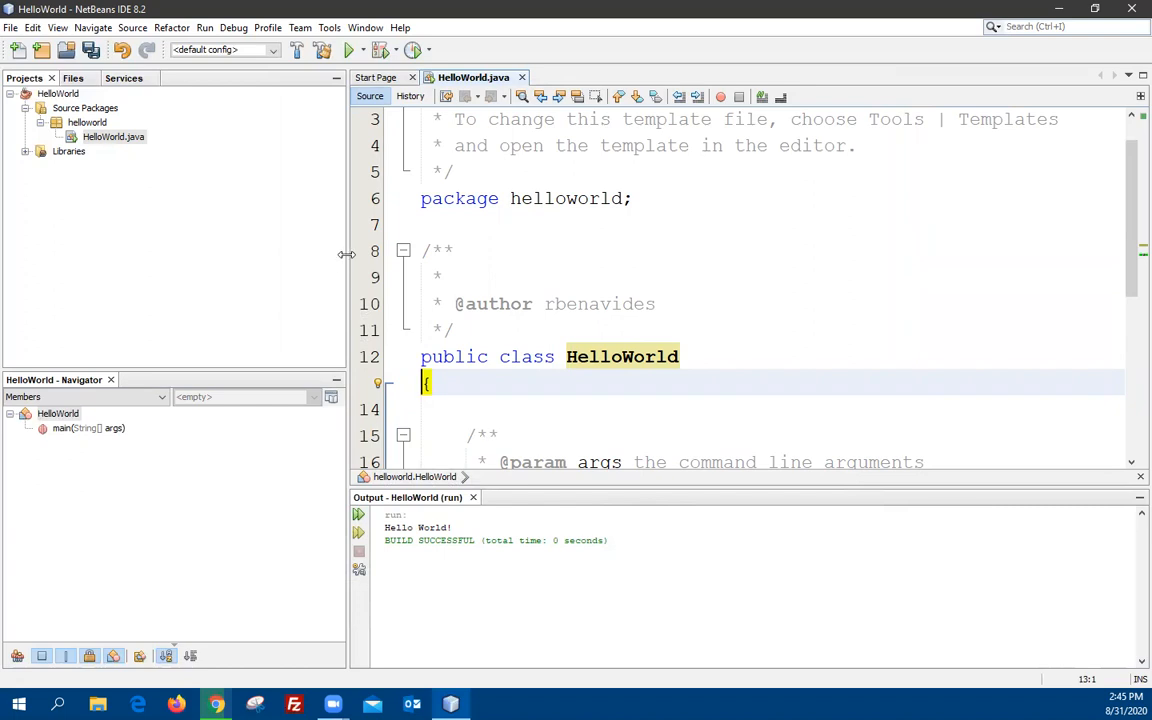
Enlarge the code editor by narrowing the Projects and Navigator area and reducing the Output area's height, and look through the code
drag(346, 254, 189, 248)
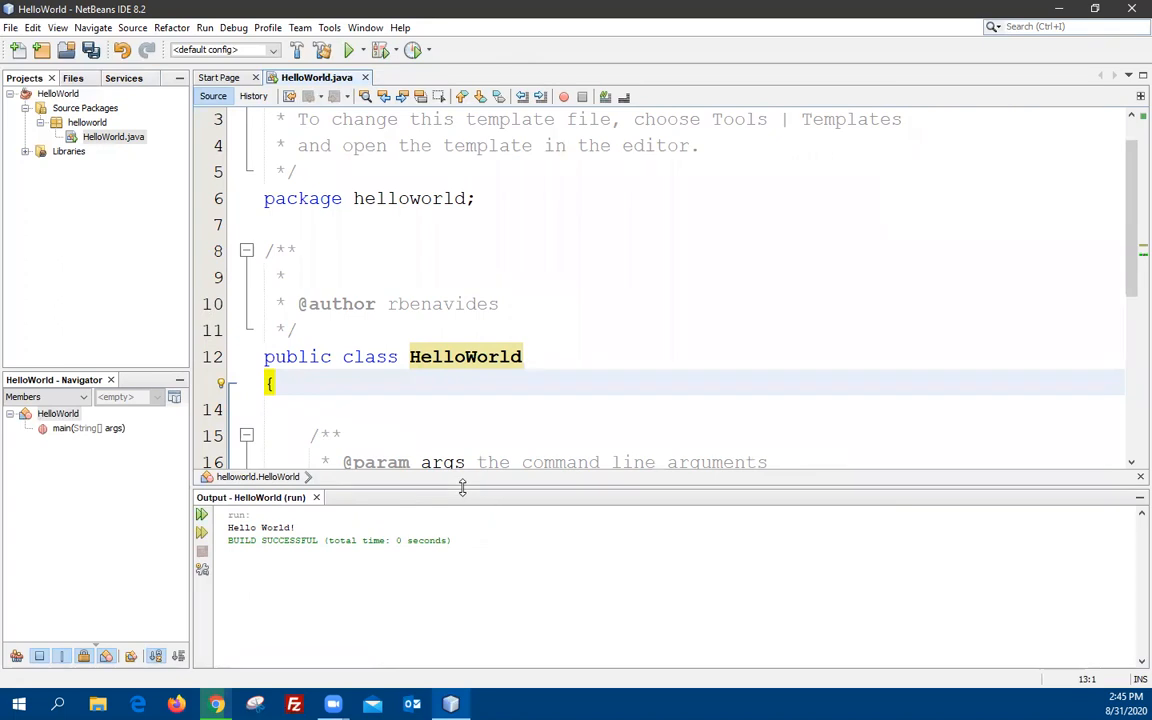
drag(462, 487, 485, 575)
scroll(478, 505, down, 4)
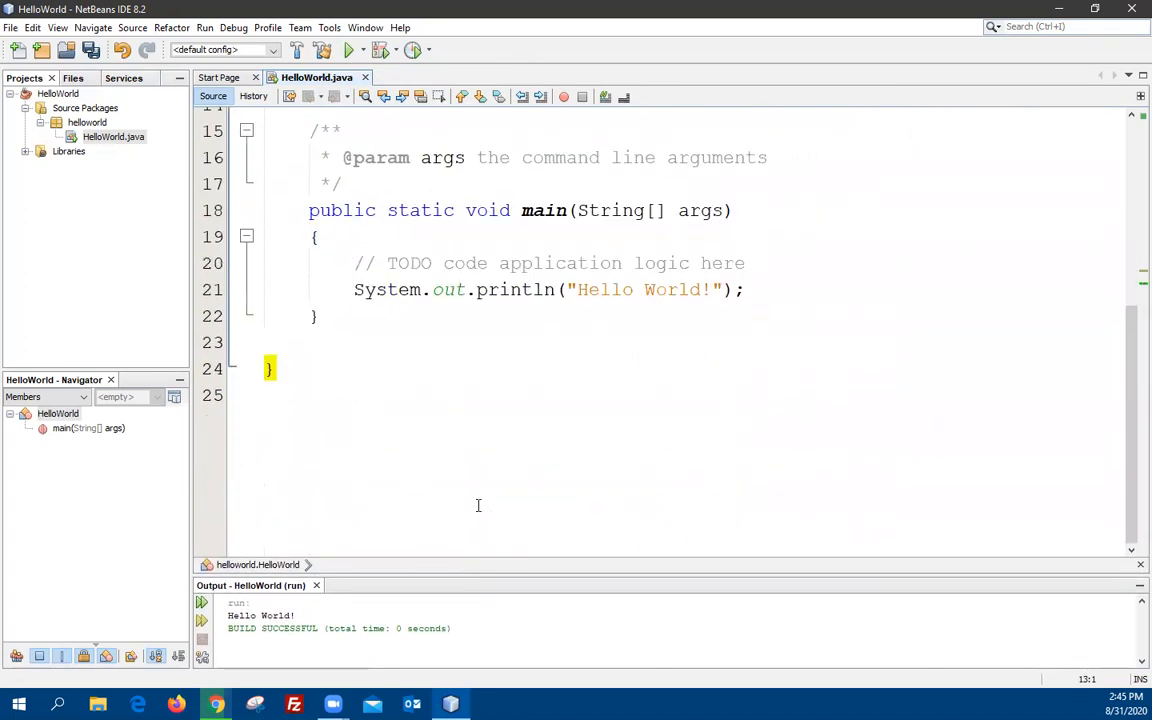
scroll(478, 505, up, 5)
scroll(478, 505, down, 5)
scroll(478, 505, up, 5)
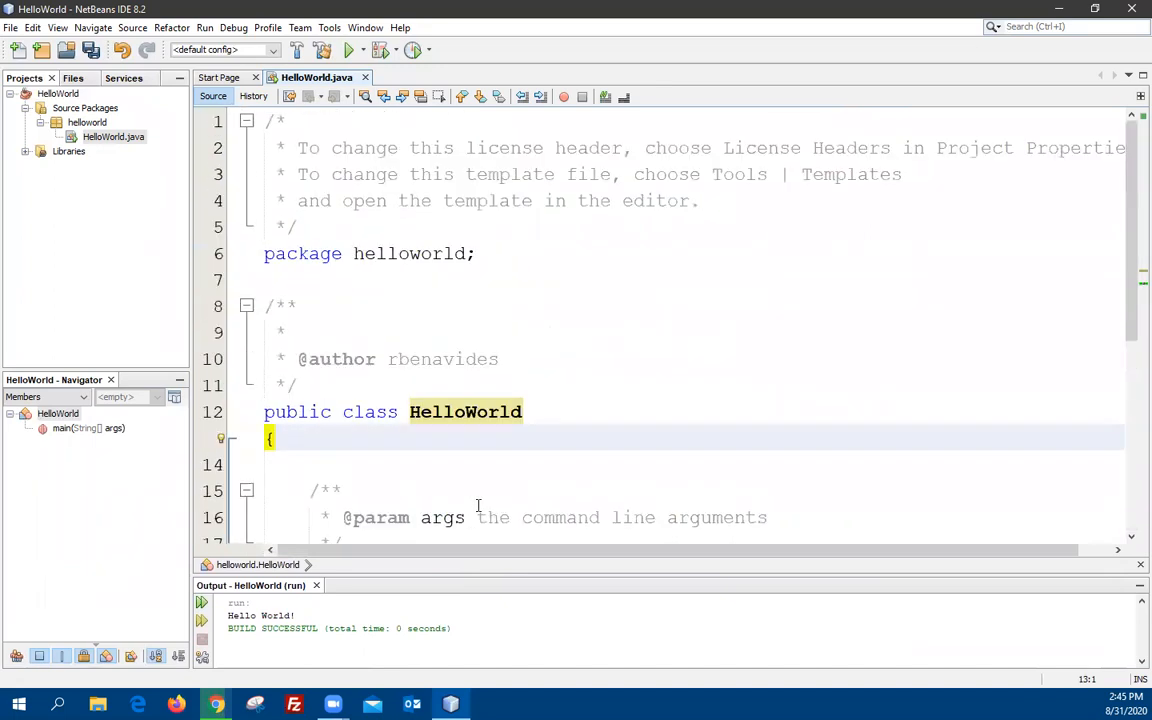
Rerun the HelloWorld project and save a copy of HelloWorld.java to the Desktop
click(270, 119)
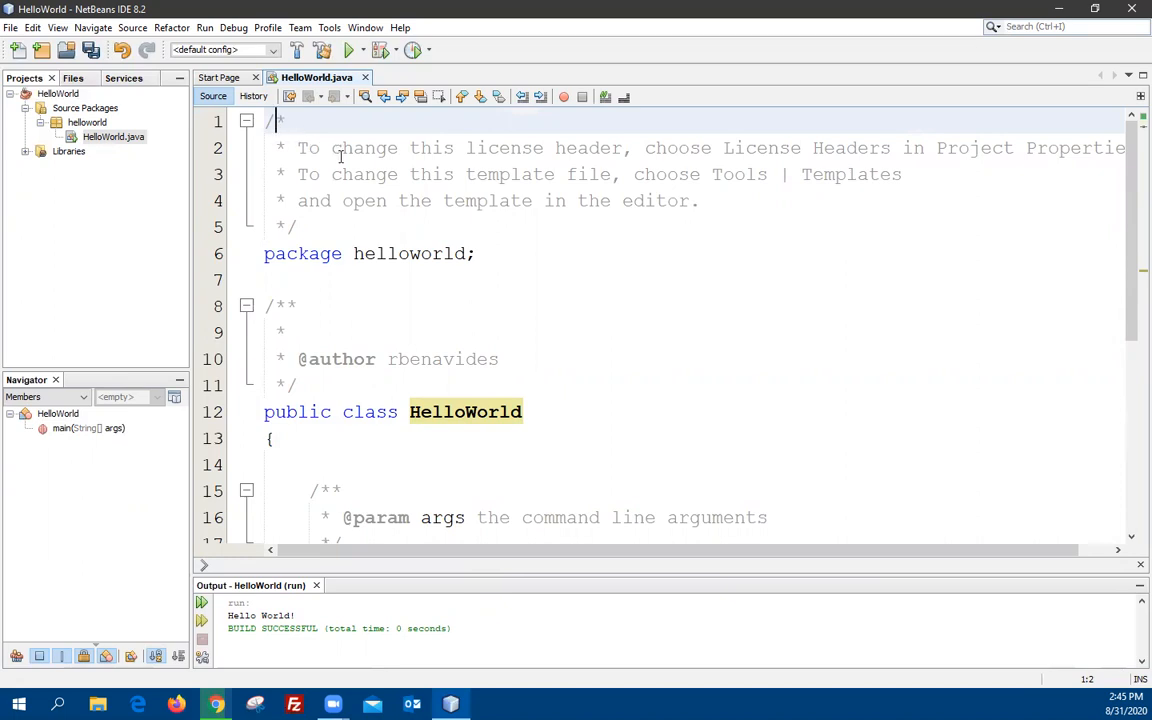
click(349, 50)
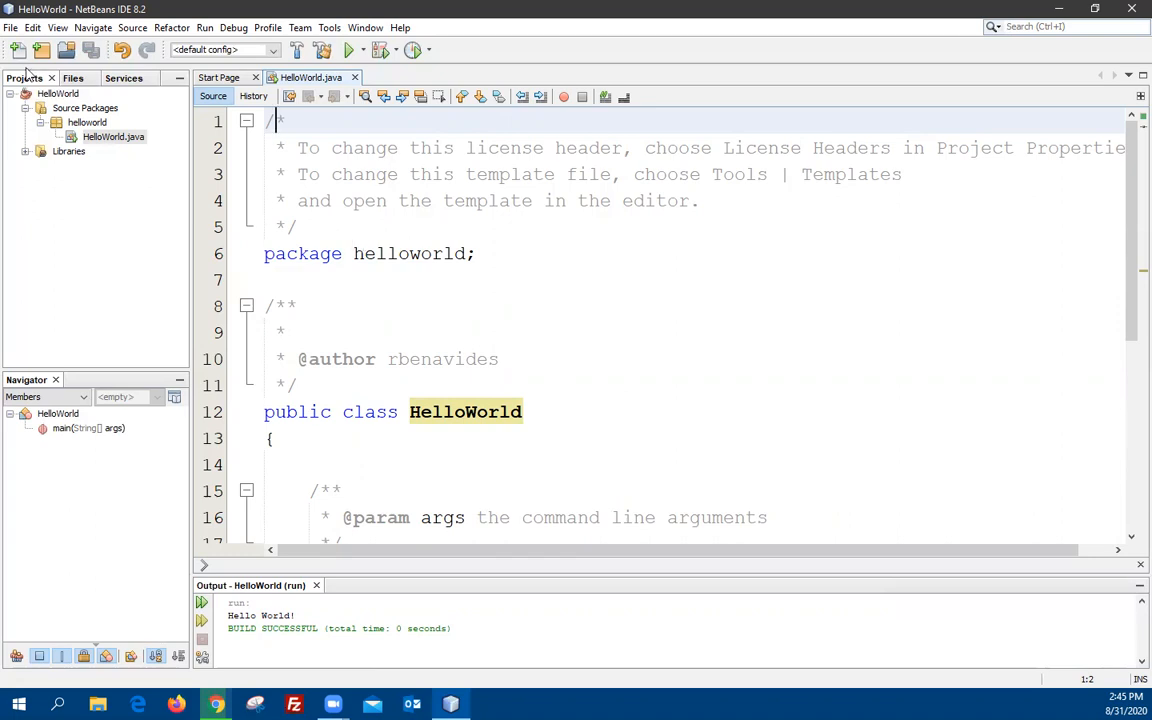
click(10, 28)
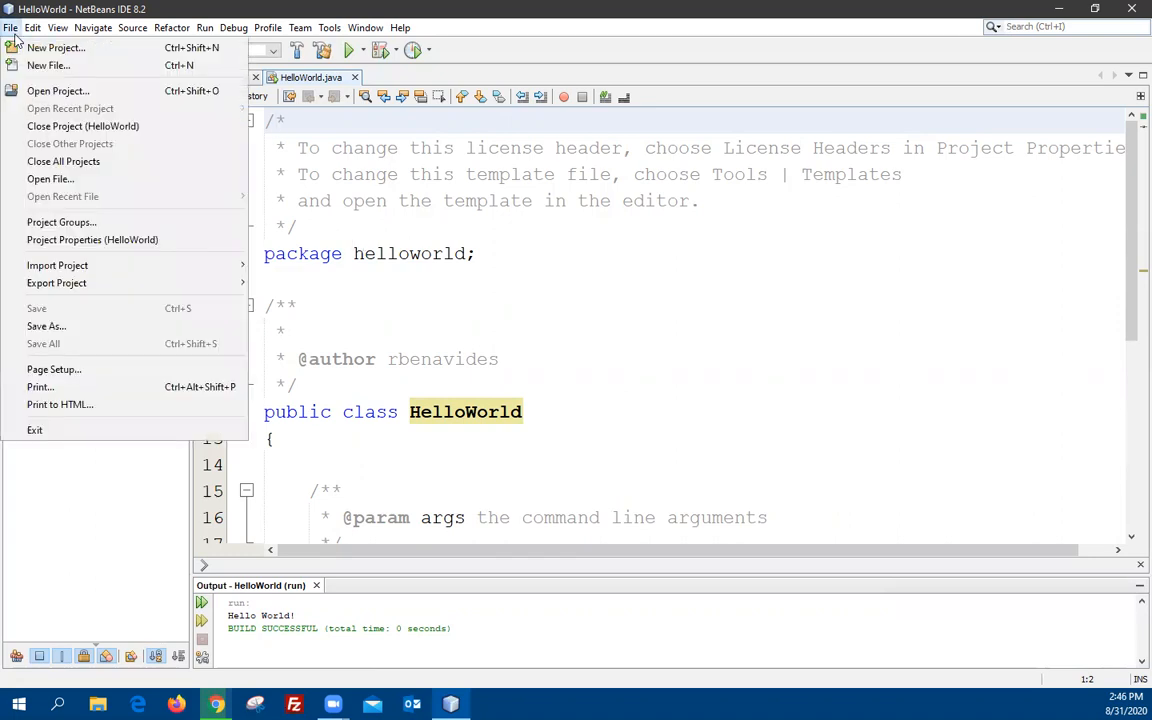
click(47, 326)
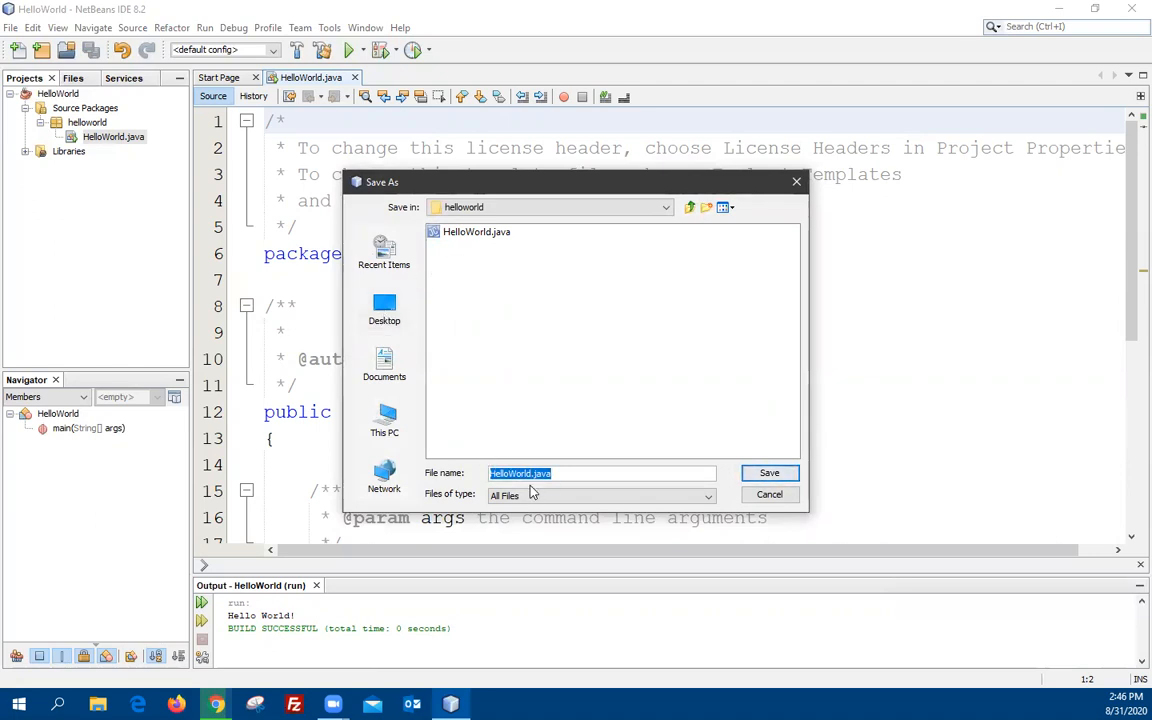
click(386, 310)
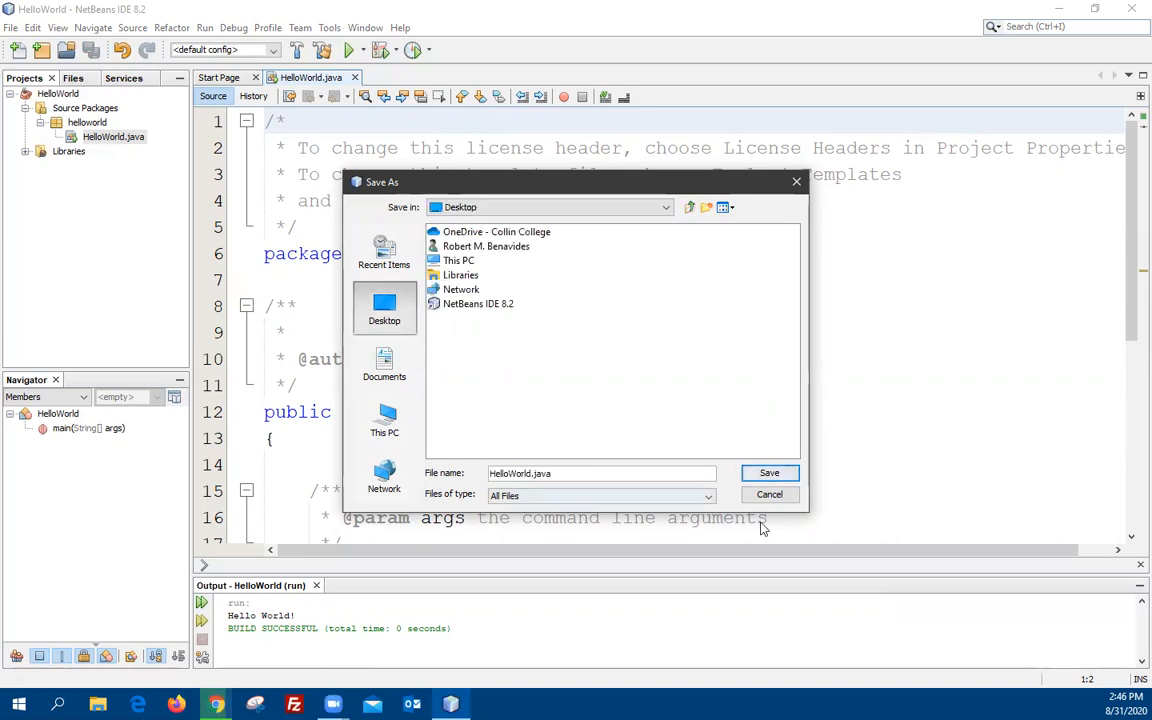
click(771, 476)
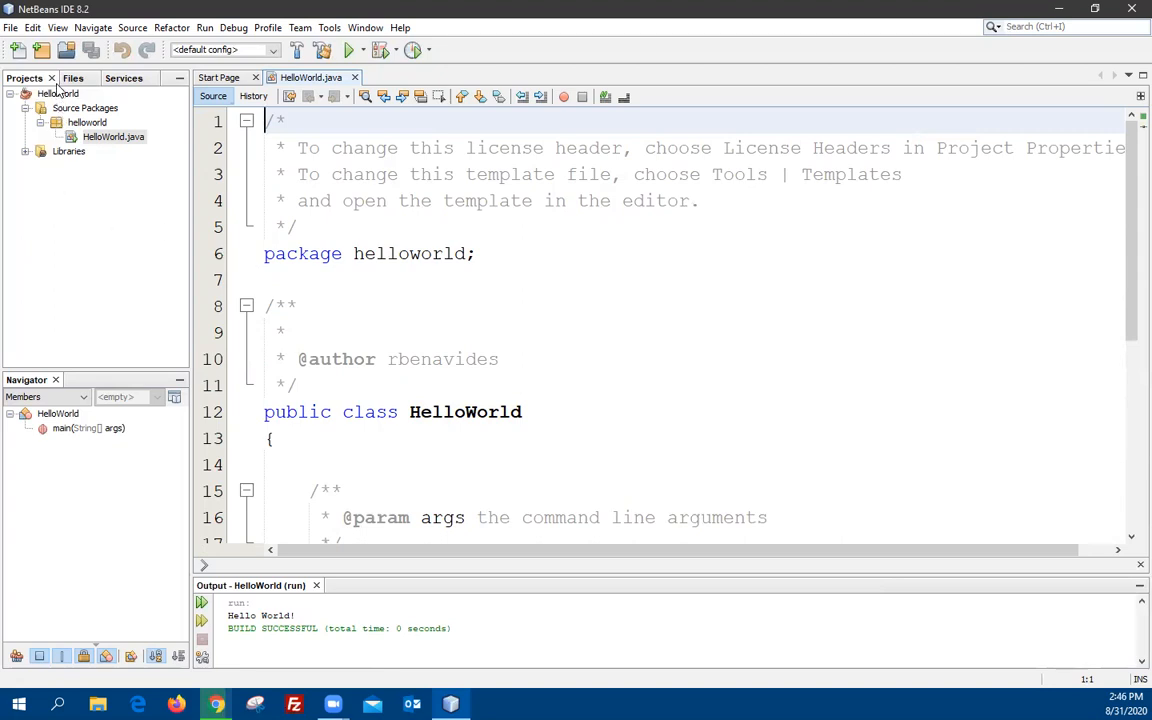
Close NetBeans and relaunch it by searching Windows for "net"
click(1130, 10)
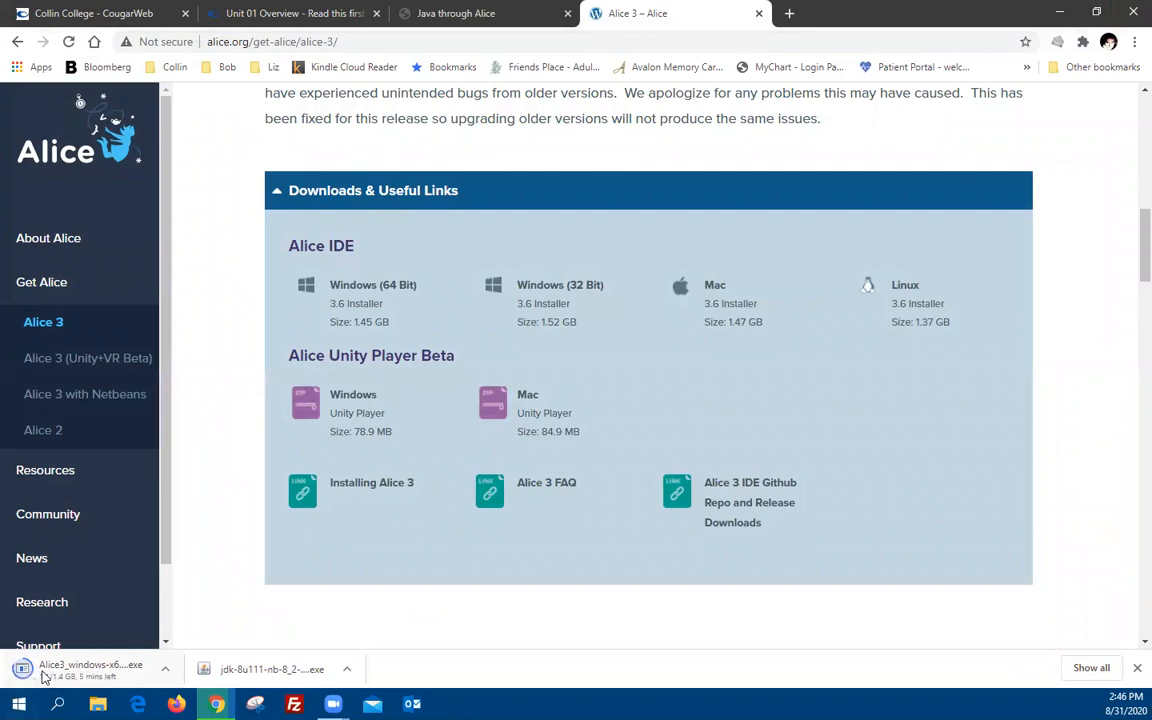
click(19, 704)
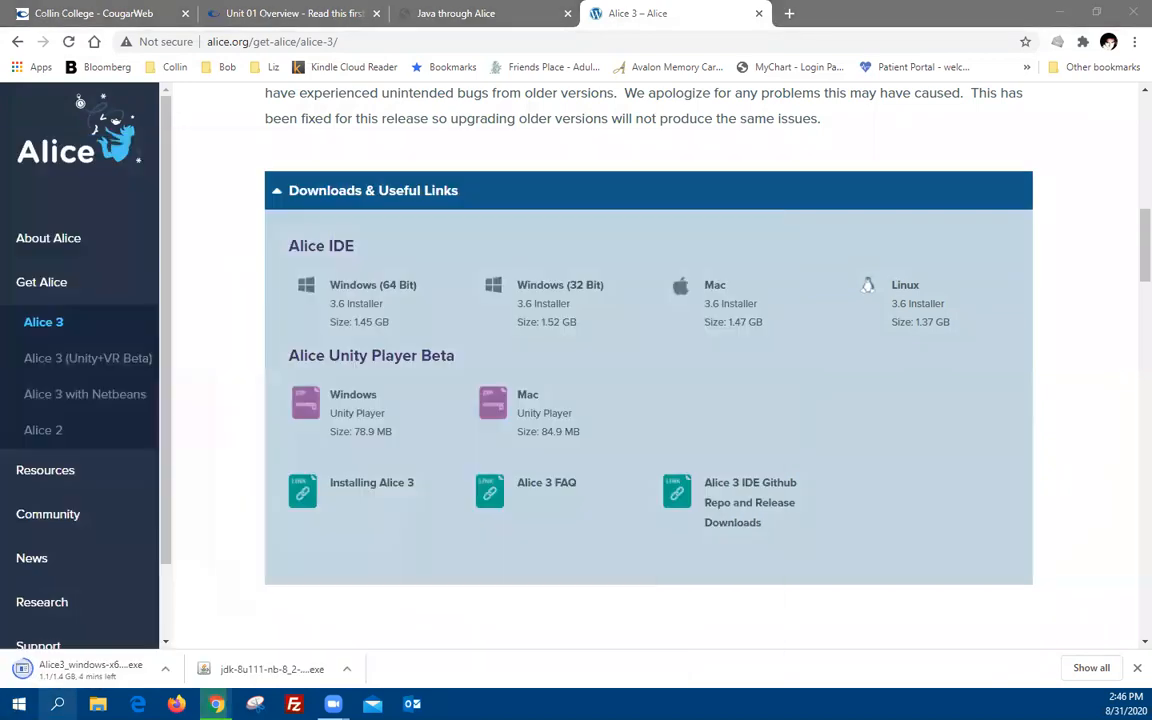
click(58, 704)
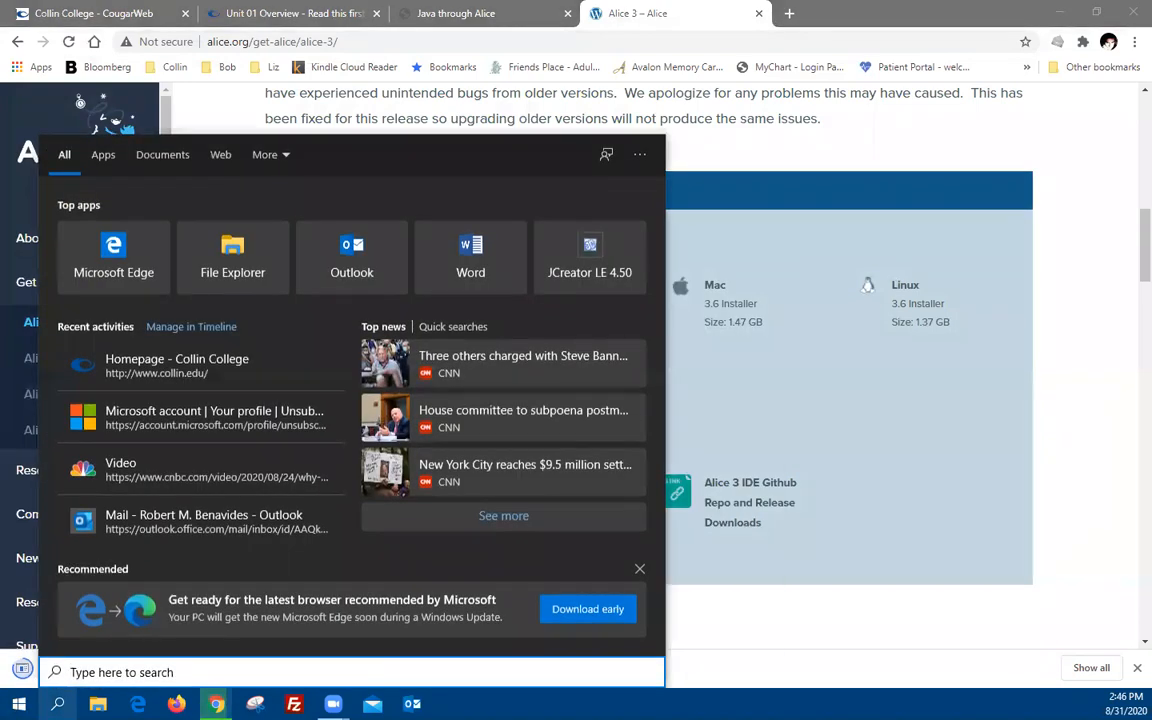
text(net)
key(Return)
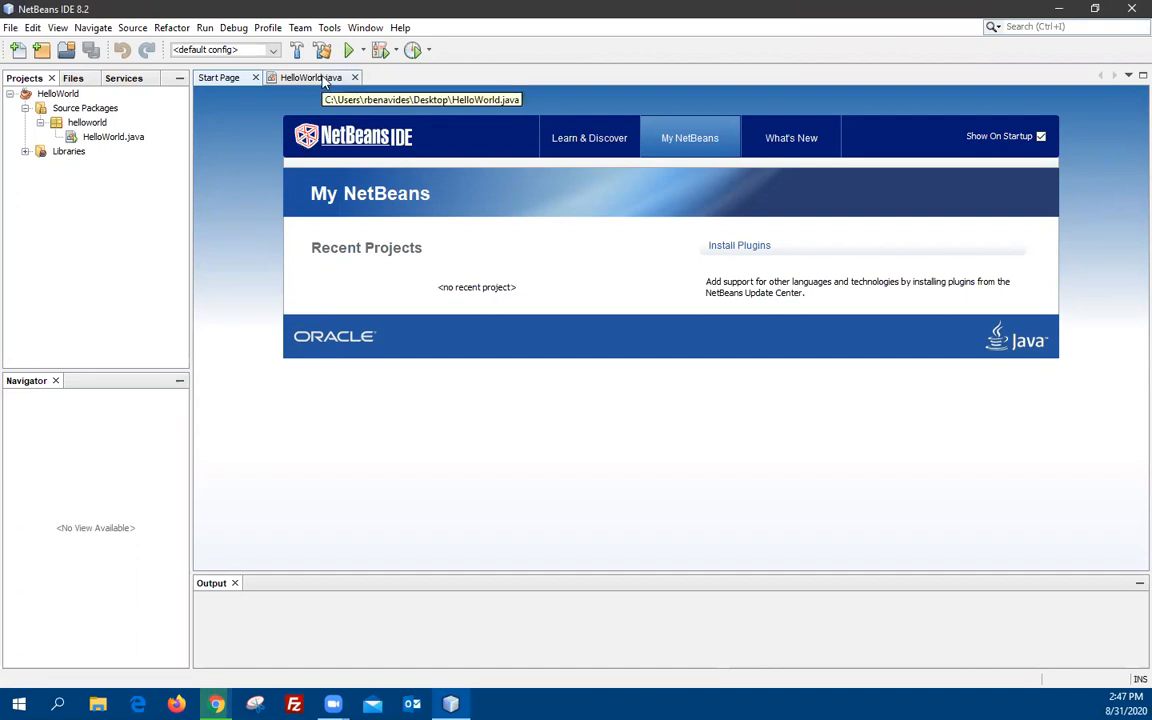
Open HelloWorld.java from the helloworld package and close the HelloWorld project
double_click(113, 139)
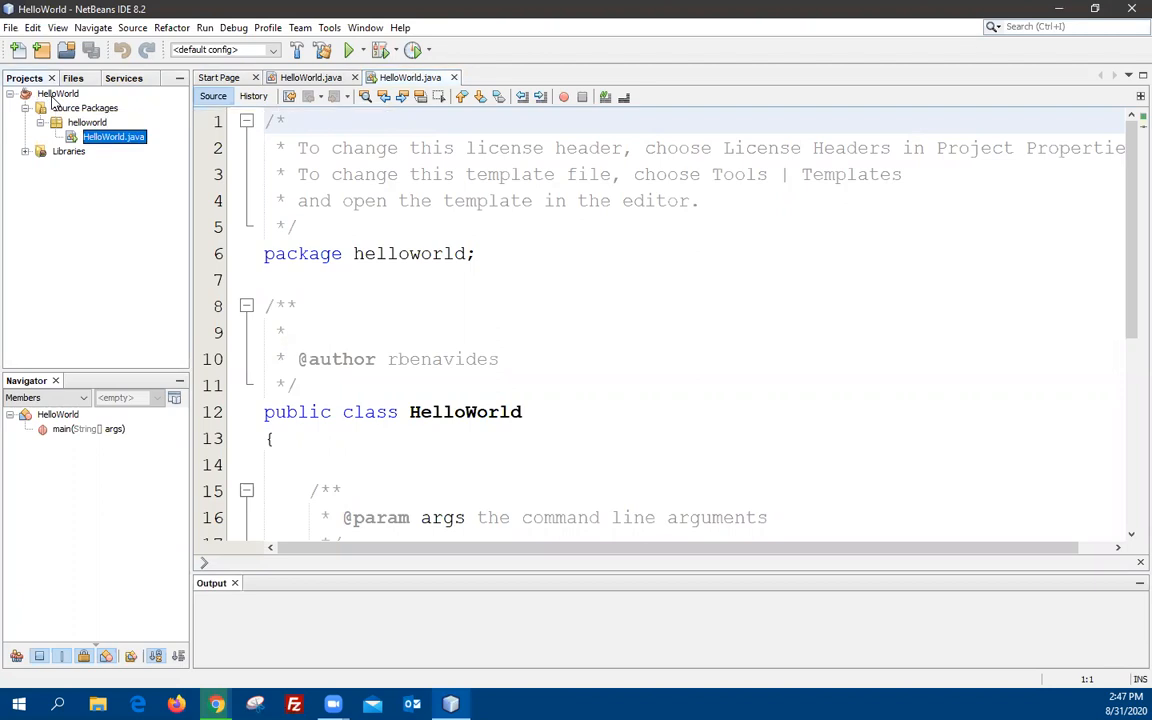
right_click(54, 96)
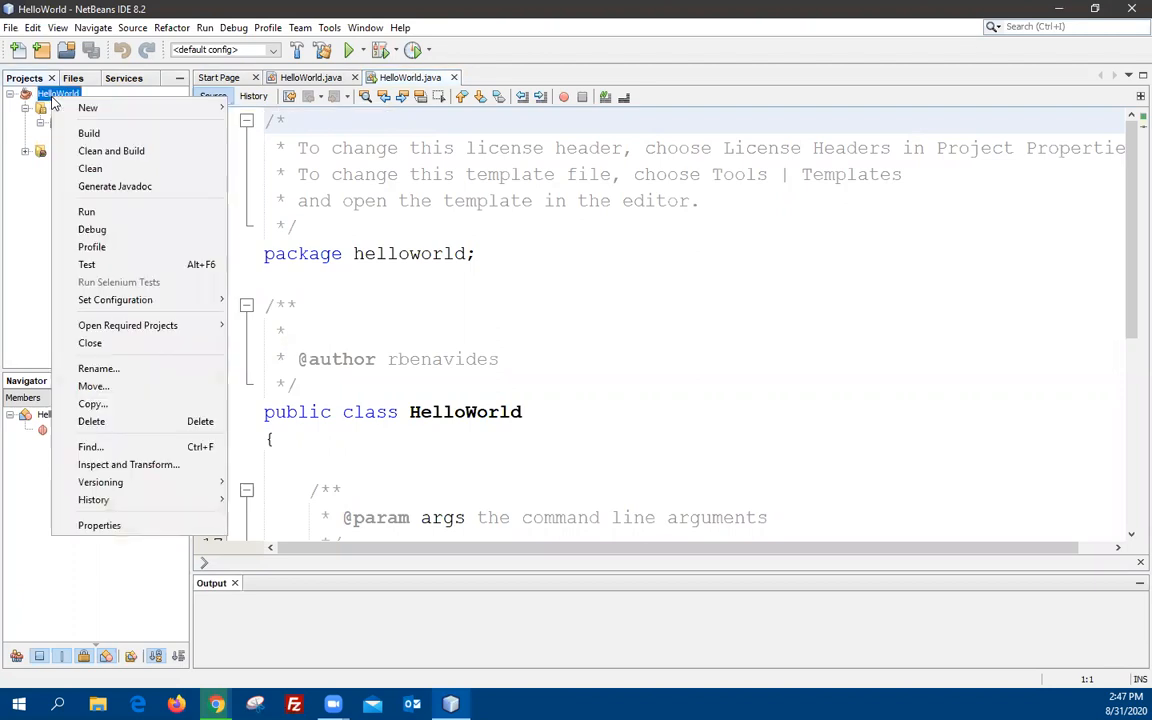
click(91, 343)
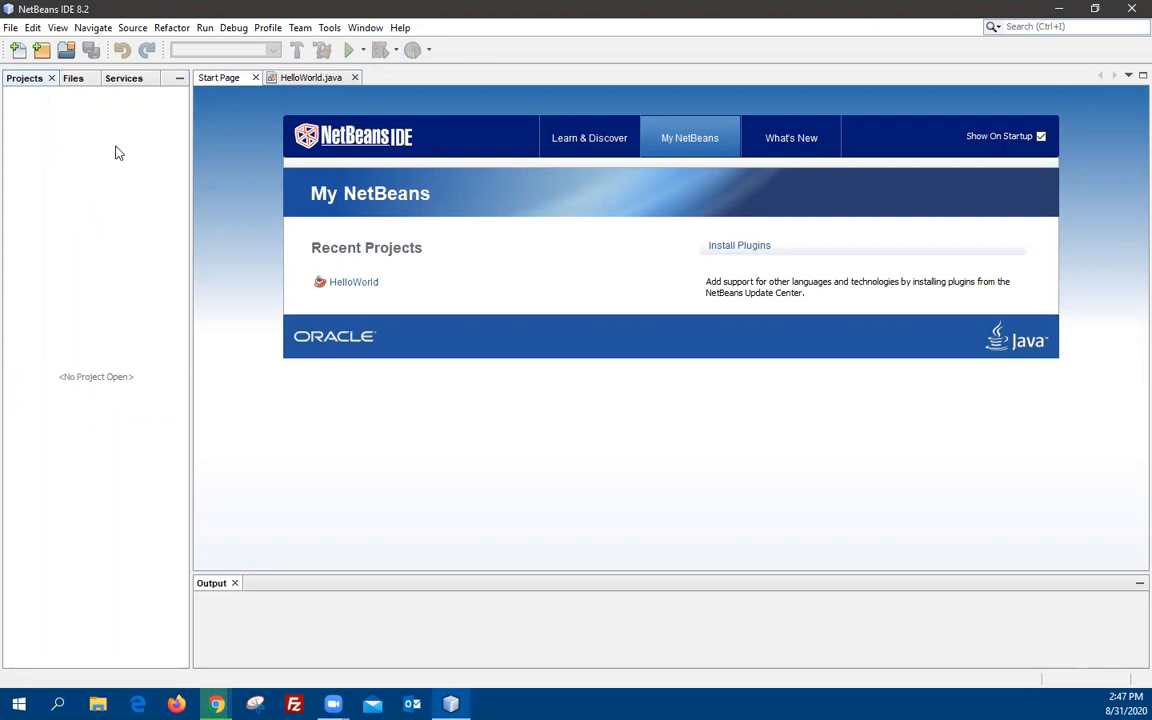
click(10, 28)
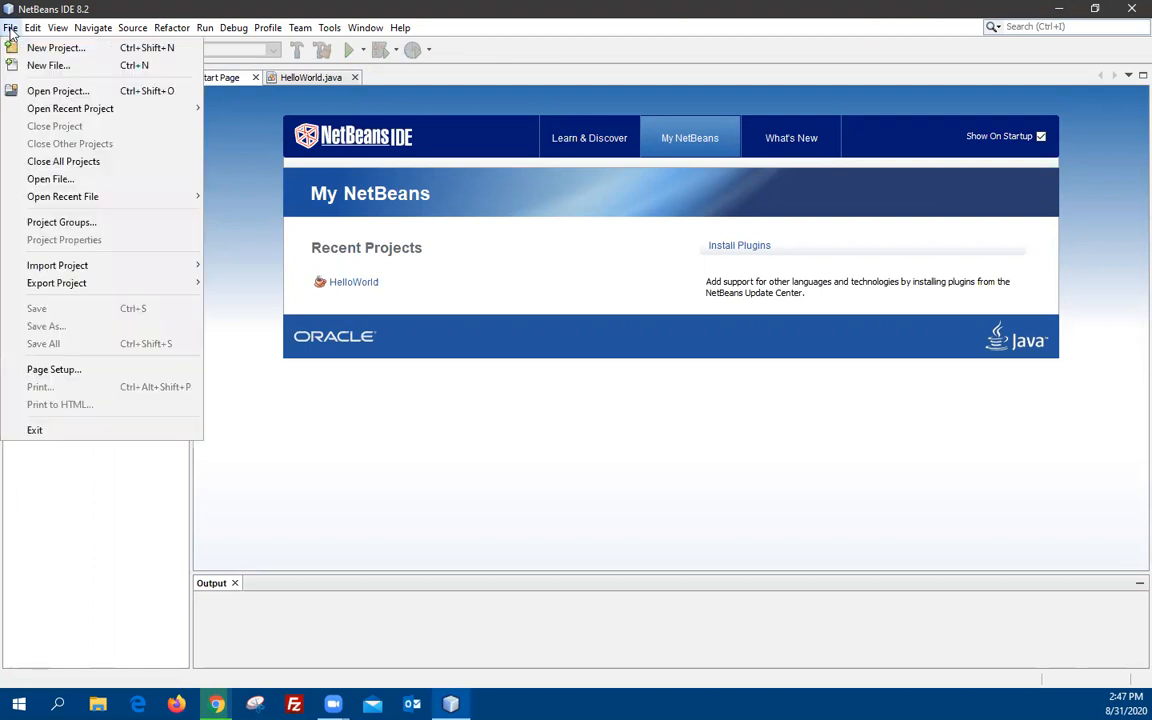
click(58, 92)
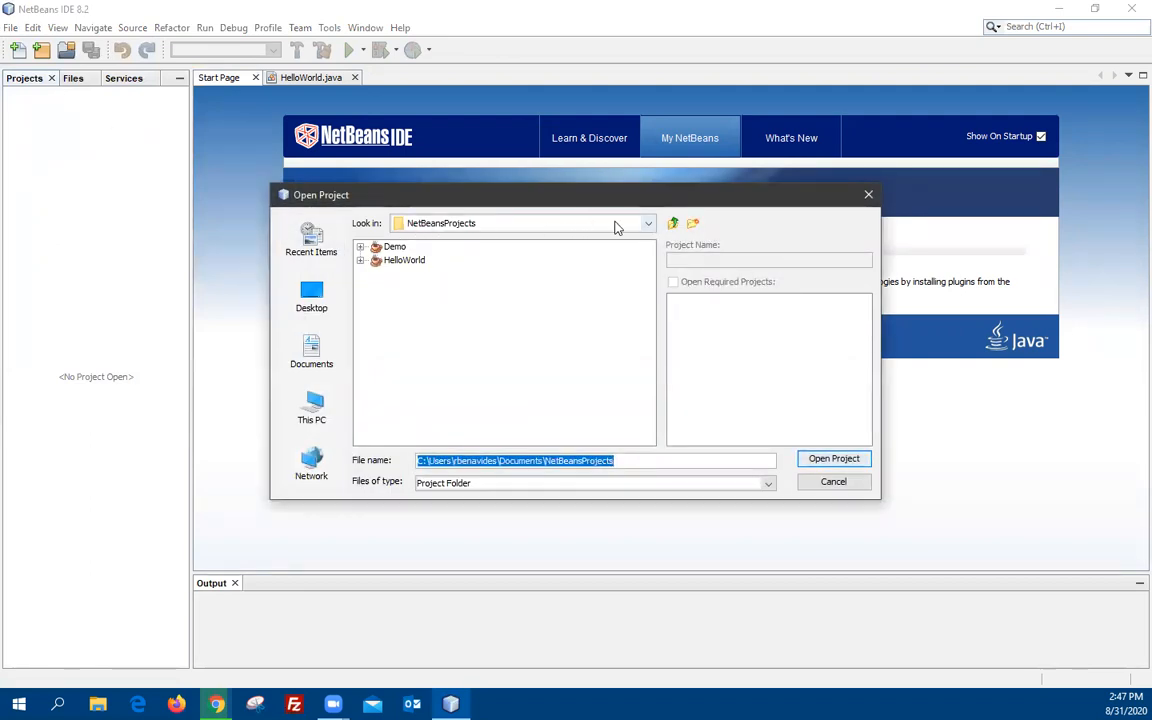
click(649, 224)
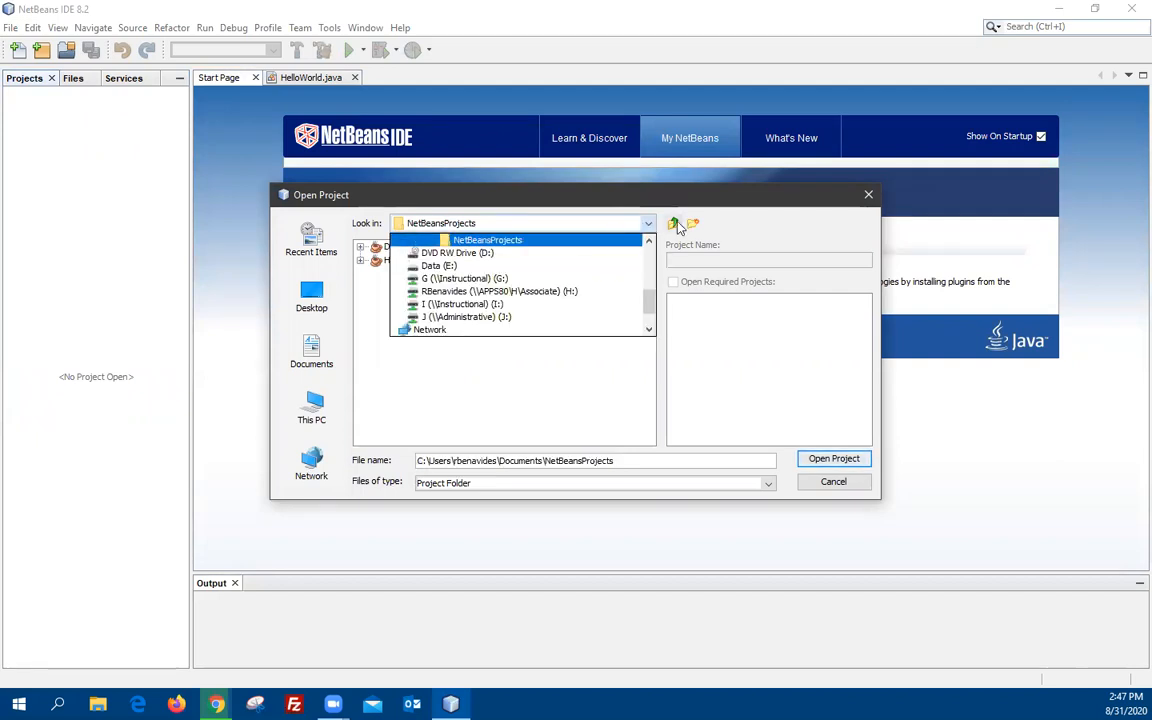
click(733, 235)
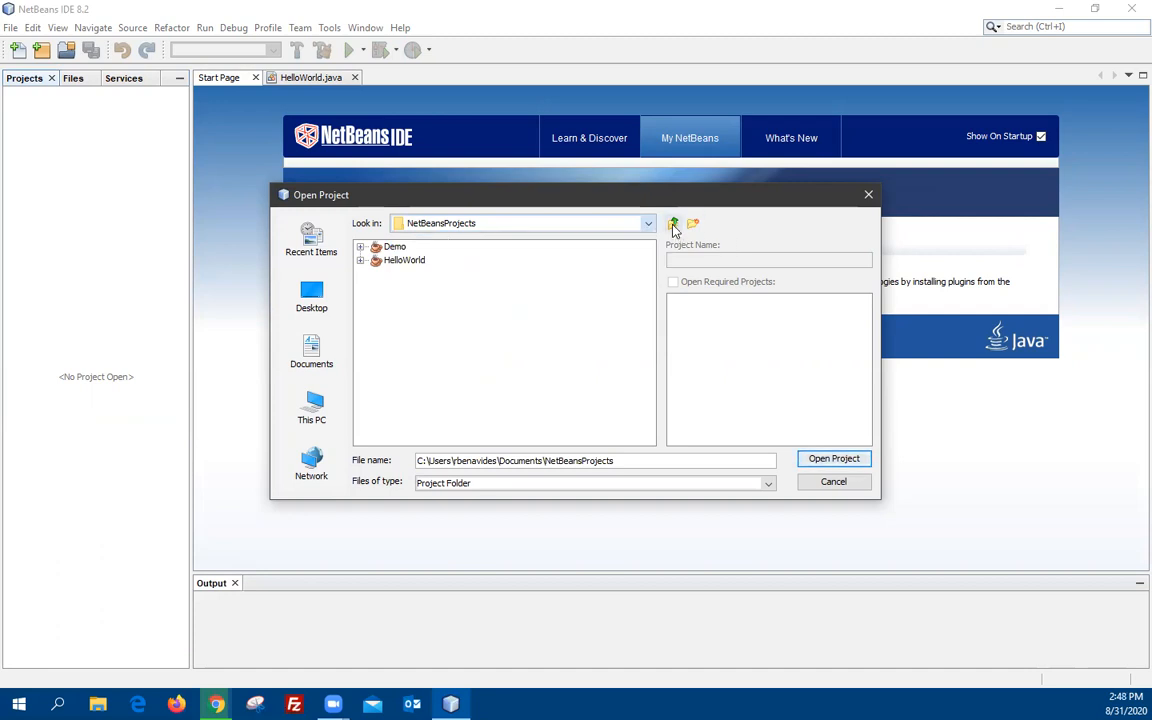
click(672, 222)
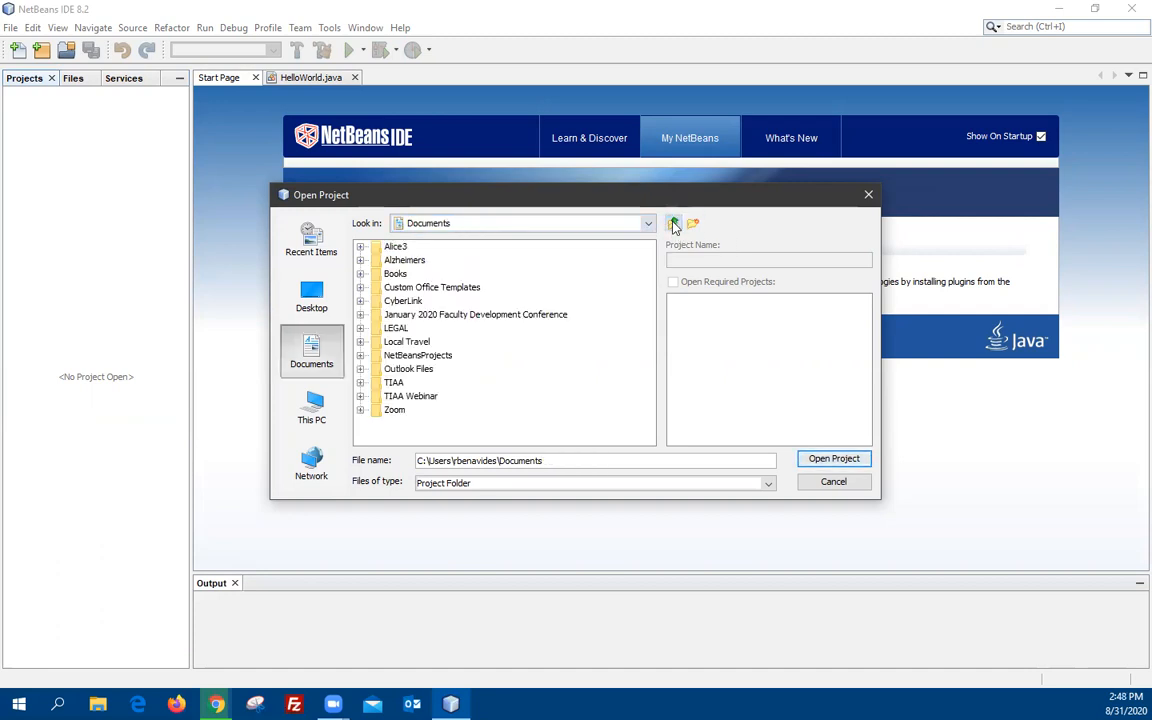
click(674, 224)
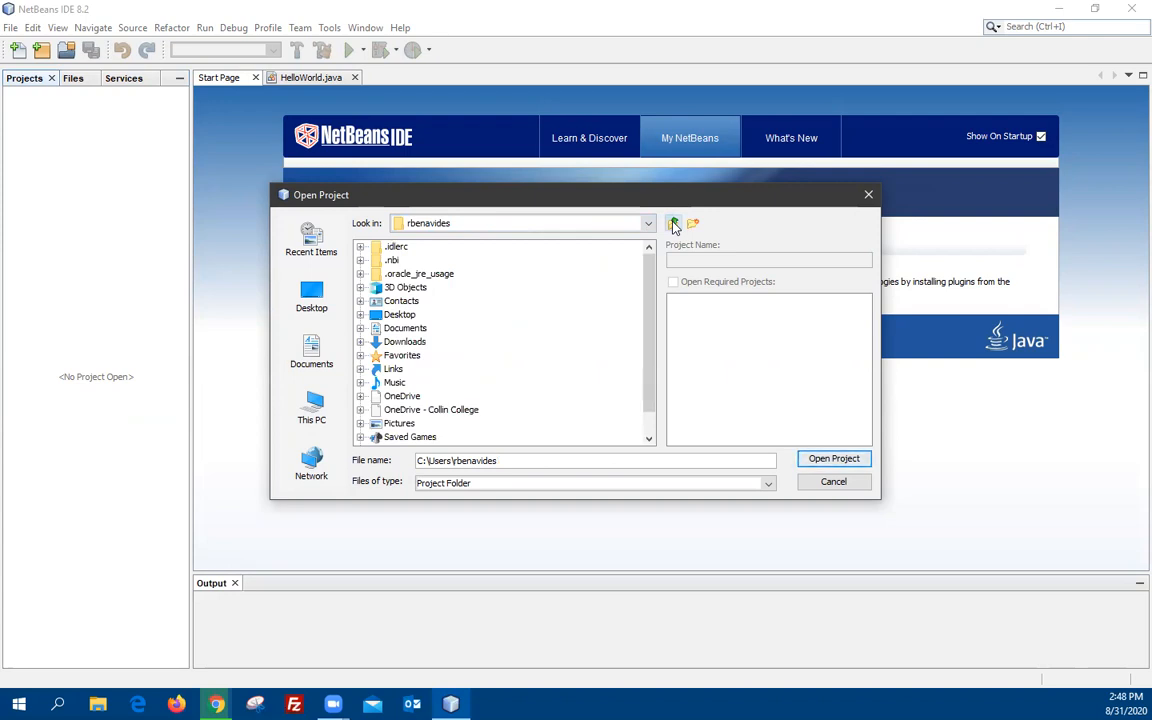
click(831, 483)
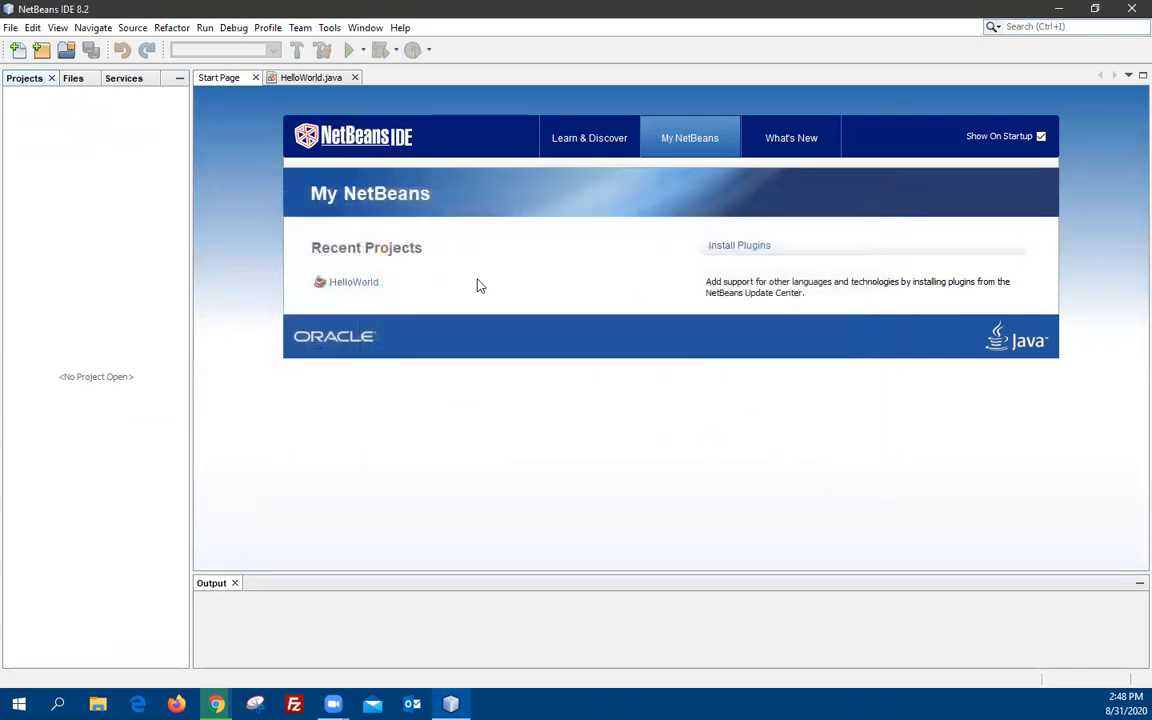
Open the HelloWorld project from the NetBeansProjects folder and close NetBeans
click(8, 28)
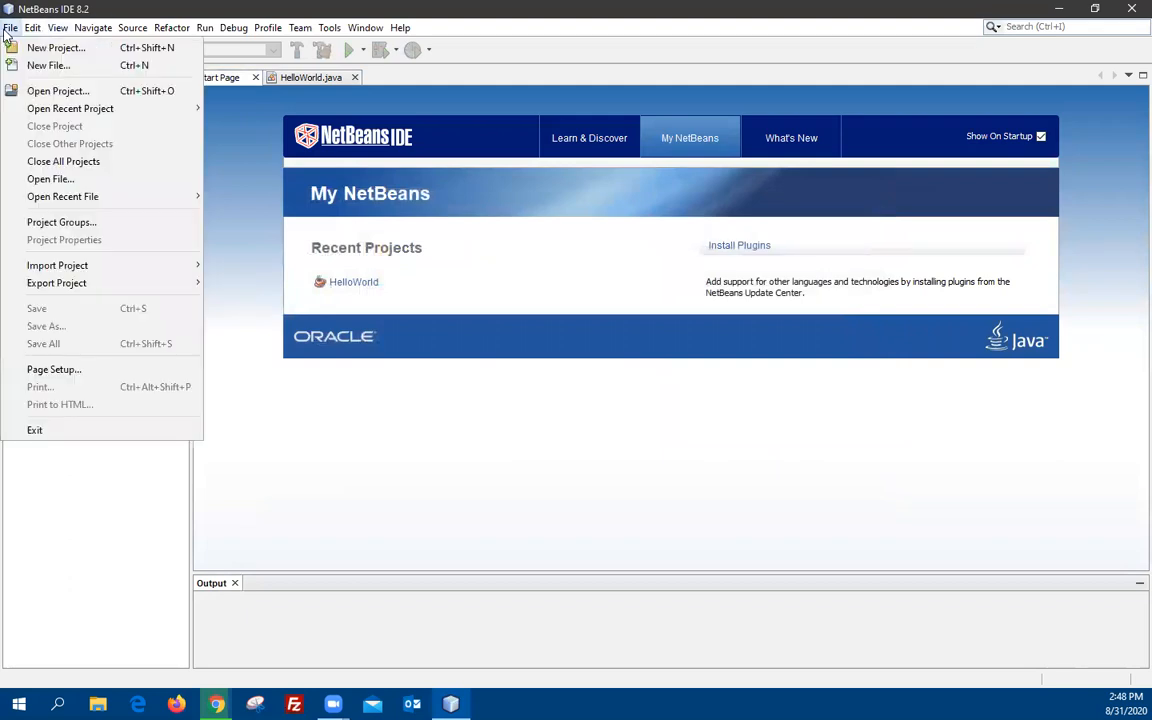
mouse_move(37, 107)
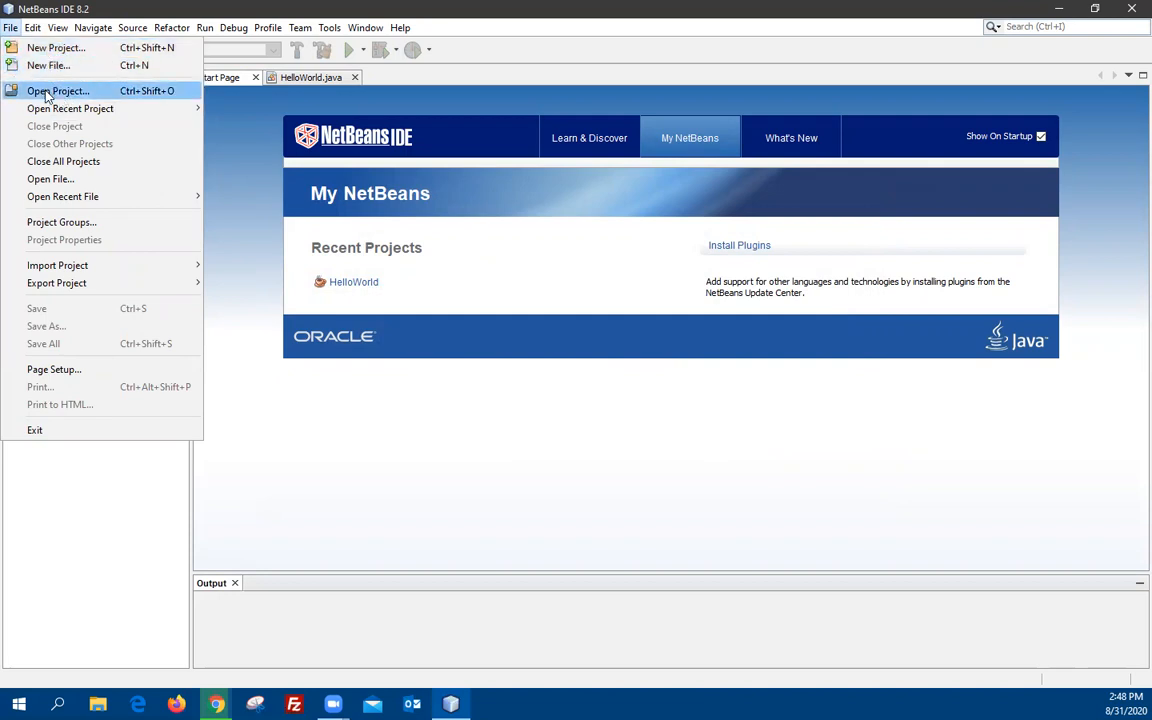
click(45, 95)
click(404, 260)
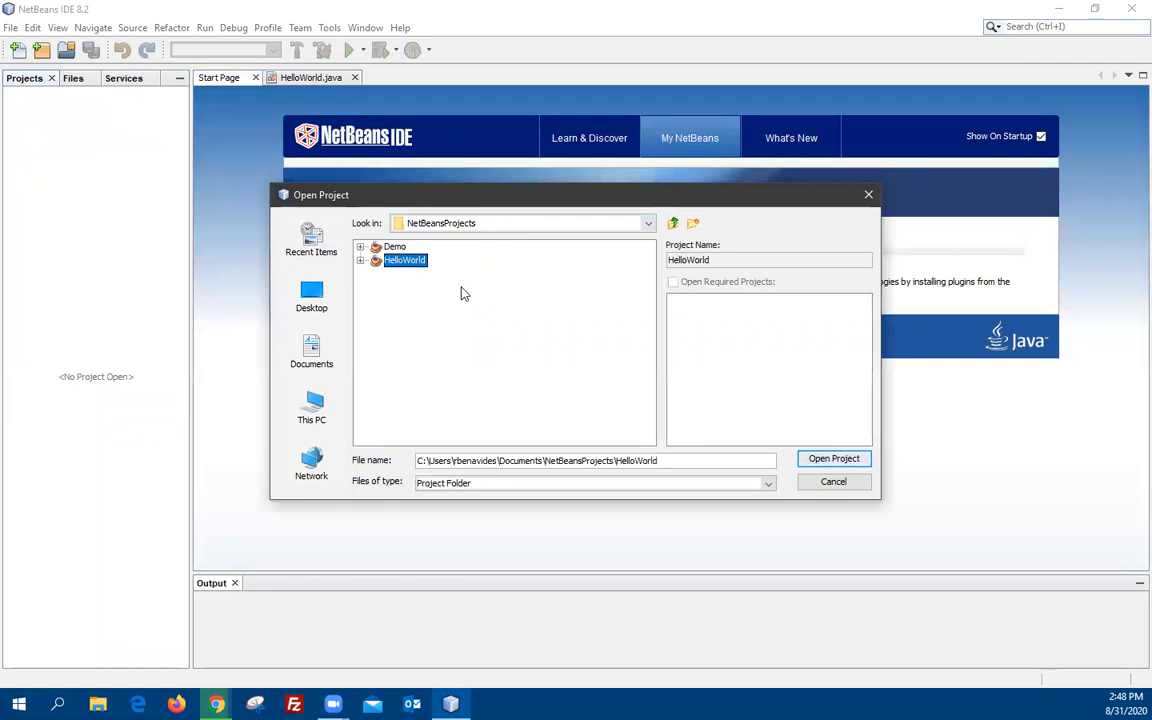
click(808, 458)
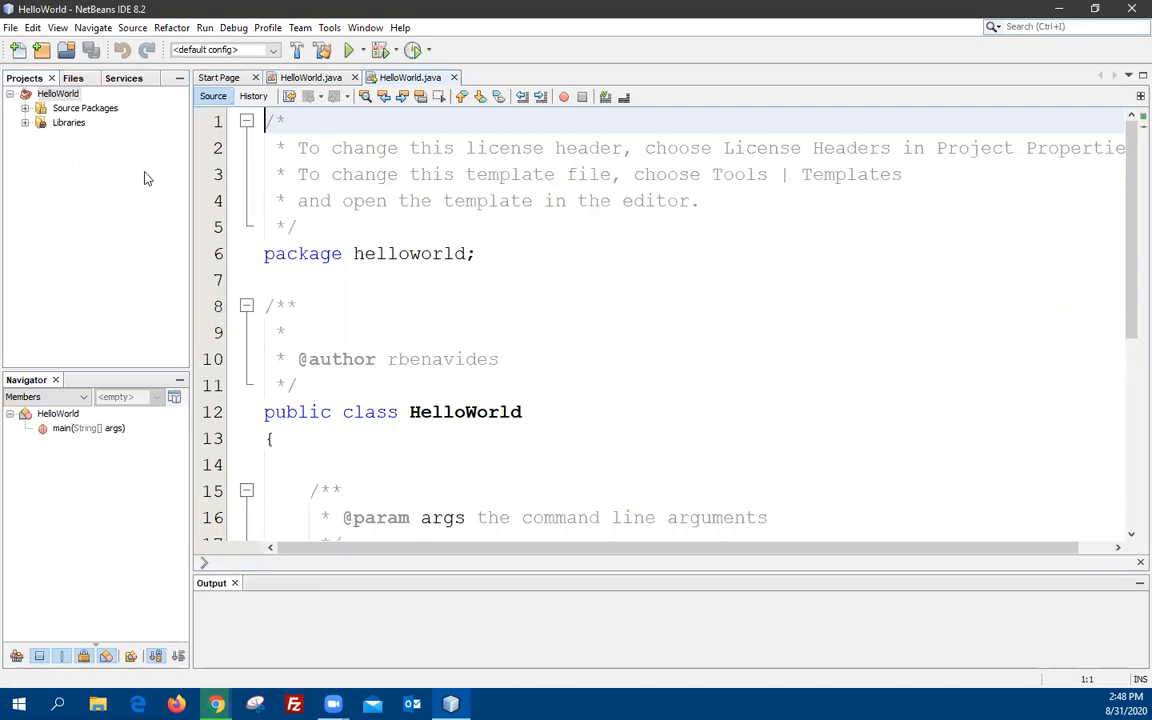
click(1130, 8)
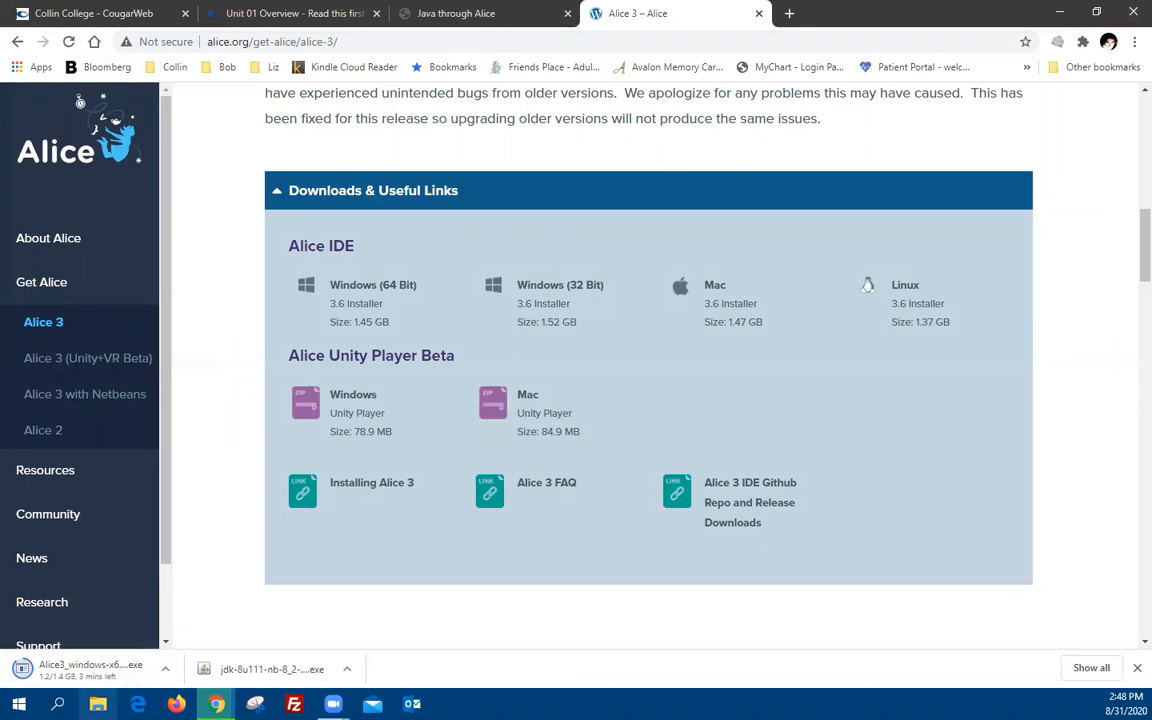
Browse in File Explorer to Documents\NetBeansProjects\HelloWorld\src\helloworld and maximize the window
click(98, 704)
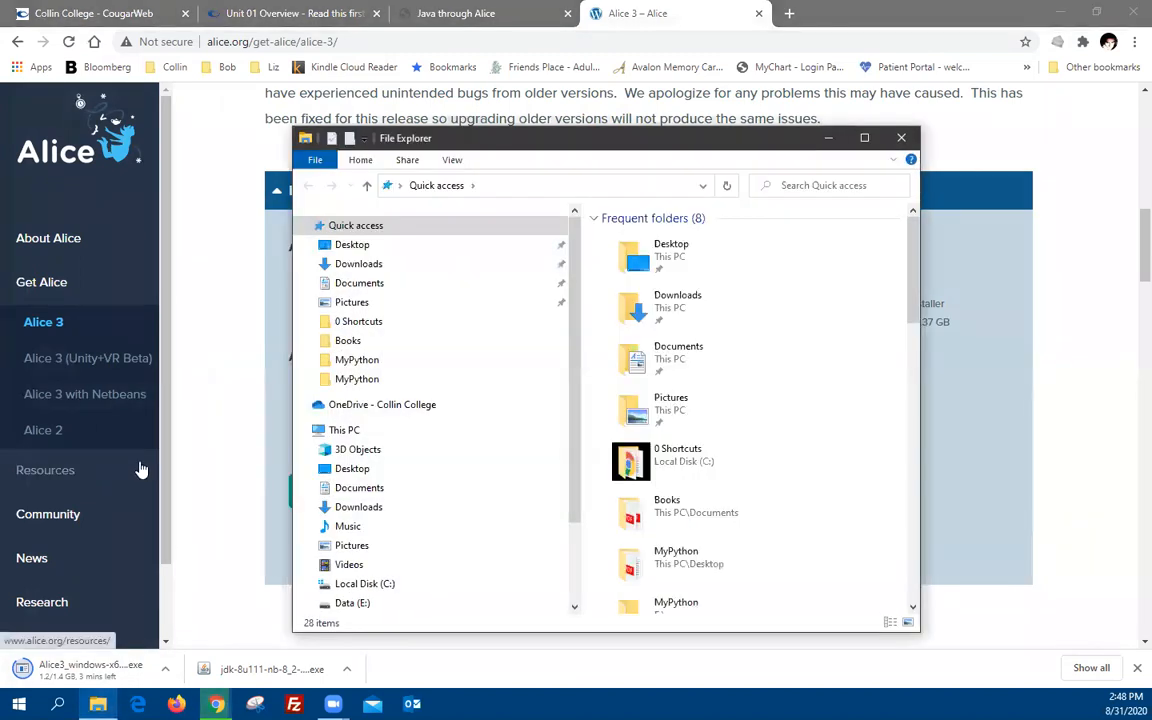
double_click(674, 352)
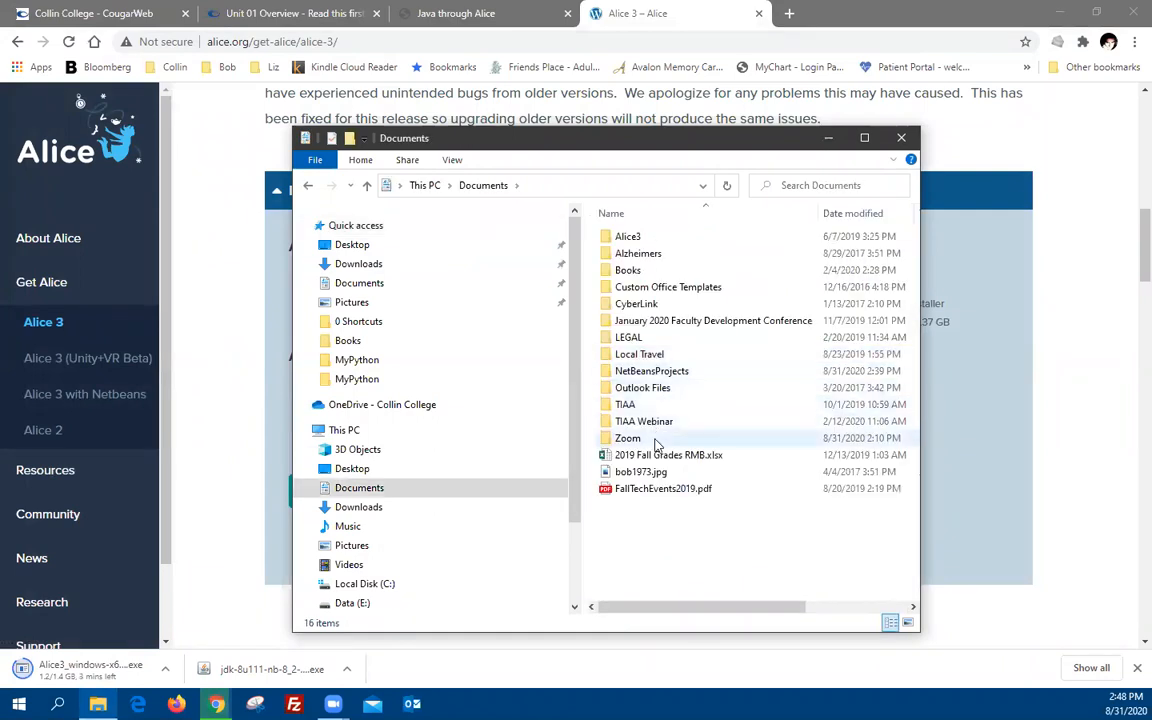
double_click(656, 376)
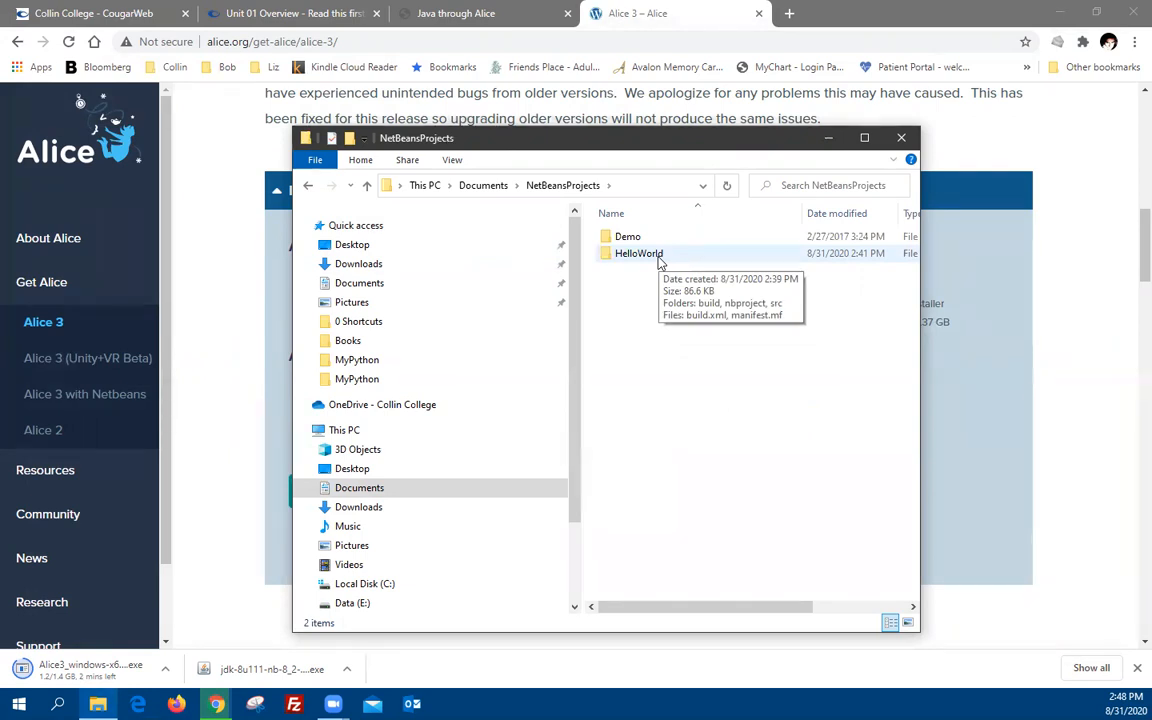
double_click(659, 258)
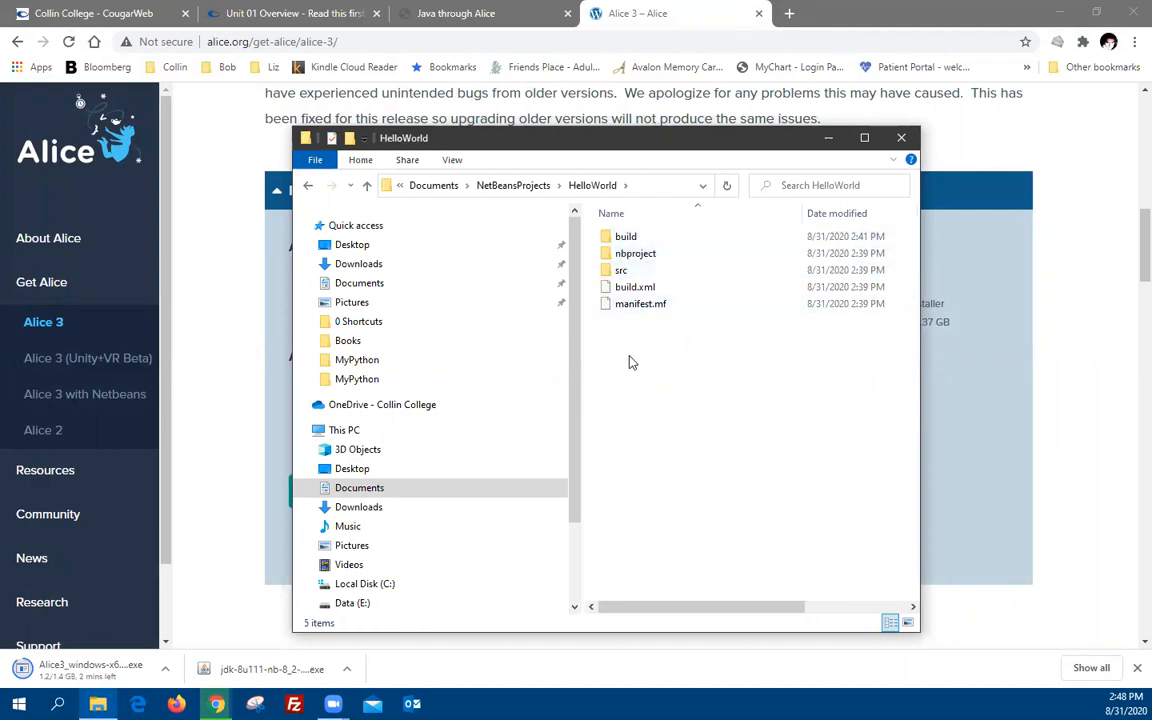
double_click(629, 272)
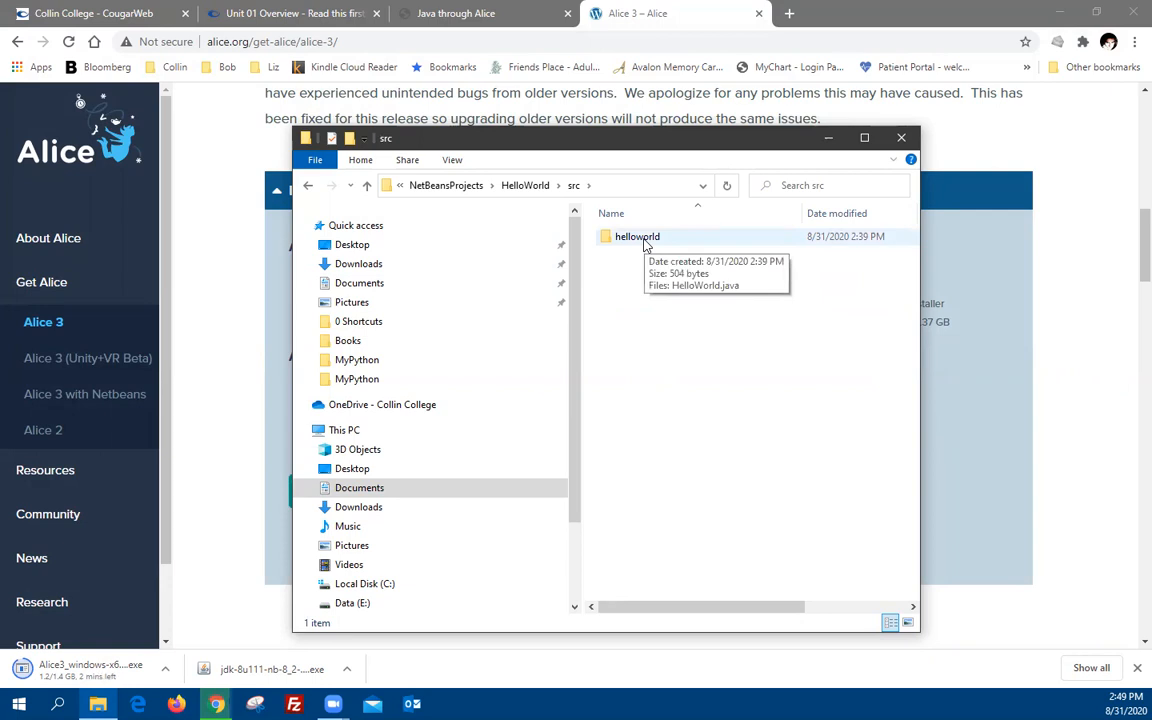
double_click(645, 243)
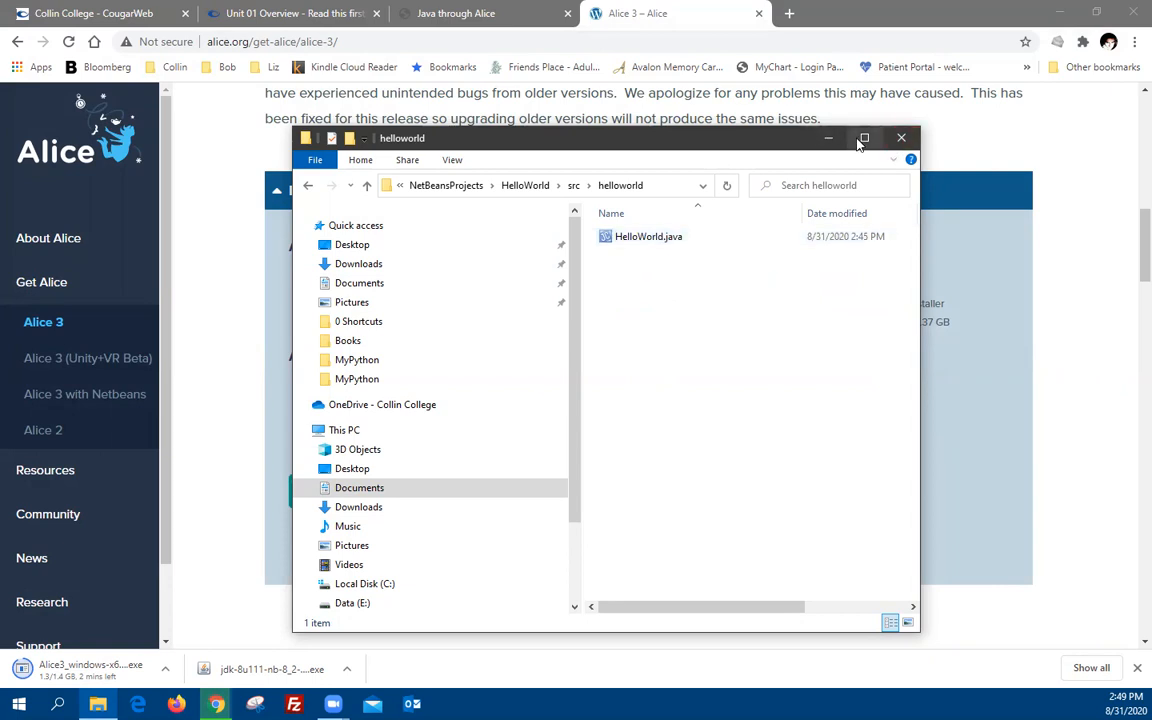
click(864, 137)
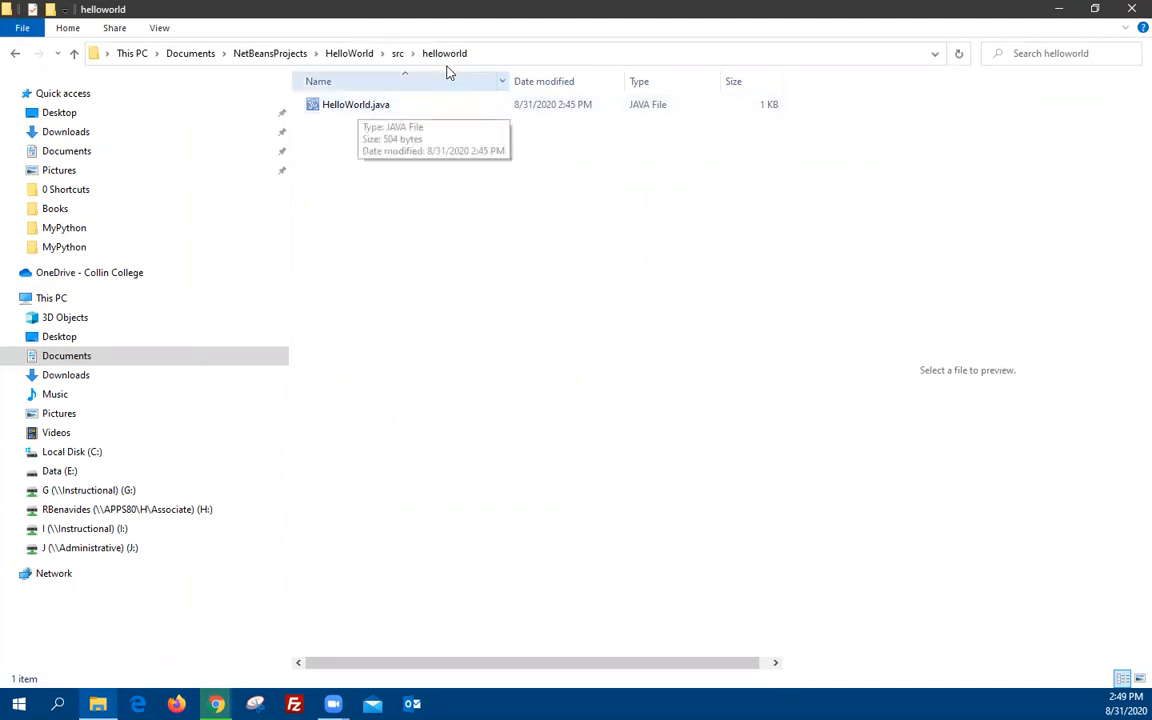
Open HelloWorld.java in its default editor, close the editor, and show the Desktop folder's contents
click(366, 108)
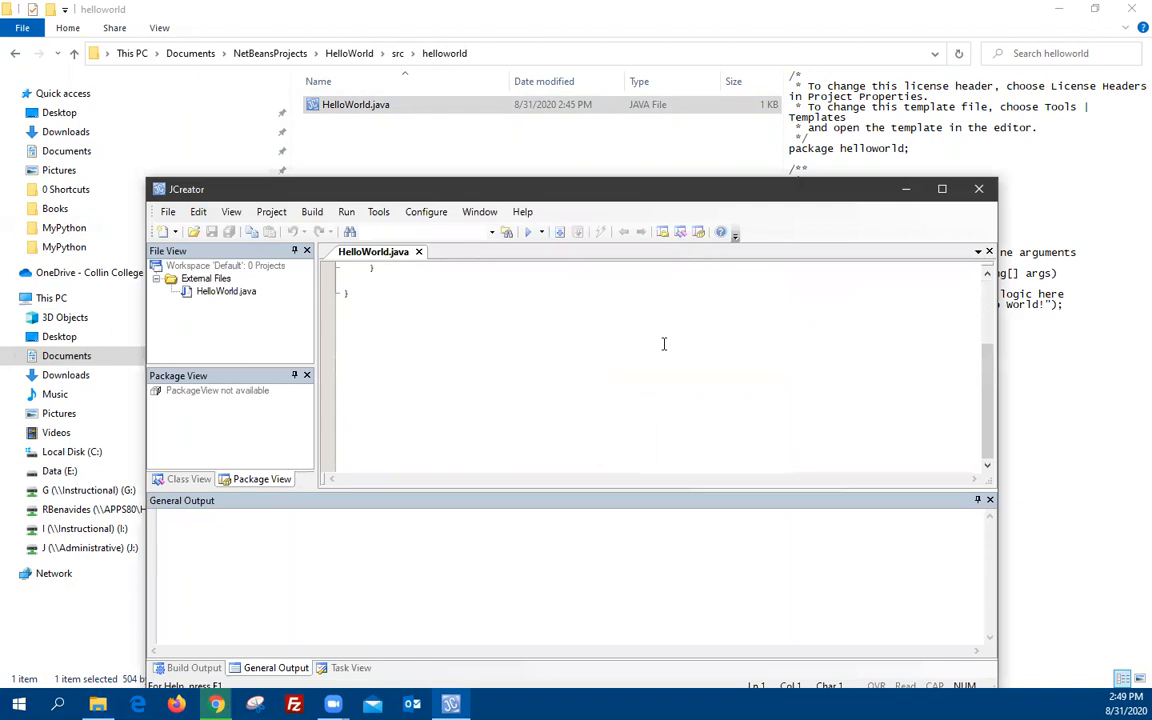
click(983, 190)
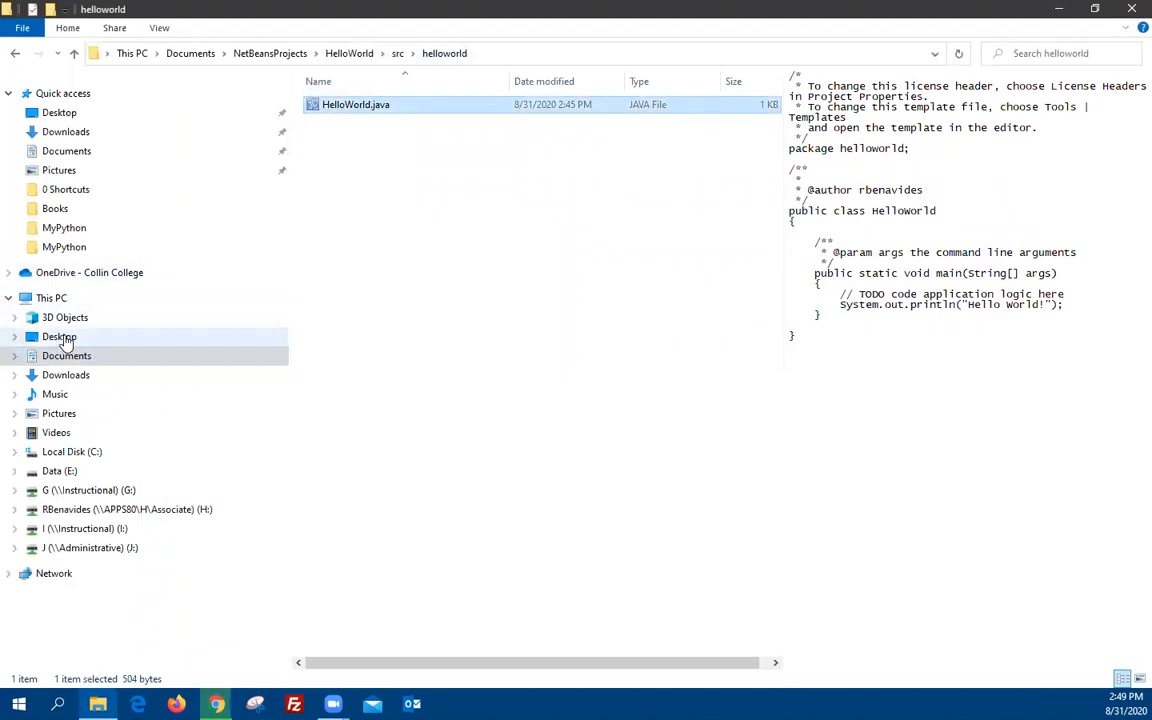
click(60, 337)
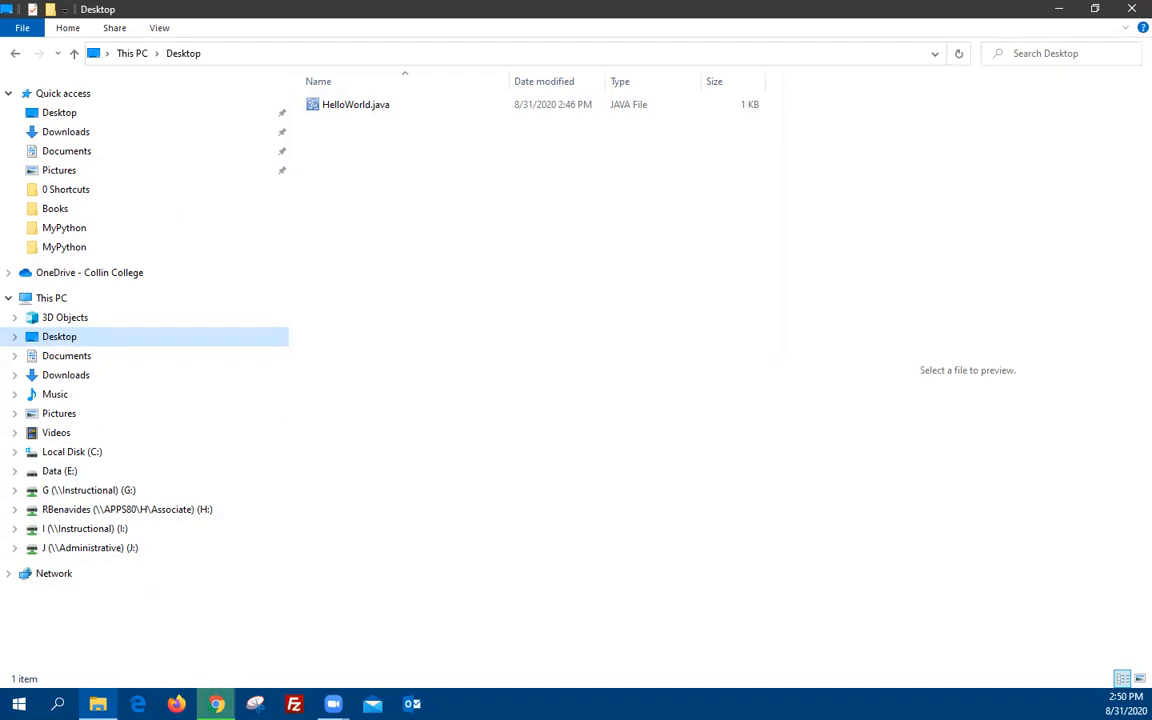
Check the Alice 3 installer's download progress in Chrome and return to File Explorer
mouse_move(216, 704)
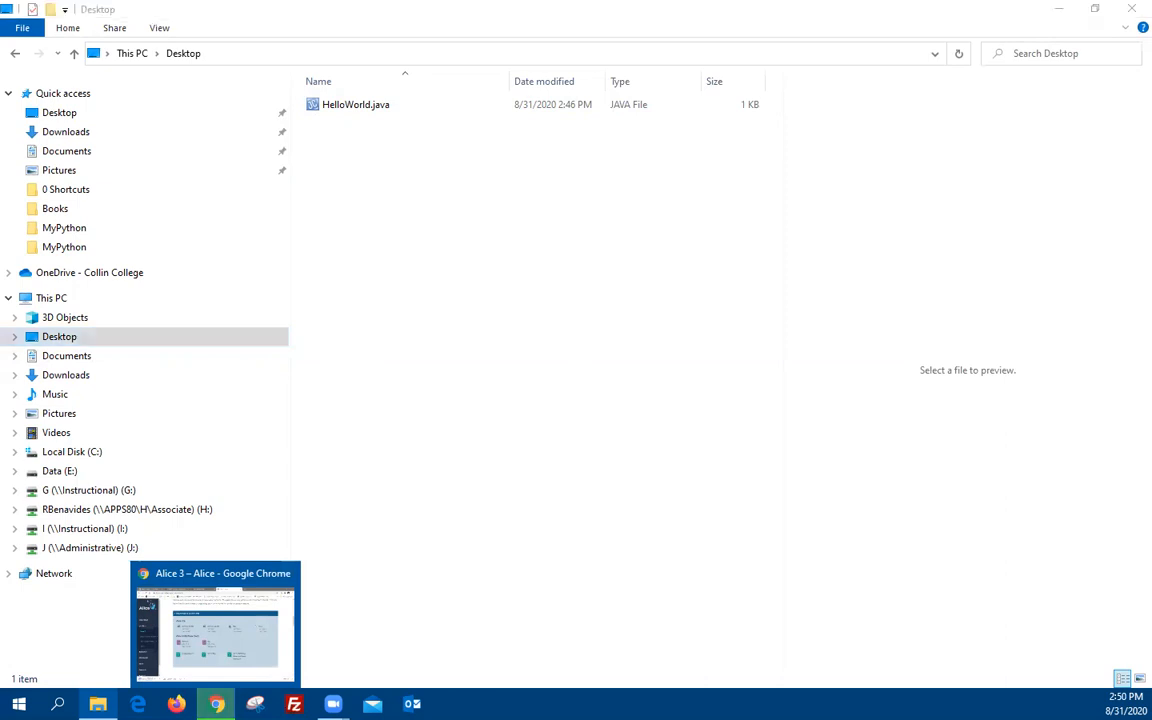
click(277, 626)
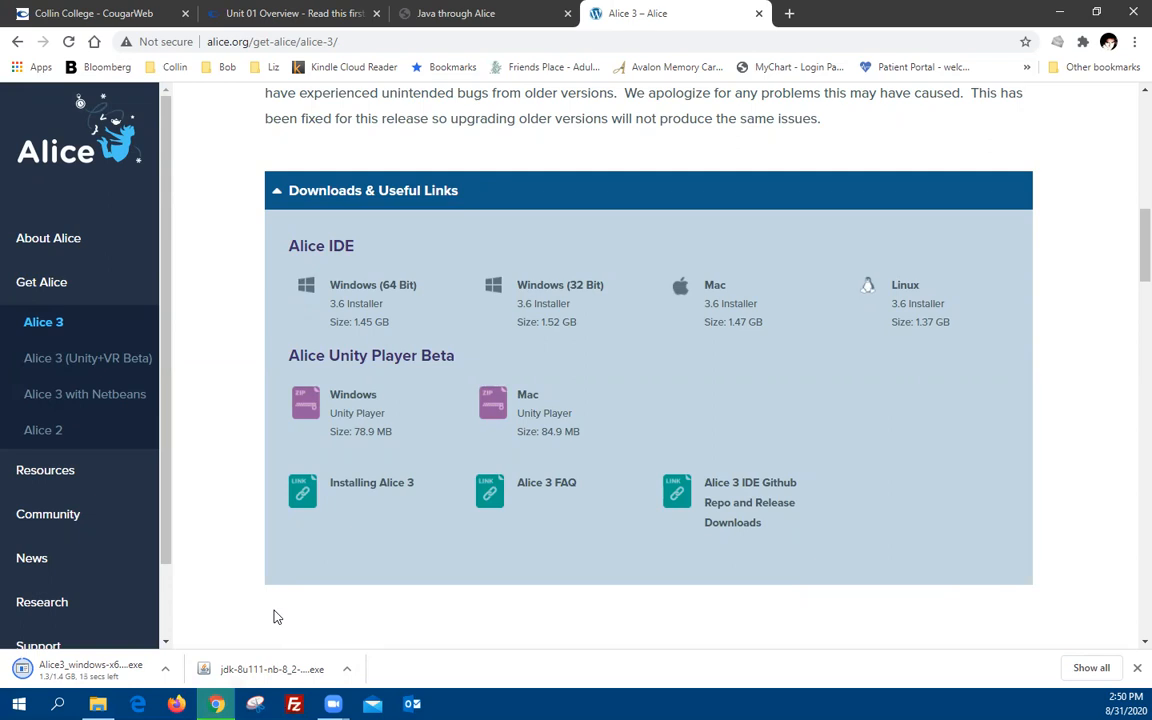
click(98, 704)
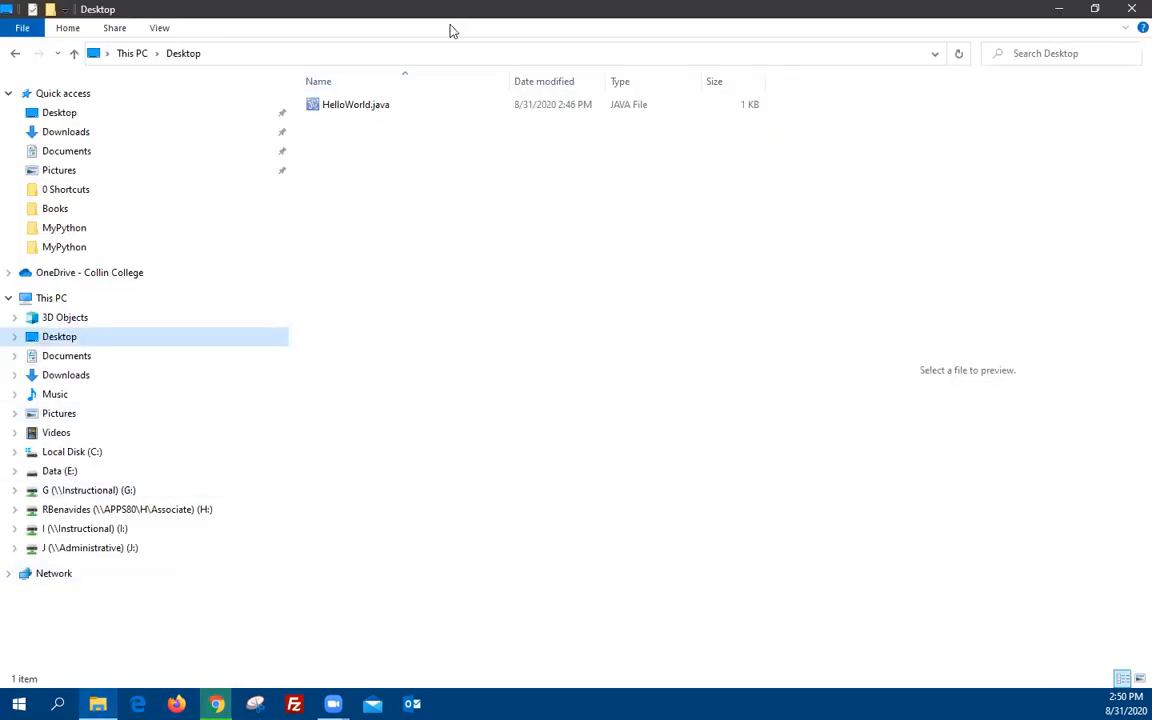
Hide file name extensions in the Desktop folder and turn them back on
click(160, 28)
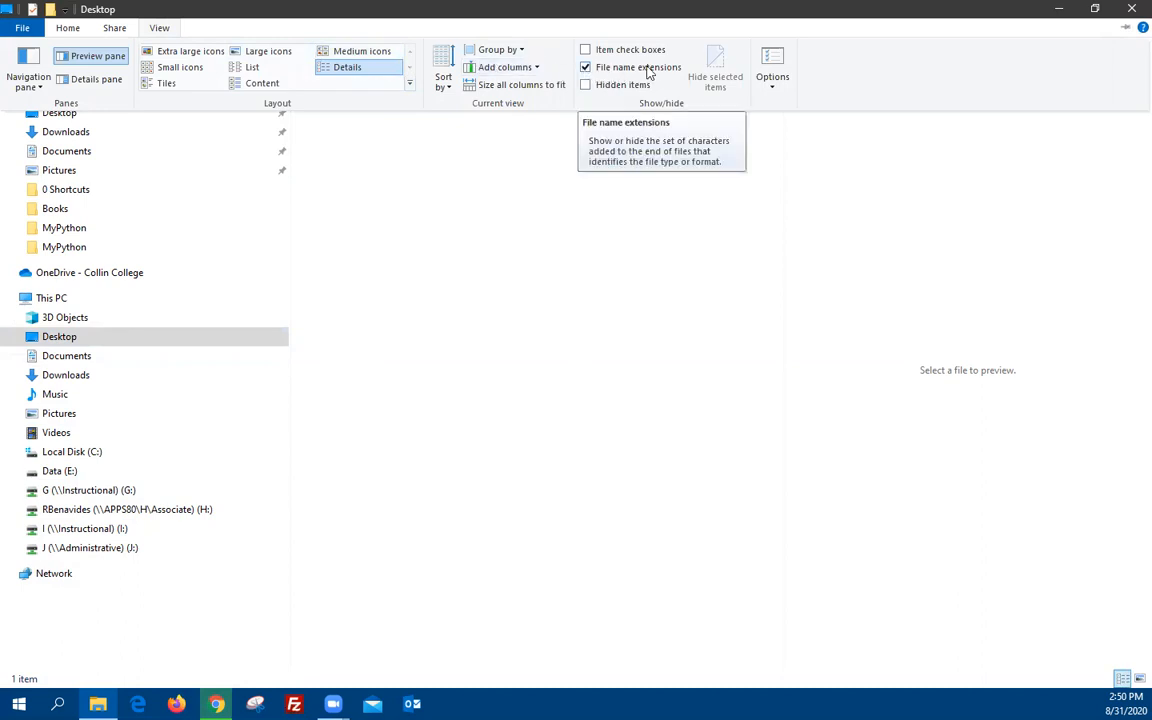
click(585, 68)
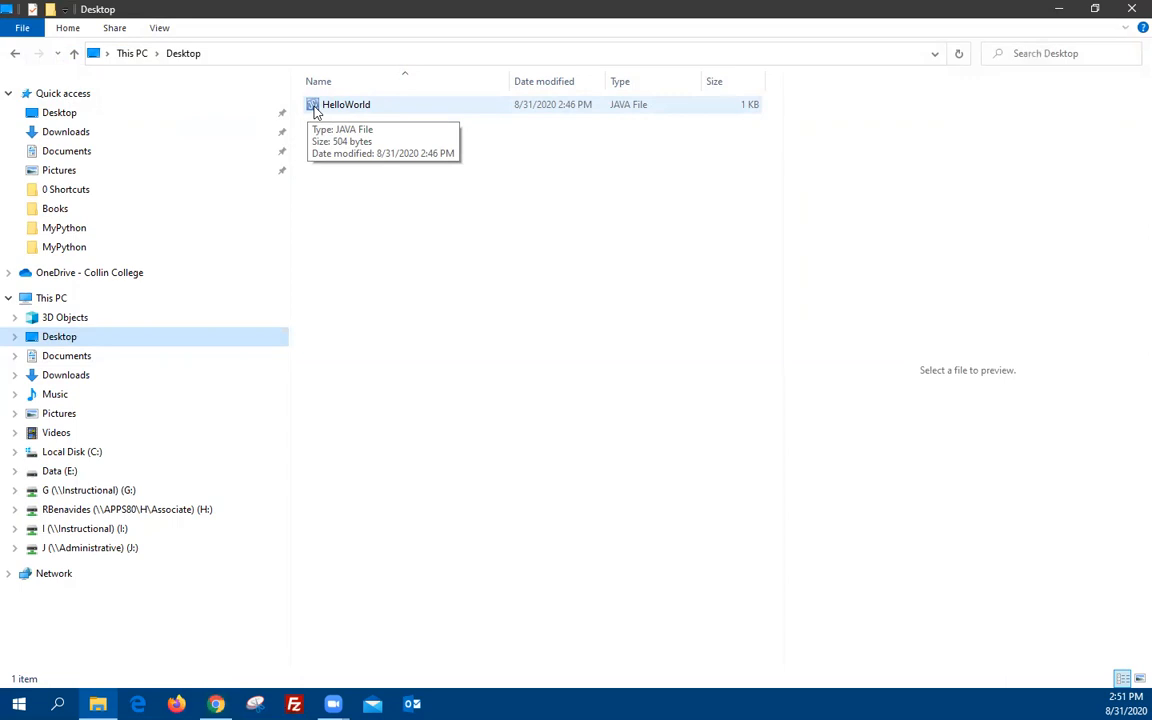
click(160, 29)
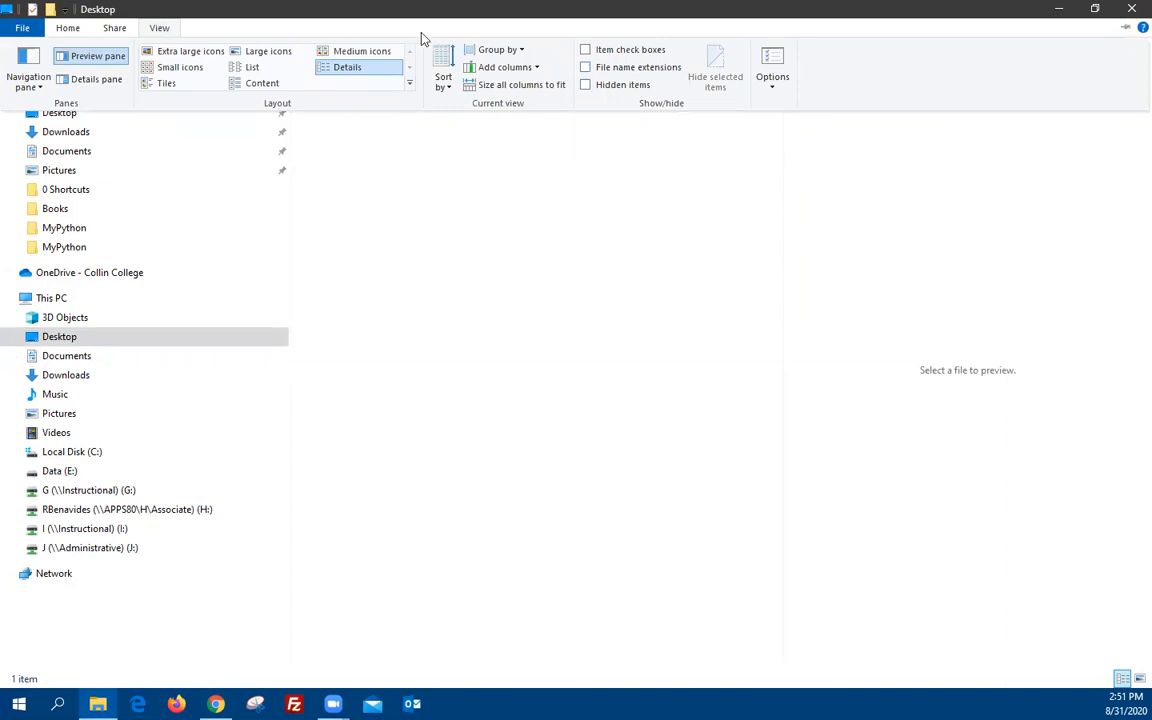
click(586, 67)
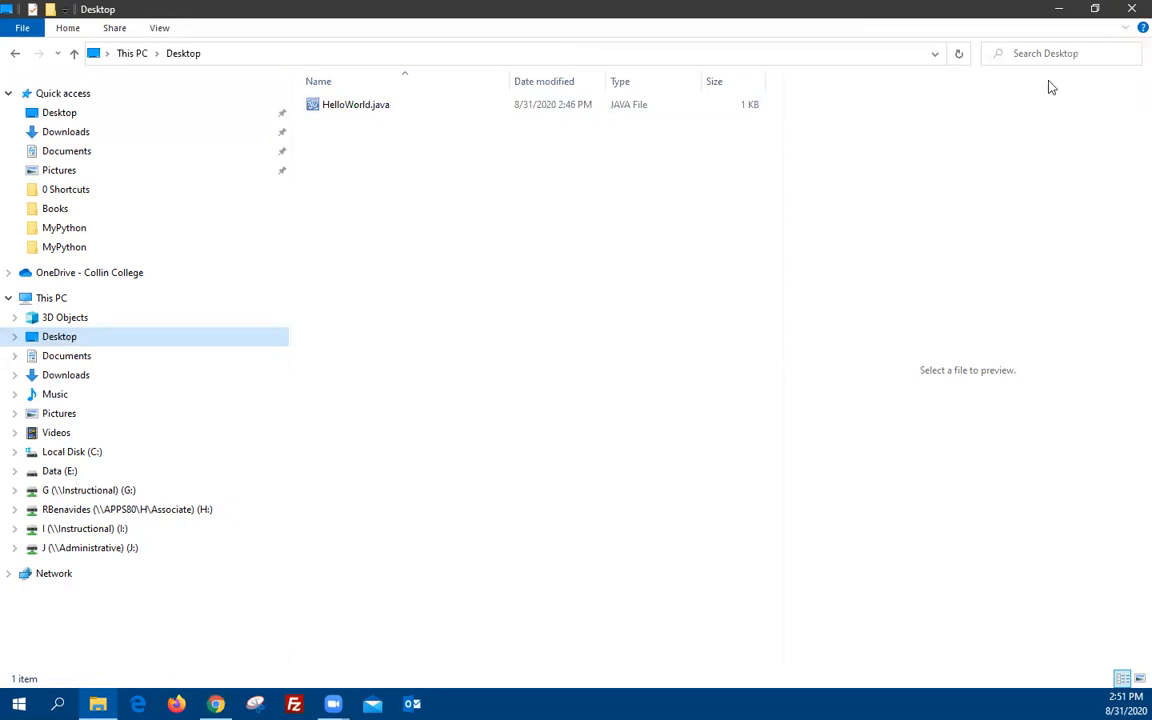
Browse to the compiled HelloWorld.class file in Documents\NetBeansProjects\HelloWorld\build\classes\helloworld
click(90, 358)
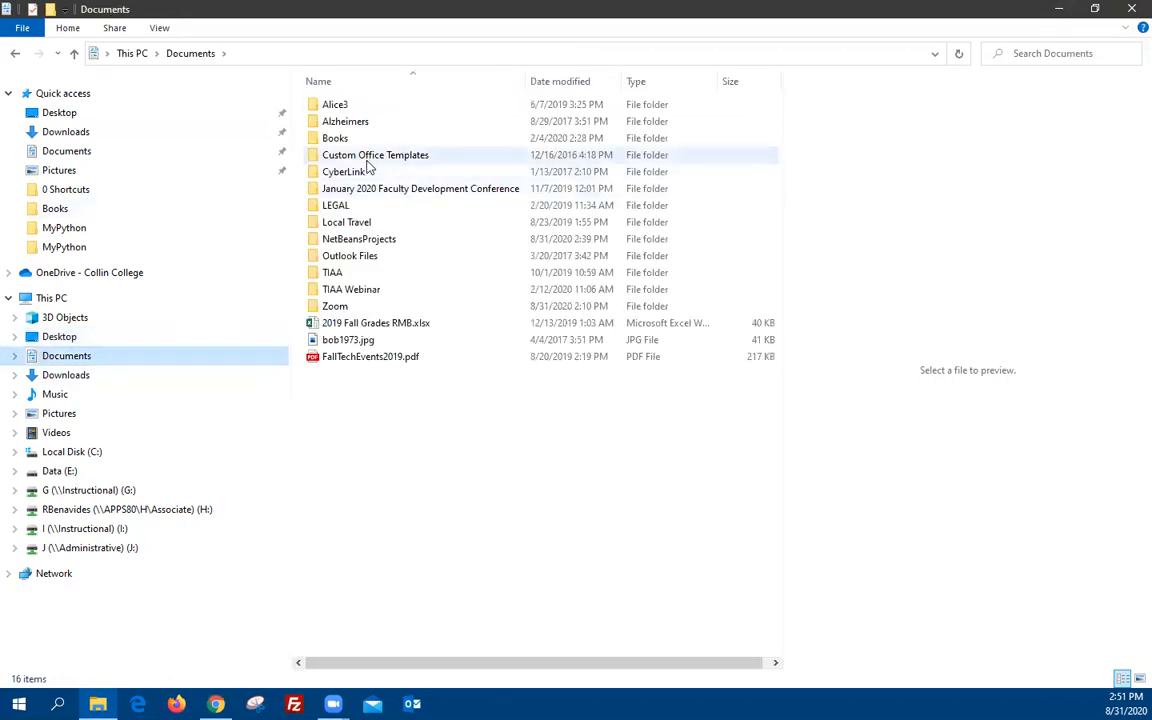
double_click(362, 243)
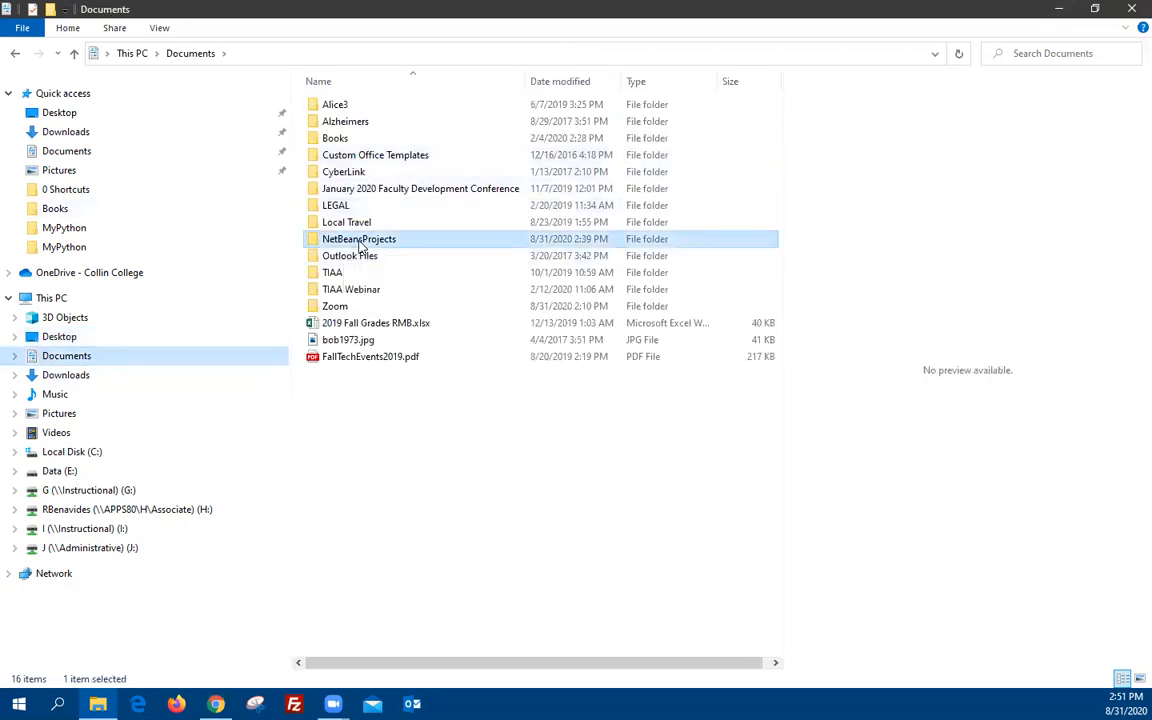
double_click(344, 124)
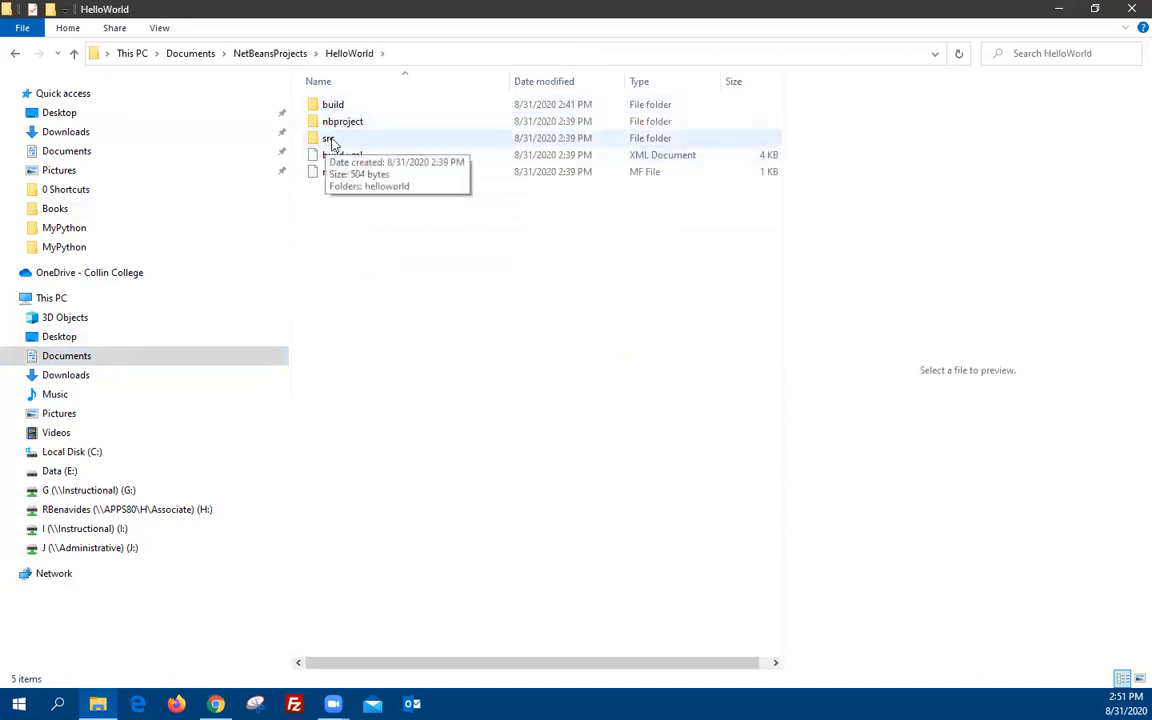
double_click(334, 107)
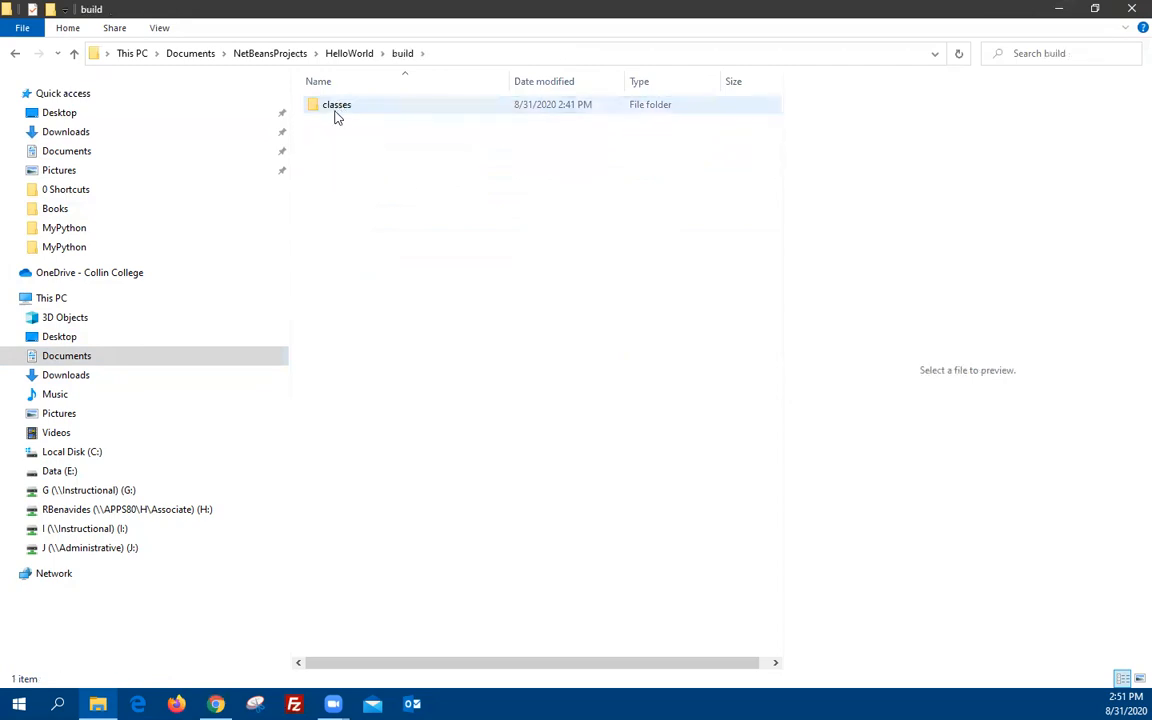
double_click(337, 106)
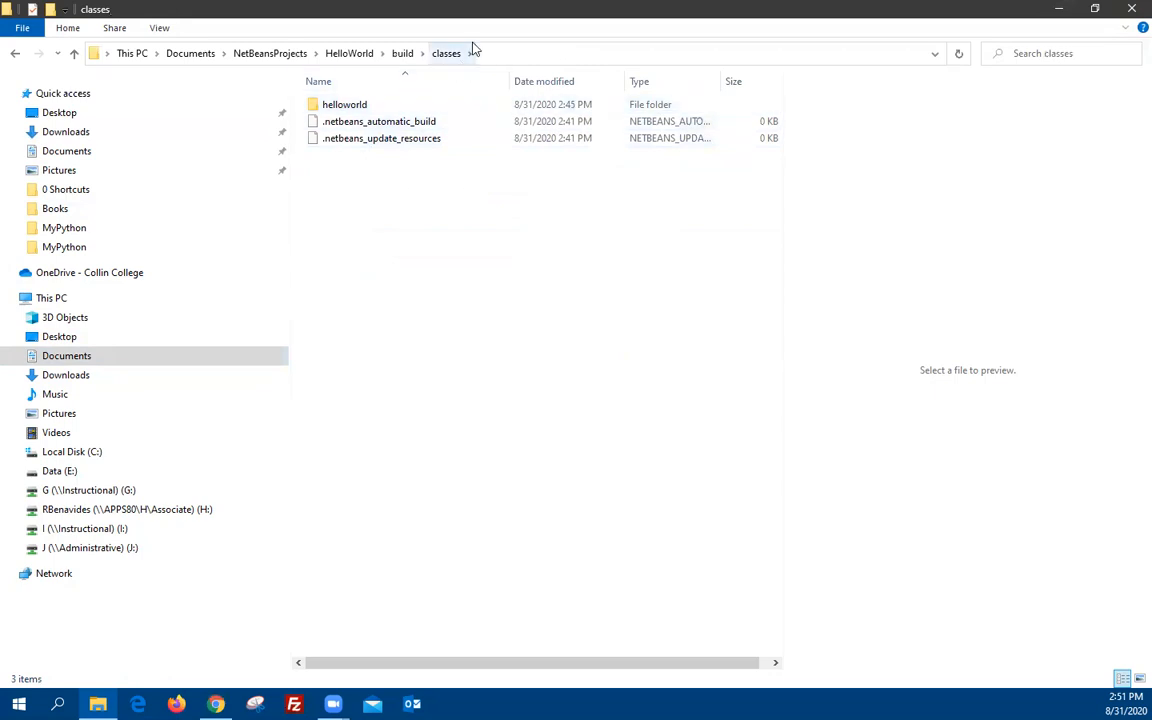
double_click(362, 110)
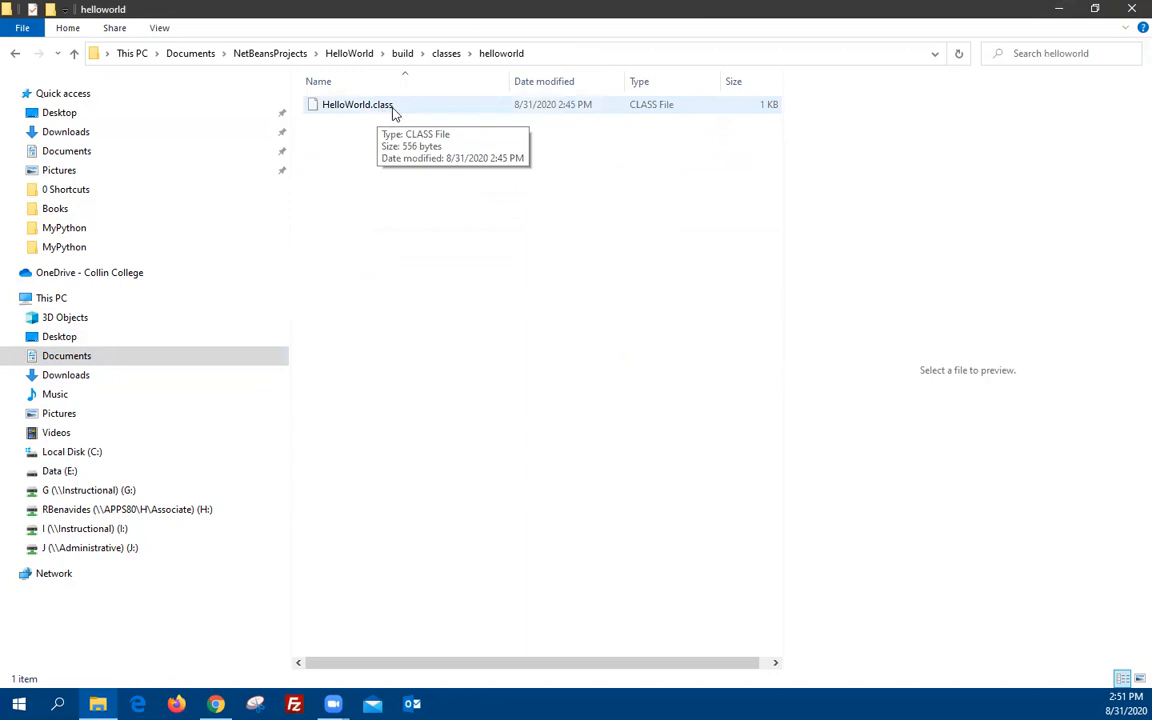
Close the HelloWorld.class folder and run Alice3_windows-x64_installer_3_6_0_0.exe from Downloads despite the SmartScreen warning, choosing English as setup language
click(379, 112)
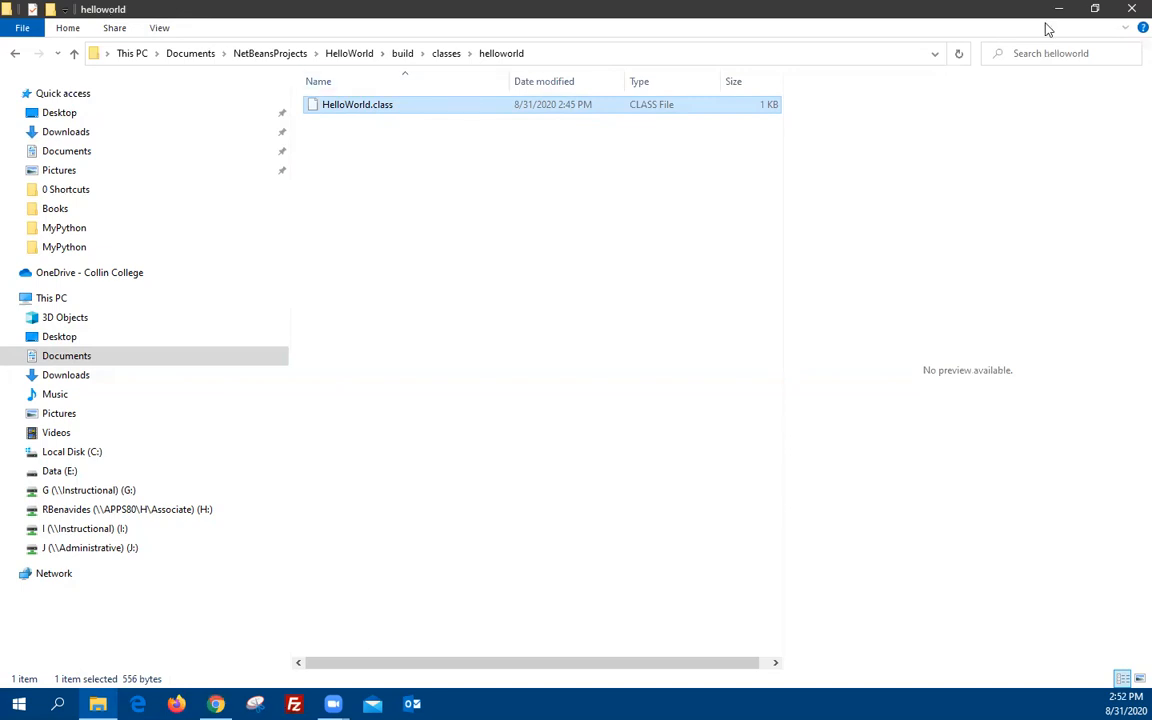
click(1131, 14)
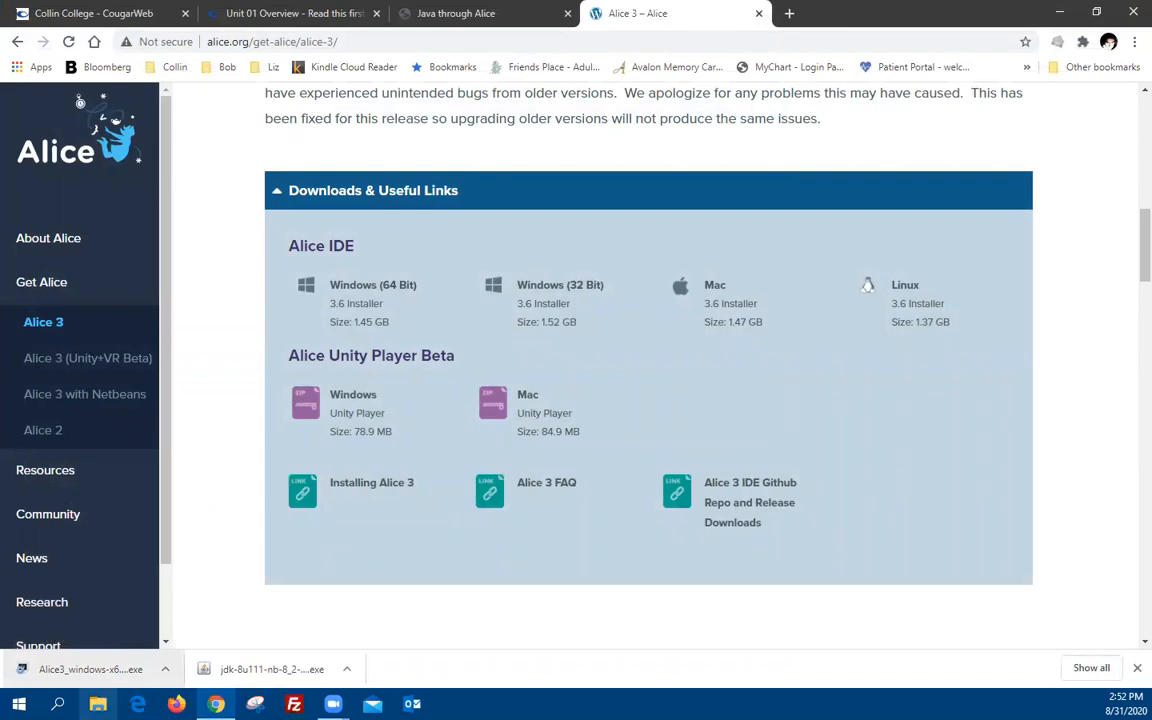
click(98, 704)
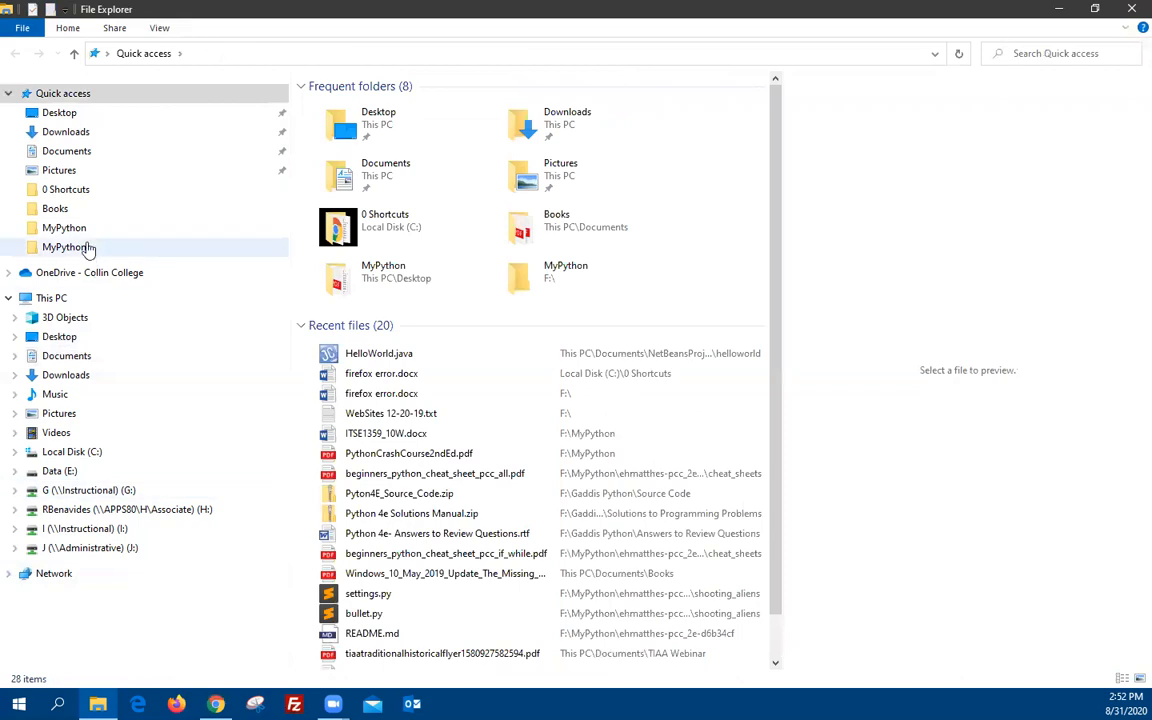
click(99, 138)
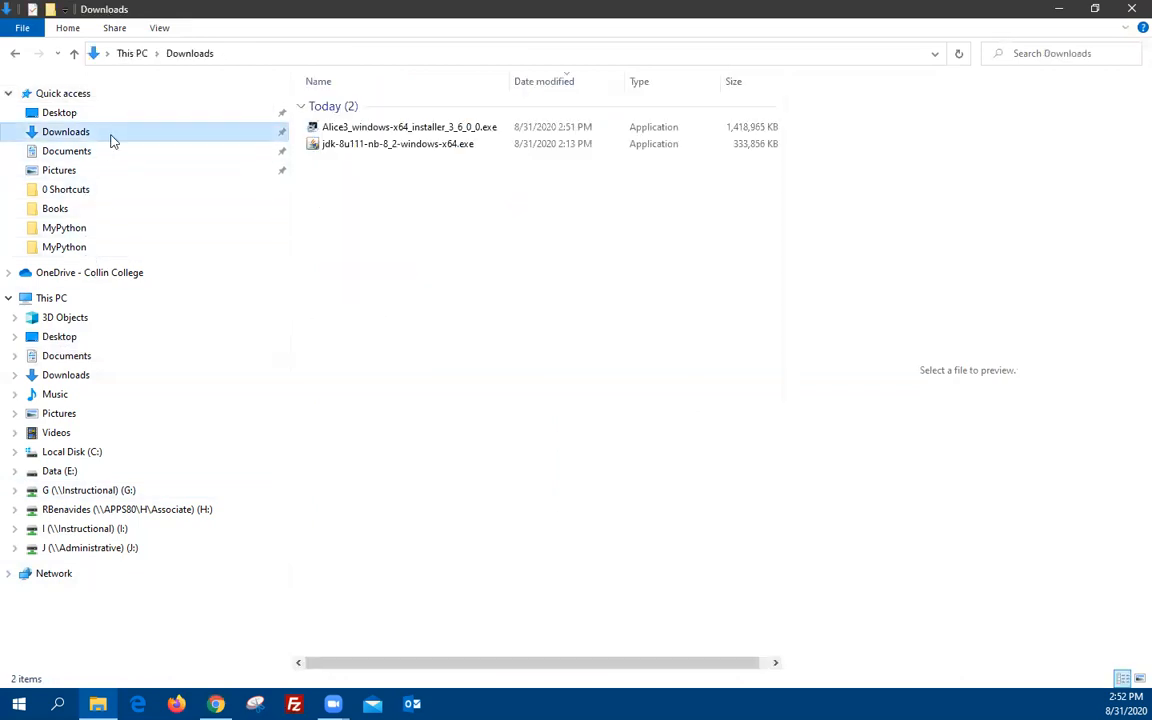
double_click(421, 133)
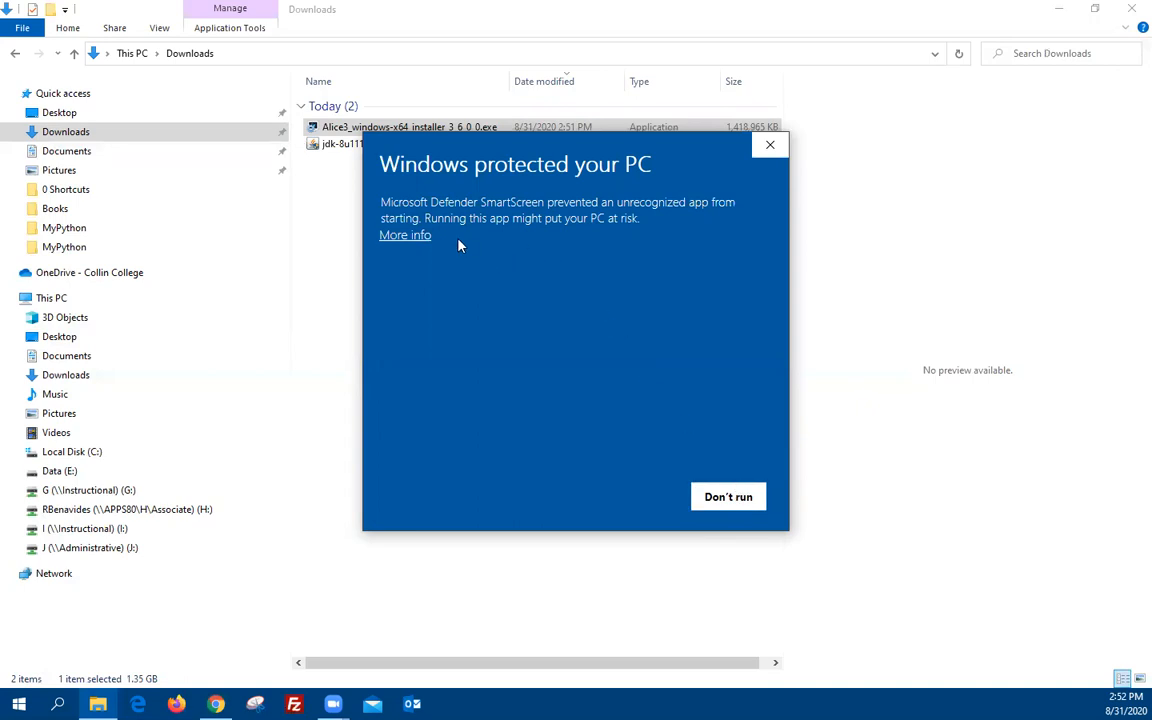
click(400, 240)
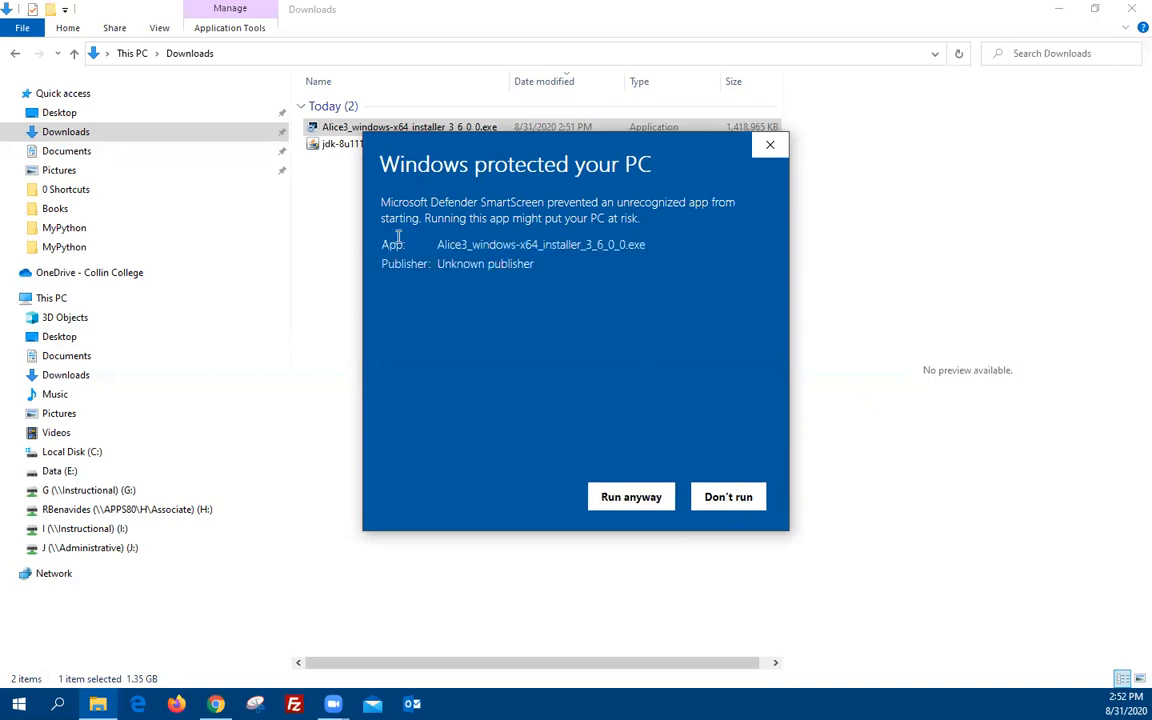
click(628, 497)
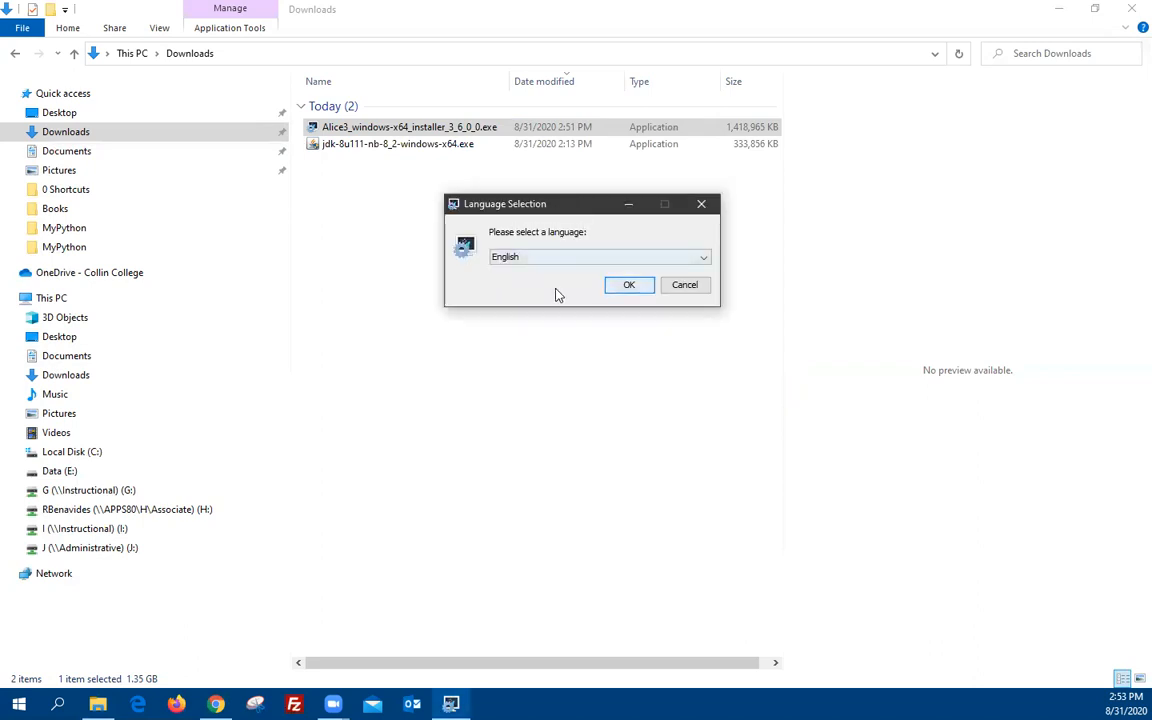
click(628, 287)
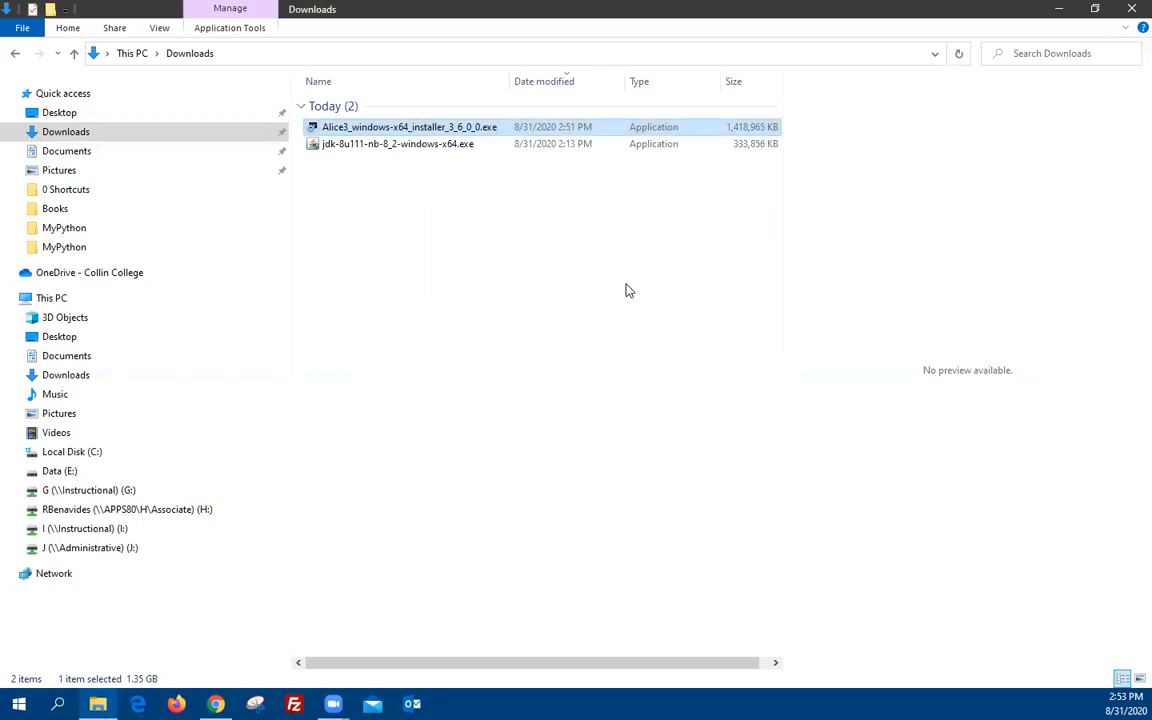
Minimize File Explorer and return to the Alice 3 download page in Chrome
click(1060, 9)
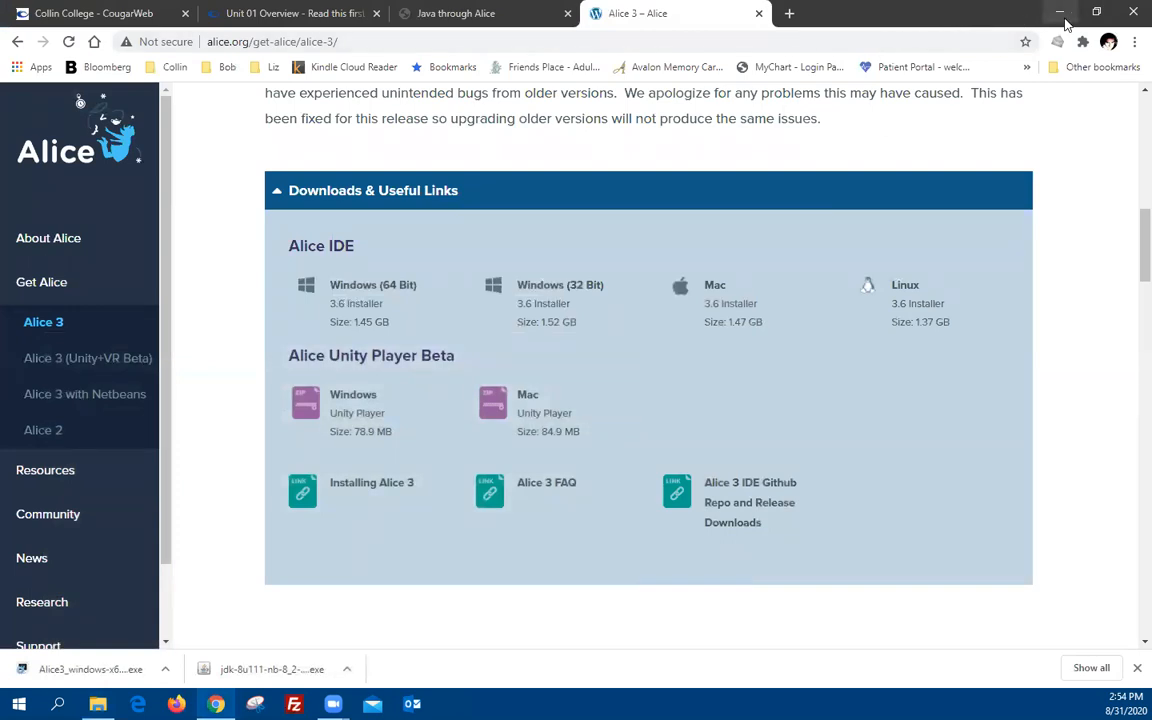
click(1063, 19)
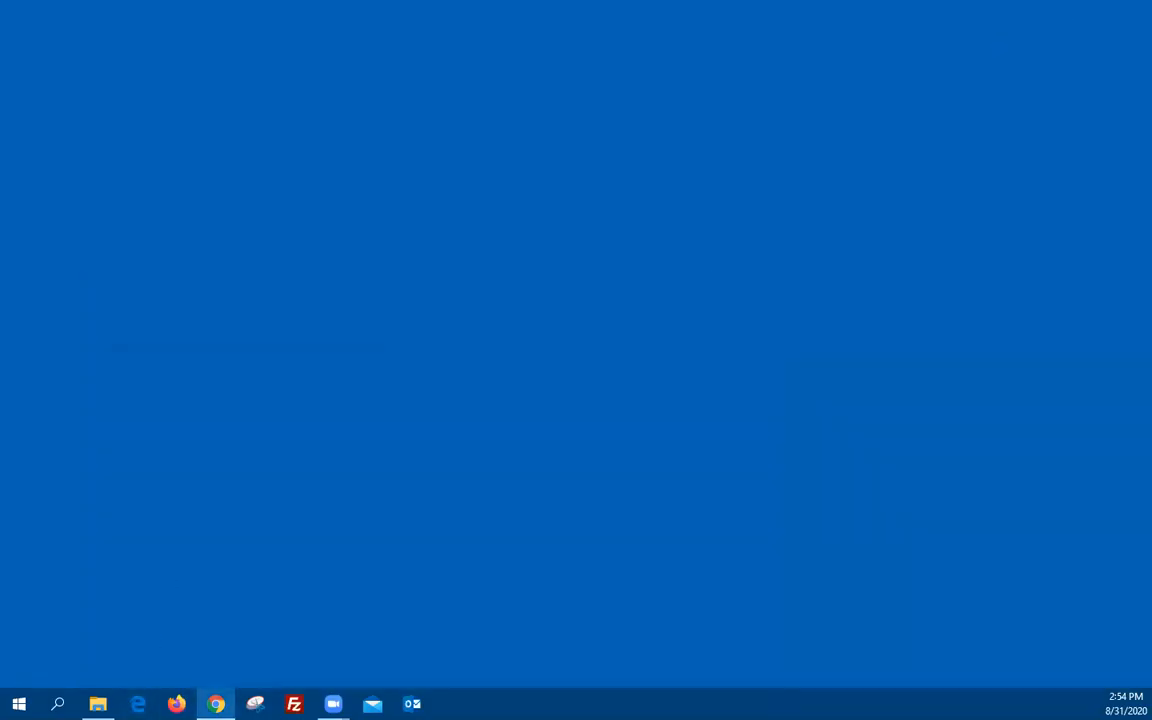
click(216, 704)
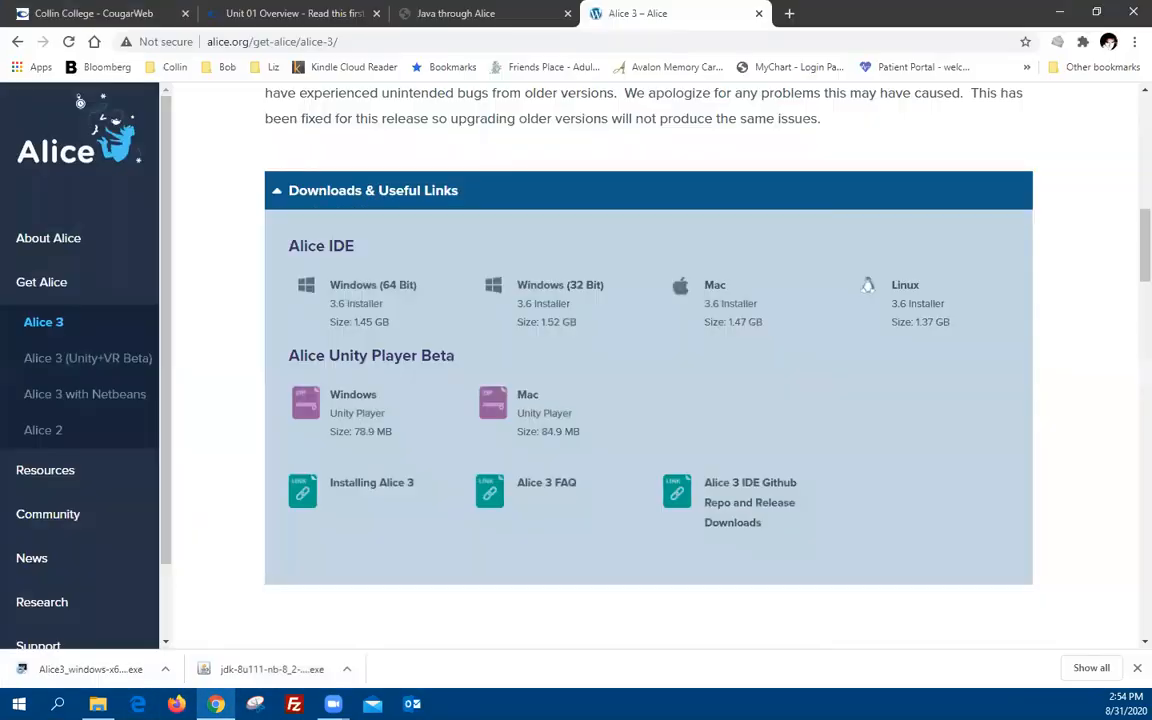
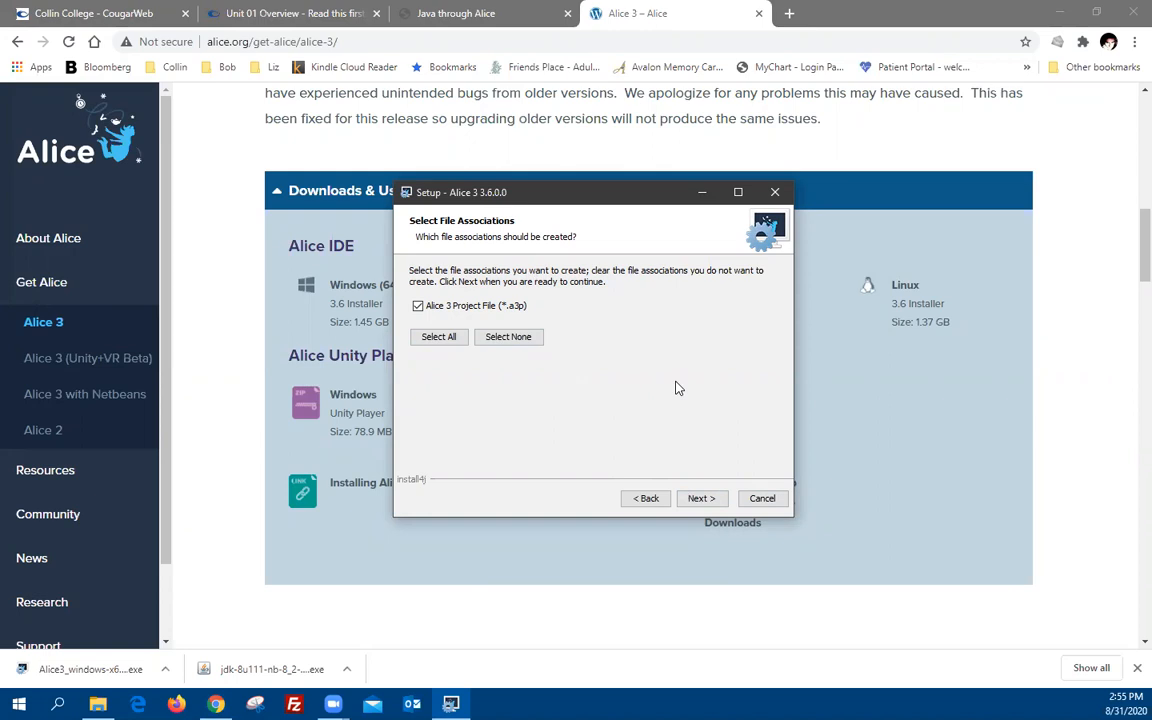
Install Alice 3 in C:\Program Files\Alice 3 with the .a3p file association, an Alice 3 Start Menu folder, shortcuts for all users and a desktop icon
click(698, 499)
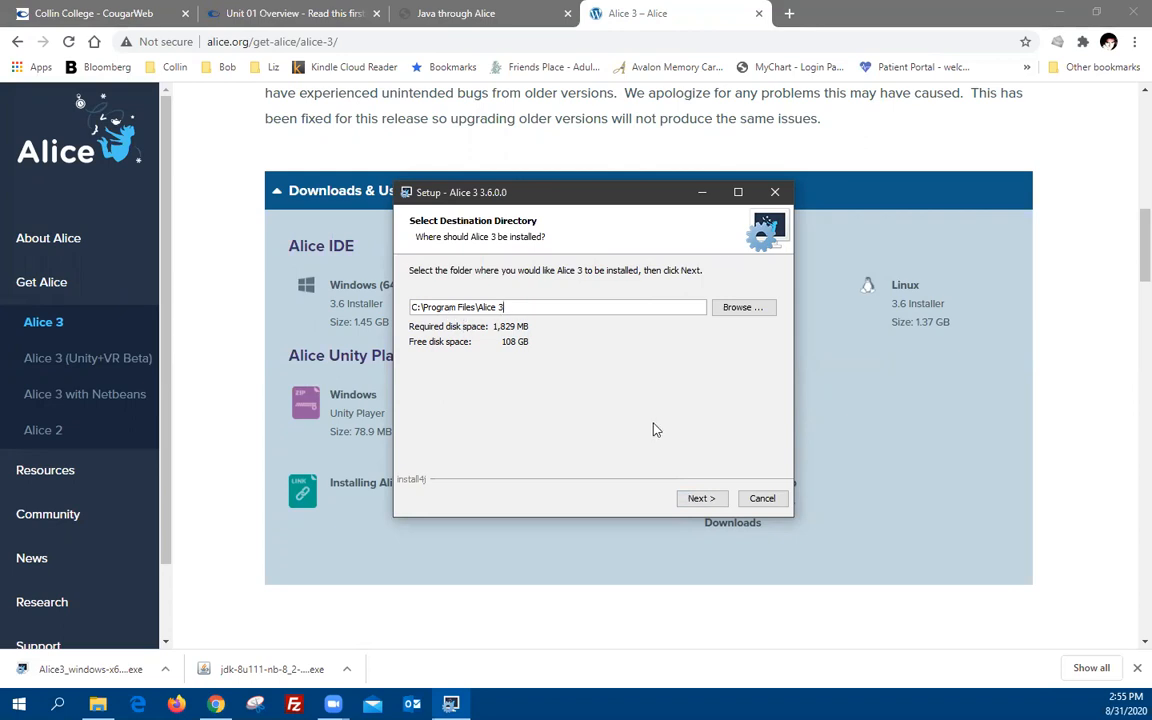
click(700, 497)
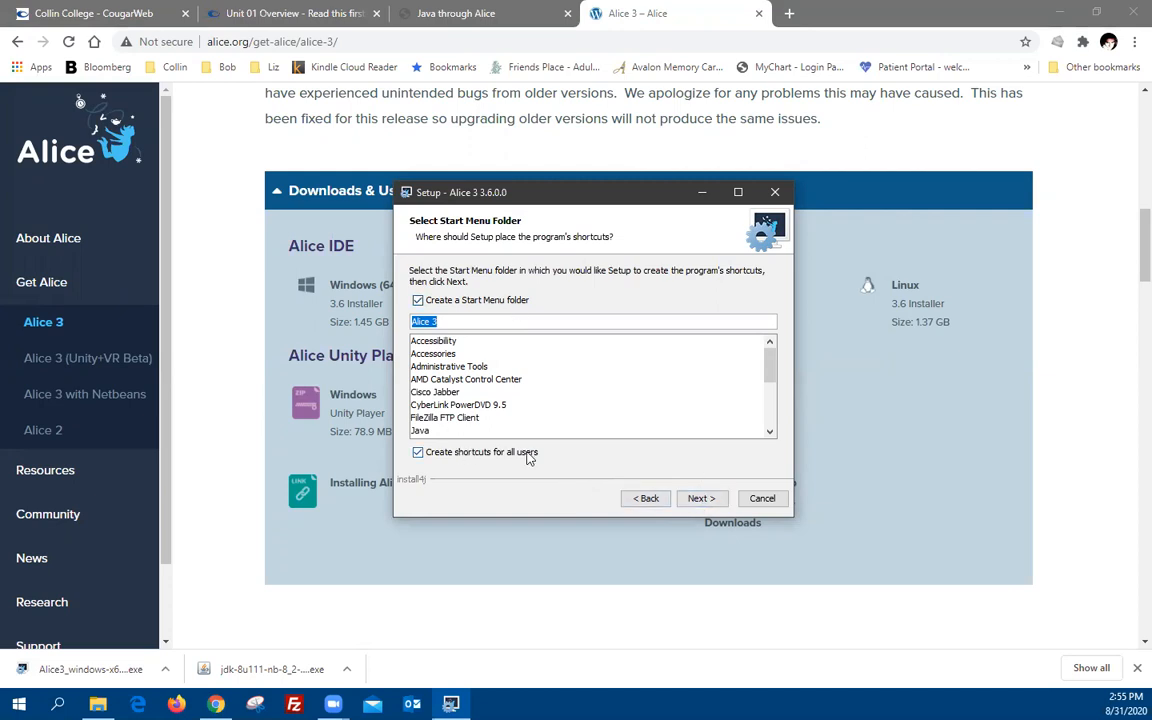
click(703, 499)
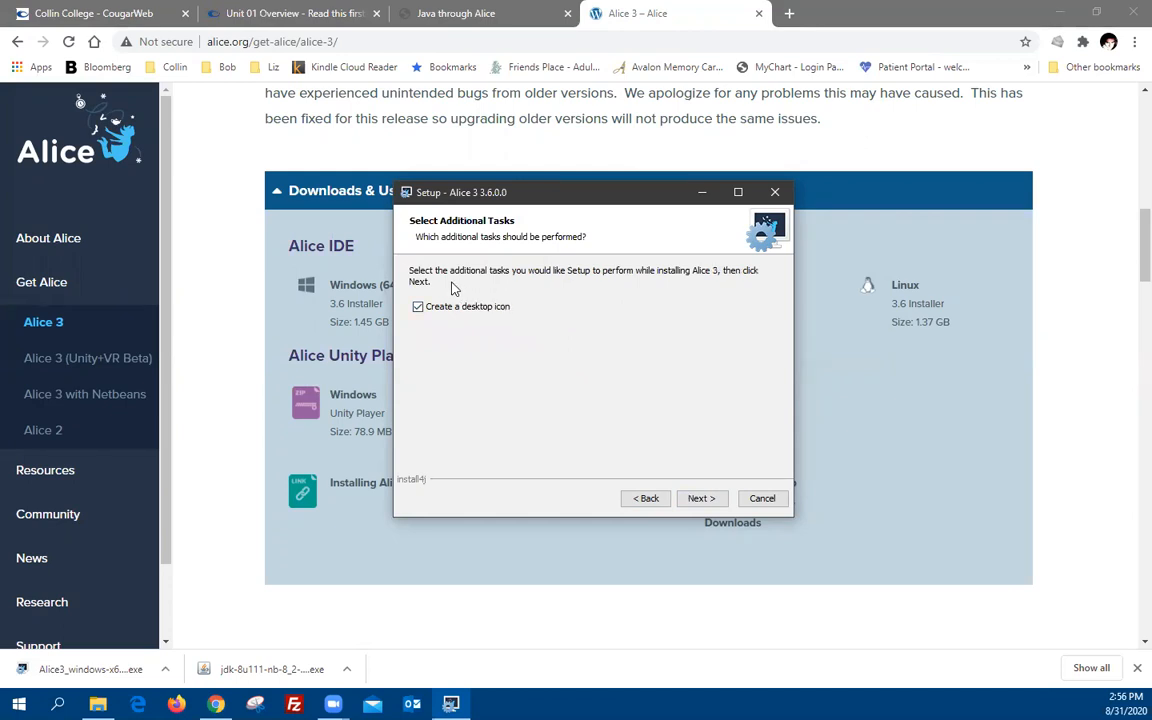
click(700, 498)
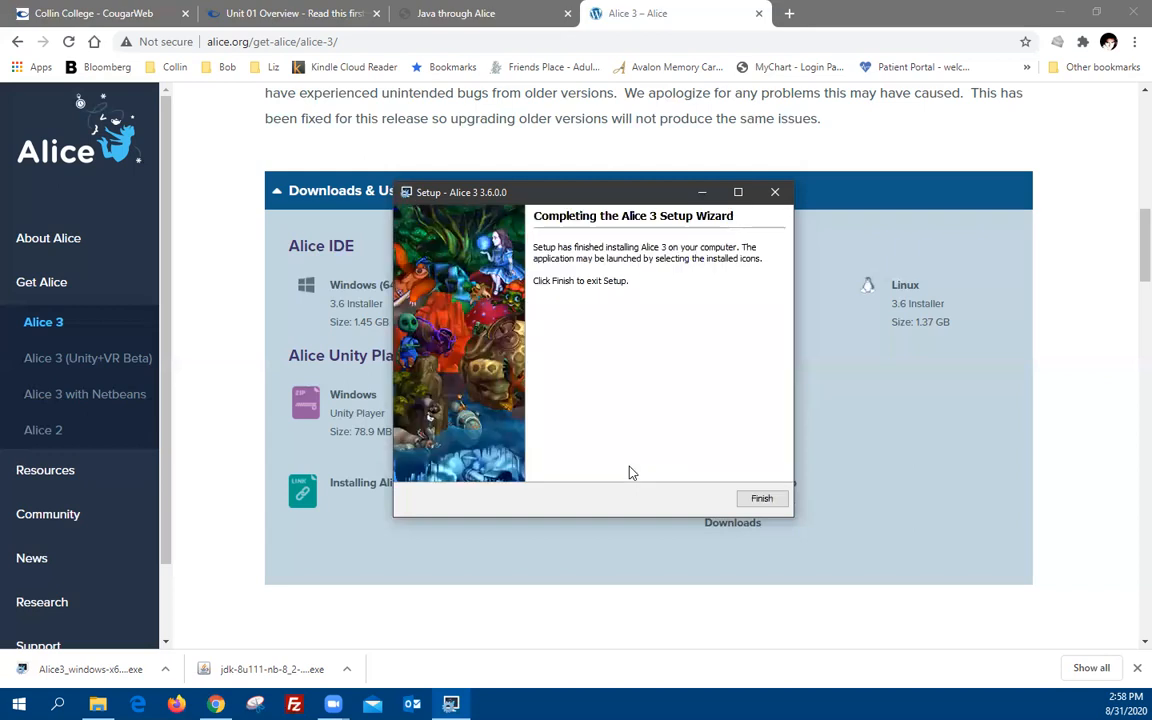
click(762, 499)
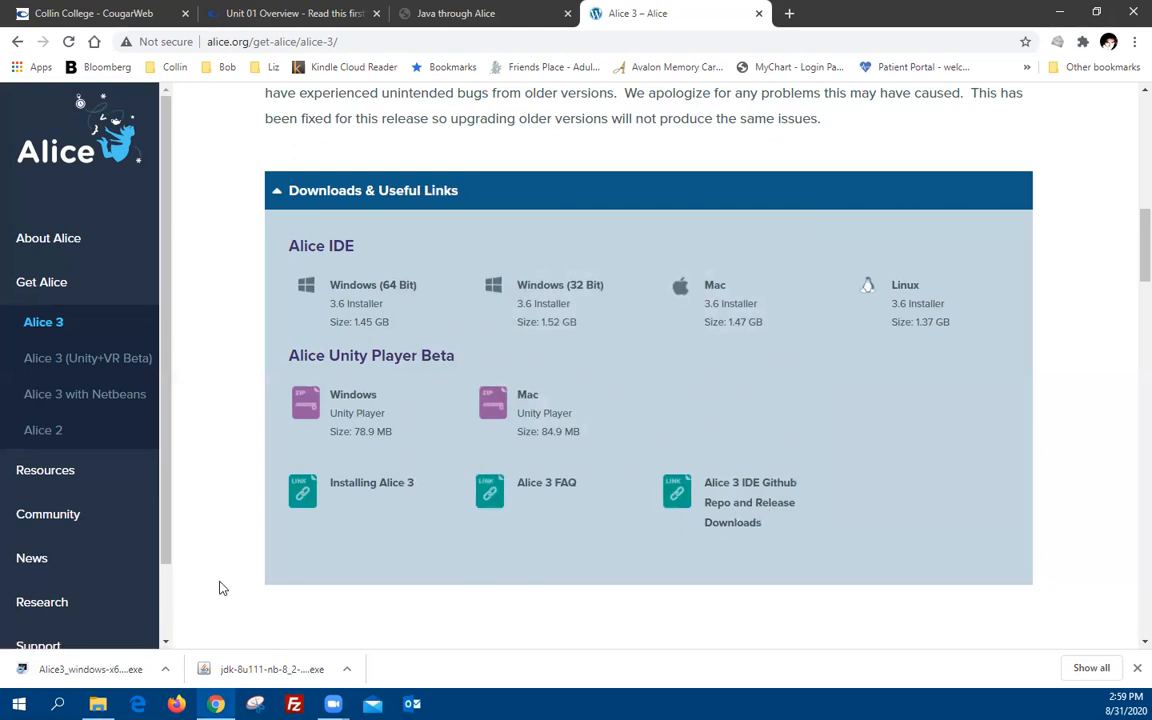
Launch Alice 3 through Windows search, create a project from the Grass blank slate, and maximize the window
click(58, 704)
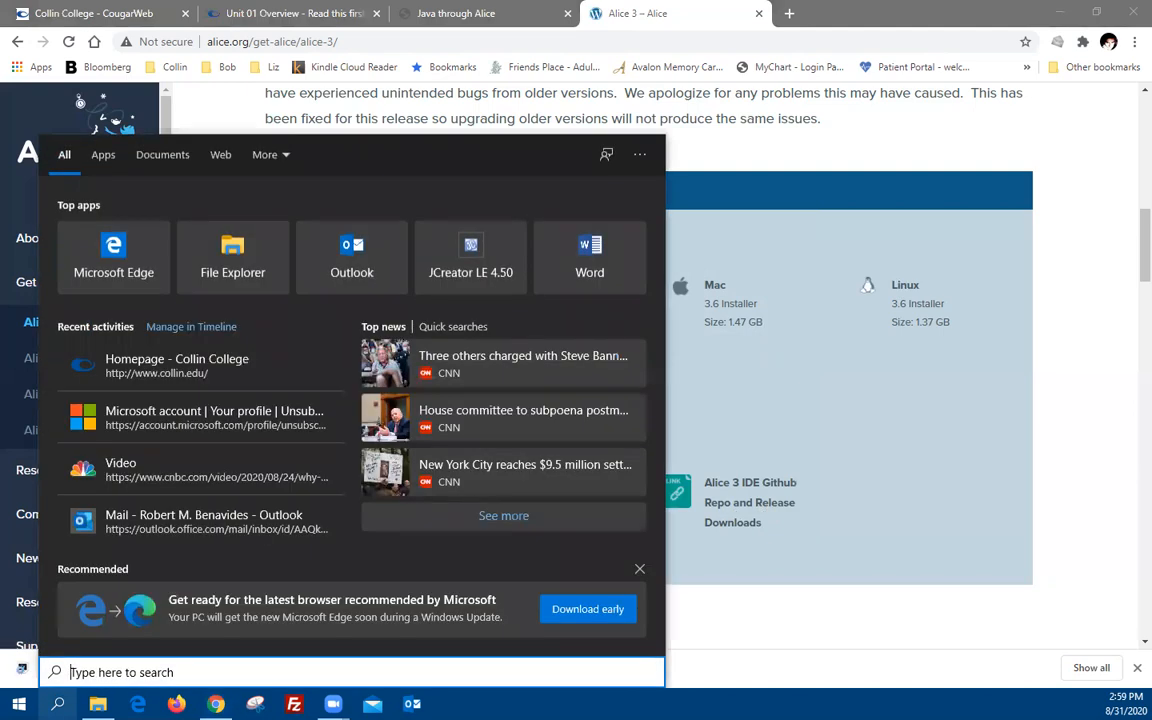
text(alic)
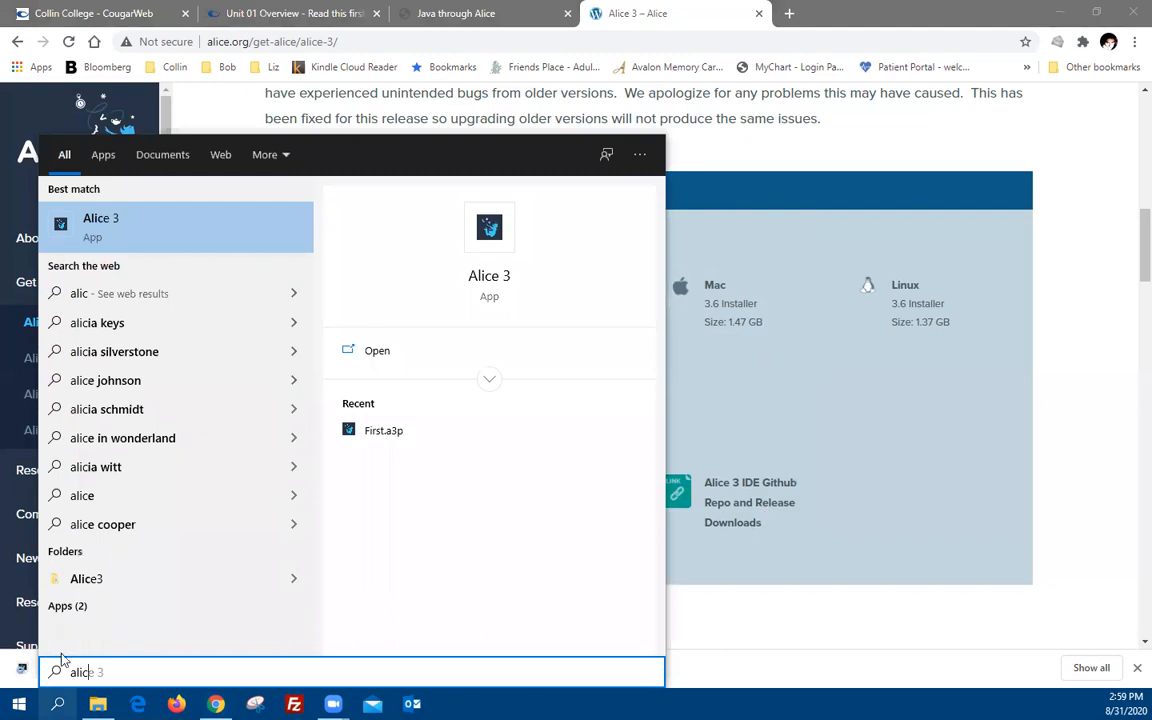
click(135, 224)
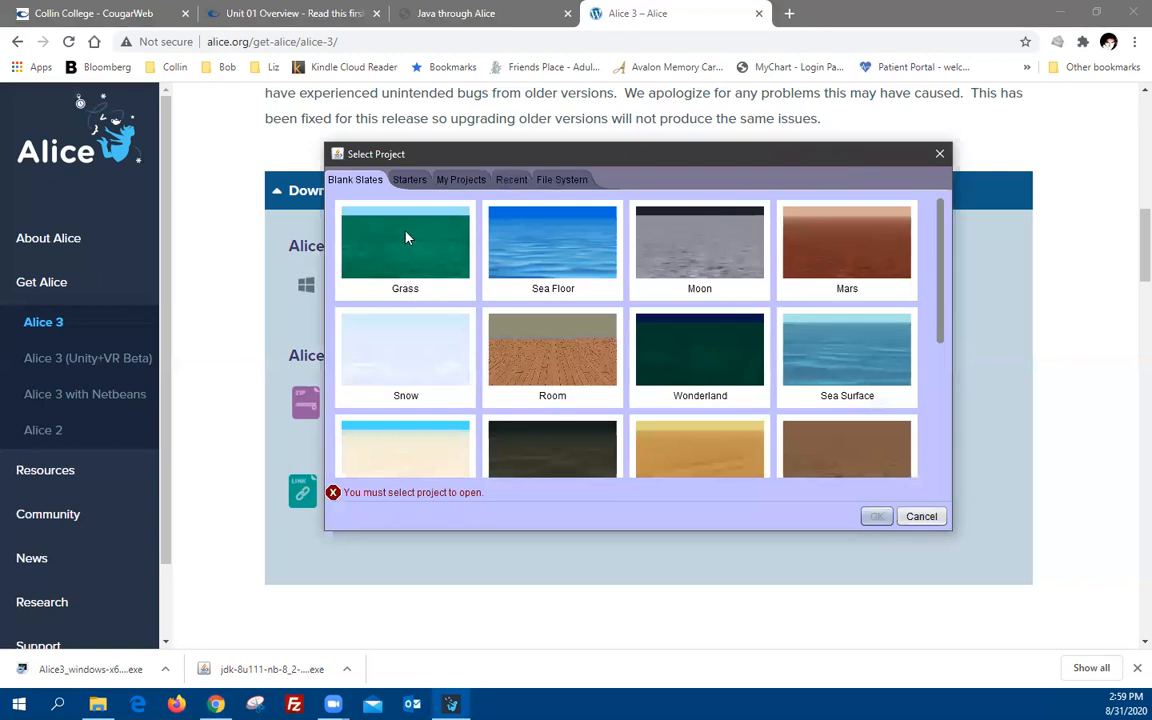
click(405, 255)
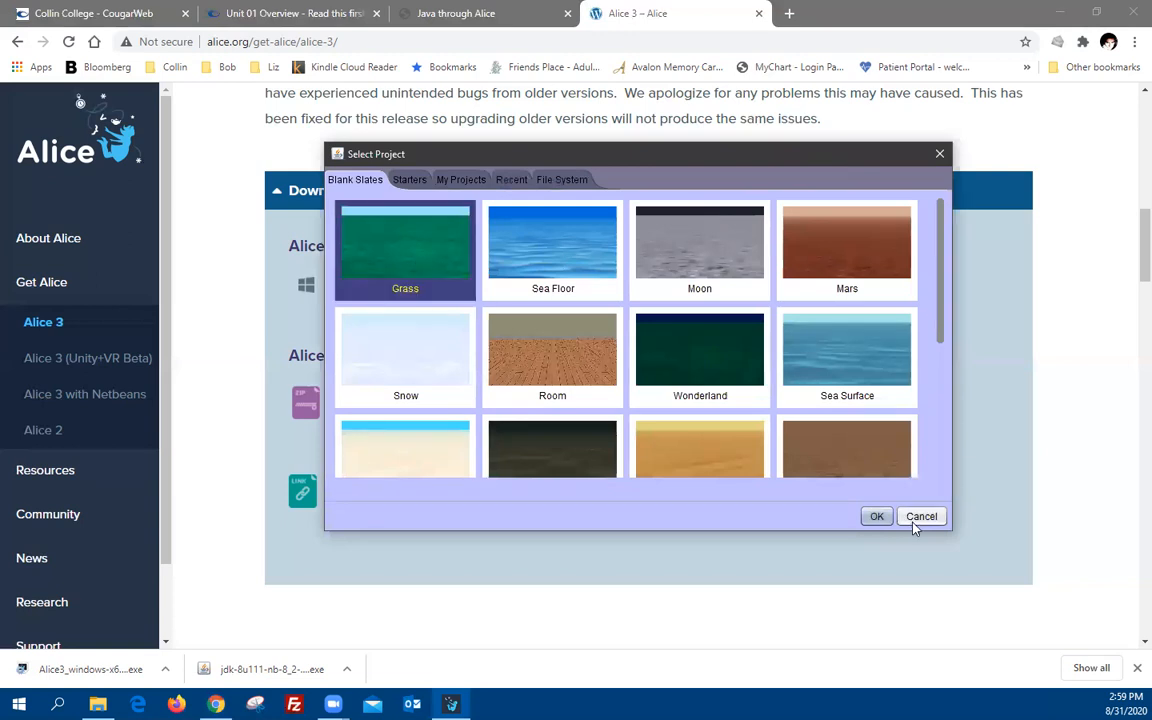
click(876, 516)
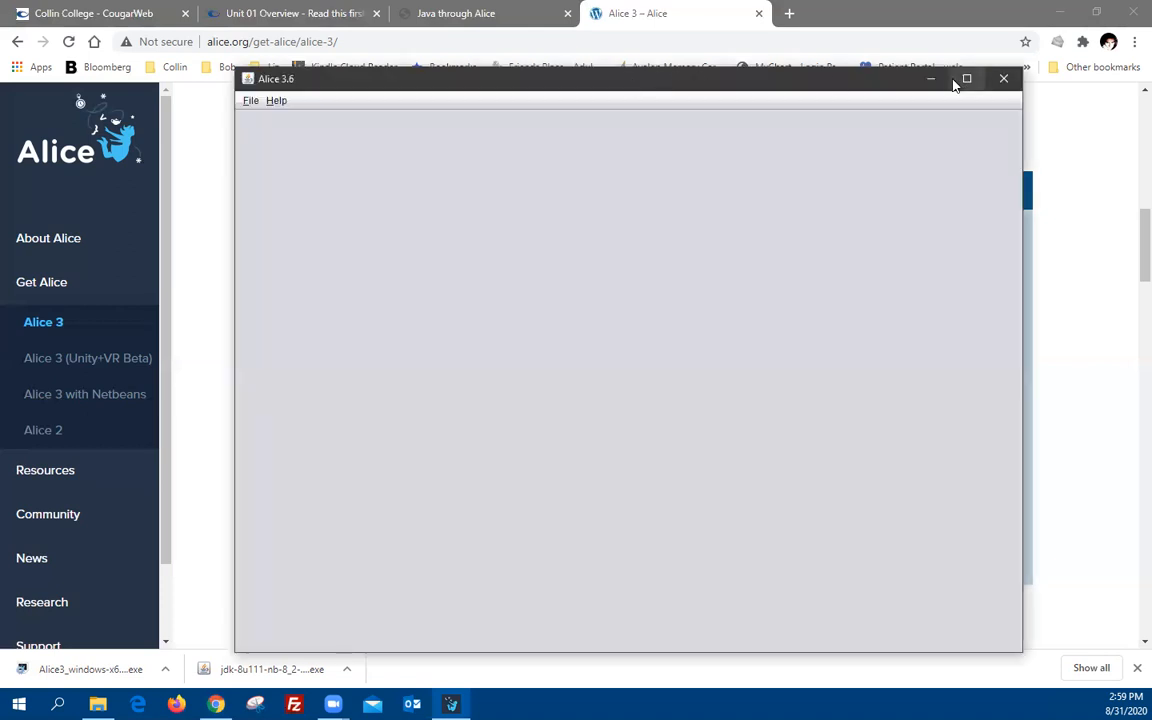
click(870, 76)
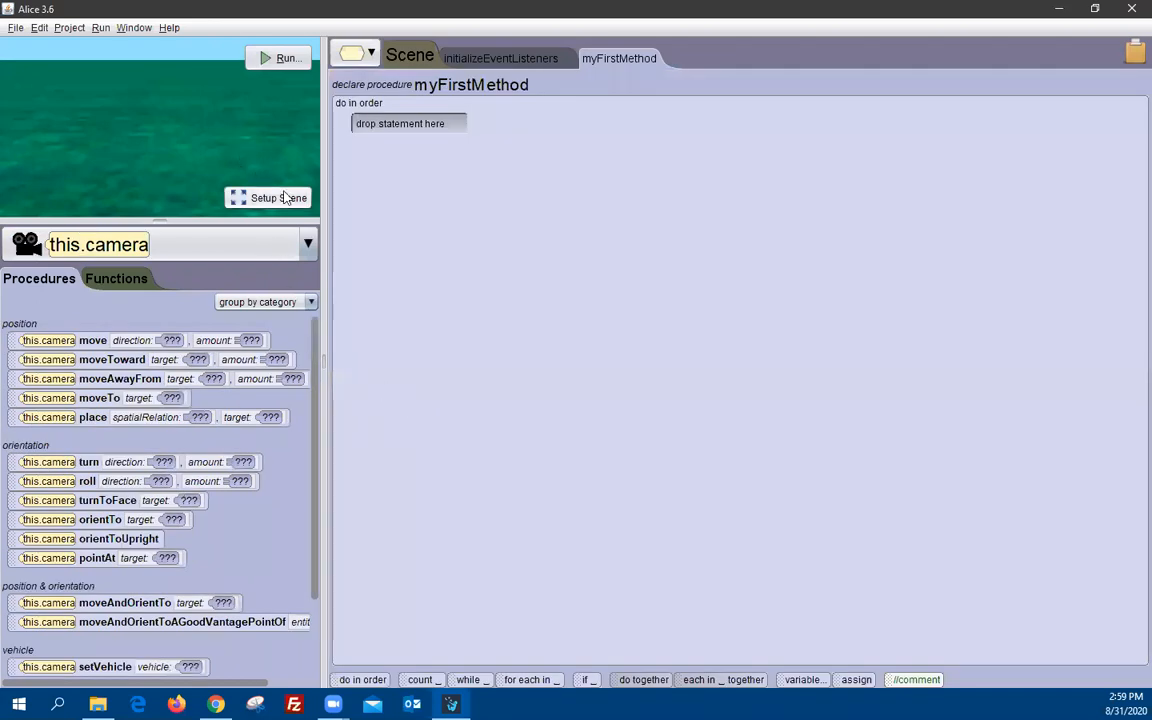
Add the CARNEGIE_MELLON version of the Alice biped to the scene in the scene editor, naming it alice
click(281, 200)
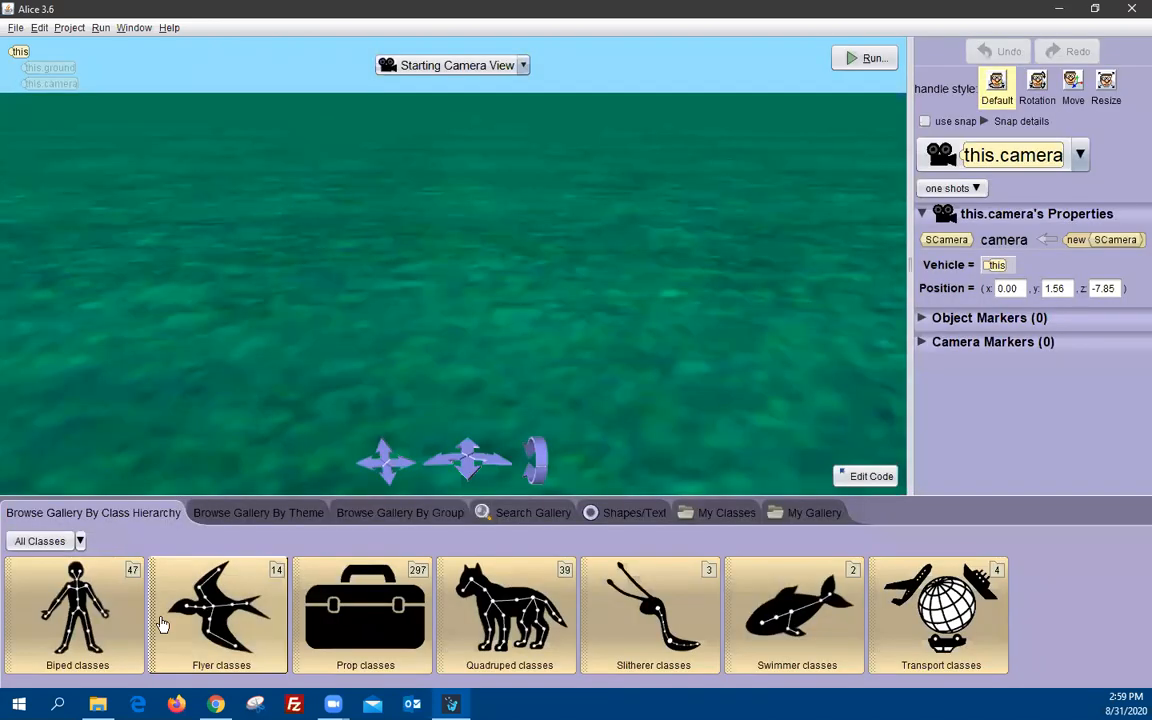
click(79, 651)
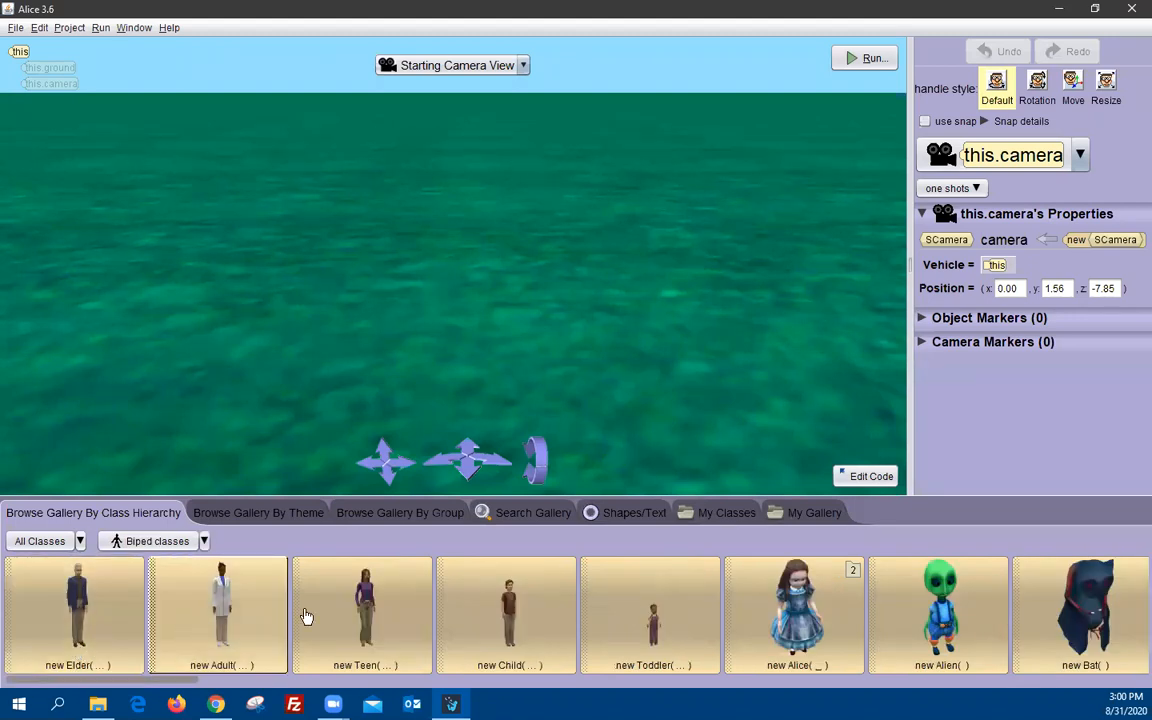
drag(787, 622, 440, 352)
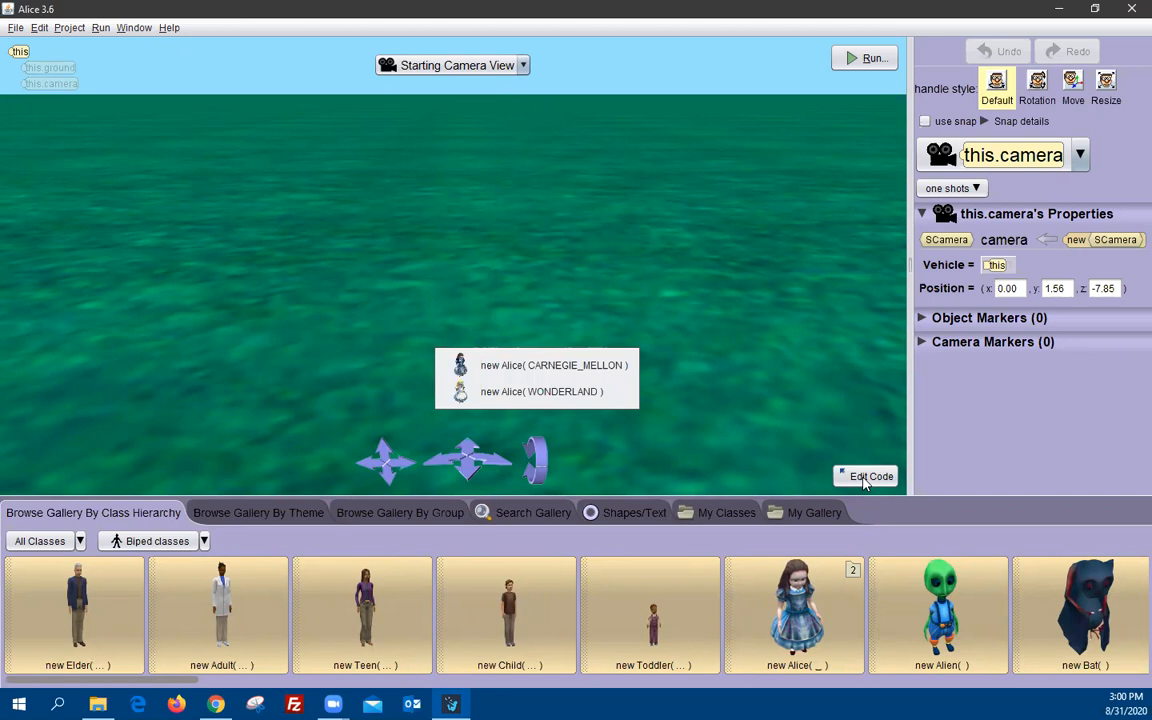
click(600, 376)
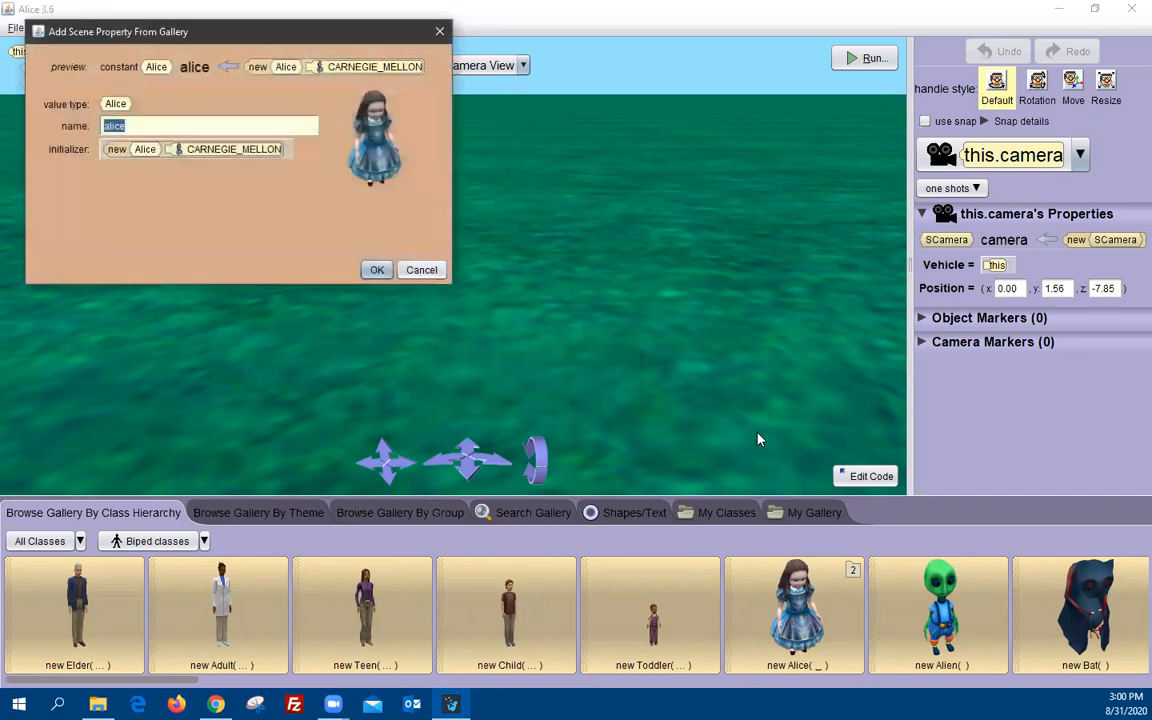
click(379, 269)
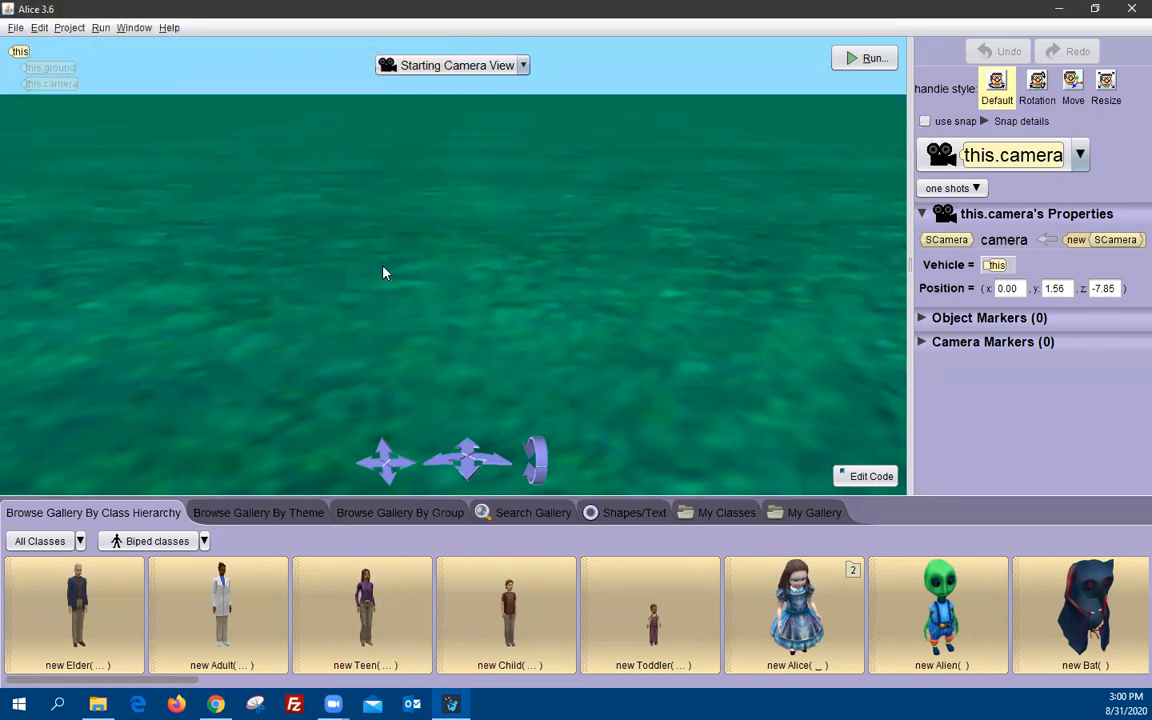
Return to the code editor and add a statement to myFirstMethod that makes this.alice say "Hello World!"
click(868, 476)
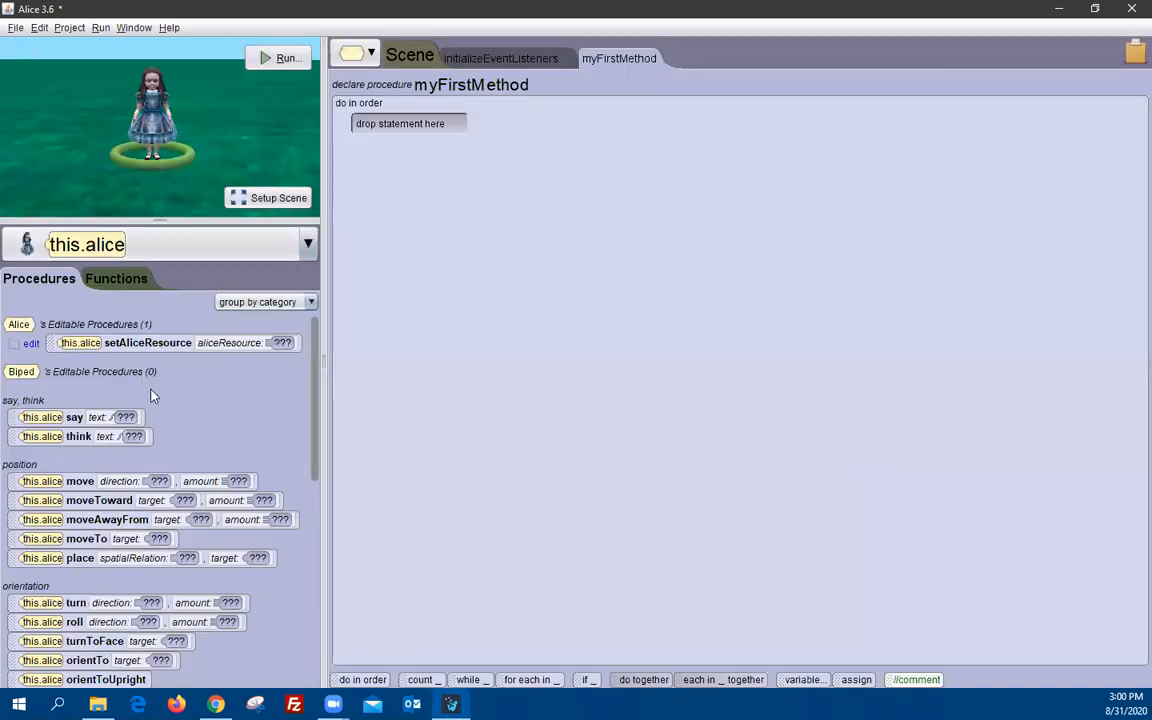
drag(73, 422, 425, 128)
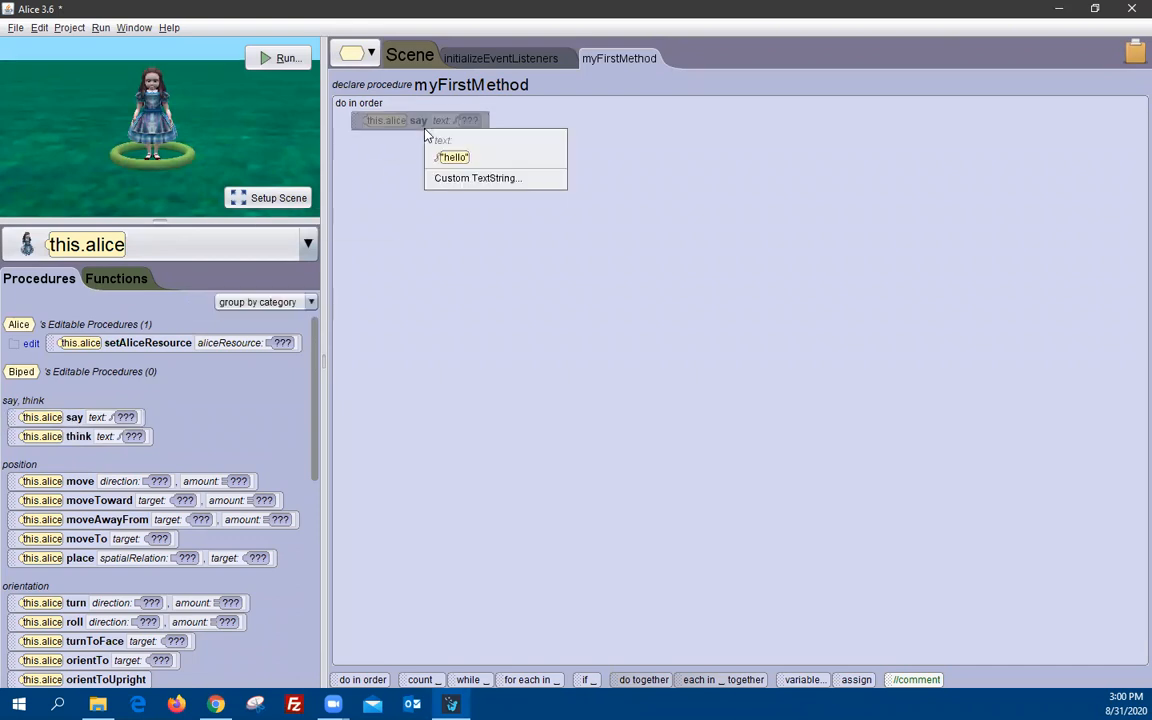
click(476, 180)
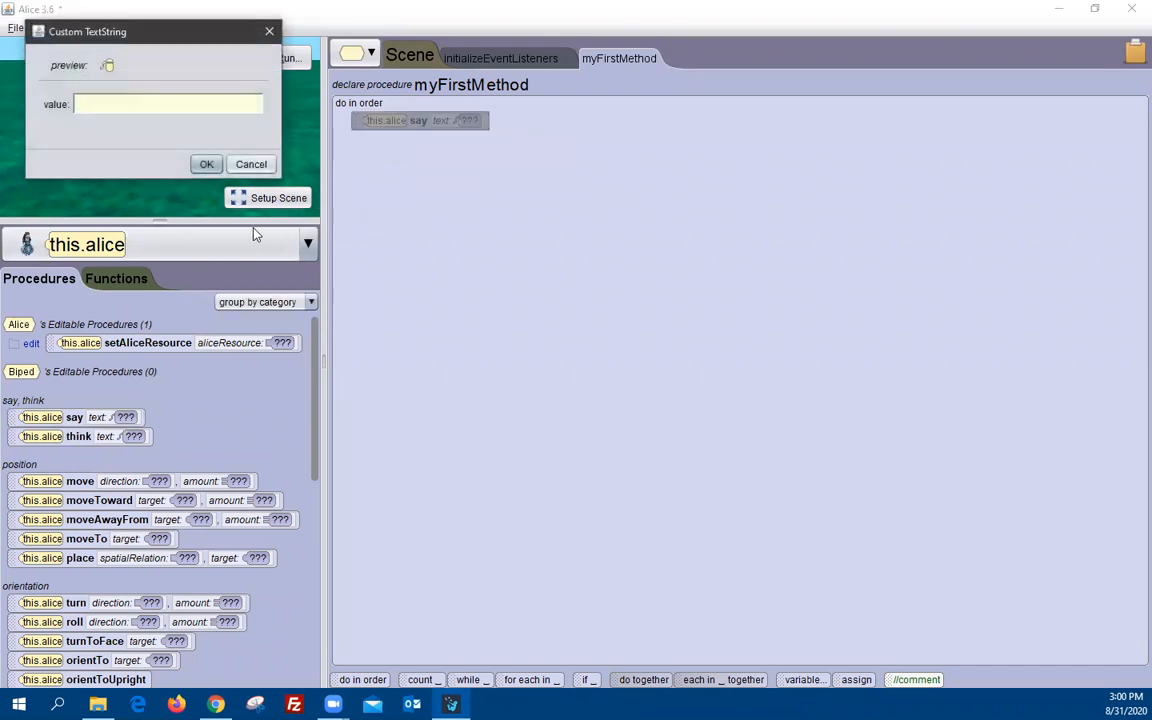
text(Hello World!)
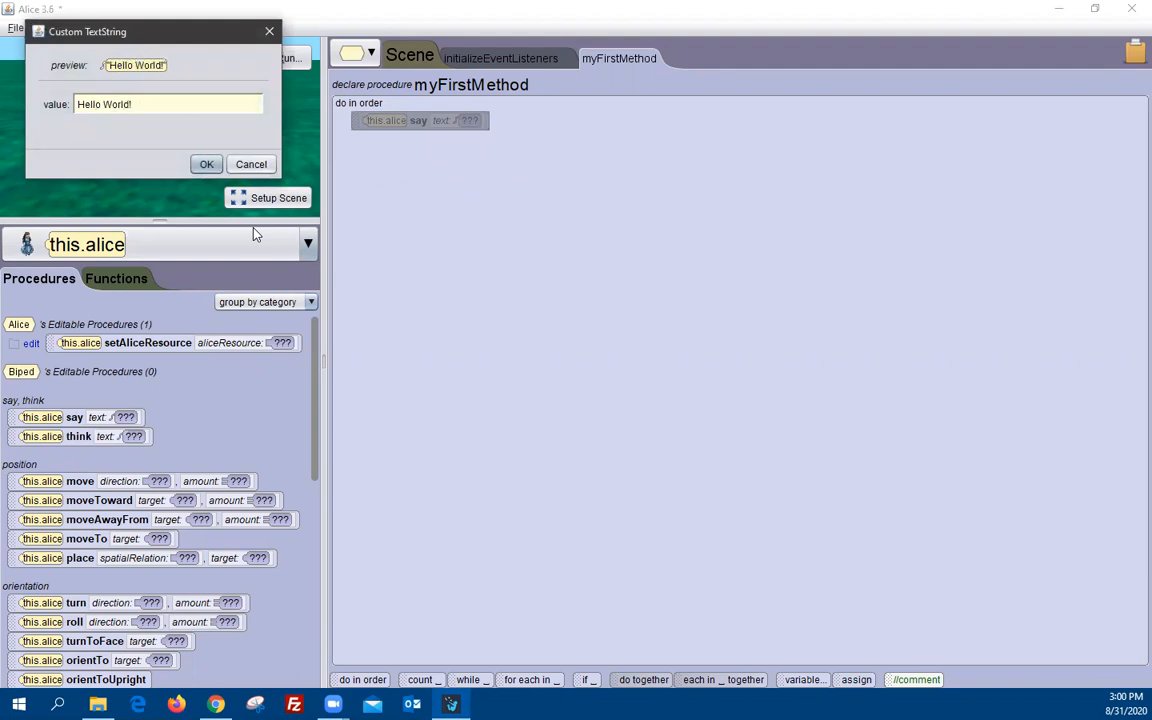
click(206, 164)
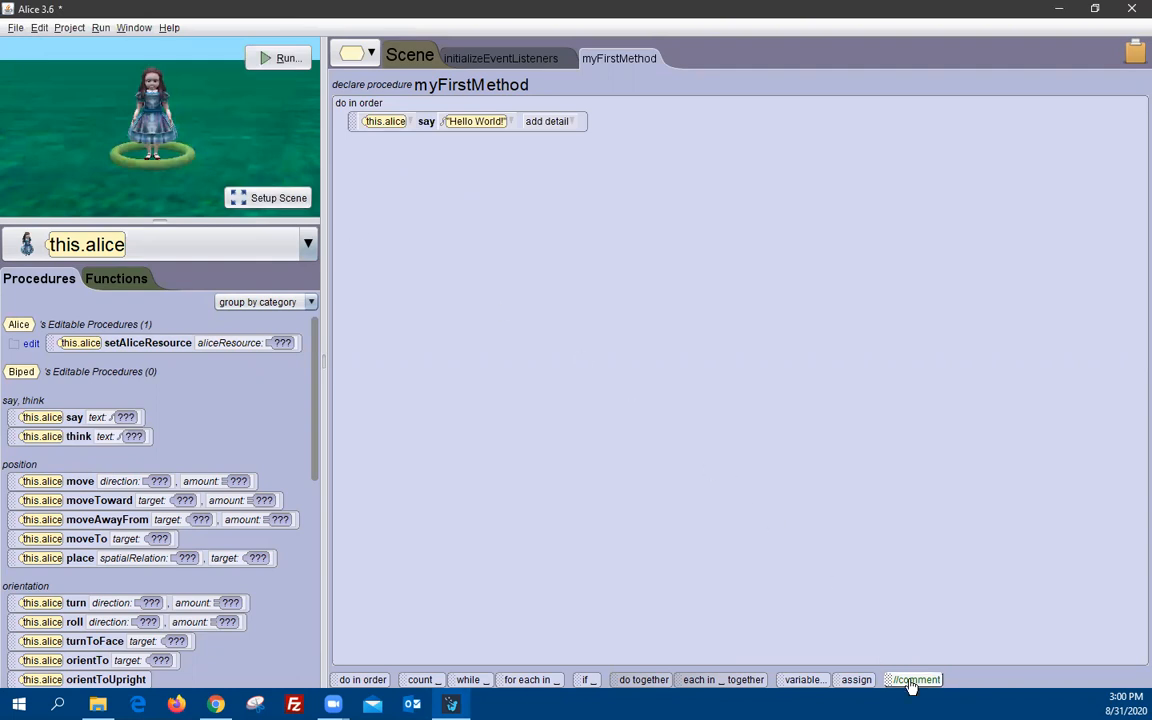
Add the comment "Hello World" above the say statement in myFirstMethod
drag(910, 683, 370, 114)
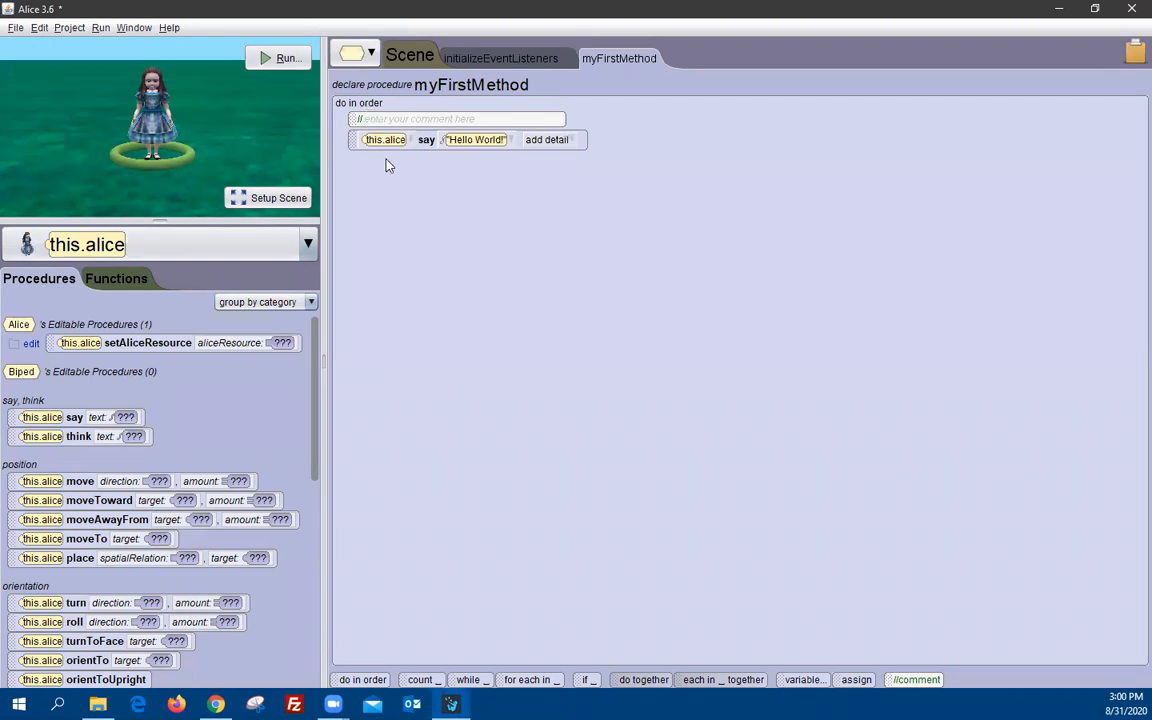
text(Hello )
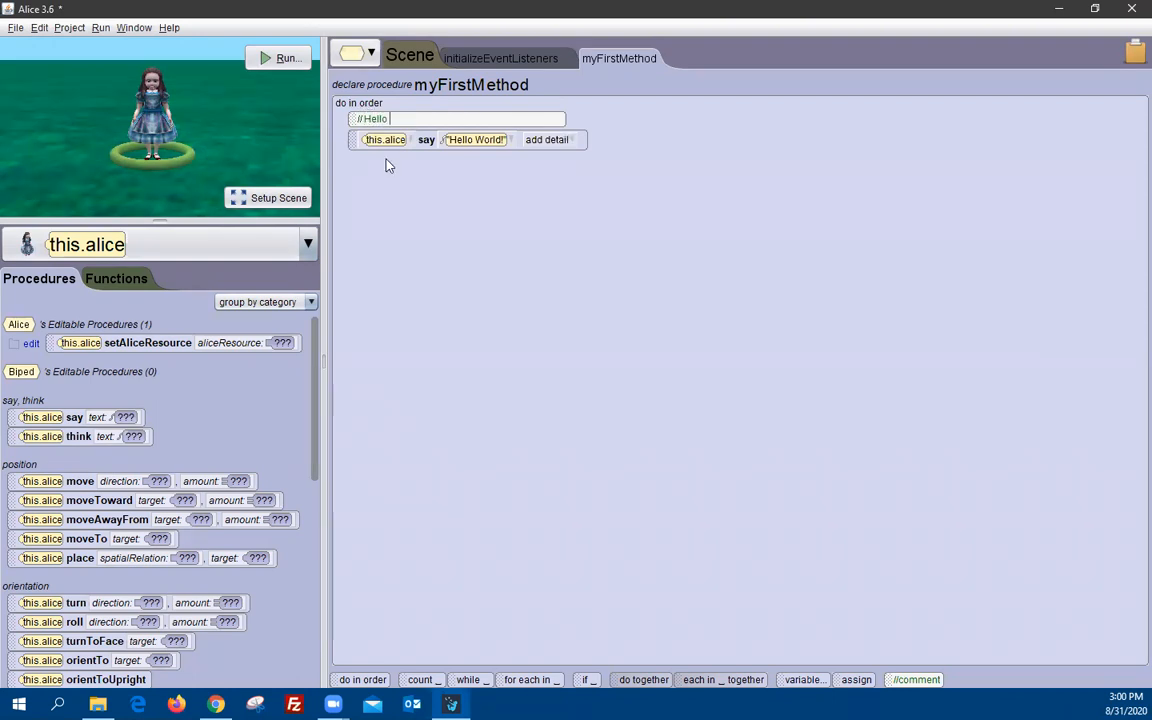
text(World)
Save the project to the Desktop as HelloWorld and close Alice
click(6, 28)
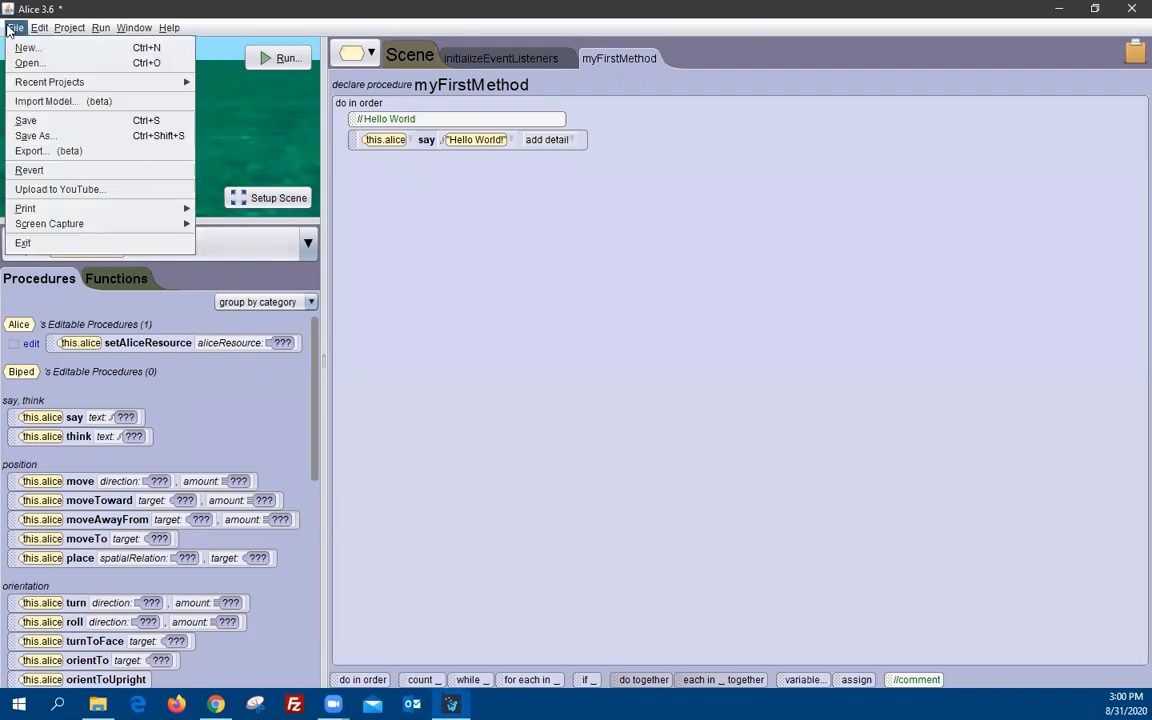
click(24, 120)
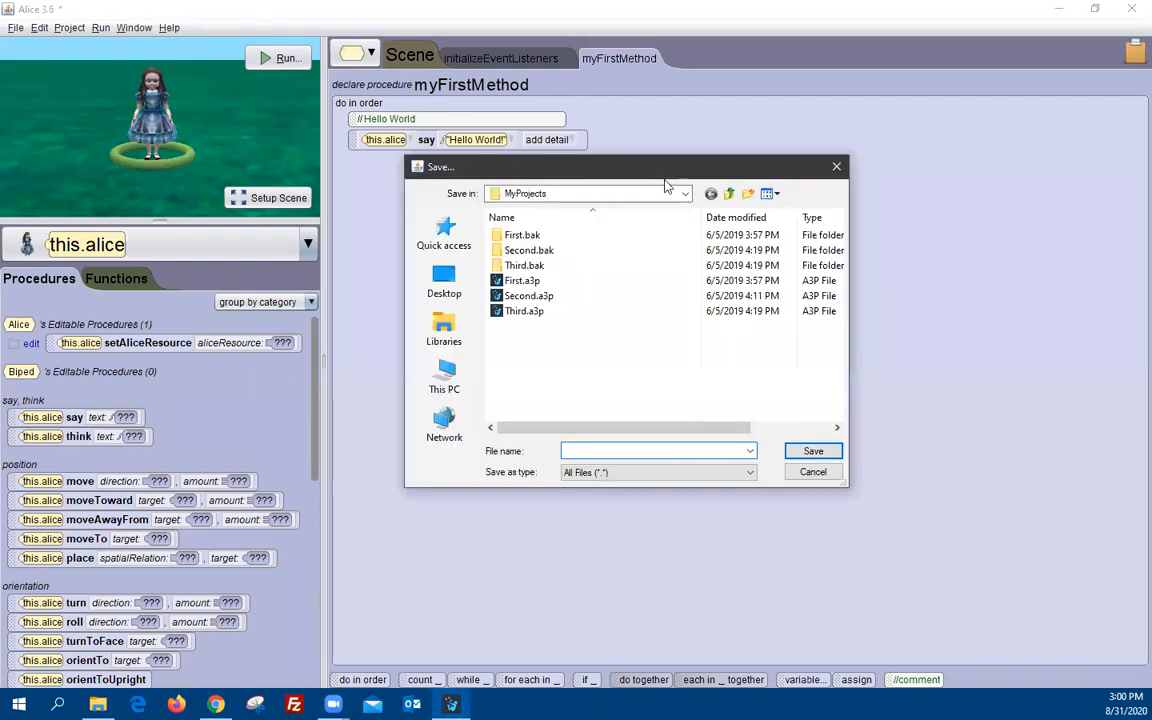
click(444, 285)
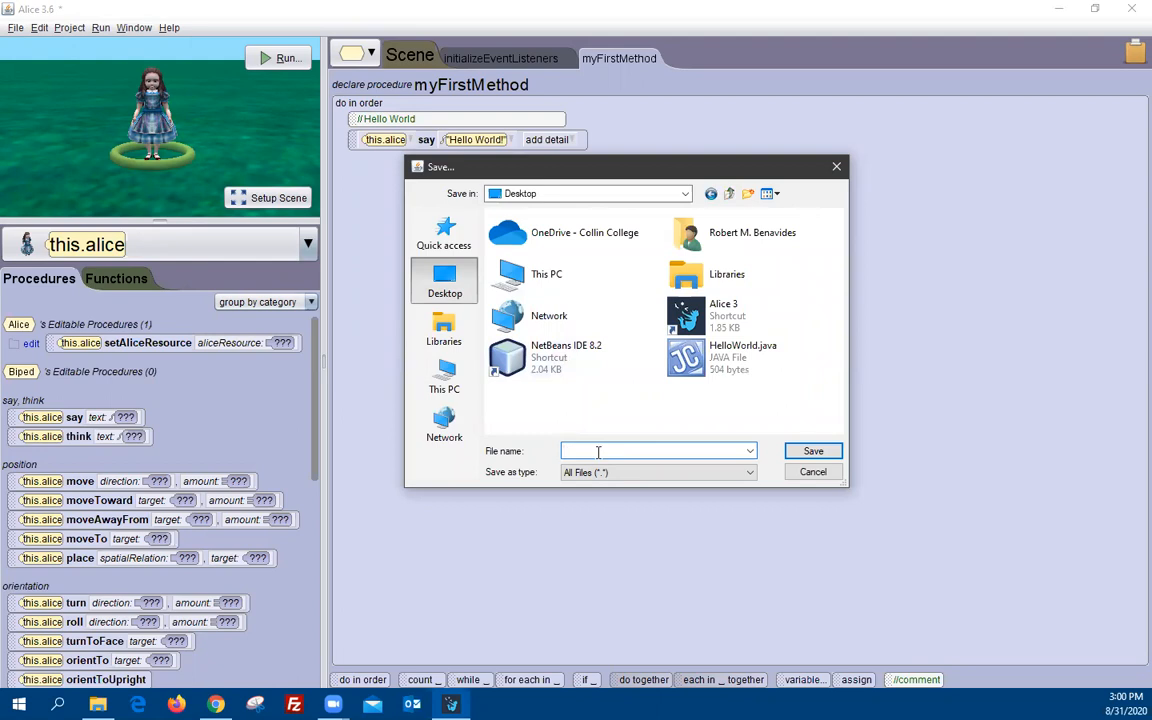
text(Hello World)
key(Return)
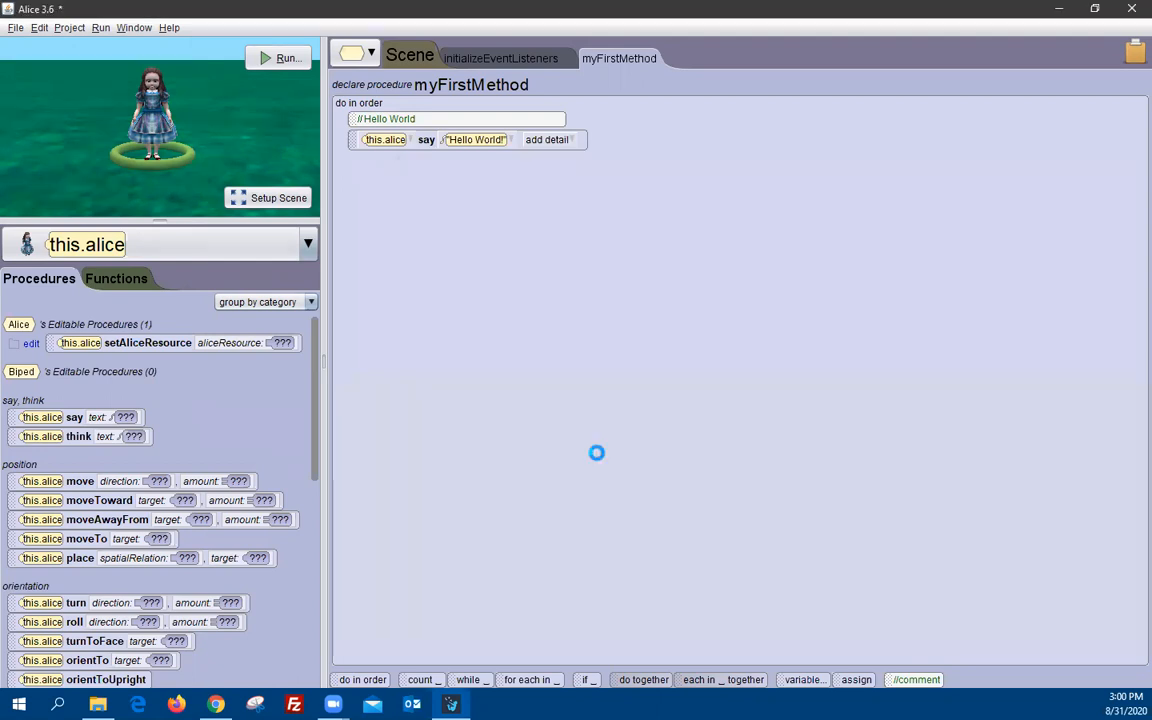
click(1131, 12)
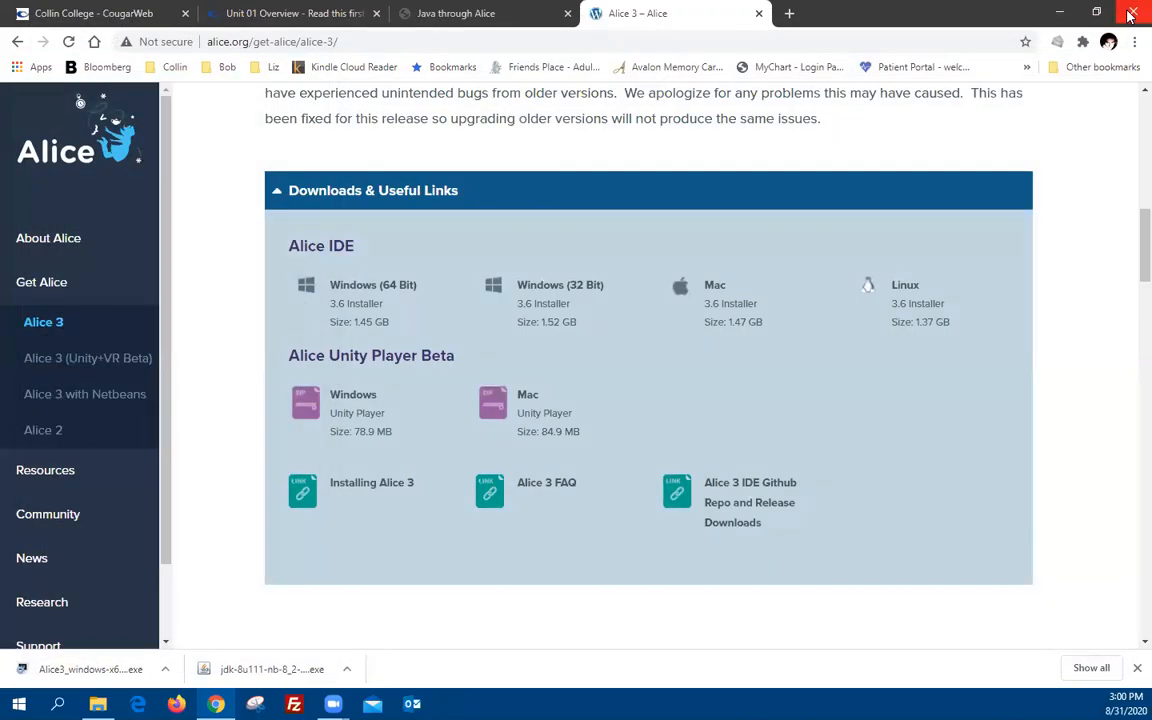
Minimize the browser and move all the desktop icons together into the upper-left corner of the desktop
click(1058, 13)
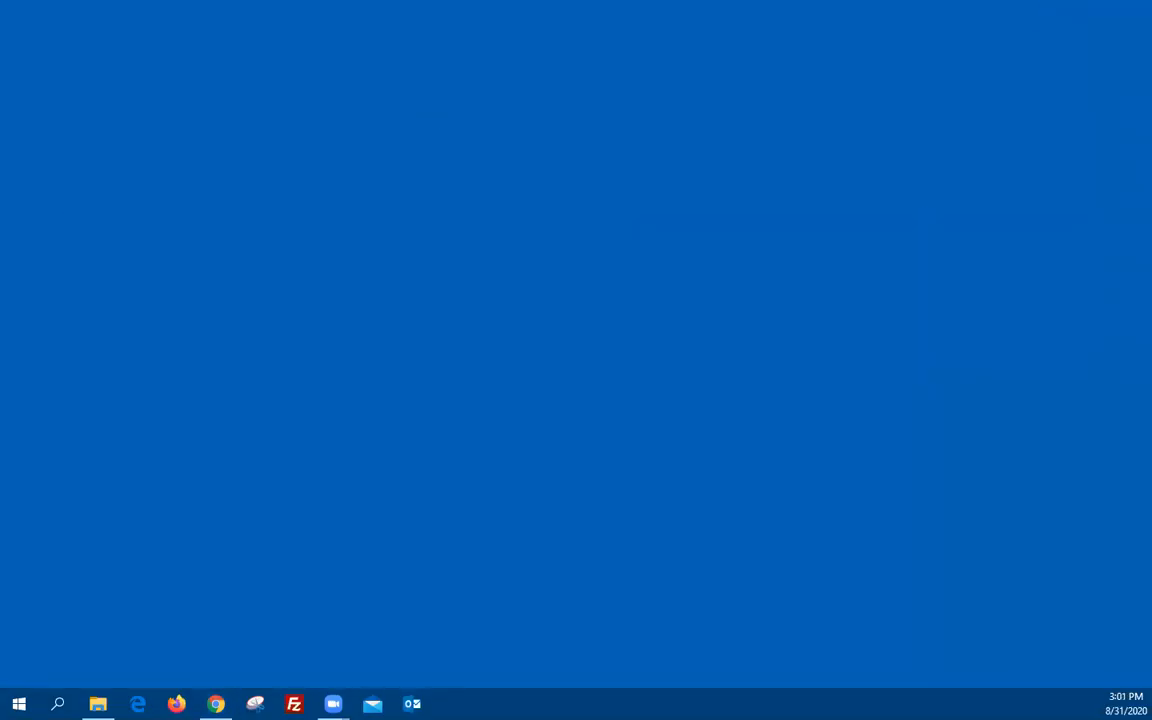
drag(1, 98, 108, 79)
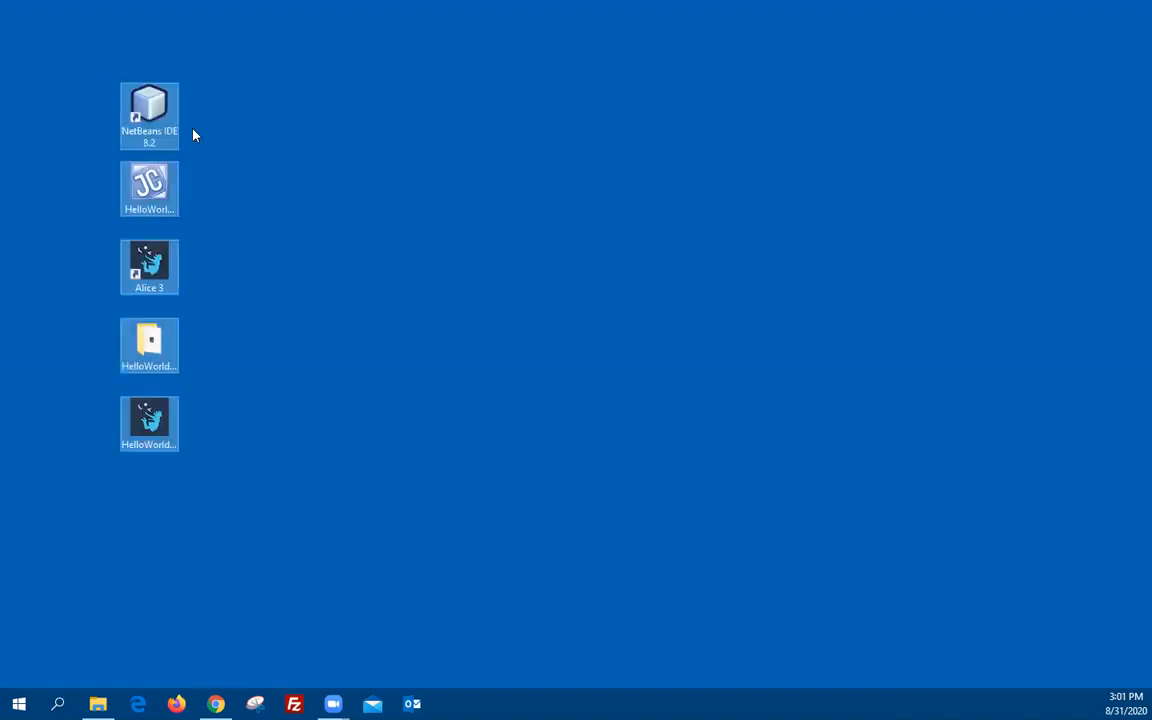
drag(163, 135, 70, 38)
click(268, 119)
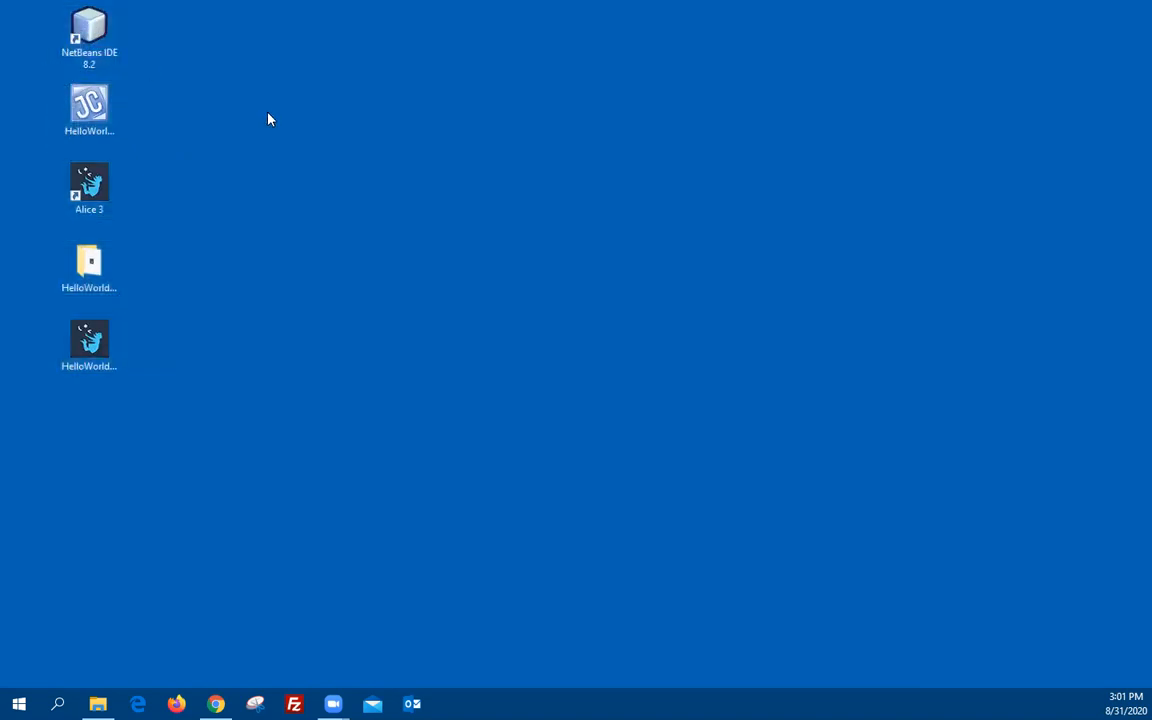
Rearrange the desktop icons: set HelloWorld.java apart, place Alice 3 beneath NetBeans, and put HelloWorld.a3p on the same row as the HelloWorld.bak folder
click(94, 112)
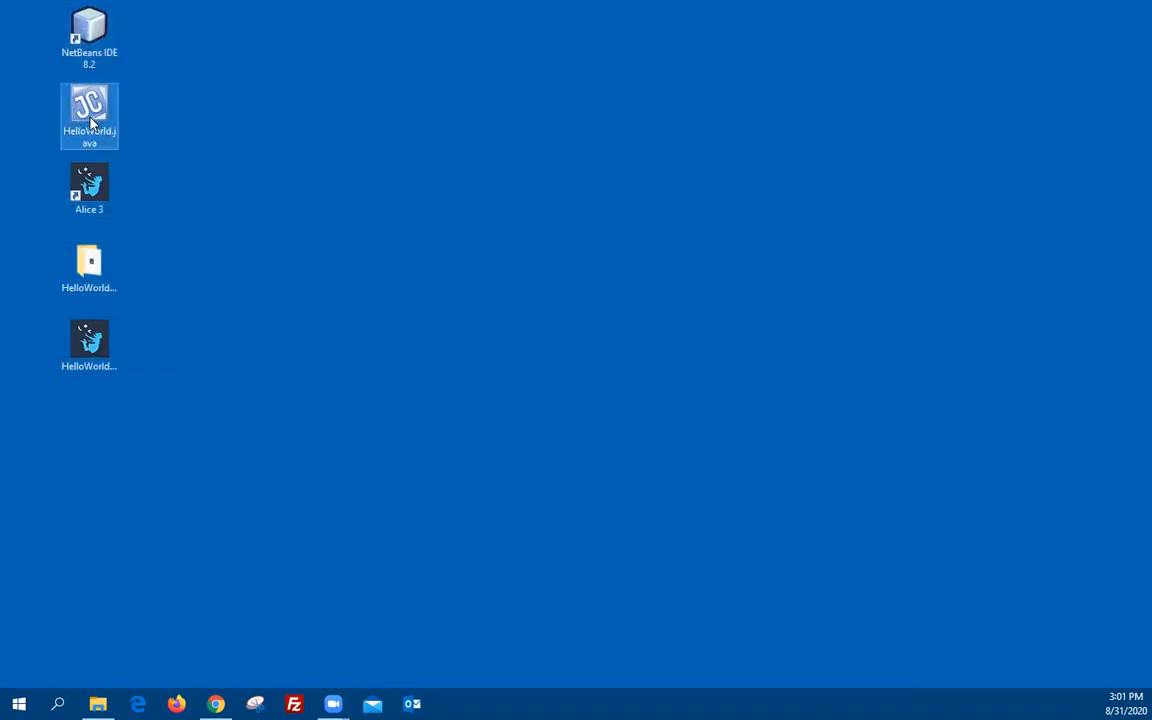
drag(93, 117, 378, 124)
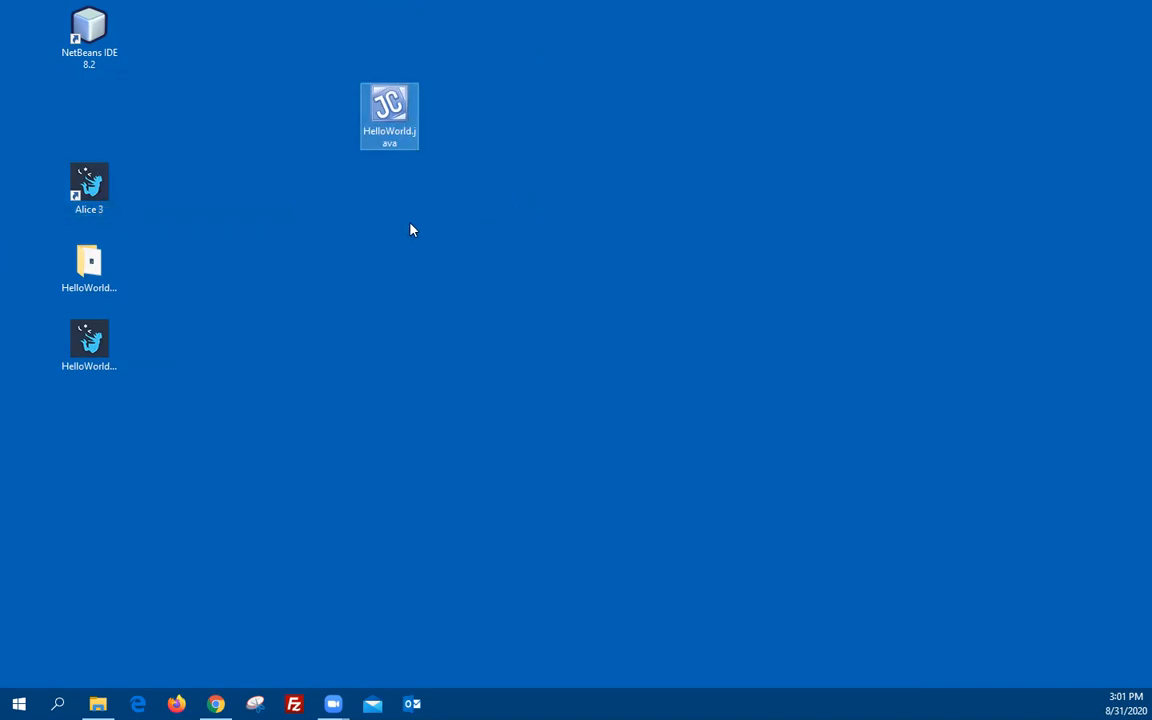
drag(82, 176, 82, 112)
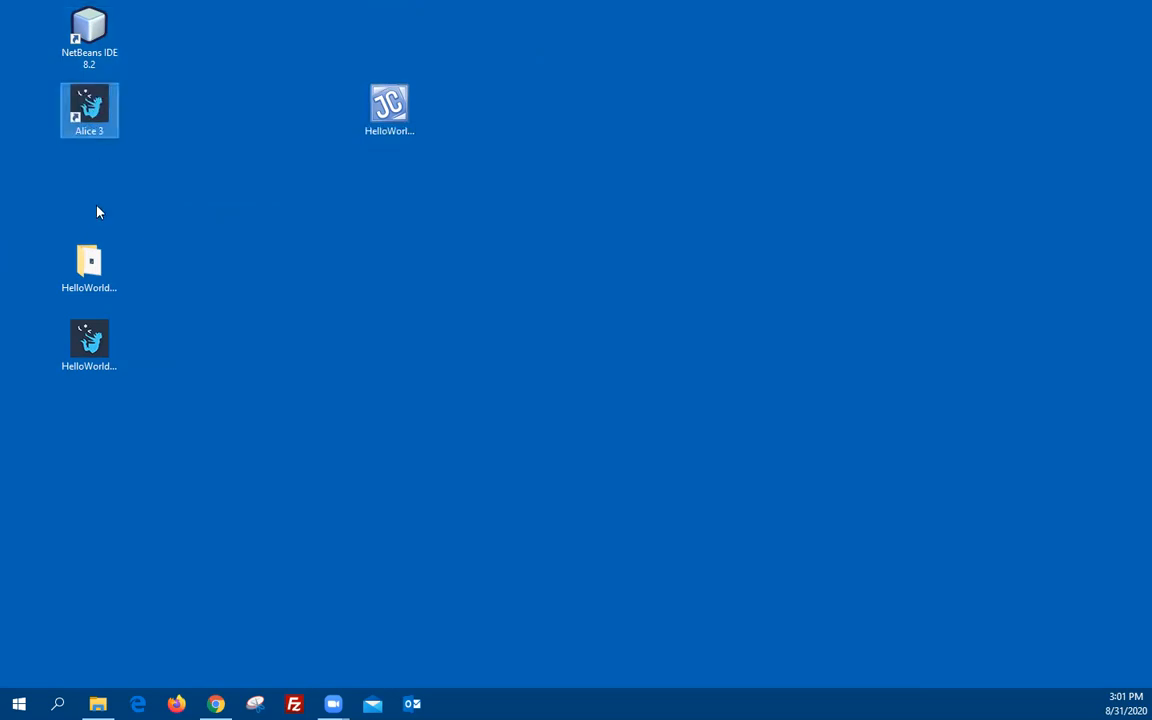
click(86, 267)
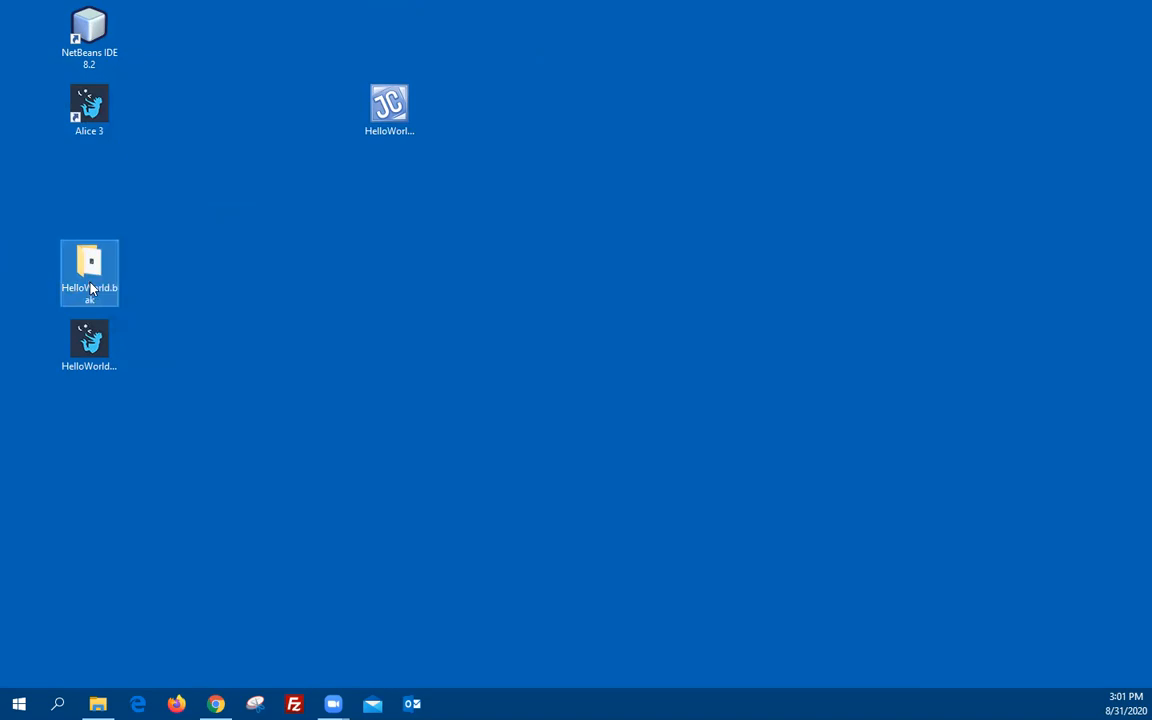
ctrl+click(88, 345)
drag(88, 345, 177, 303)
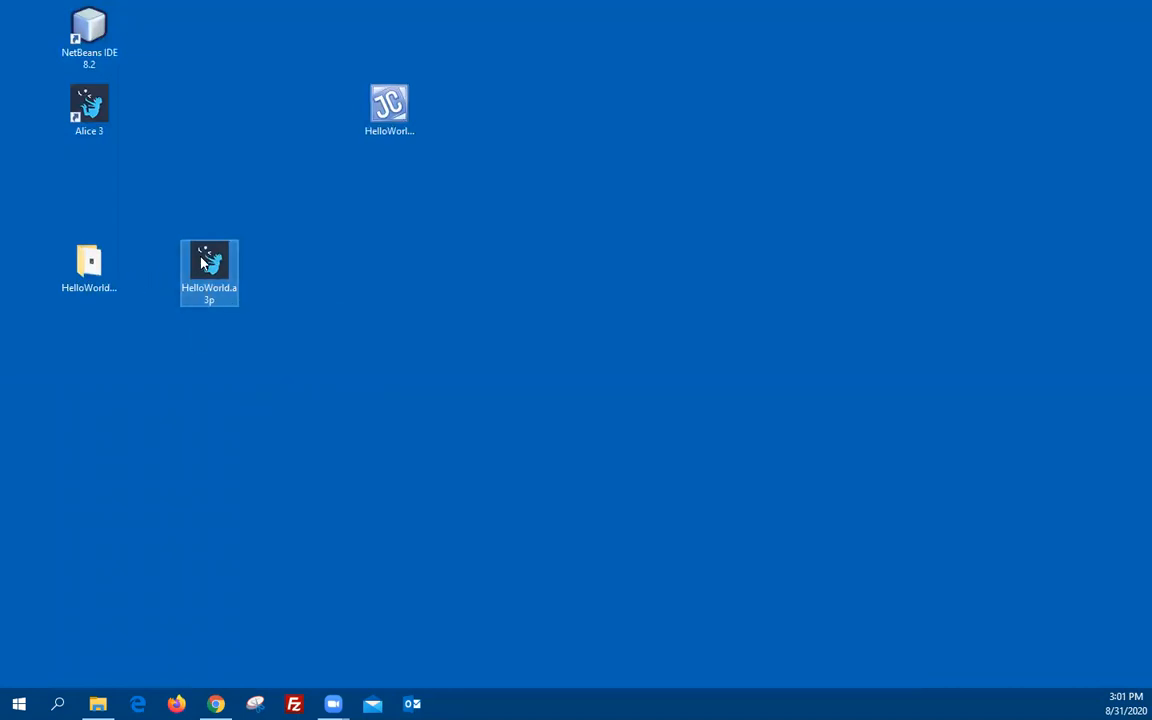
drag(97, 265, 126, 280)
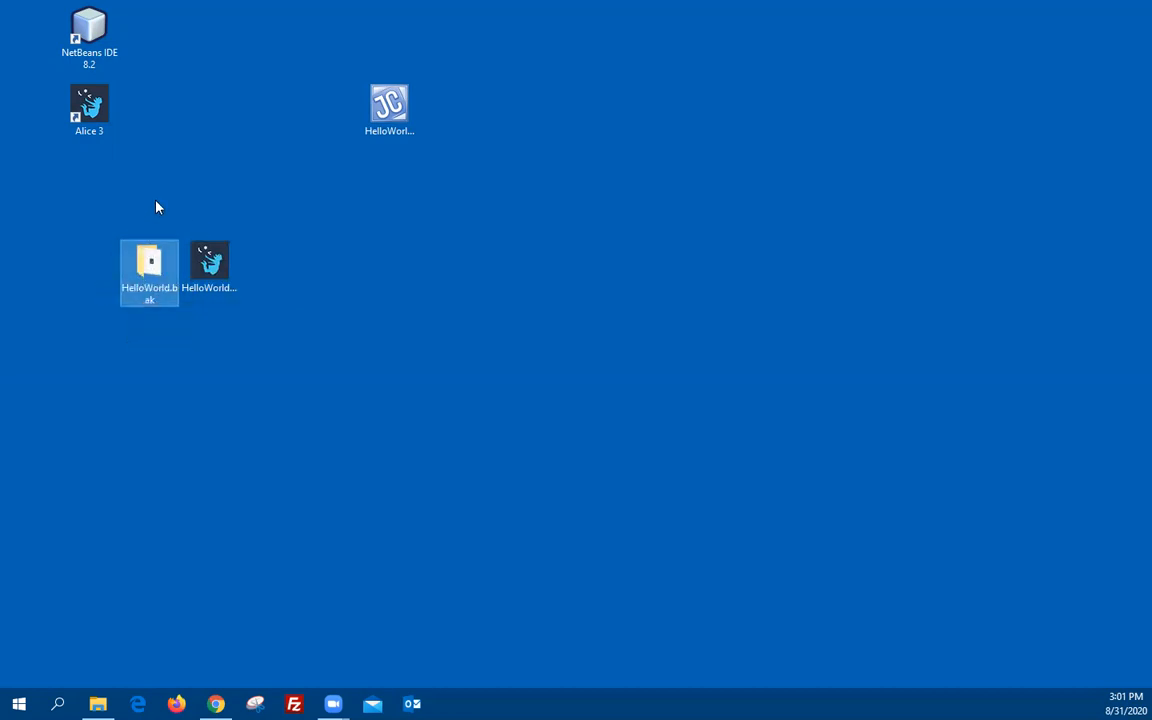
drag(154, 290, 90, 275)
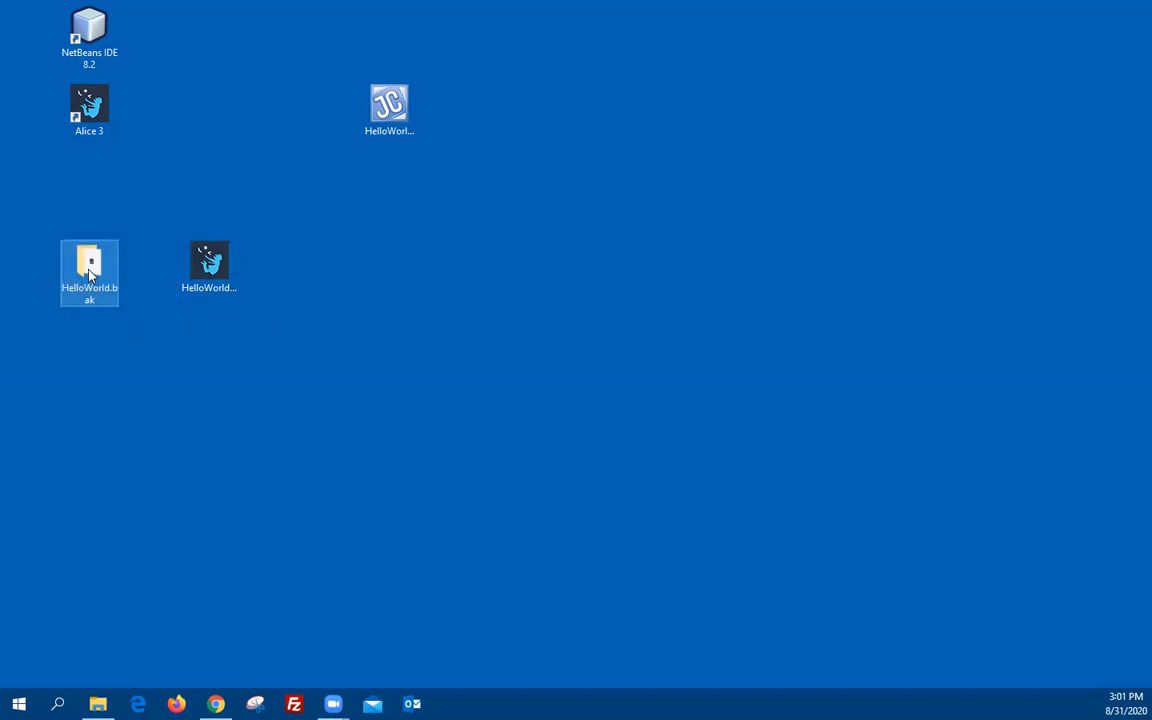
Open HelloWorld.a3p from the desktop, run the world twice to check it, and close Alice
click(214, 266)
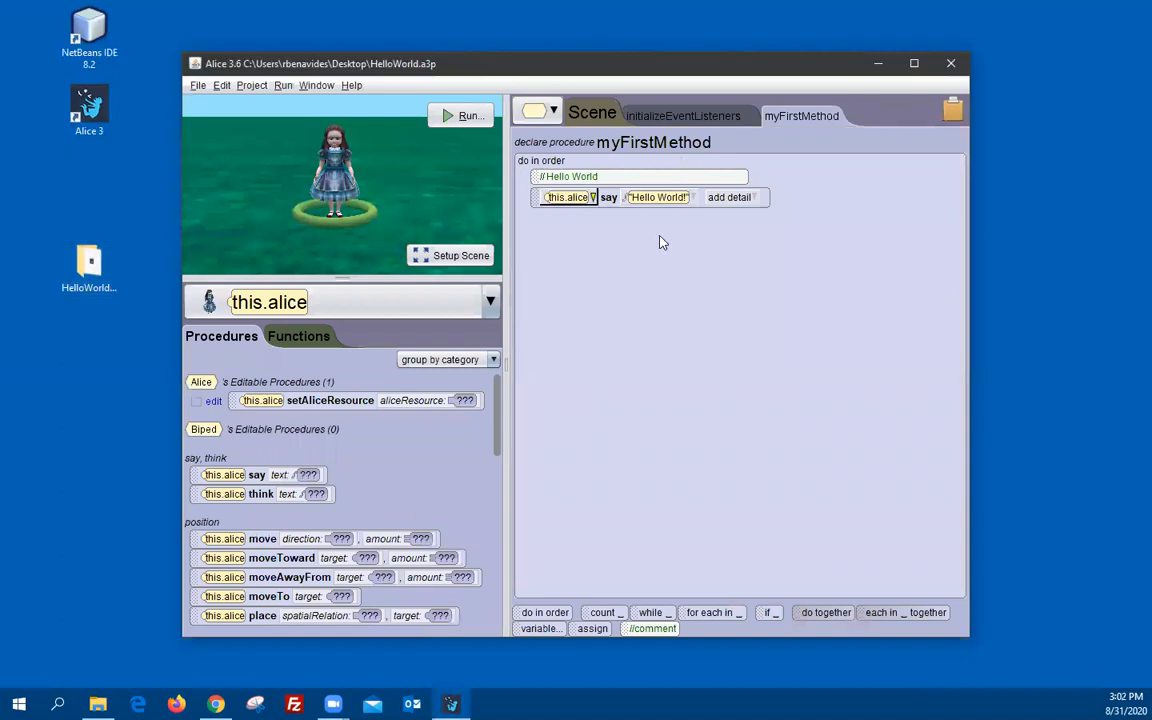
click(463, 116)
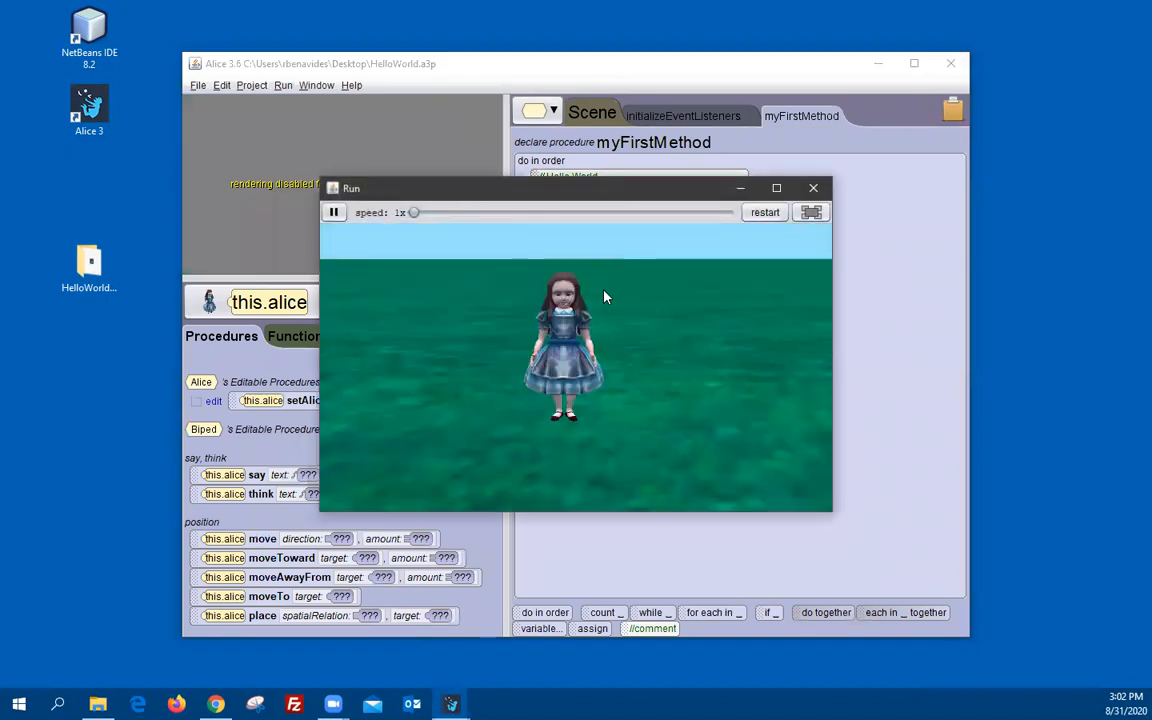
click(813, 188)
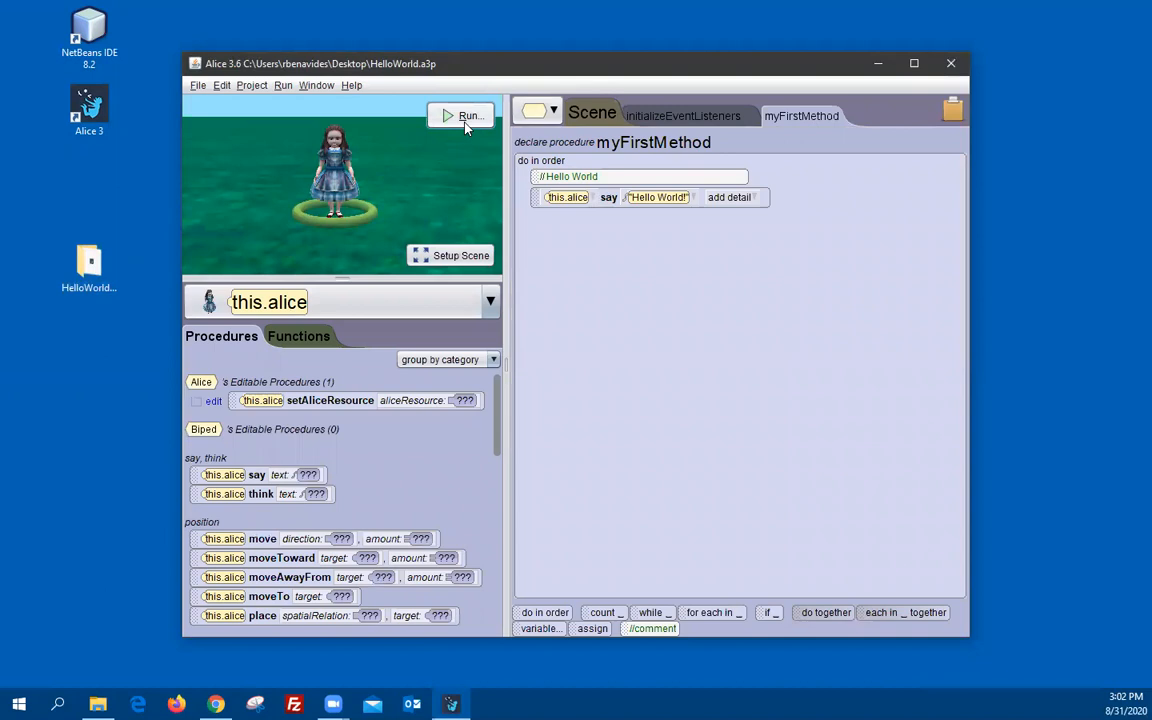
click(465, 116)
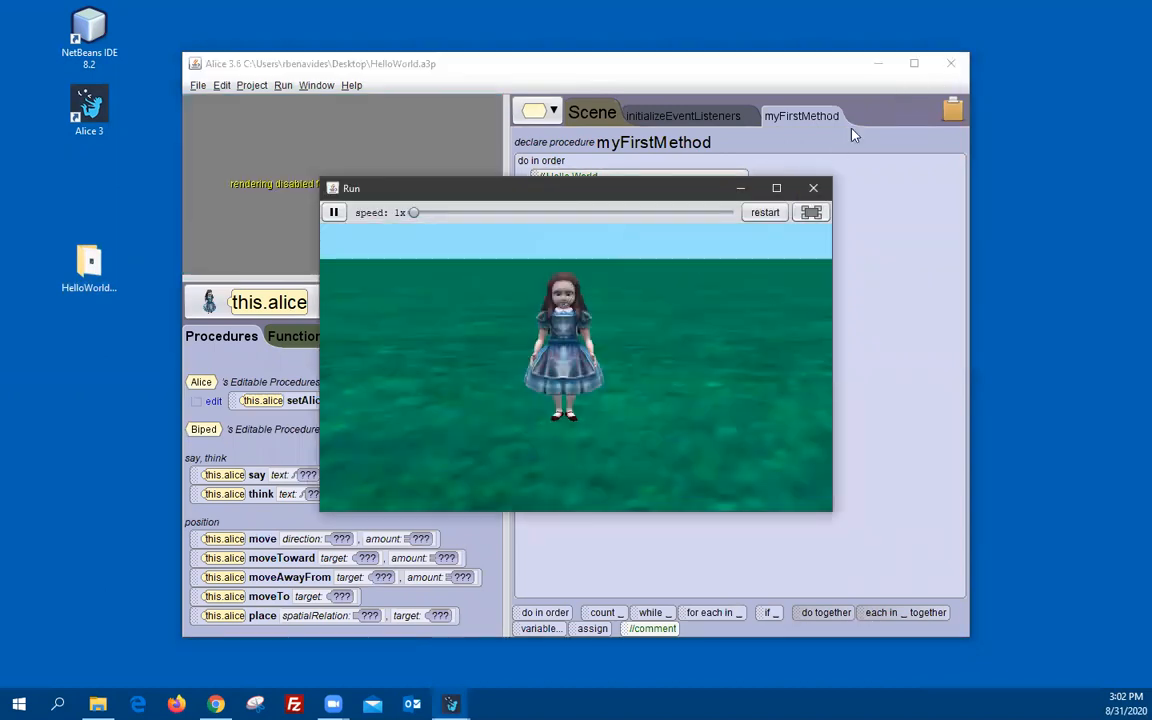
click(813, 188)
click(951, 64)
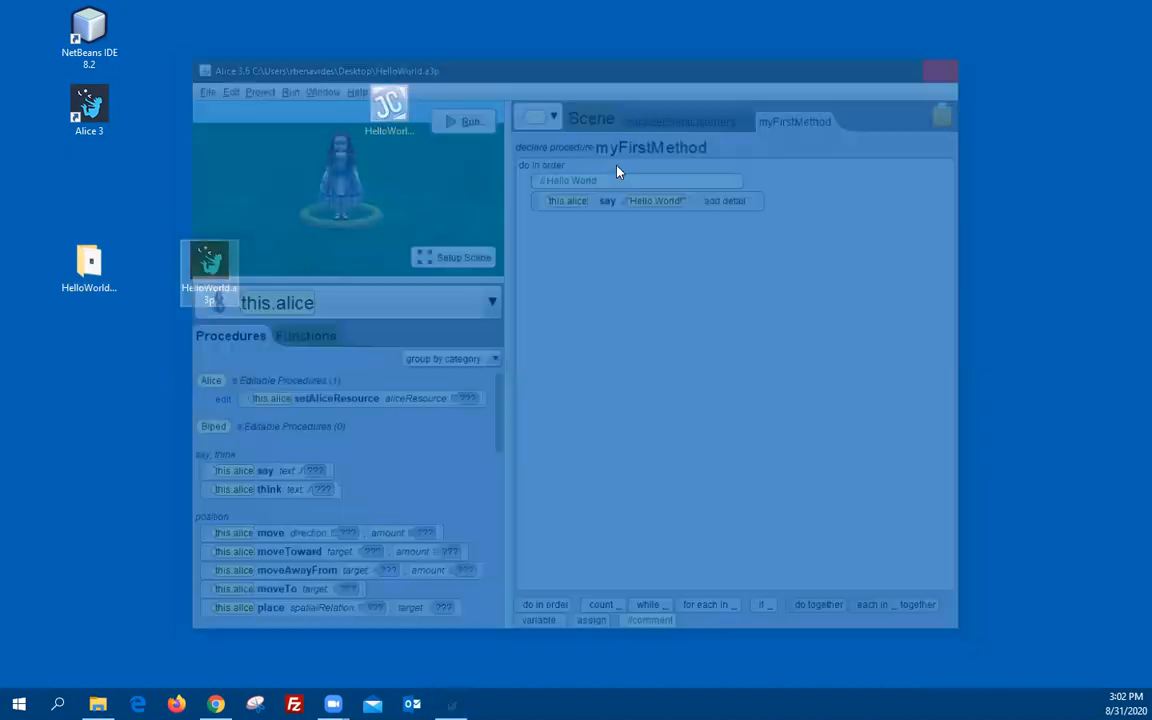
click(92, 274)
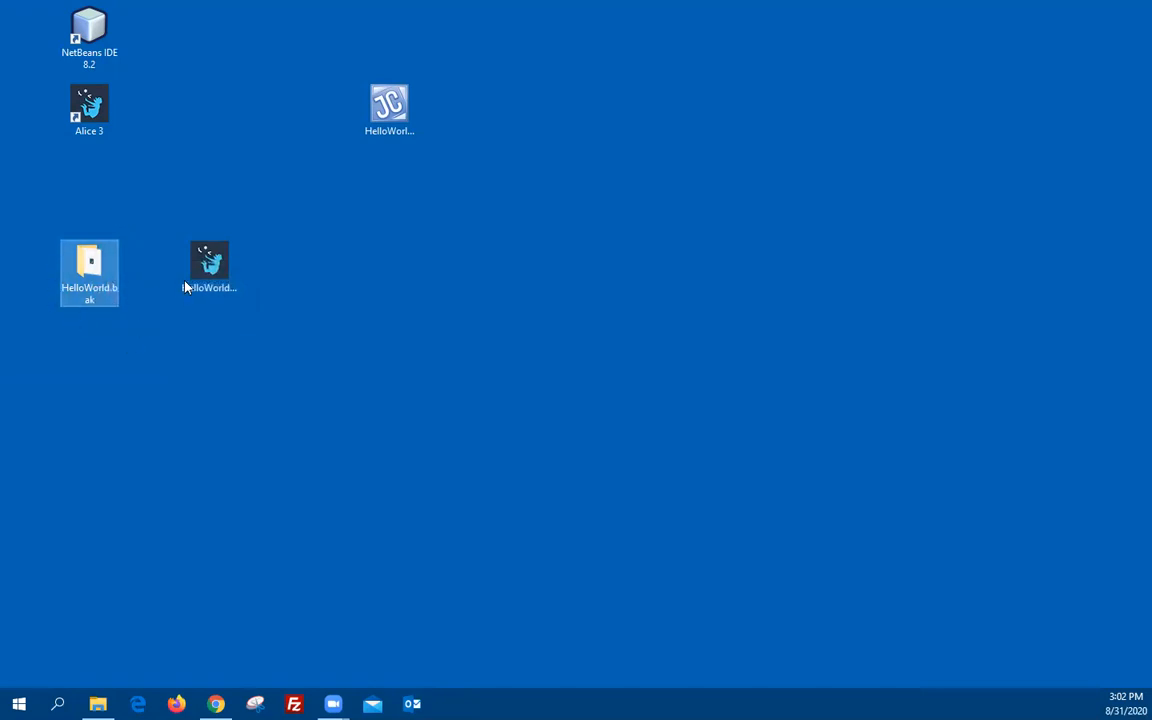
click(215, 263)
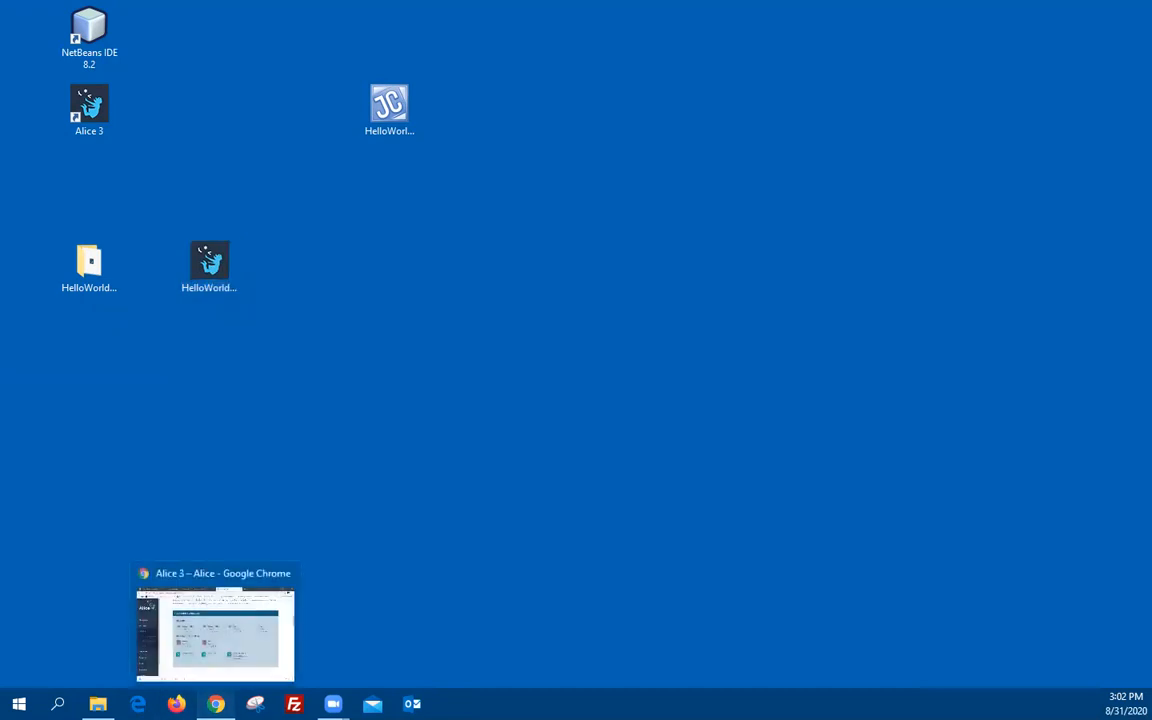
Switch to Chrome, return to InstallDirectionsWindows.PDF and review the Step 3 directions for installing the NetBeans plugin for Alice
click(216, 704)
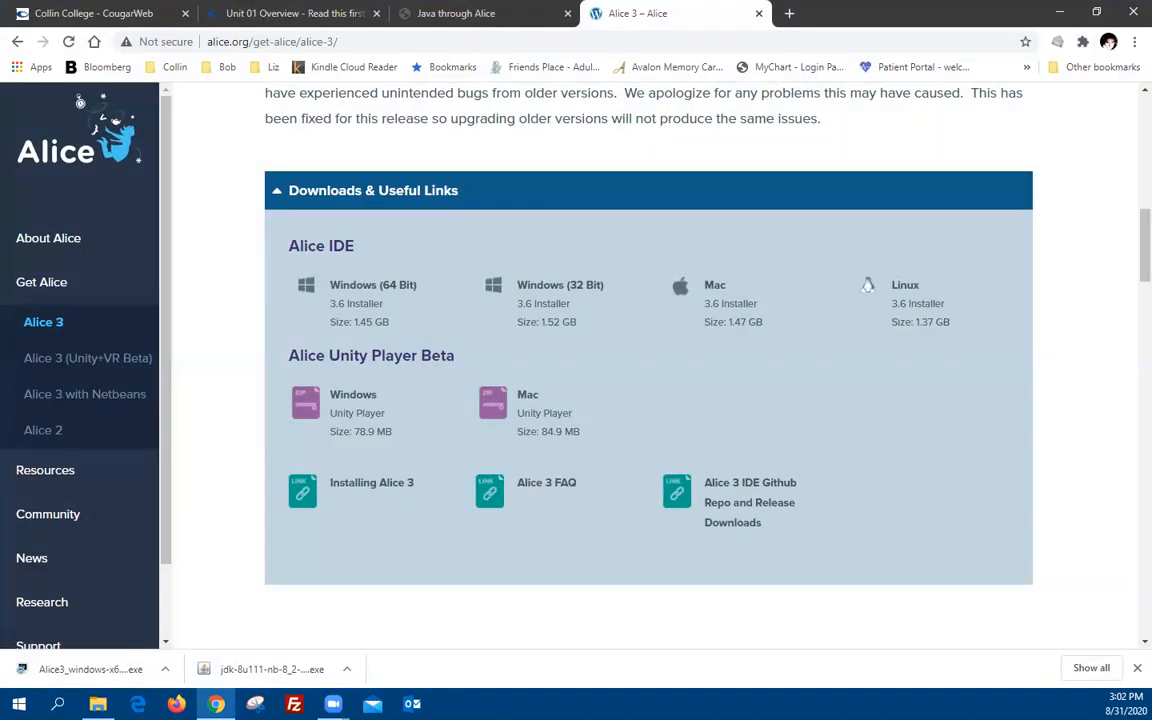
click(16, 42)
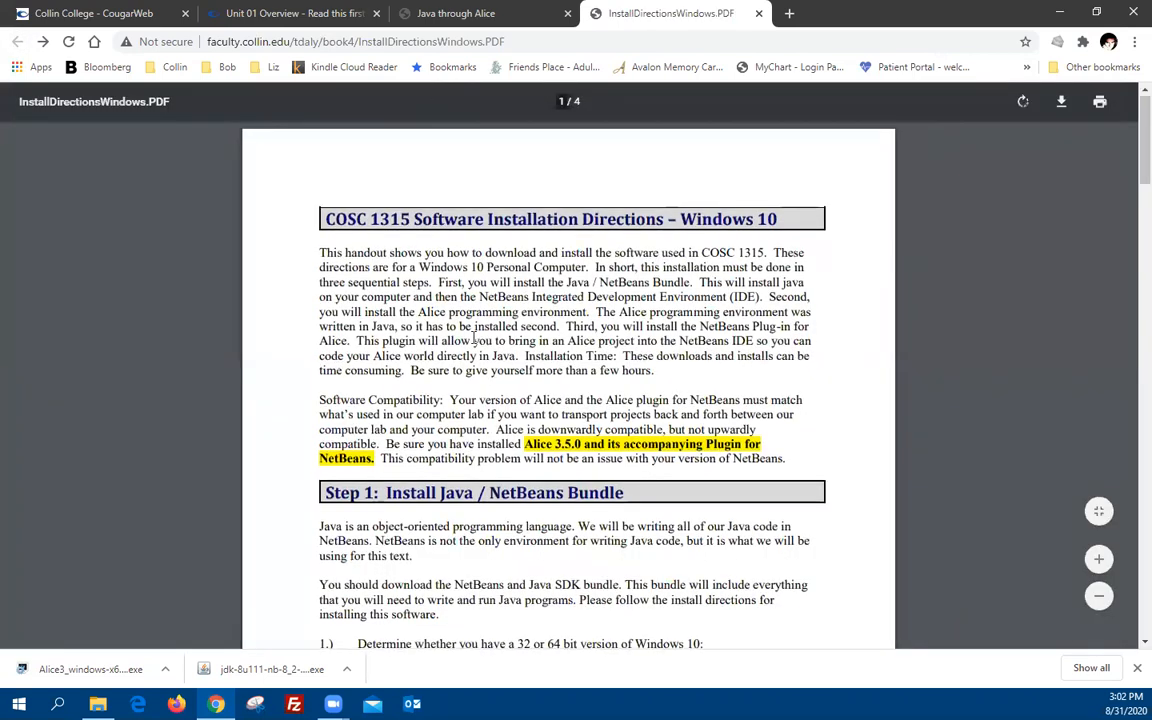
scroll(470, 343, down, 5)
scroll(470, 343, down, 15)
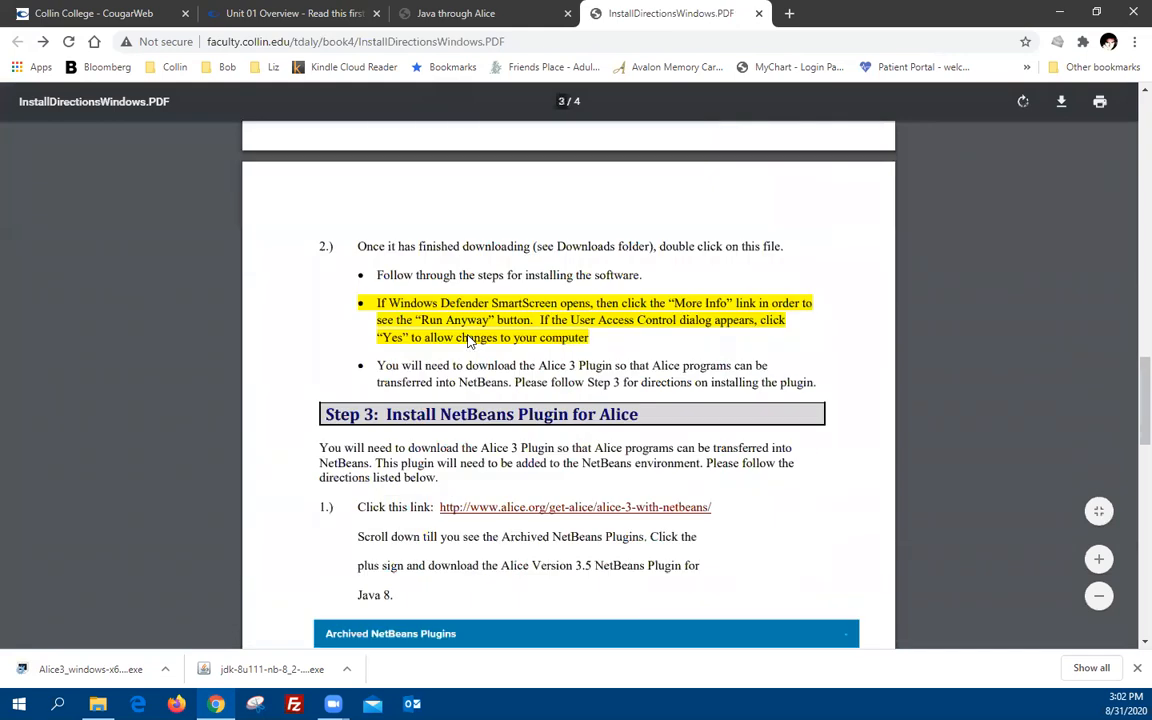
scroll(472, 347, down, 10)
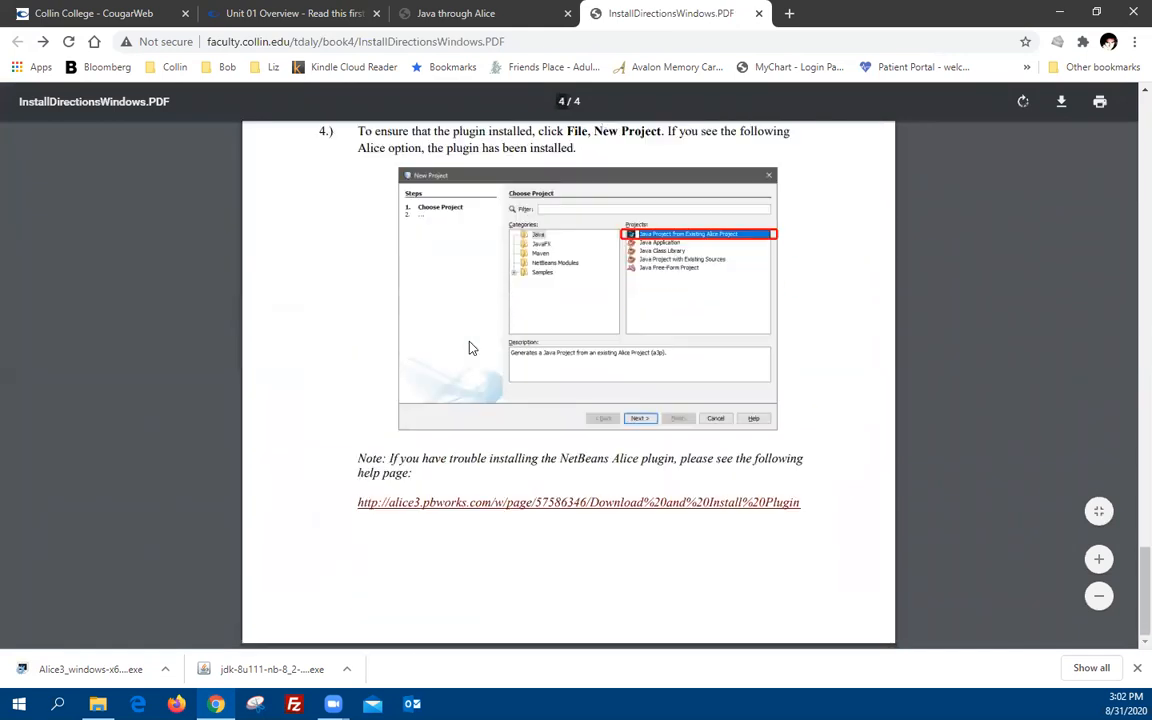
scroll(472, 347, up, 8)
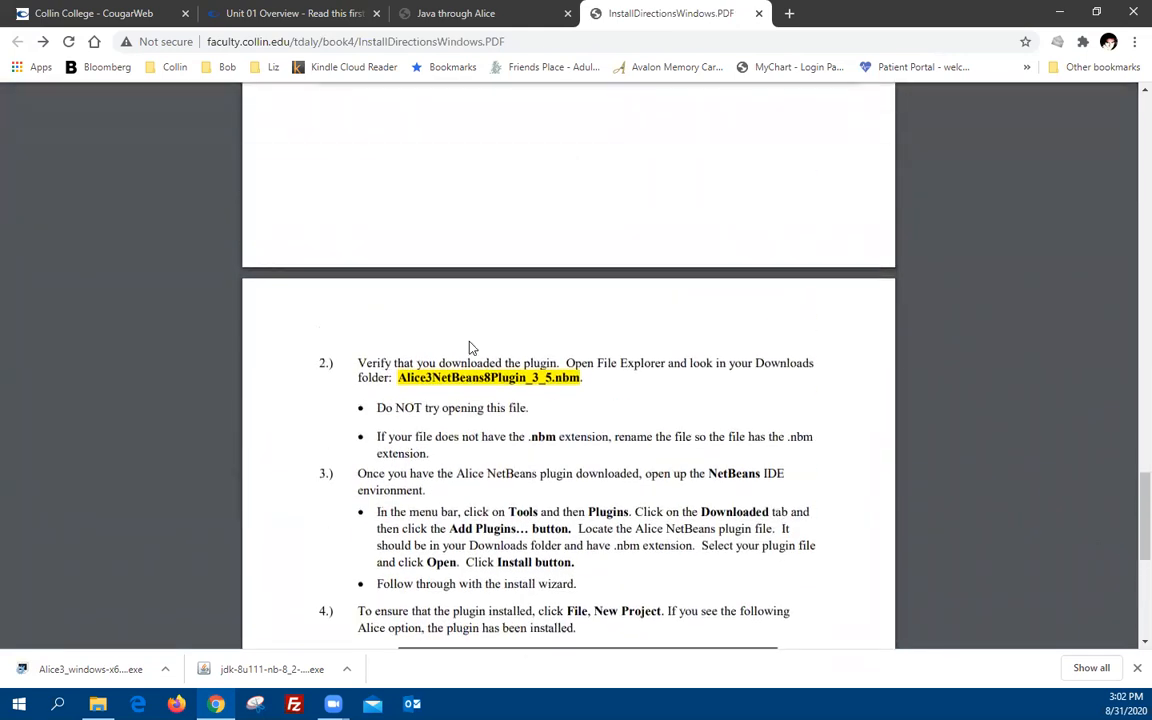
scroll(472, 347, up, 3)
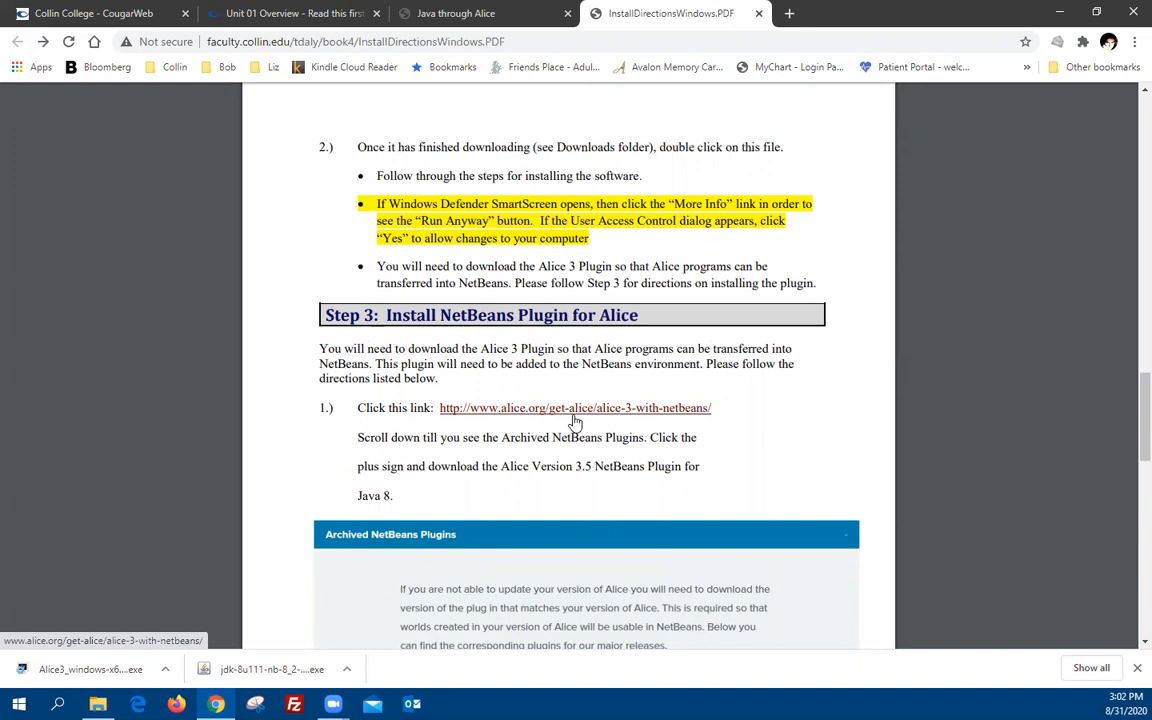
scroll(575, 422, down, 10)
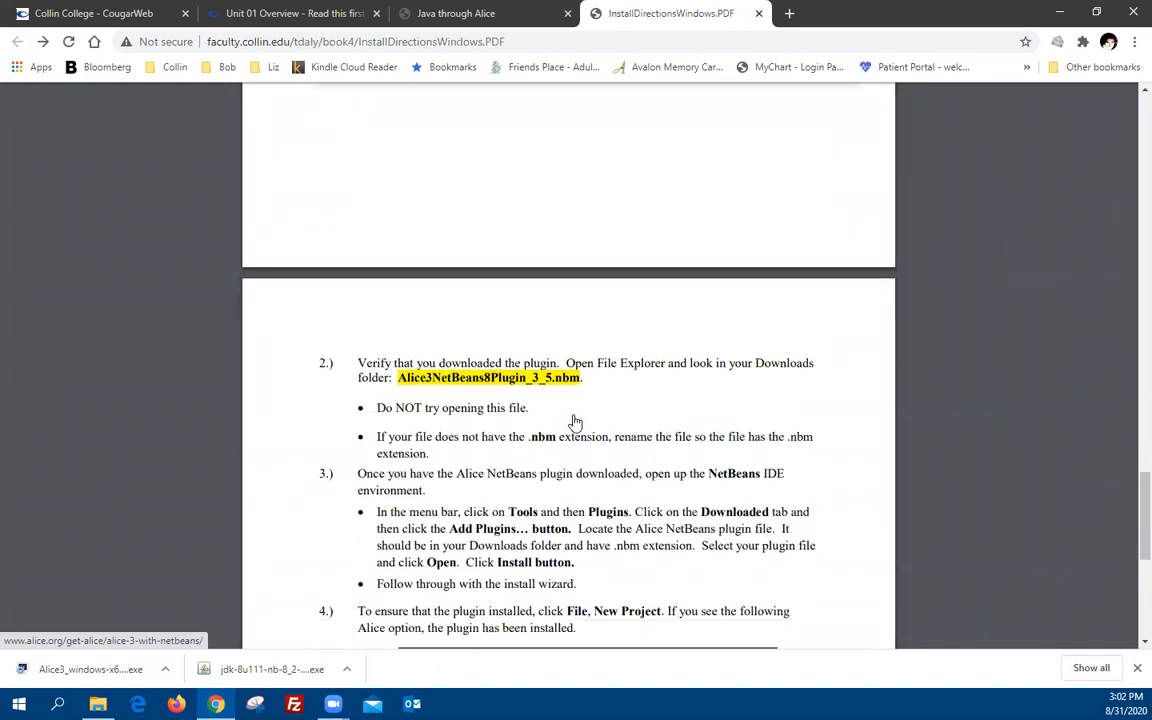
scroll(575, 422, up, 3)
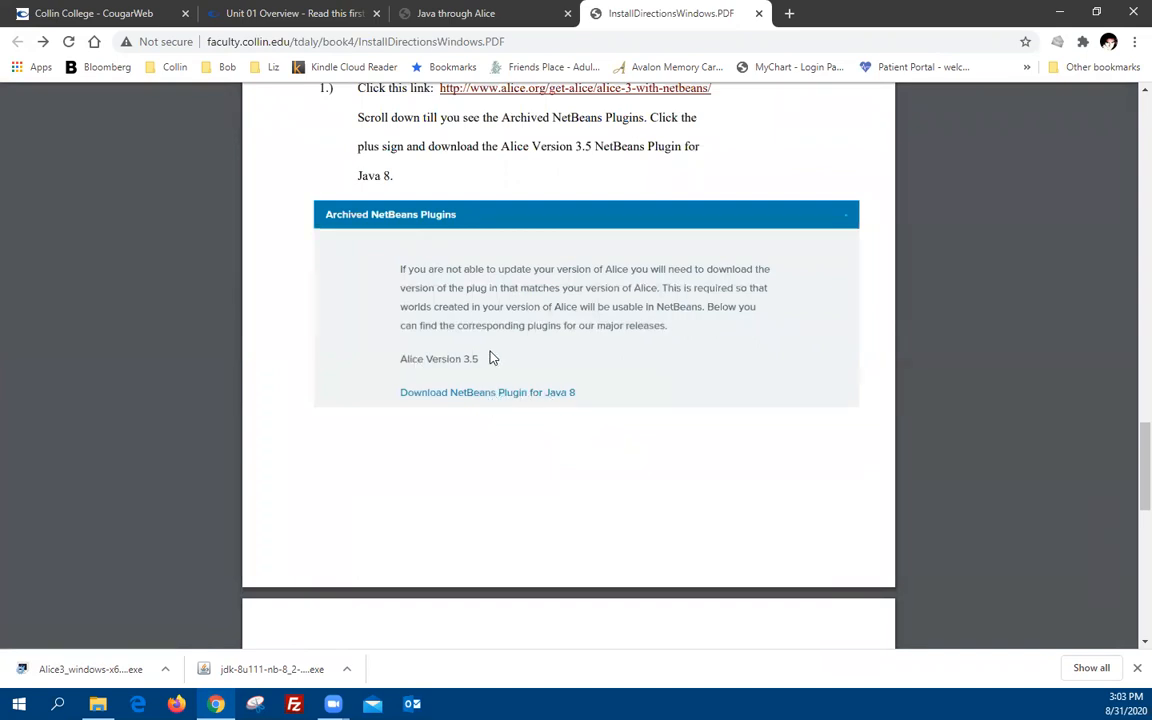
scroll(491, 358, up, 1)
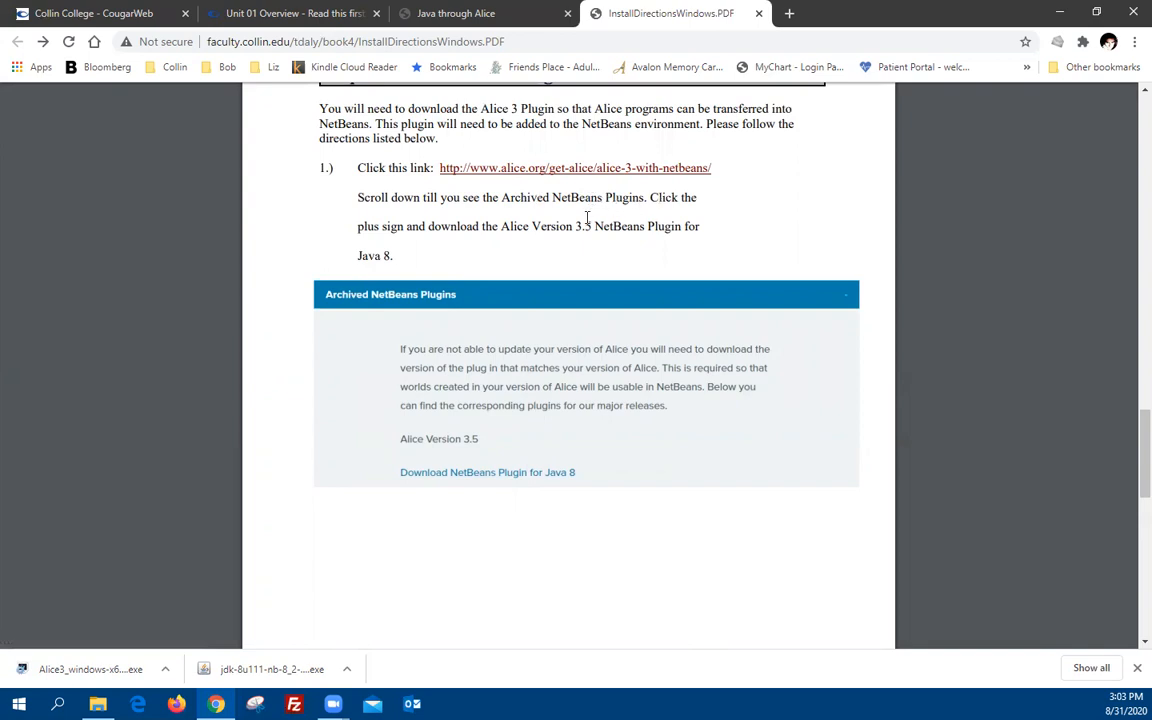
Open the alice.org link from Step 3 and read through the Alice 3 with Netbeans page to its Downloads & Useful Links section
click(582, 174)
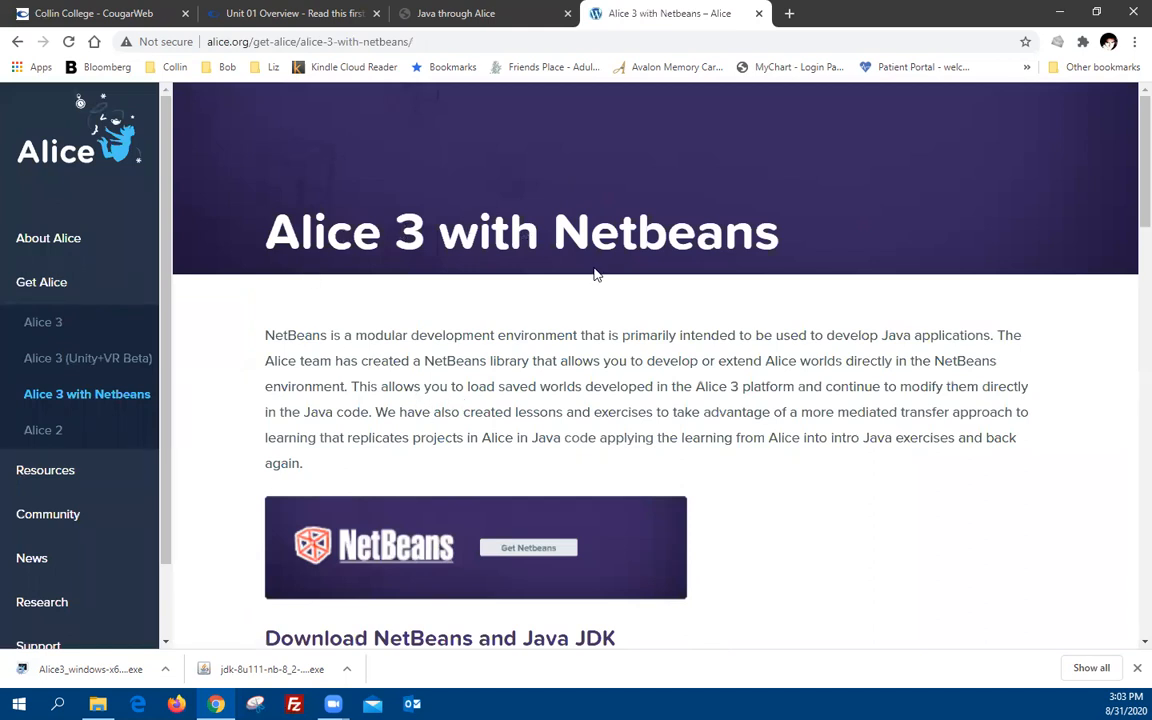
scroll(785, 340, down, 5)
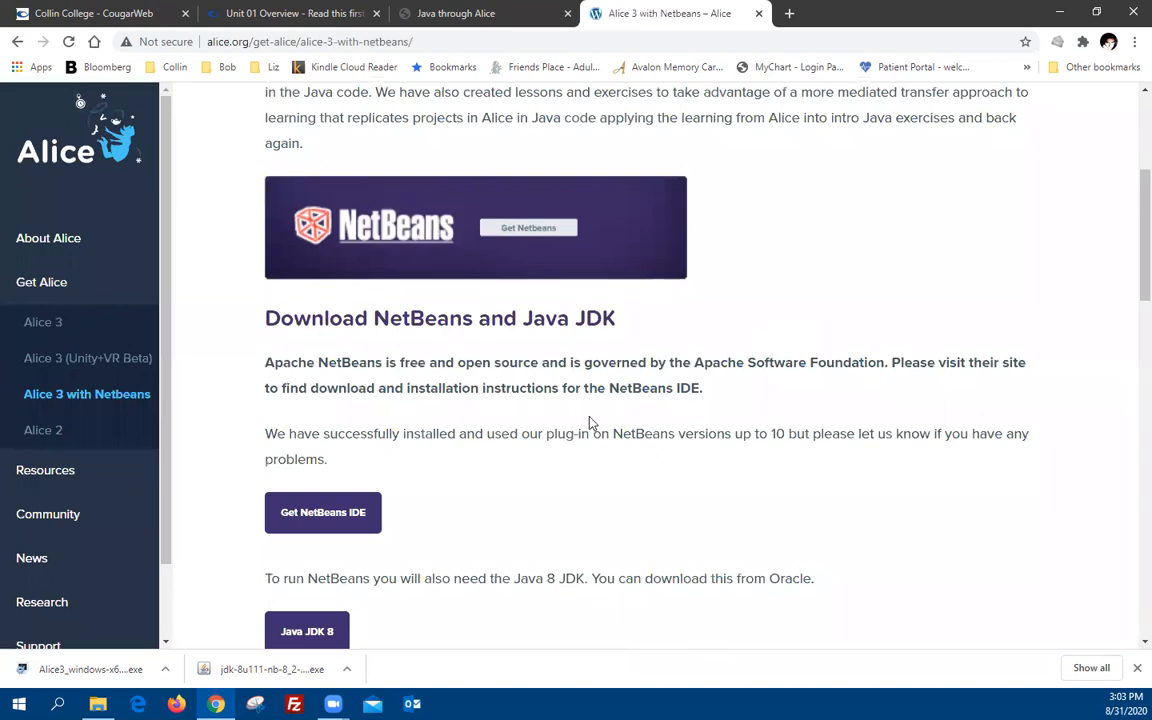
scroll(590, 422, up, 5)
scroll(590, 420, down, 6)
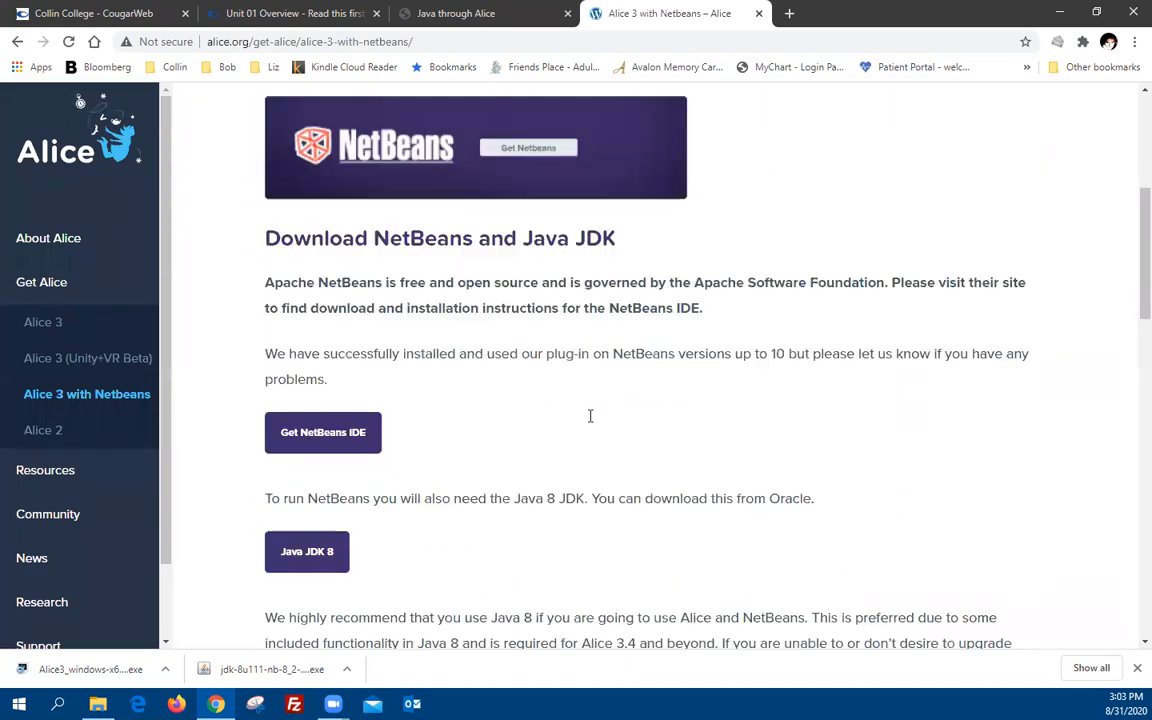
scroll(590, 416, down, 1)
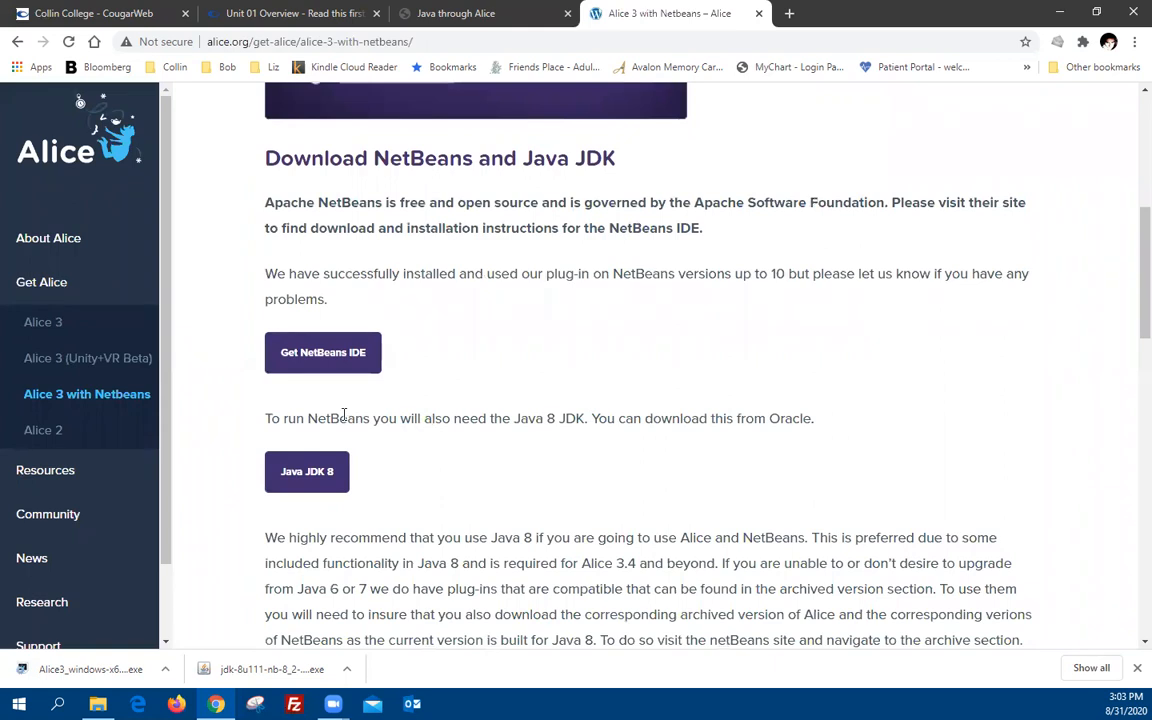
scroll(362, 470, down, 3)
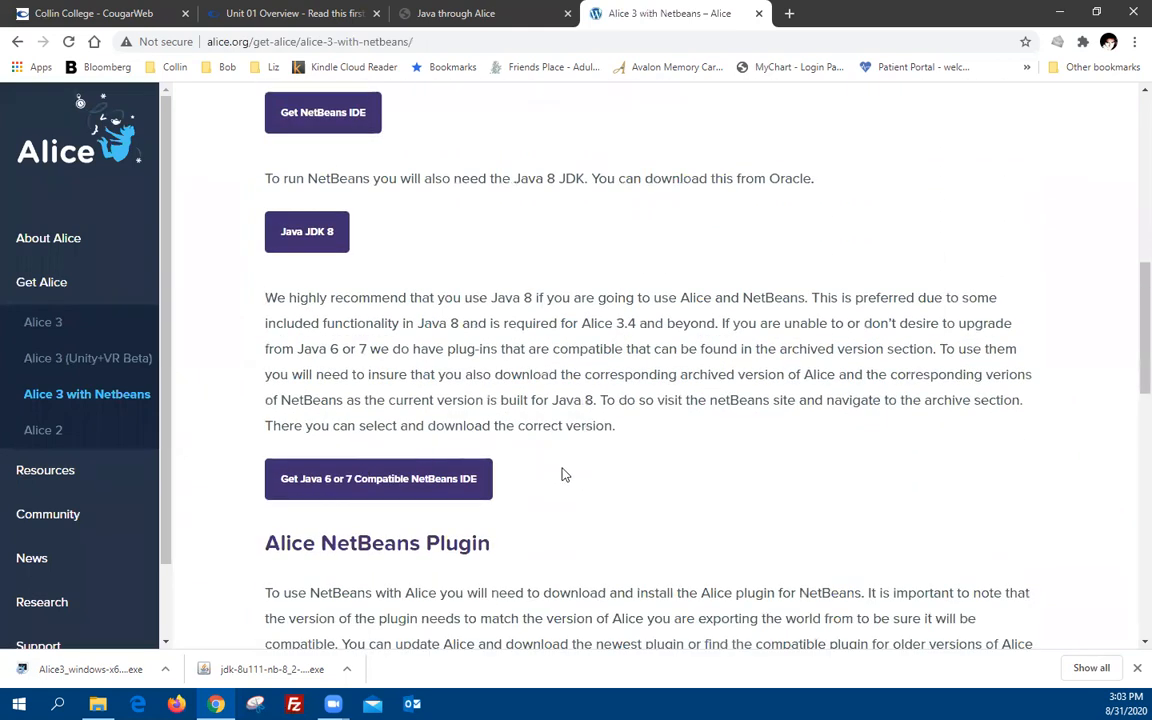
scroll(565, 476, down, 2)
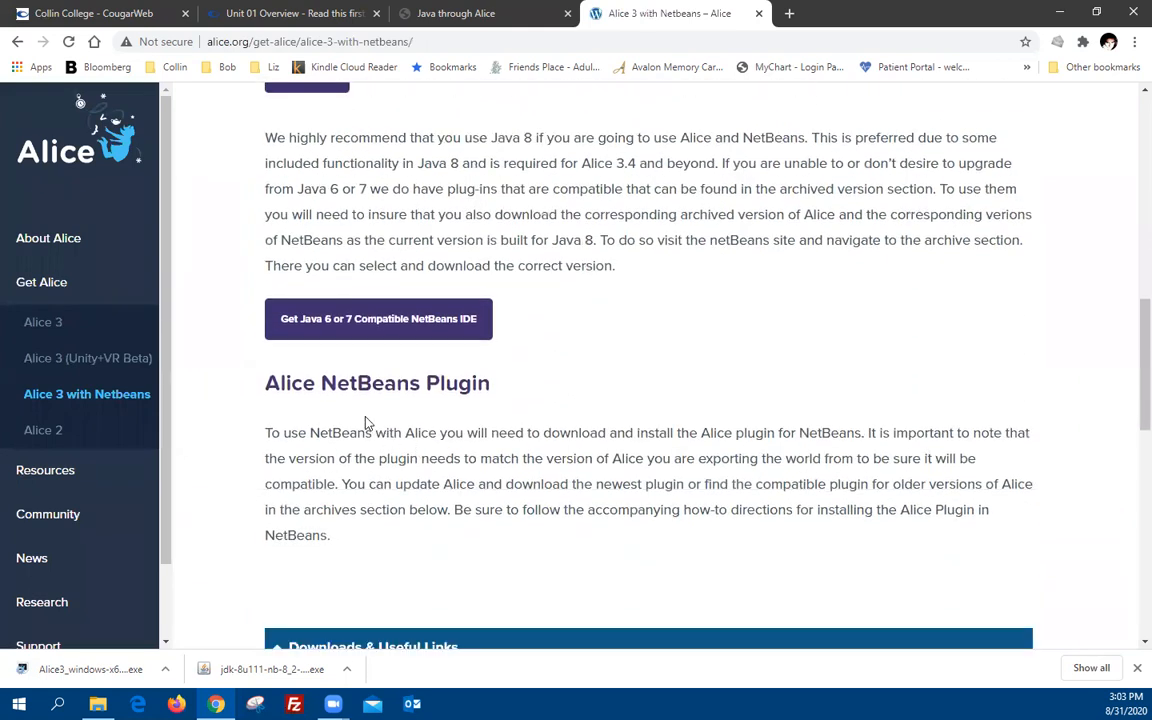
scroll(366, 424, down, 1)
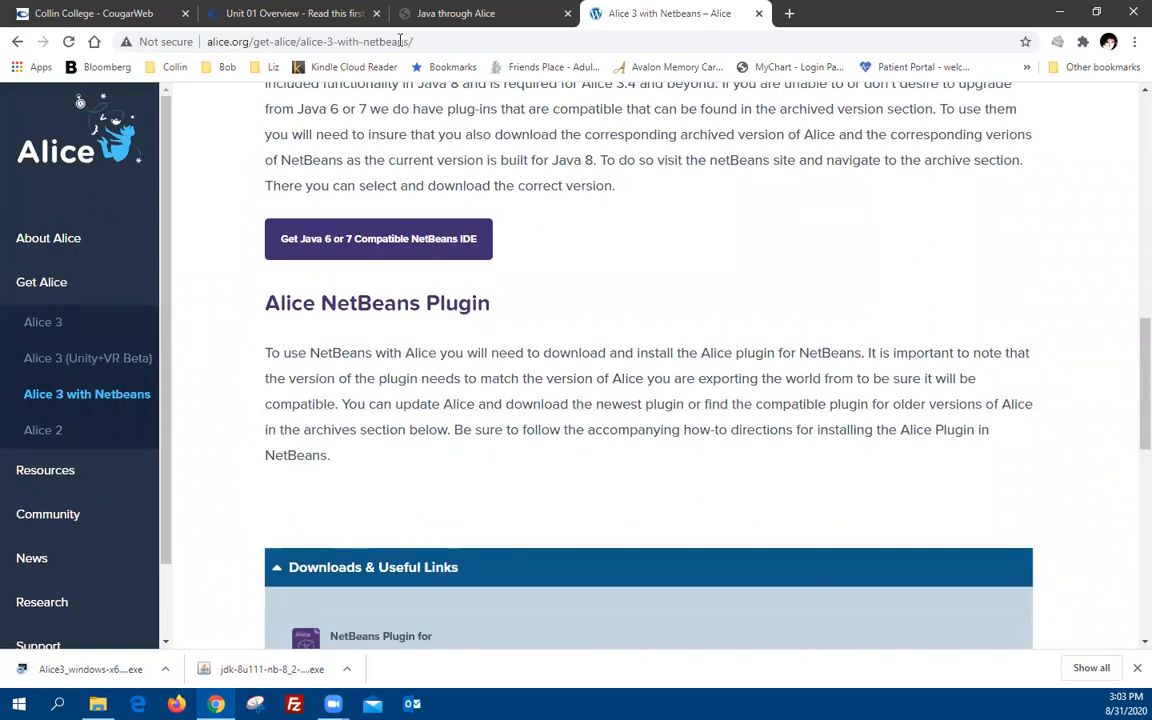
scroll(540, 141, up, 8)
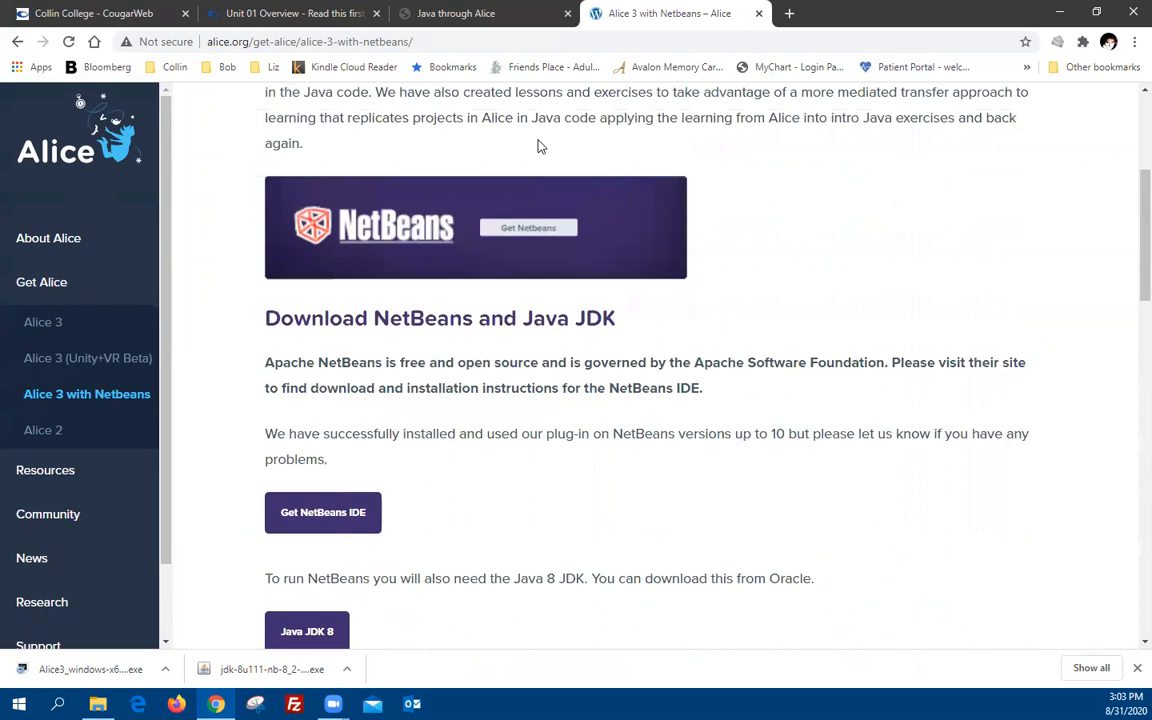
scroll(538, 146, down, 9)
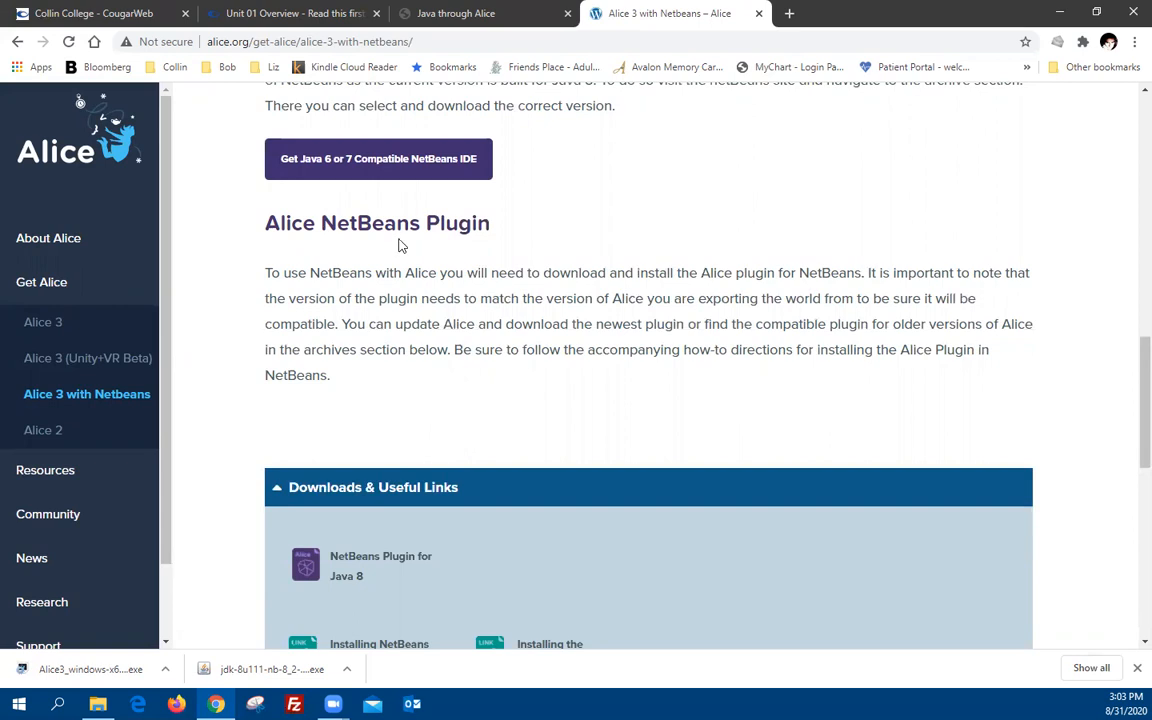
scroll(367, 273, down, 2)
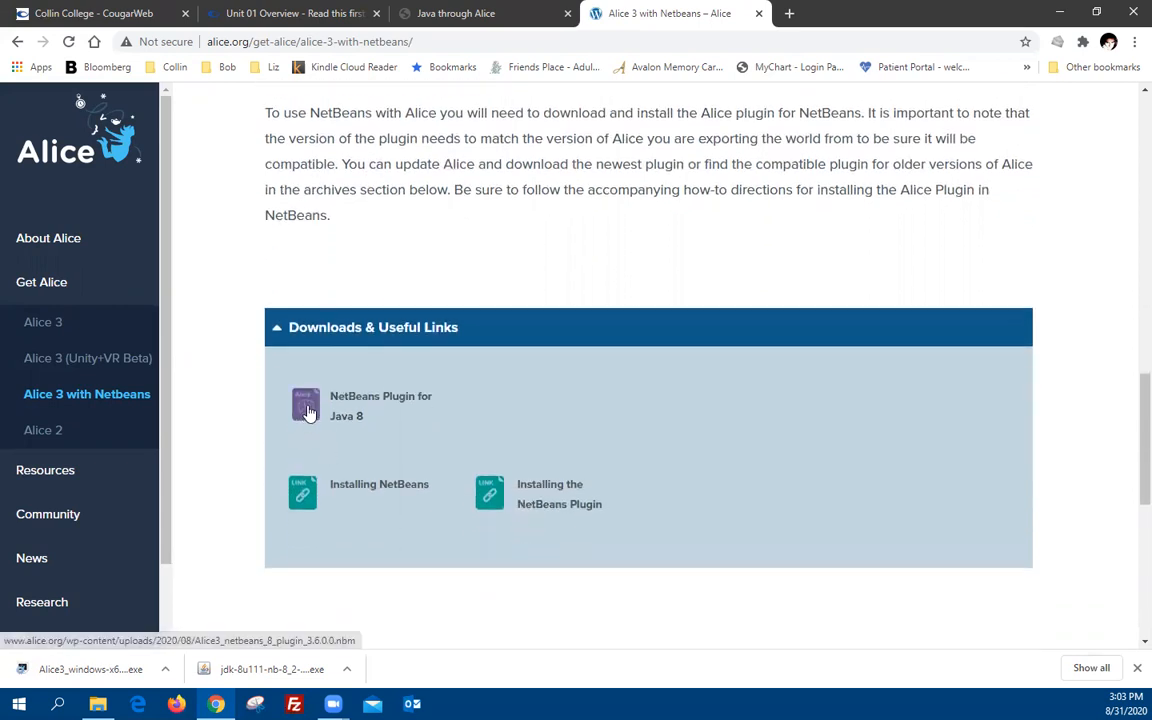
Expand the Archived NetBeans Plugins section and try the Java 8 plugin download for Alice Version 3.5
scroll(309, 412, down, 4)
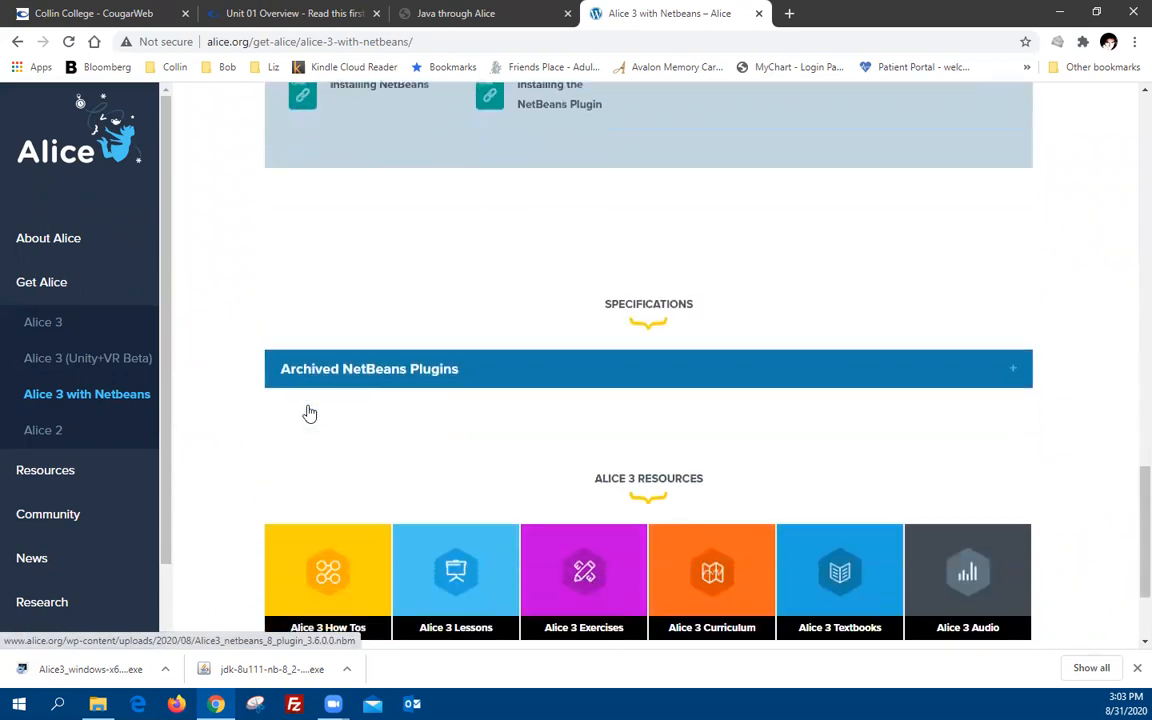
click(356, 377)
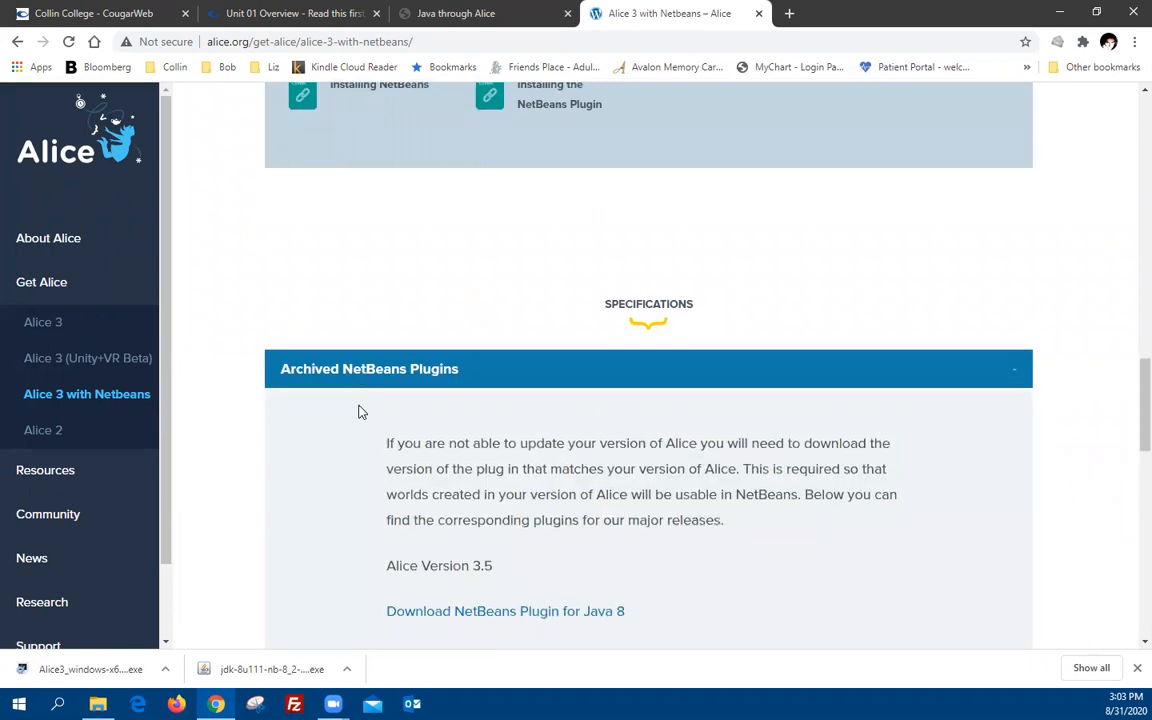
scroll(429, 615, down, 1)
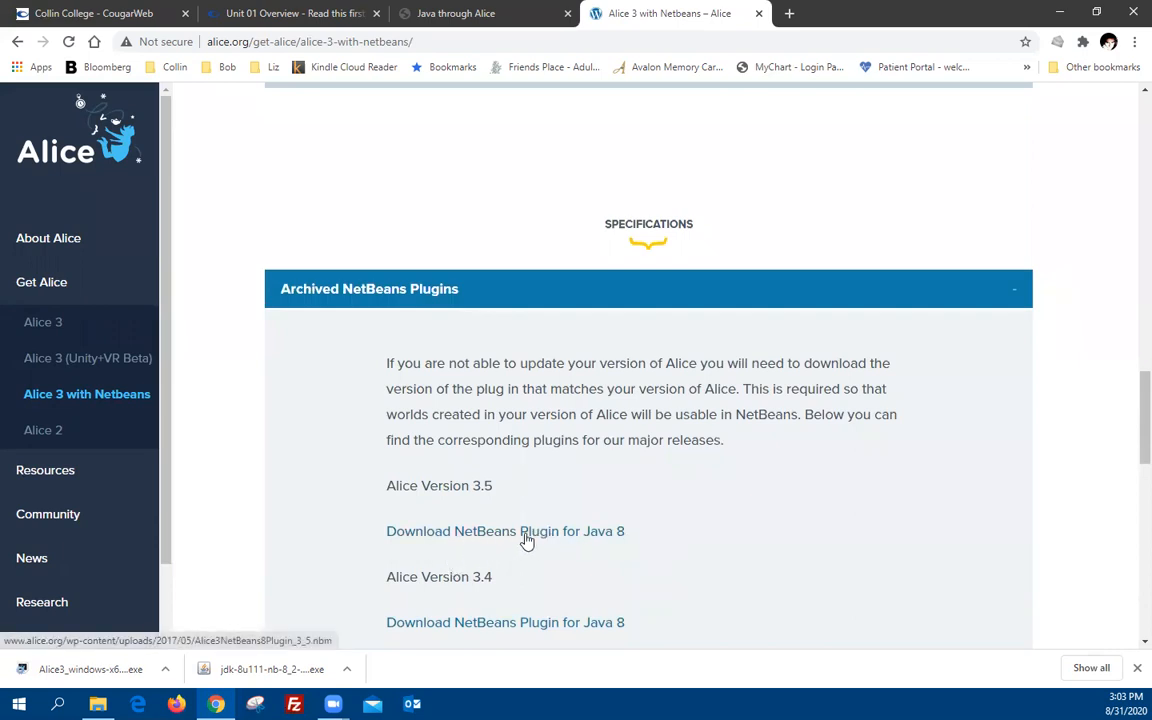
click(618, 537)
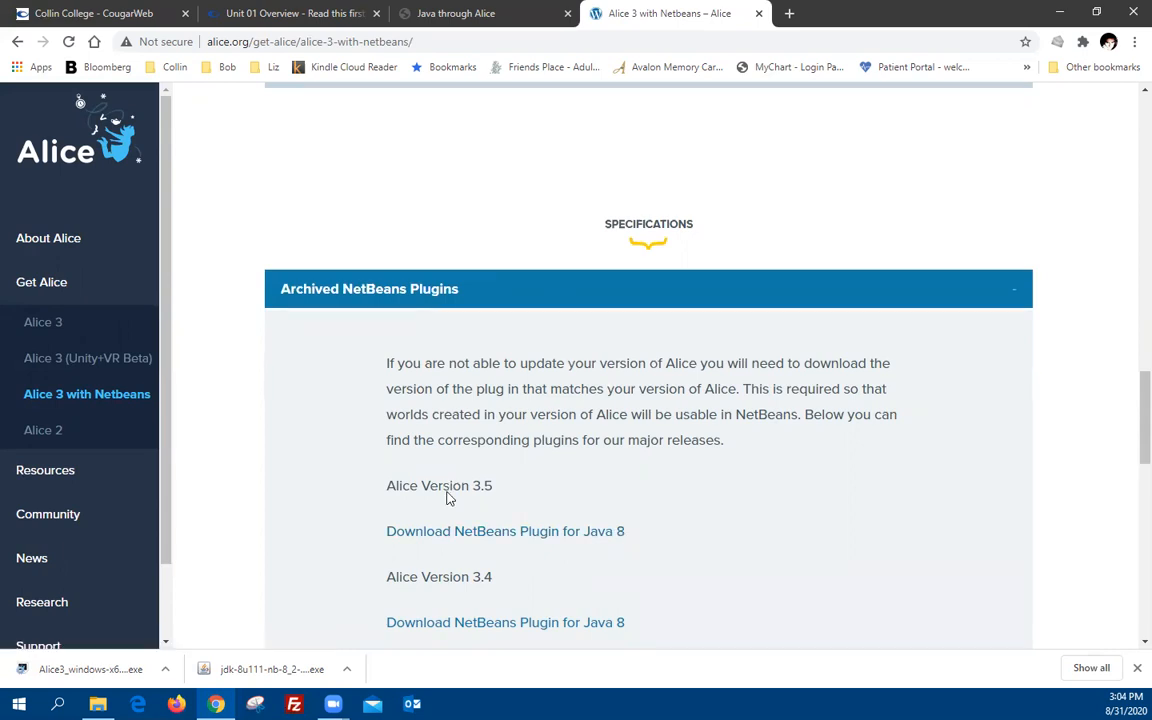
Download the NetBeans Plugin for Java 8 from Downloads & Useful Links, saving Alice3_netbeans_8_plugin_3.6.0.0.nbm in the Downloads folder
scroll(435, 507, up, 4)
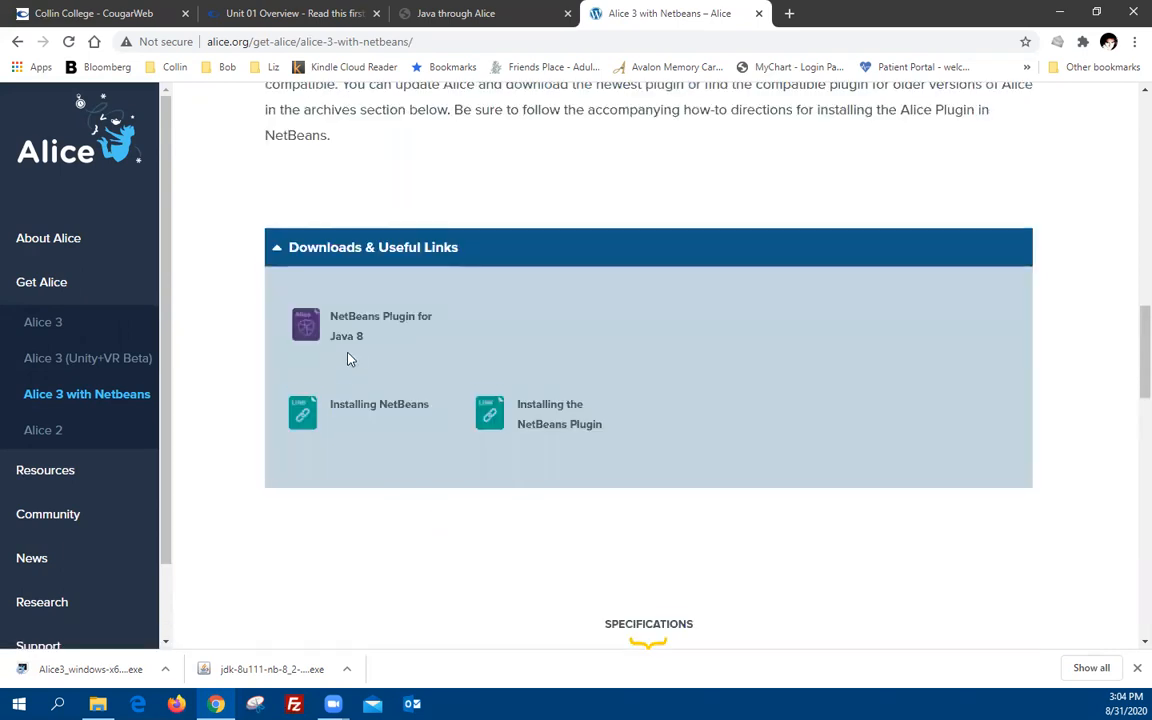
click(350, 338)
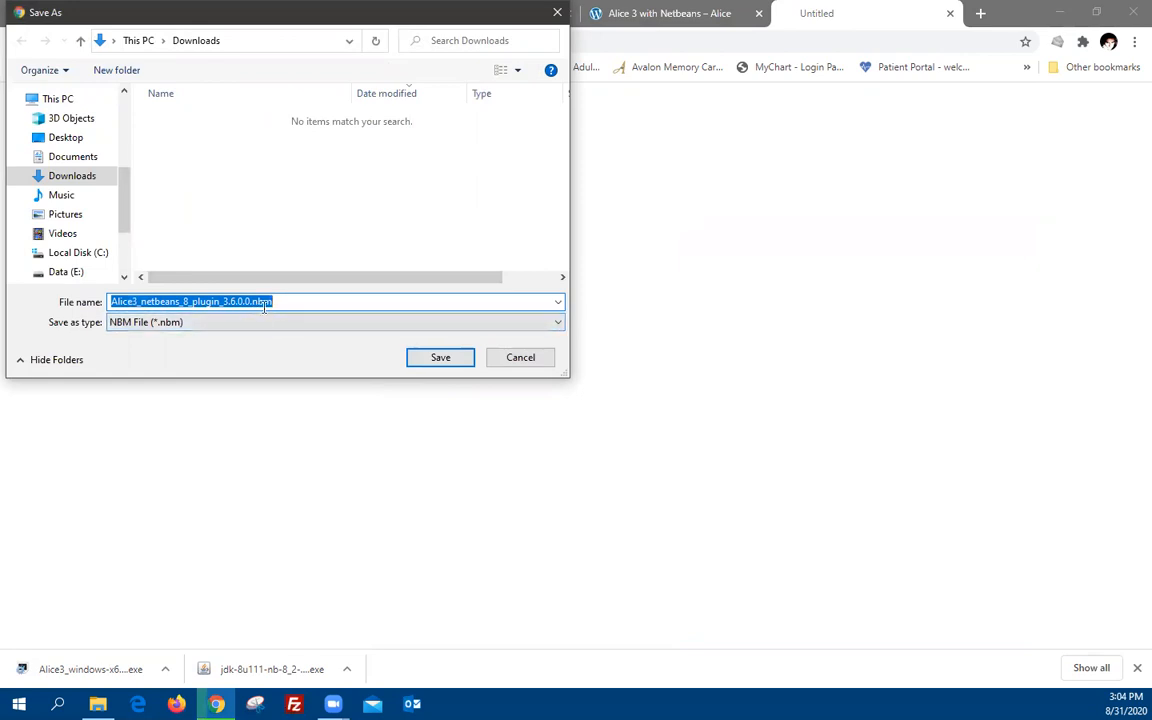
click(440, 357)
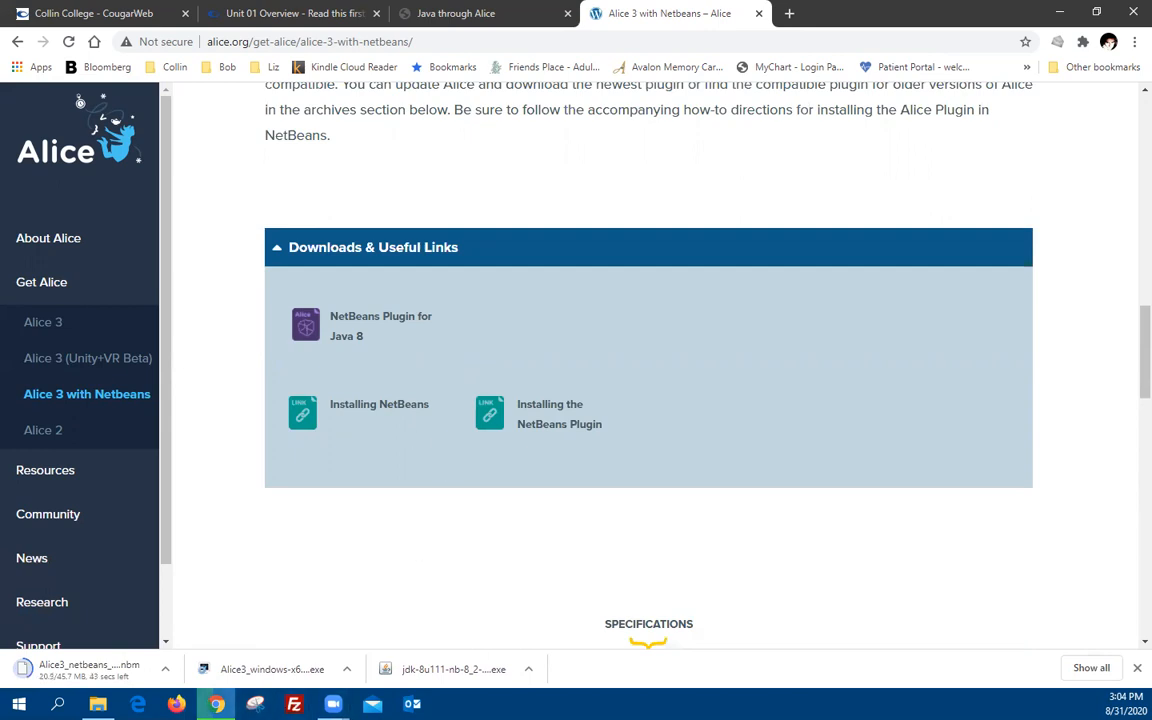
mouse_move(216, 704)
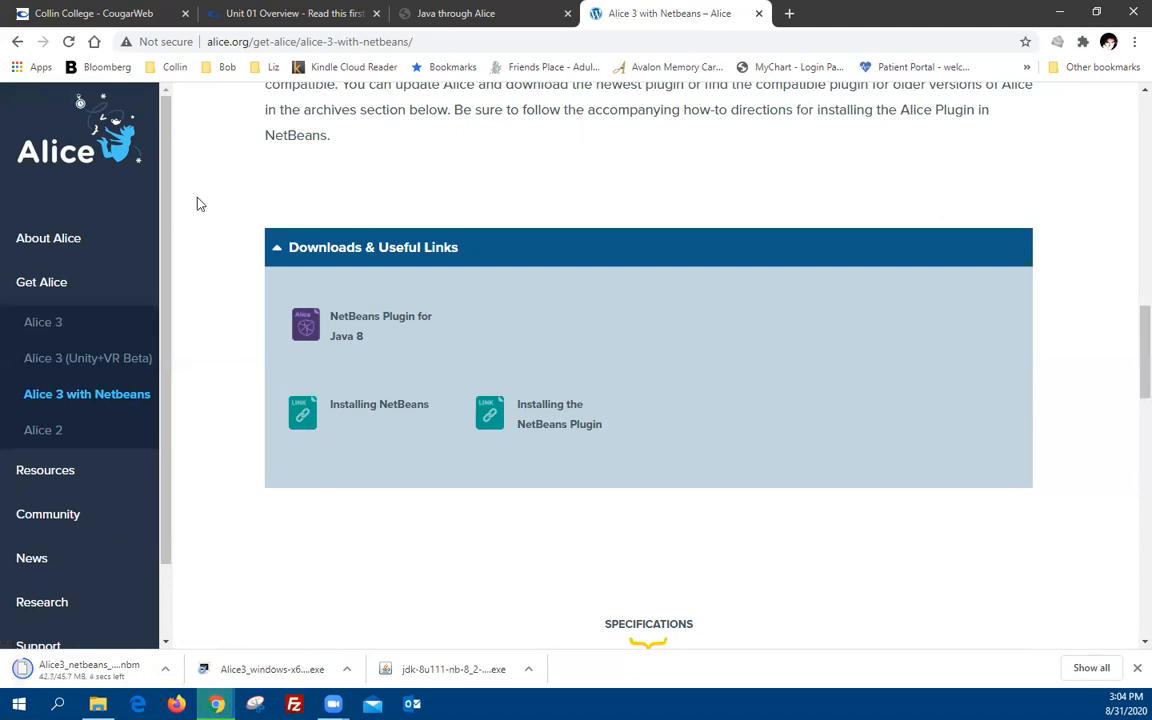
Return to InstallDirectionsWindows.PDF and review items 2 to 4 on verifying, installing and checking the Alice NetBeans plugin
click(17, 42)
scroll(553, 401, down, 15)
scroll(553, 401, down, 10)
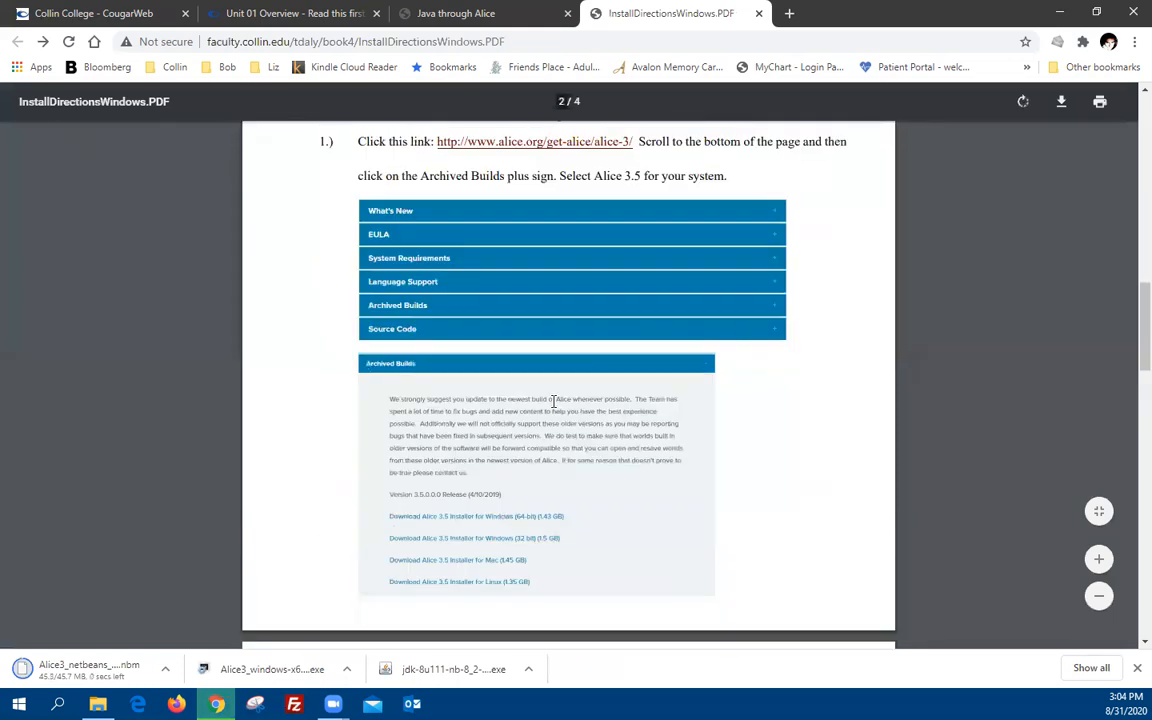
scroll(553, 401, up, 1)
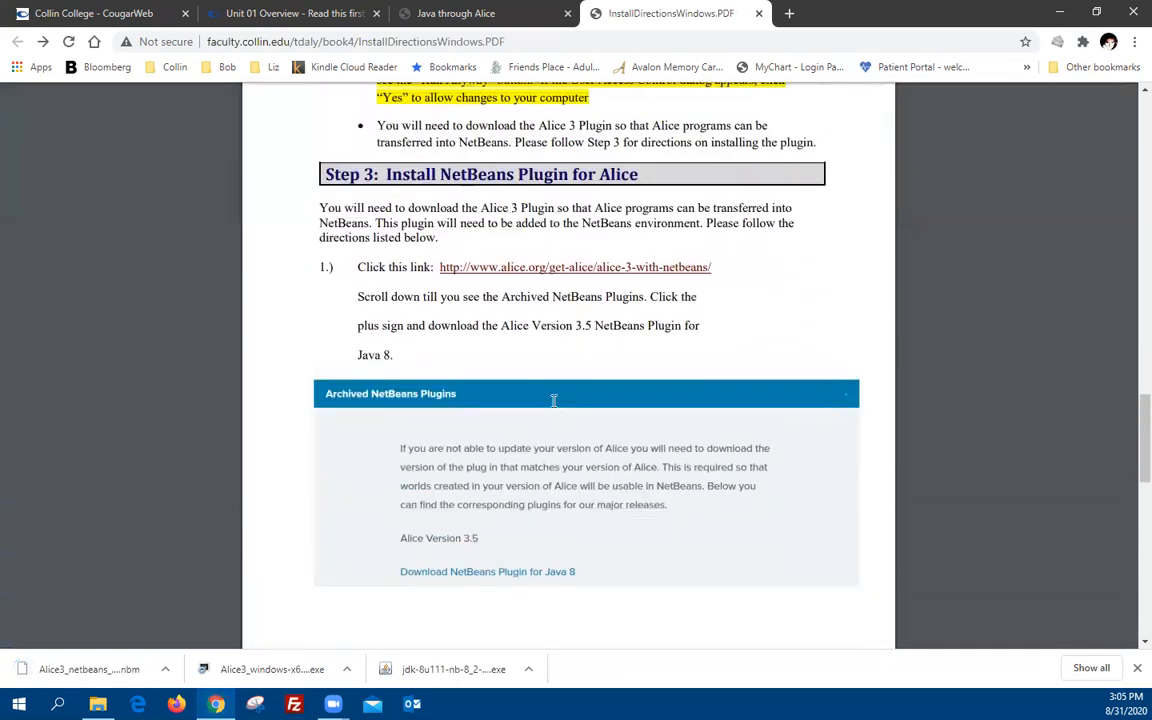
scroll(553, 401, down, 10)
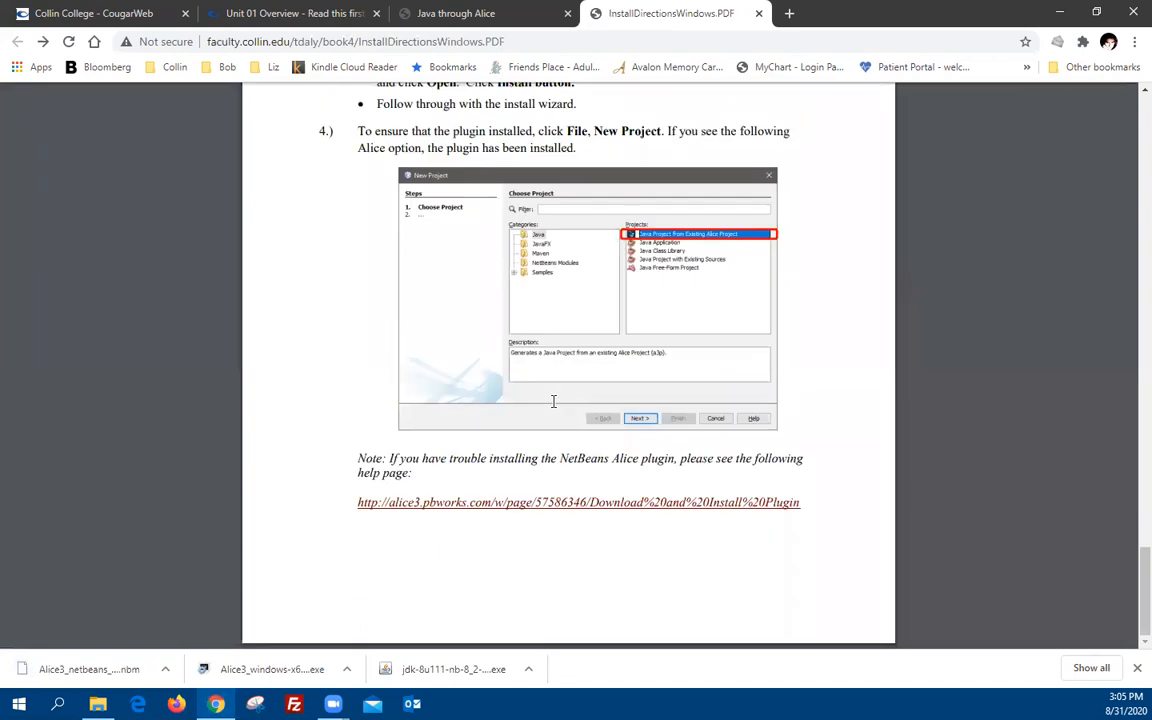
scroll(553, 401, up, 4)
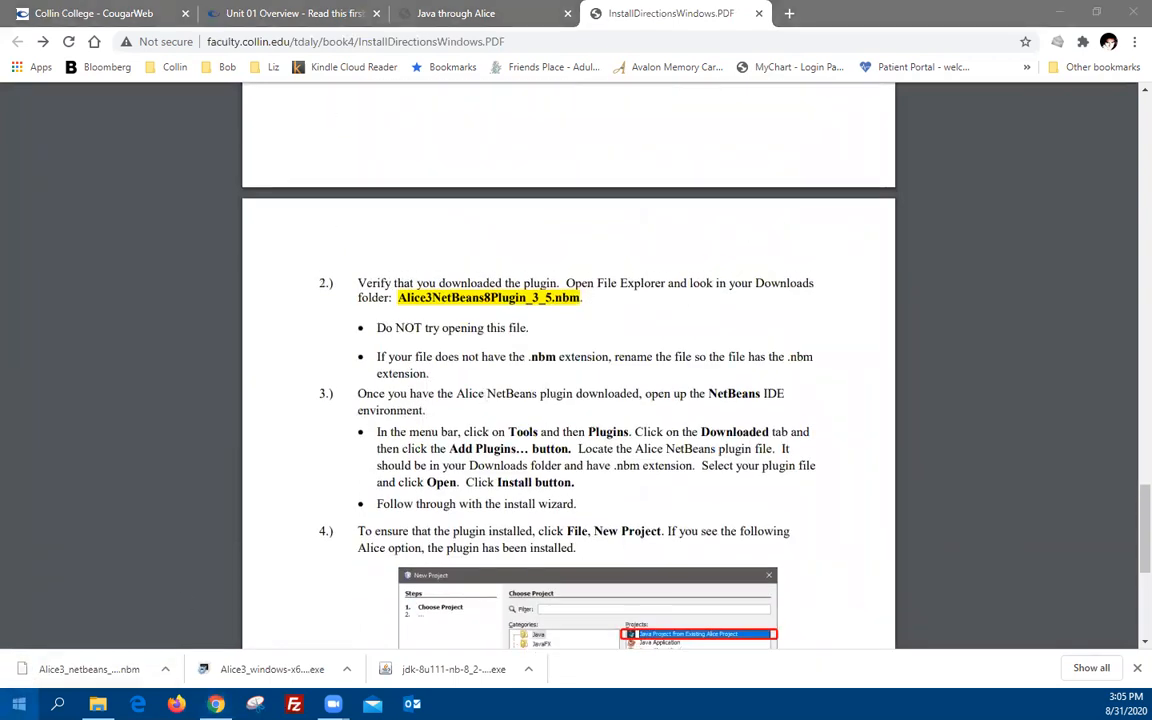
Launch NetBeans IDE 8.2 and open its Plugins manager
click(18, 704)
text(net)
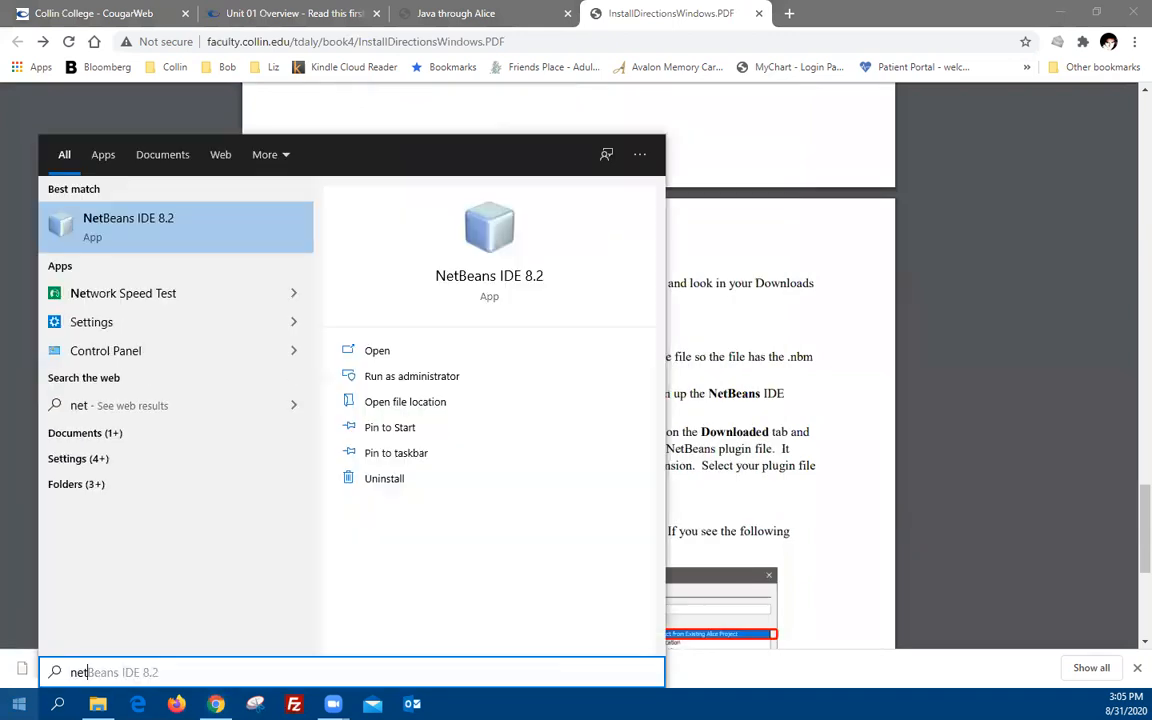
key(Return)
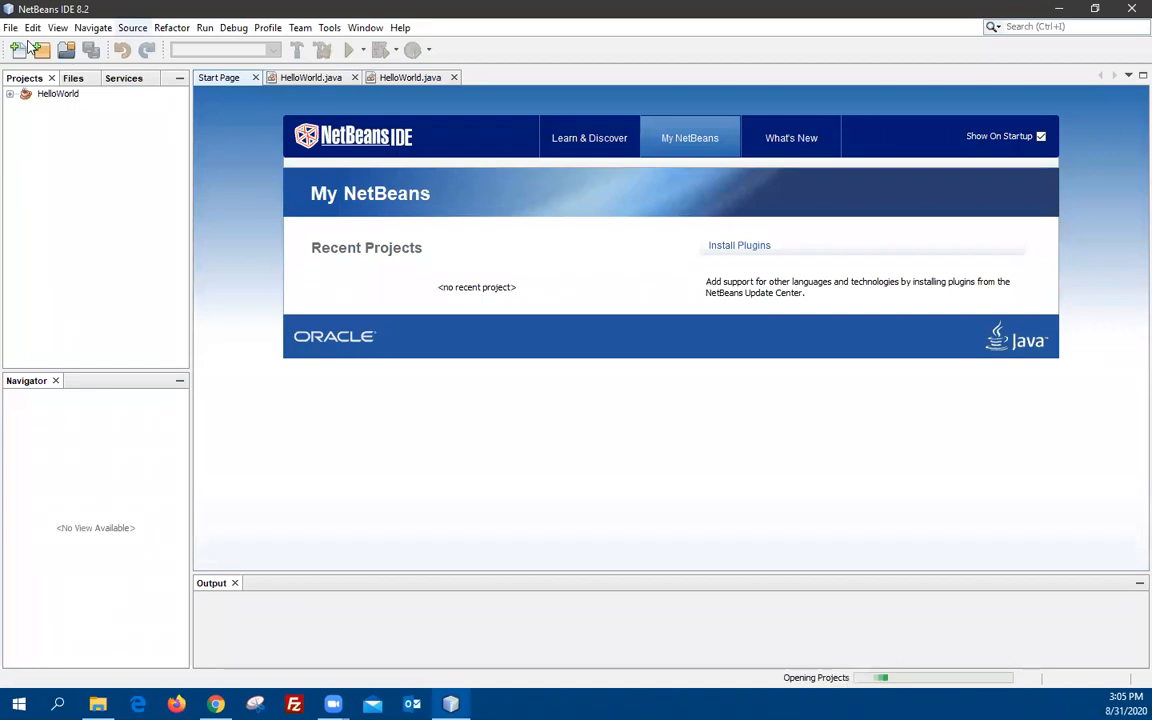
click(330, 28)
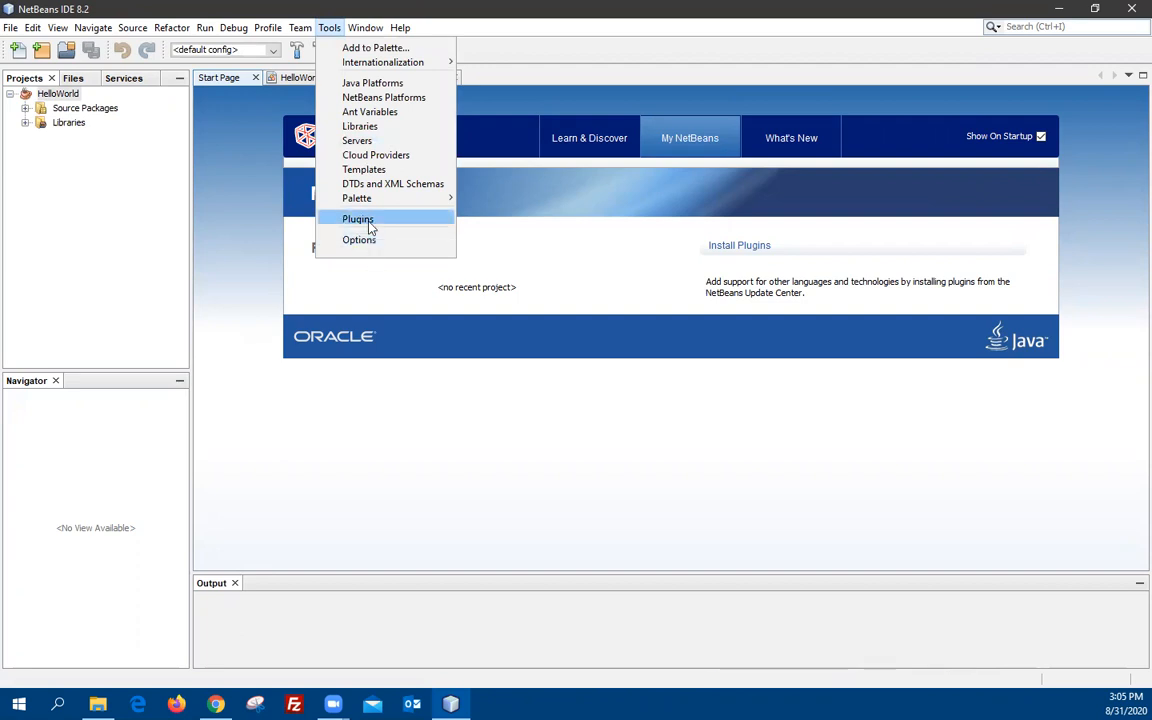
click(366, 221)
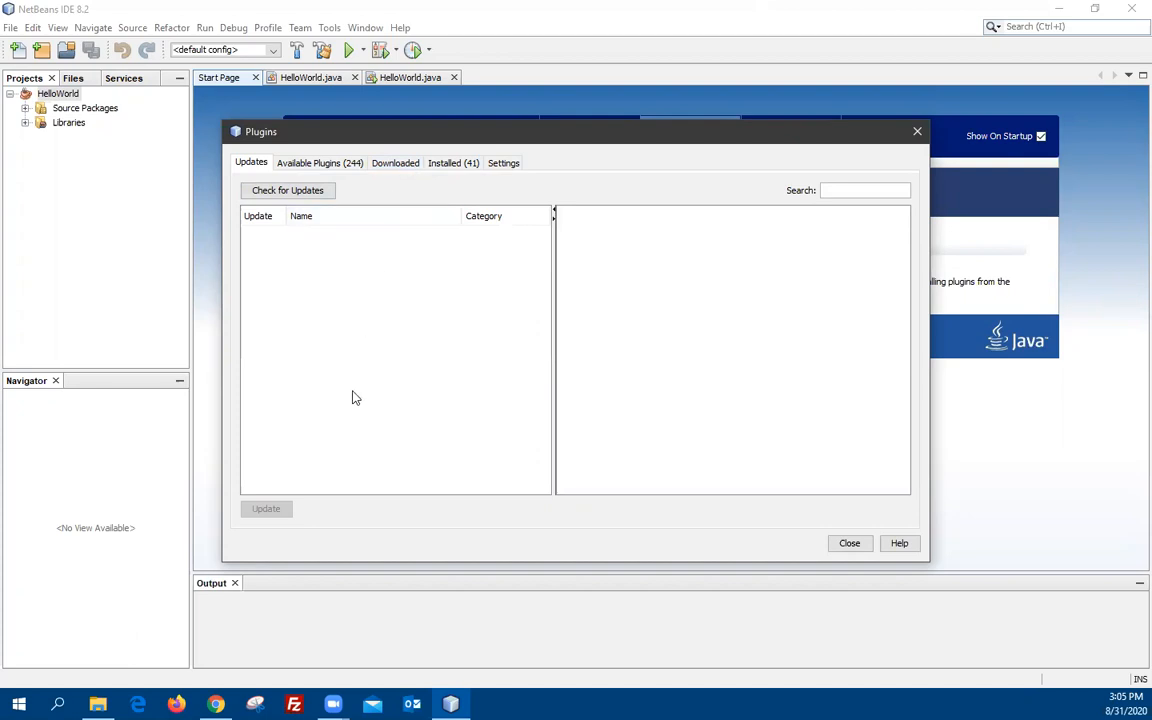
Look through the available, downloaded and installed plugins, the update center settings and the updates list in the Plugins manager
click(309, 169)
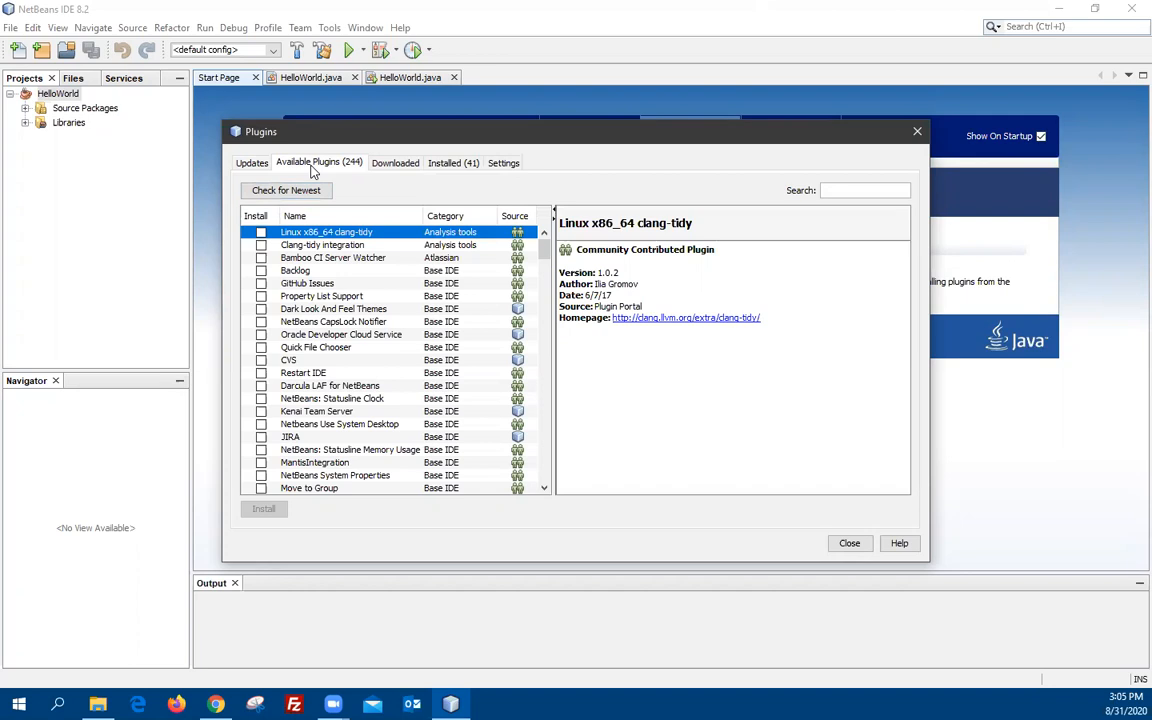
click(395, 163)
click(450, 163)
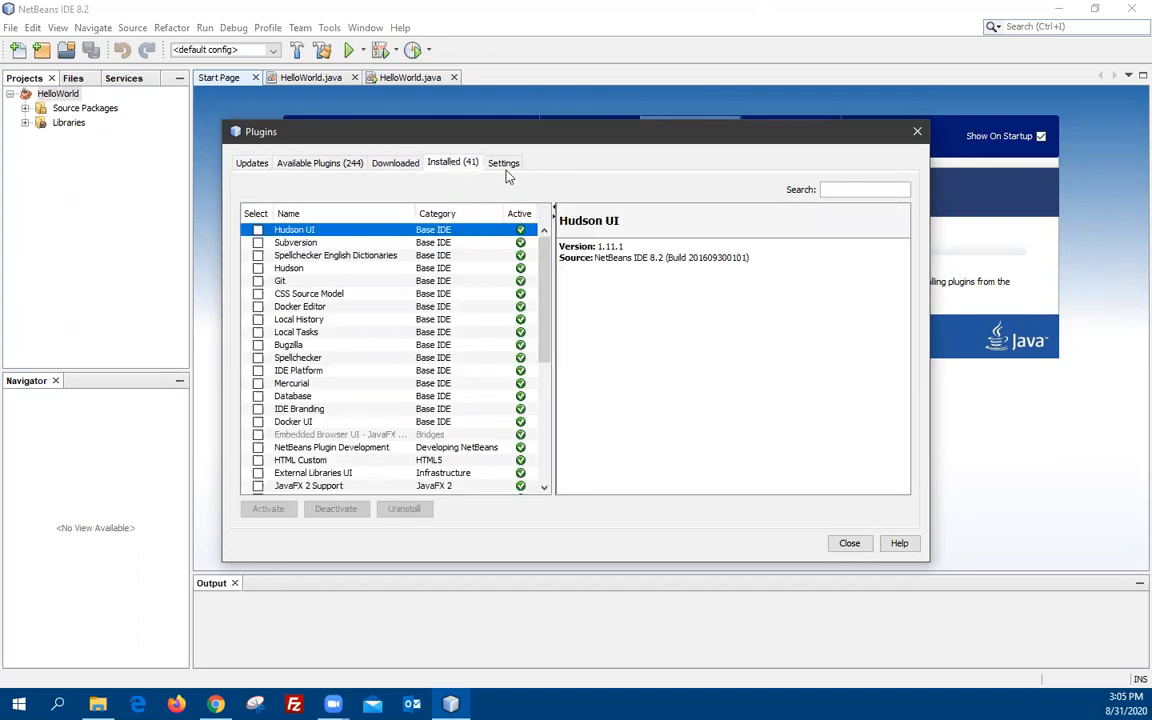
click(505, 164)
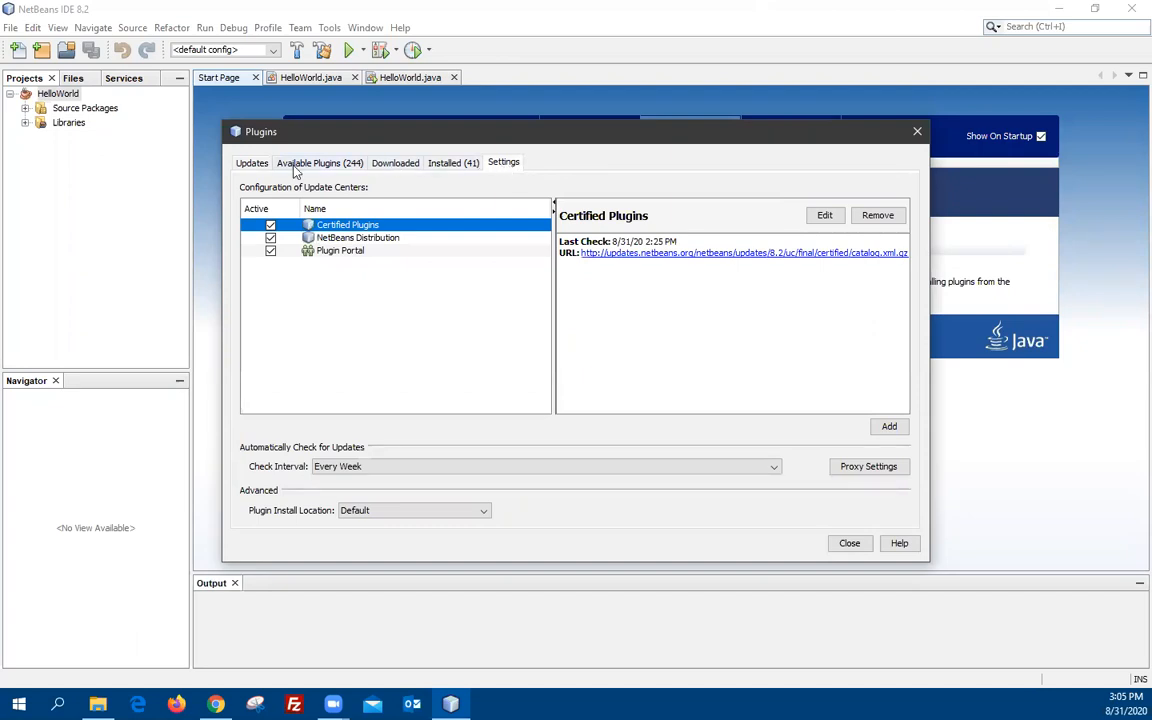
click(262, 166)
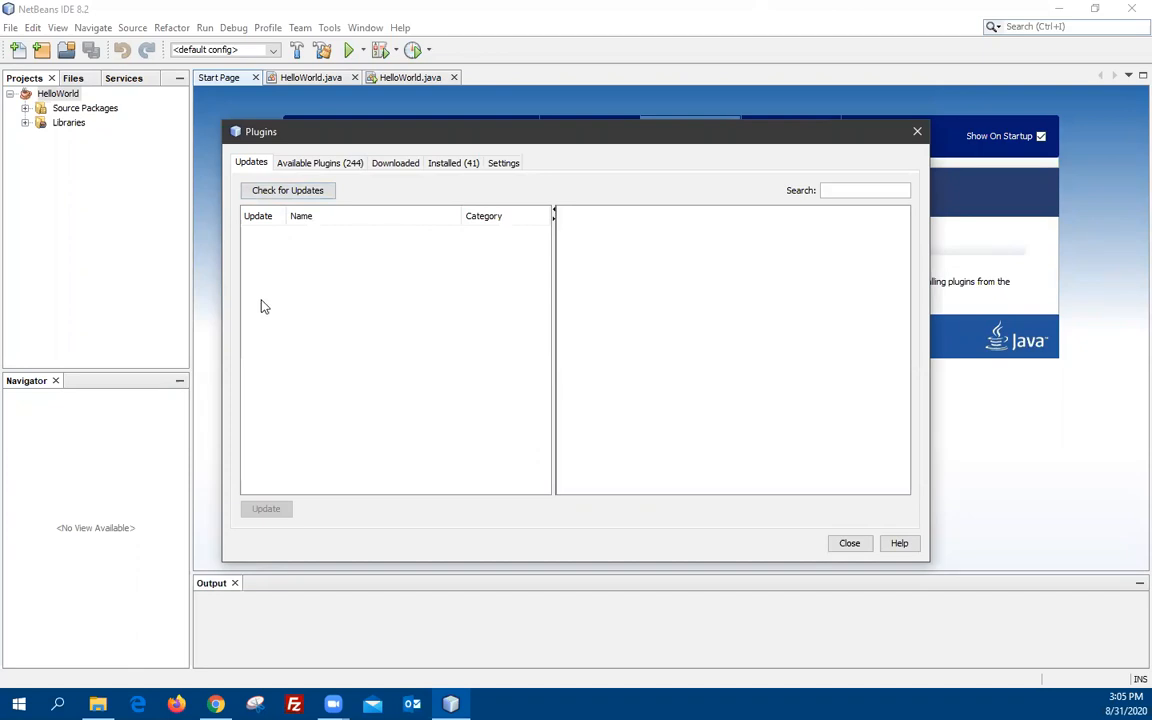
click(297, 168)
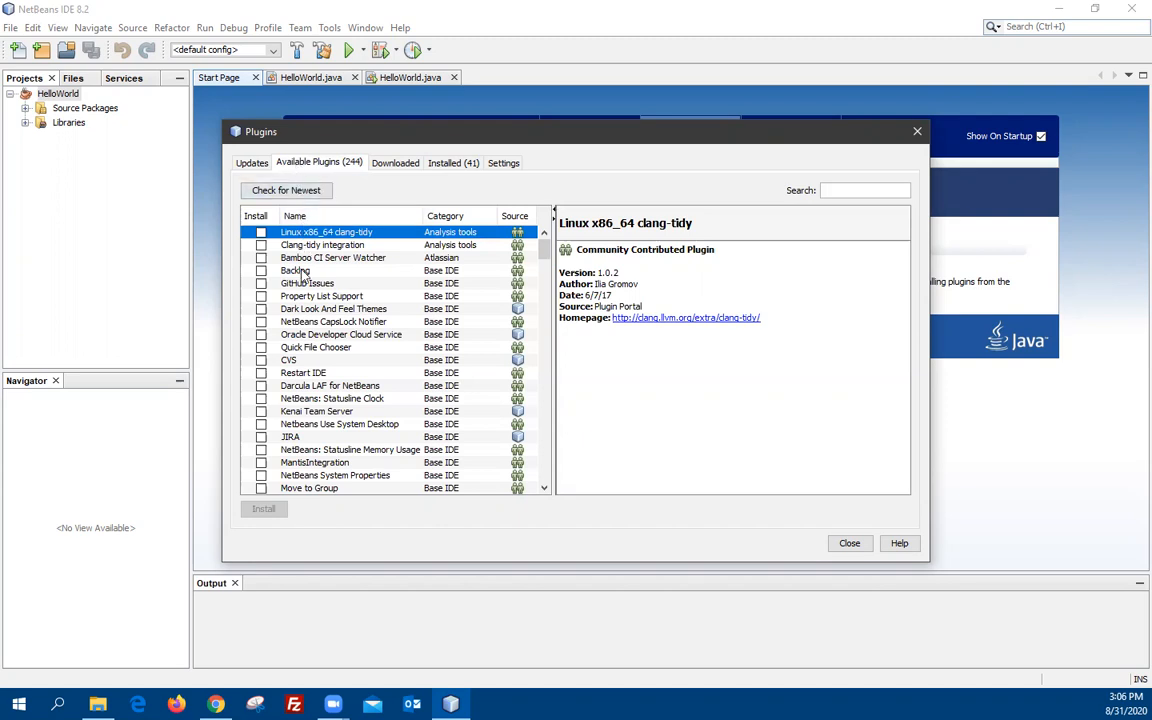
Add Alice3_netbeans_8_plugin_3.6.0.0.nbm from the Downloads folder to the downloaded plugins and close the Plugins manager
click(402, 166)
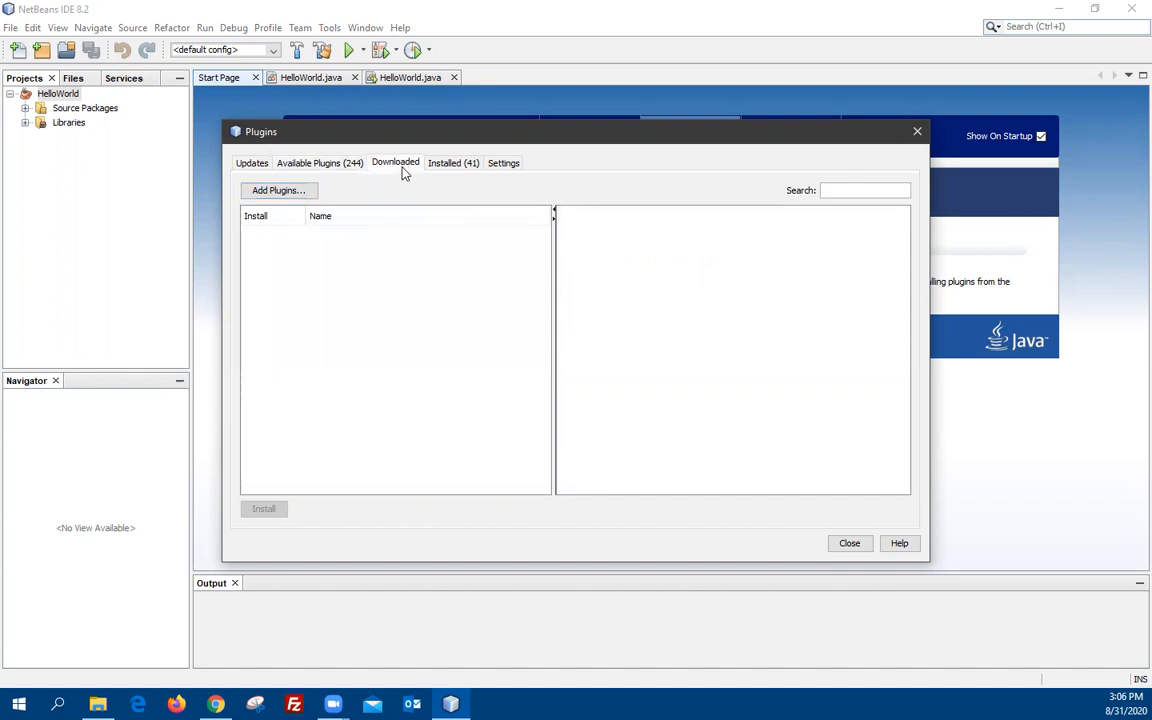
click(283, 193)
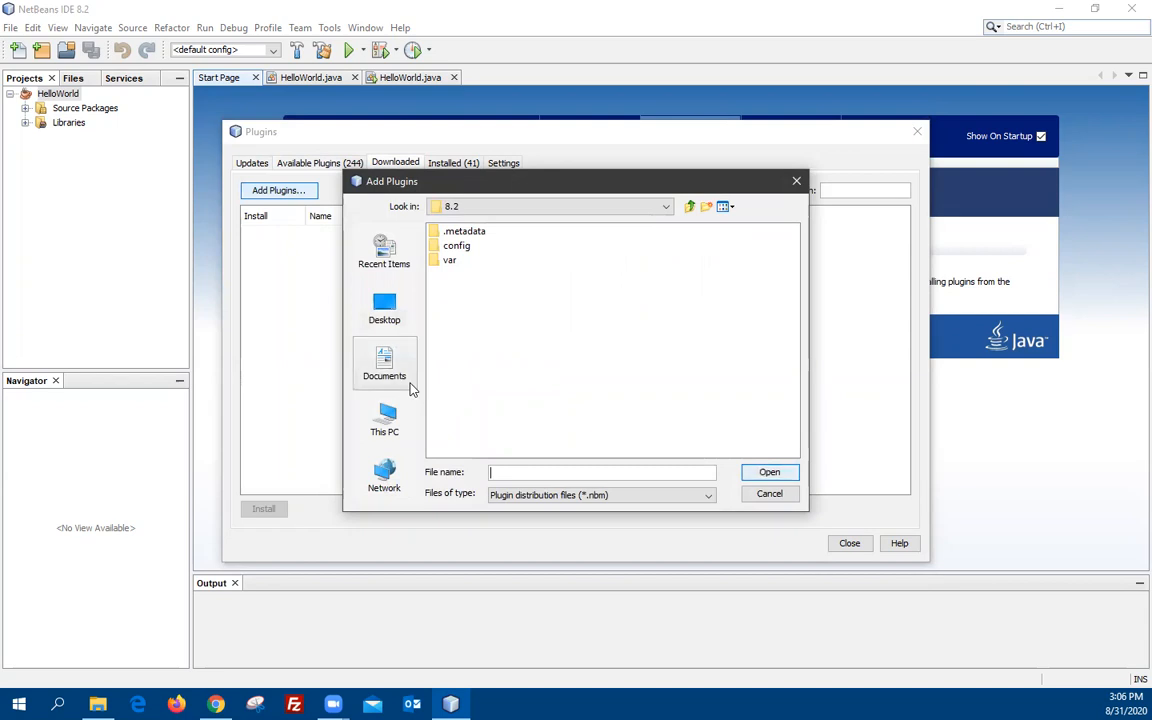
click(390, 422)
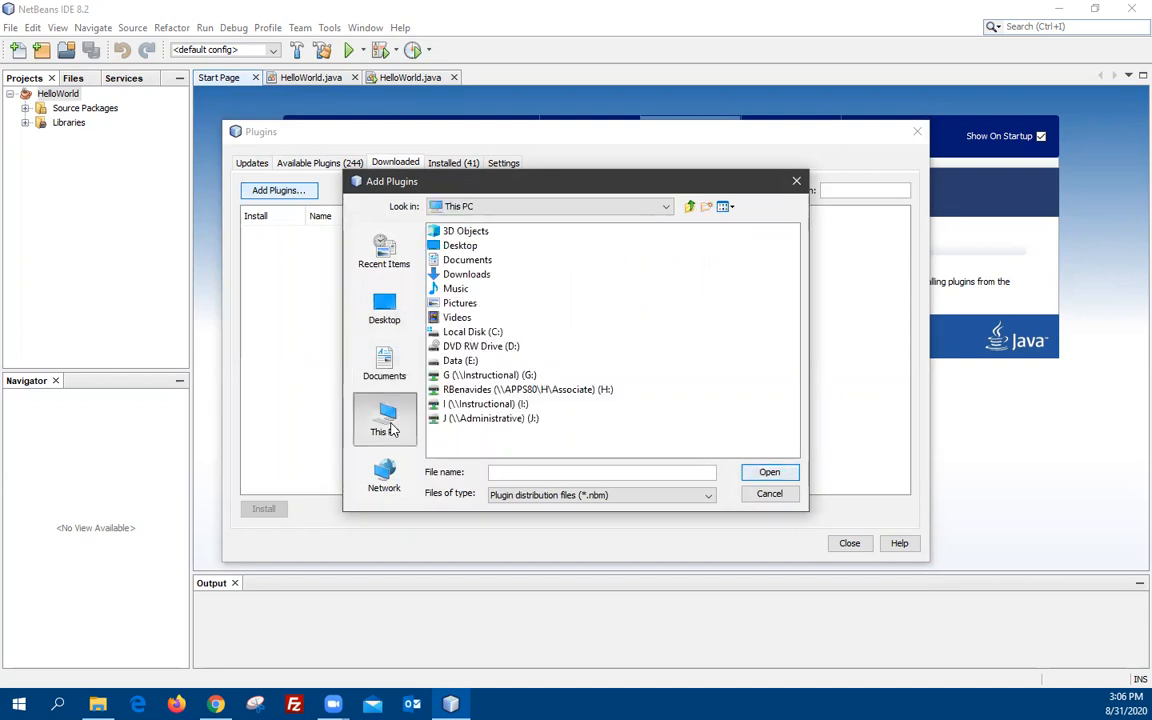
double_click(466, 275)
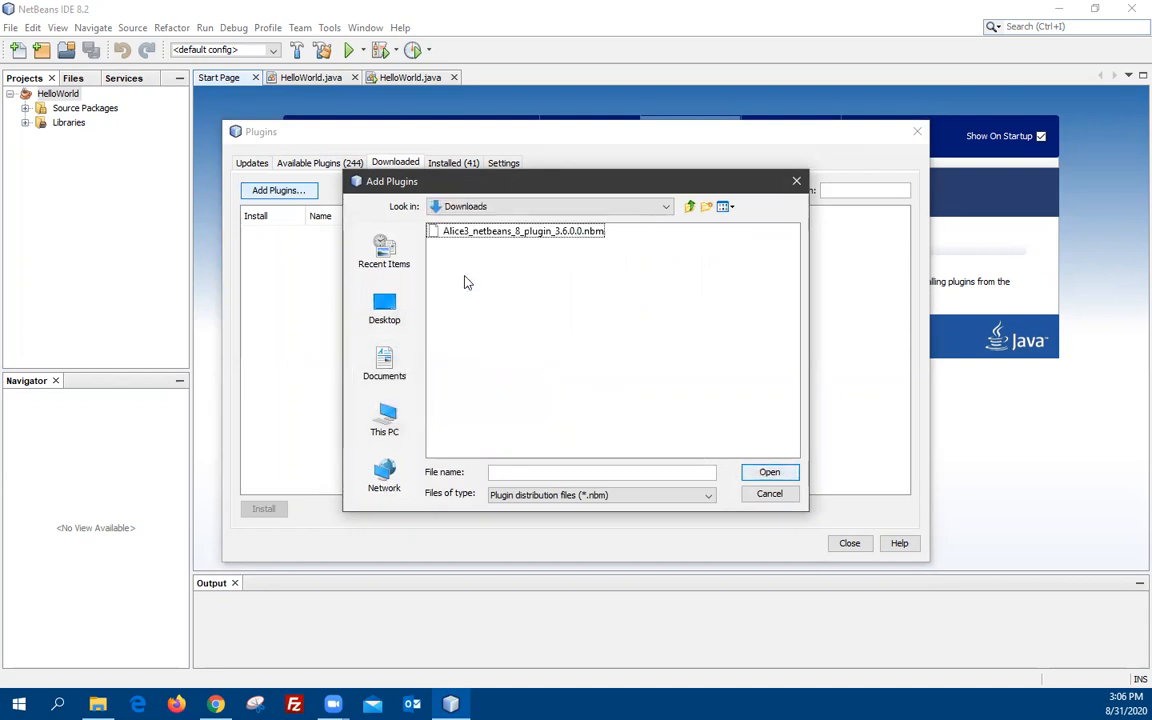
click(482, 234)
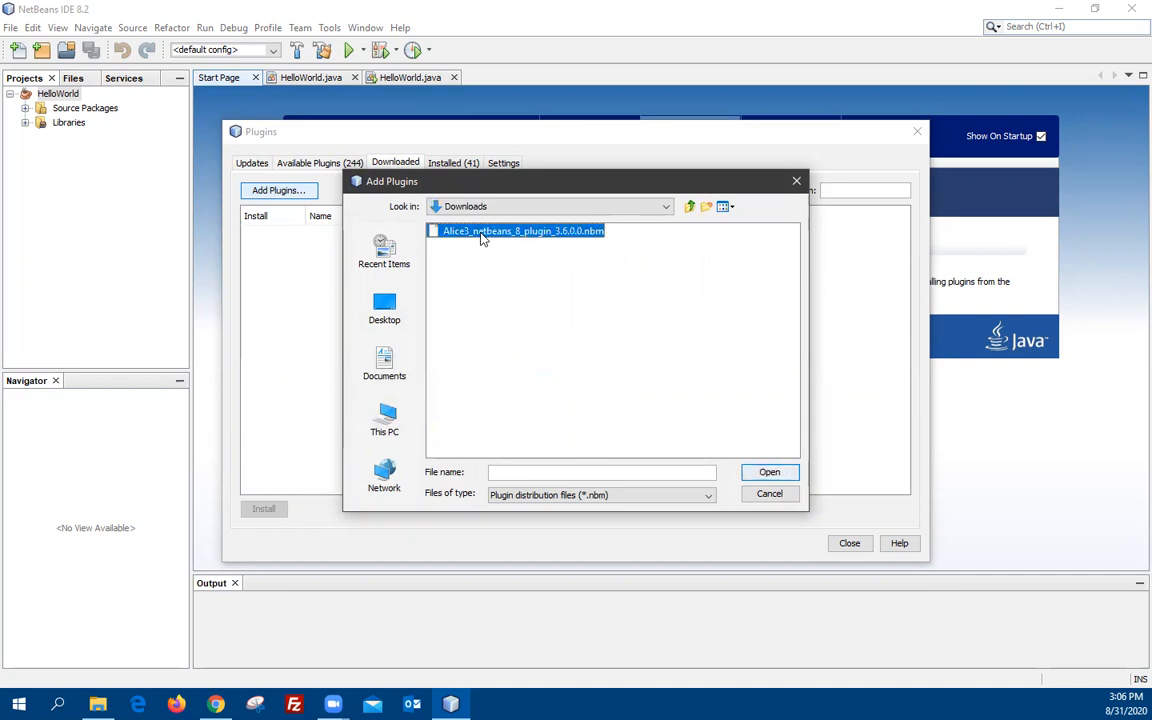
click(766, 471)
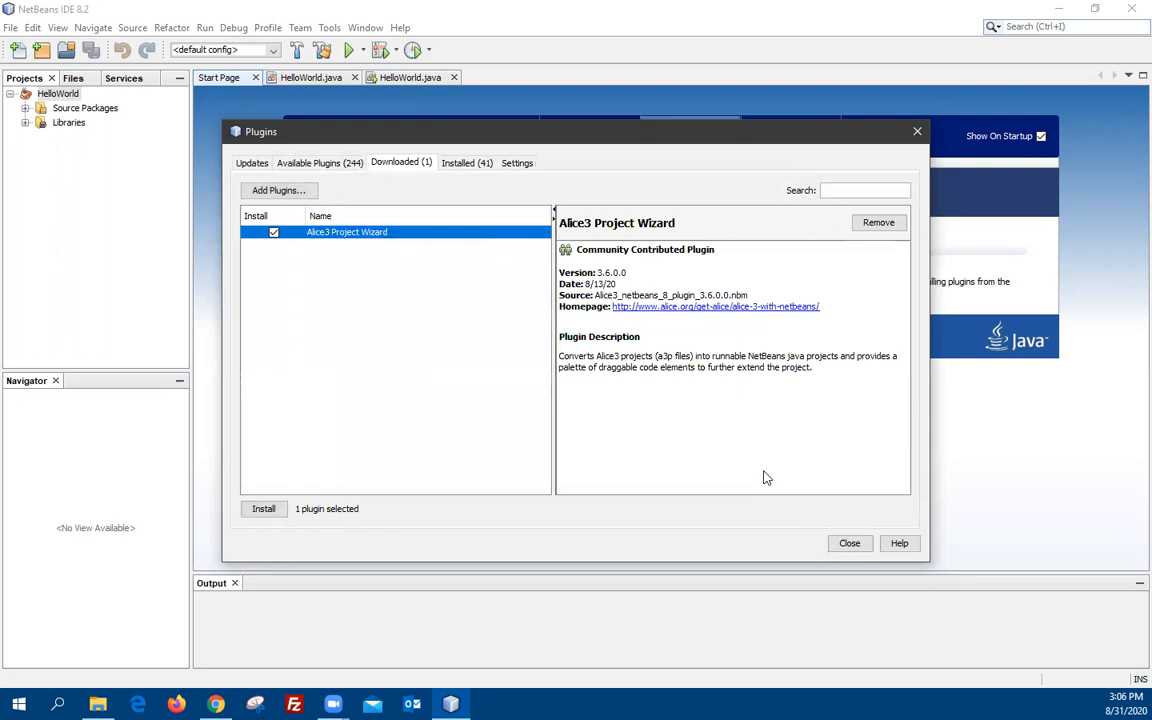
click(849, 543)
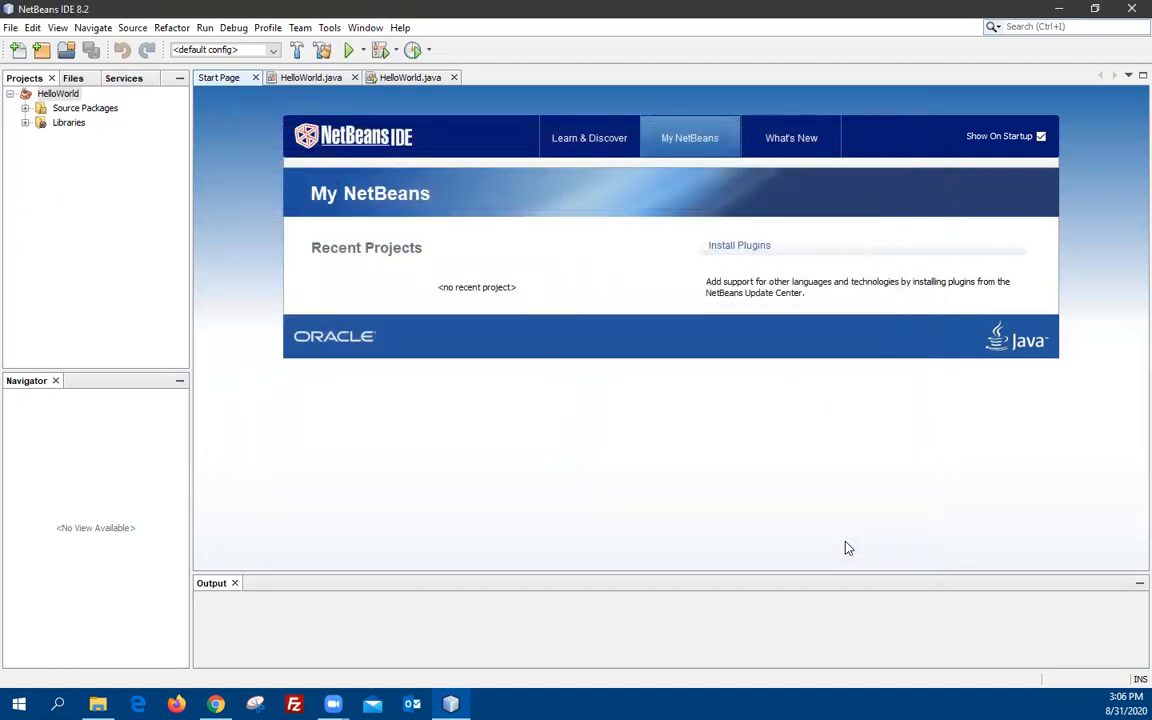
click(10, 27)
click(14, 47)
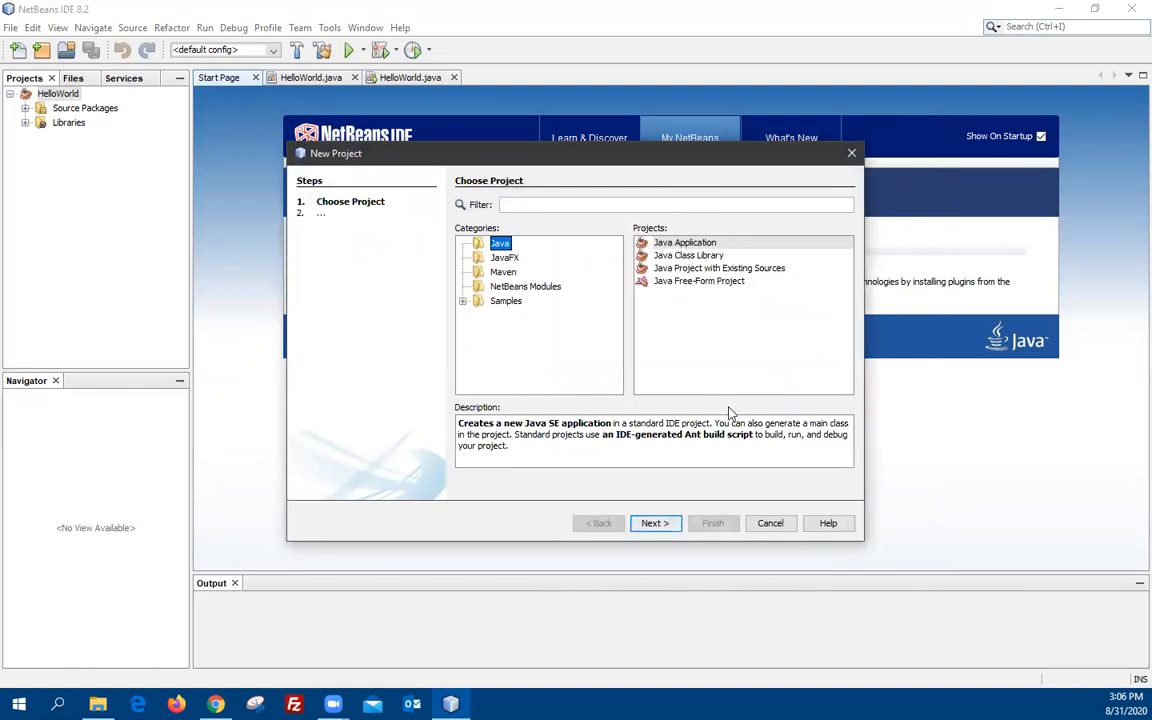
click(771, 523)
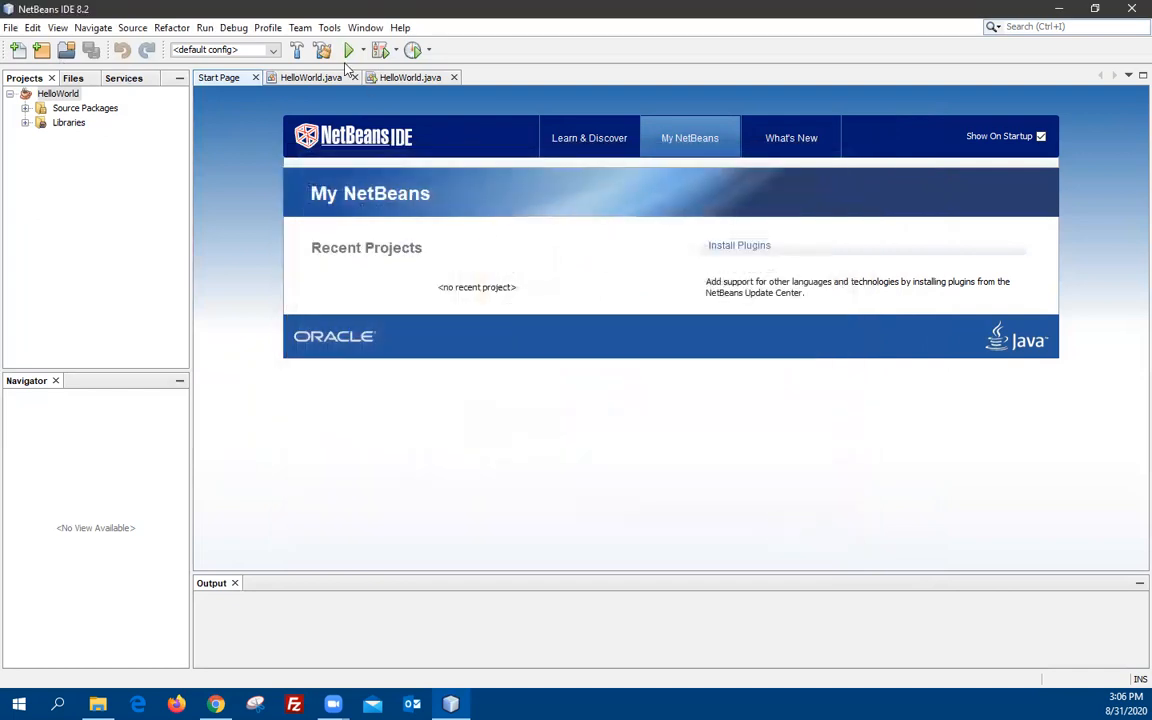
Install the downloaded Alice3 Project Wizard plugin, accepting its license terms and the unsigned-plugin warning, and close the Plugins manager
click(330, 28)
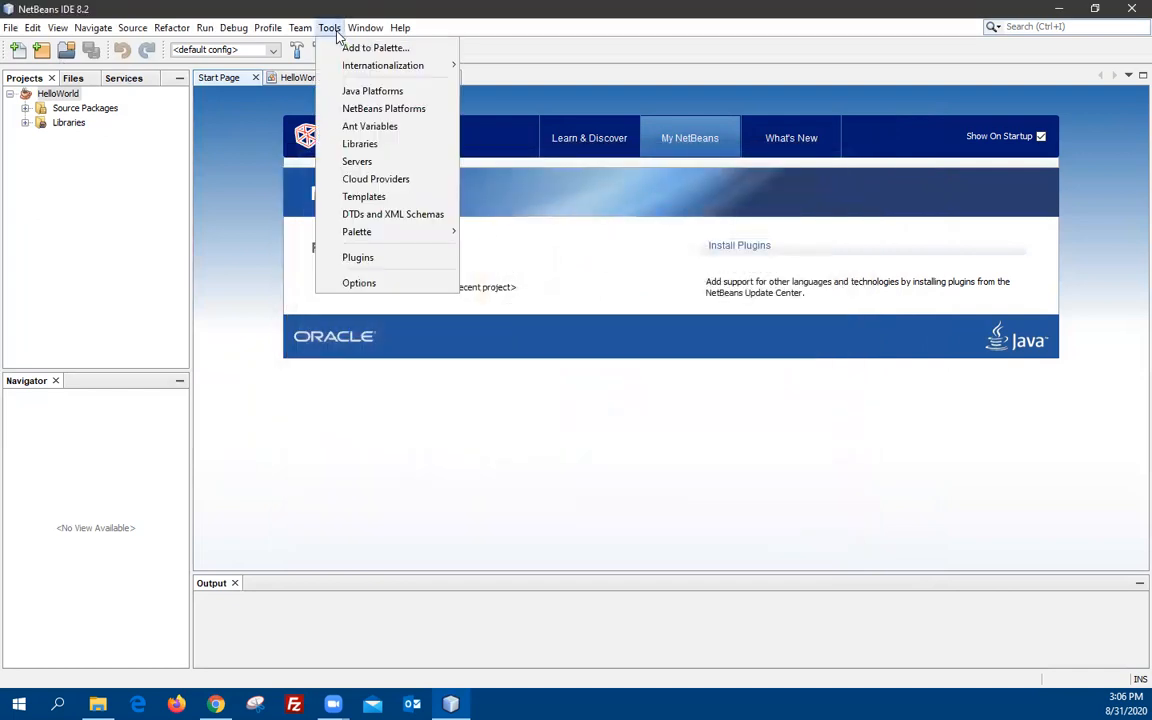
click(380, 258)
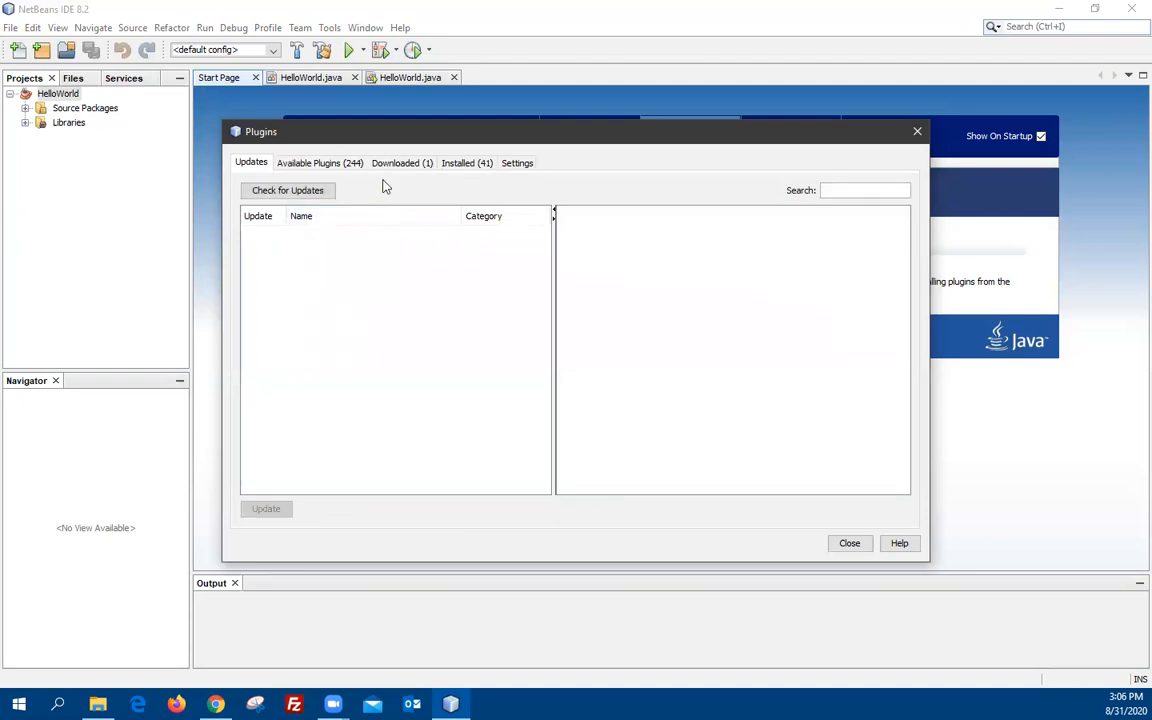
click(395, 163)
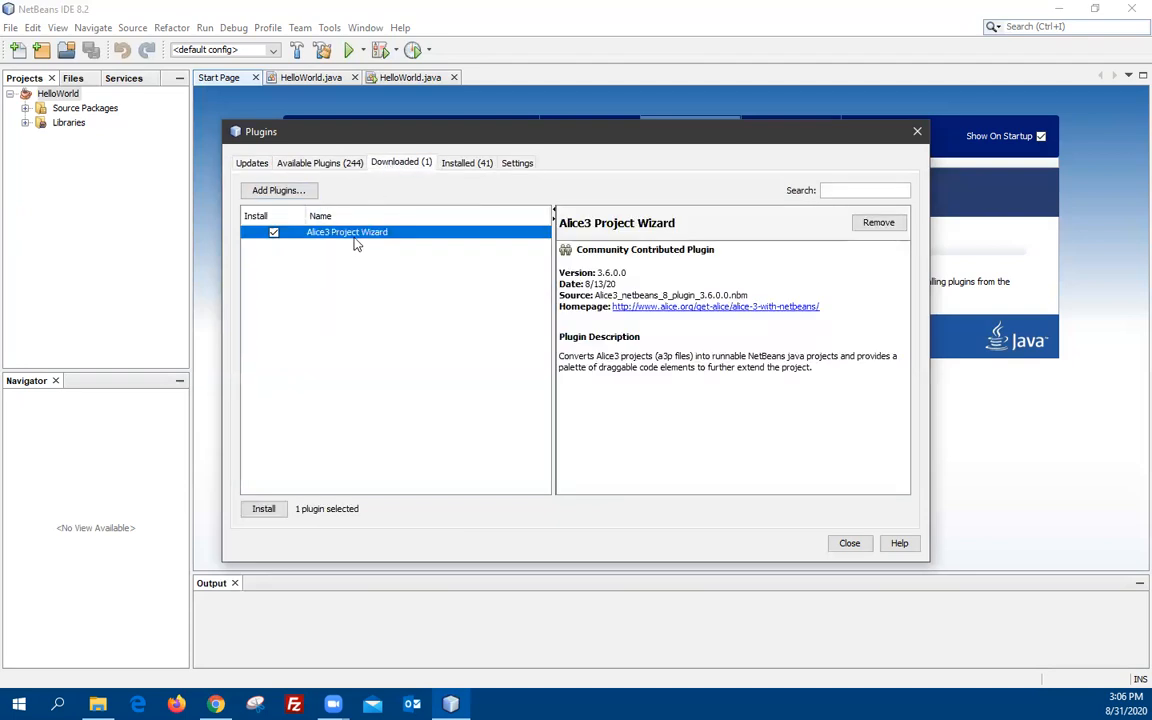
click(266, 509)
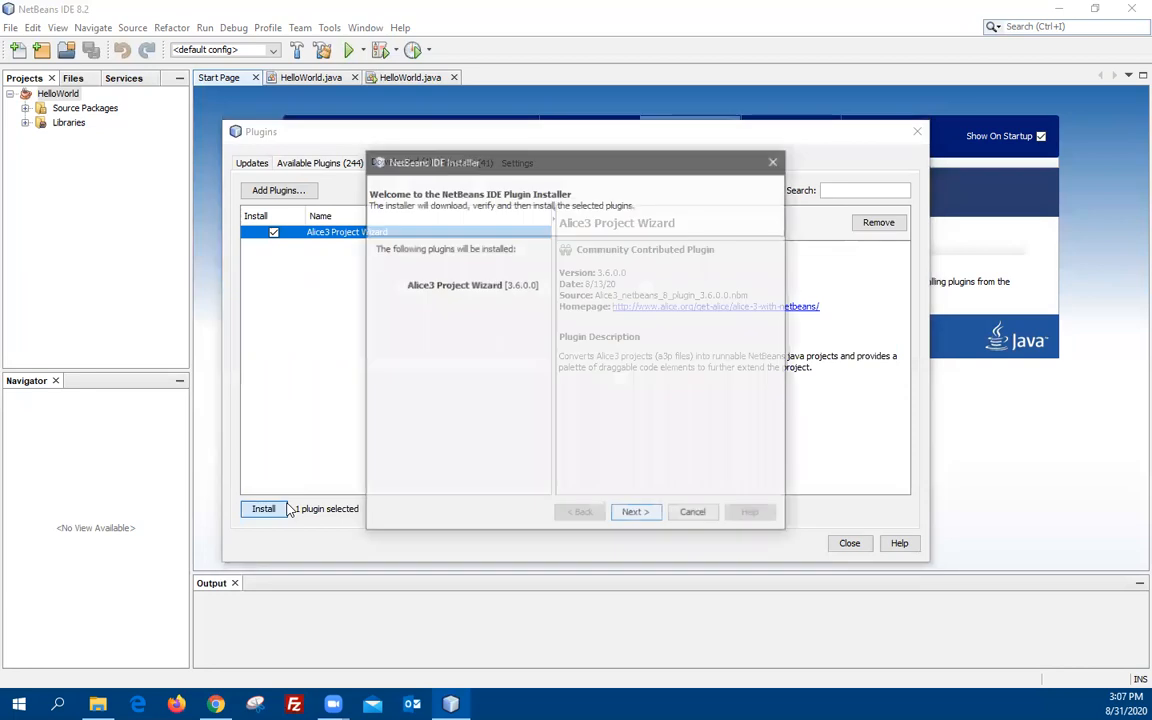
click(643, 516)
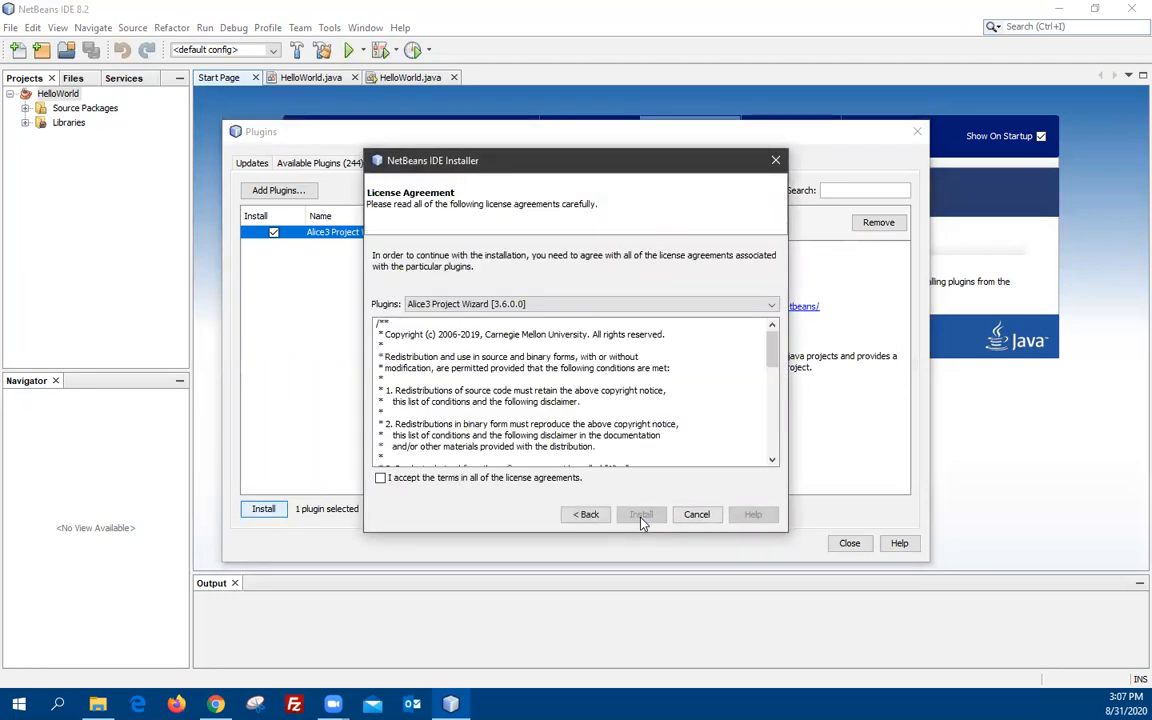
click(430, 479)
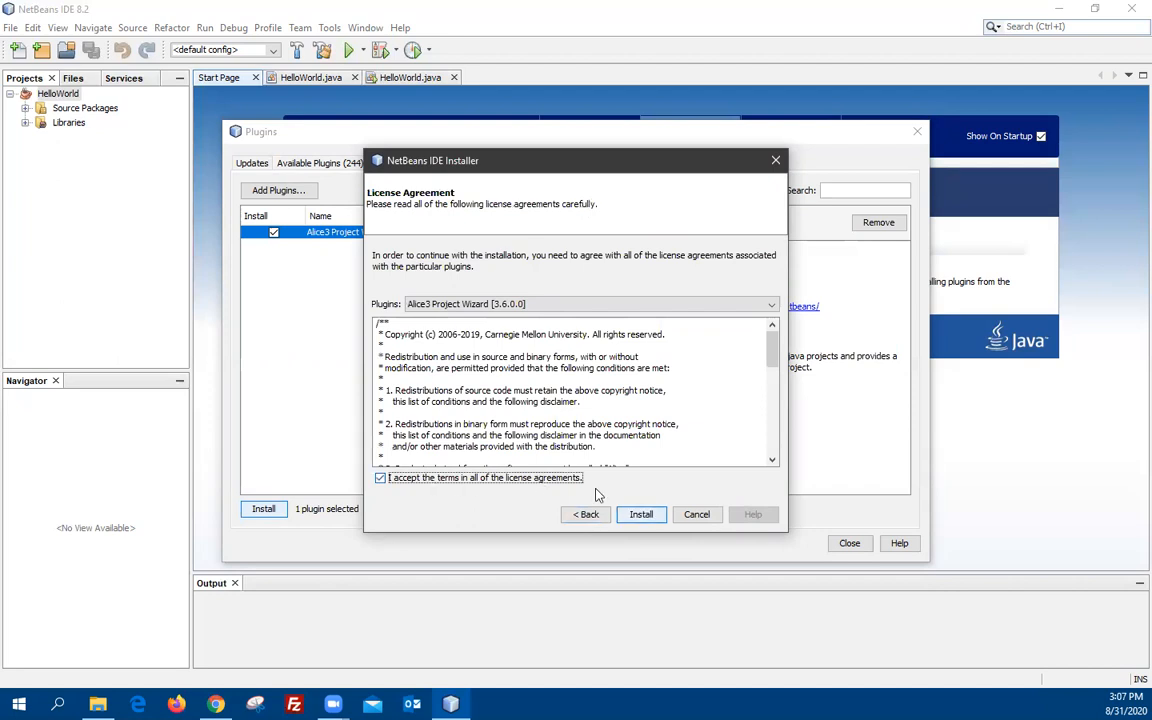
click(641, 515)
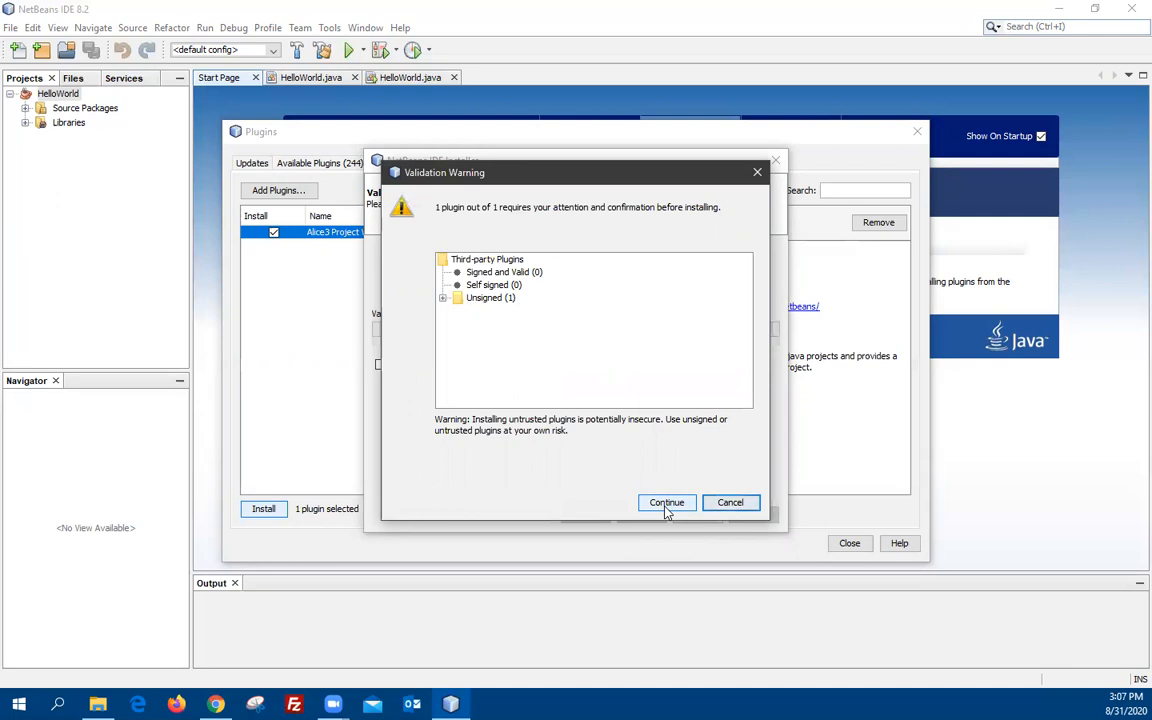
click(667, 503)
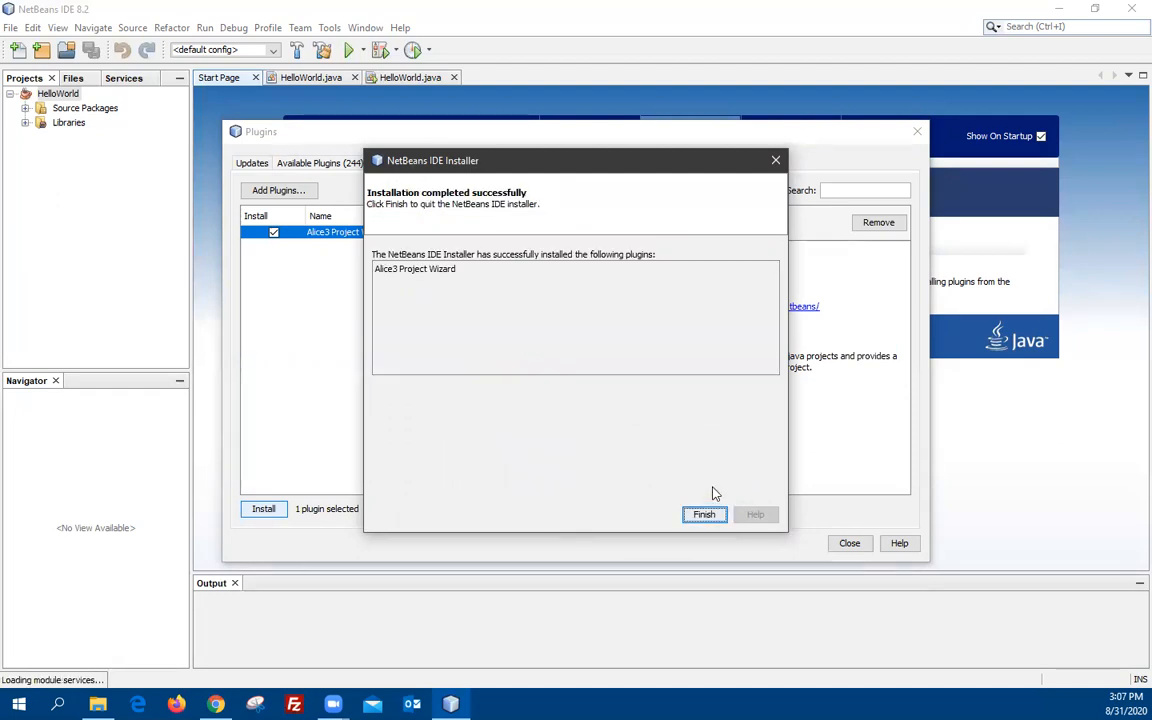
click(705, 512)
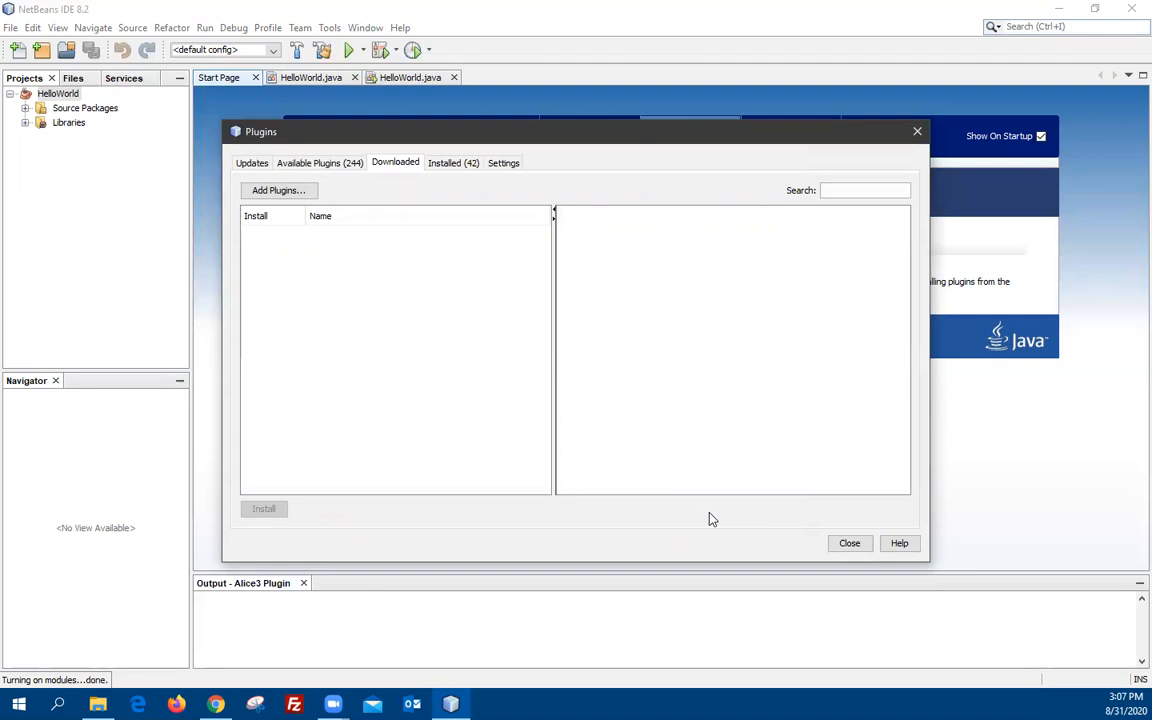
click(848, 544)
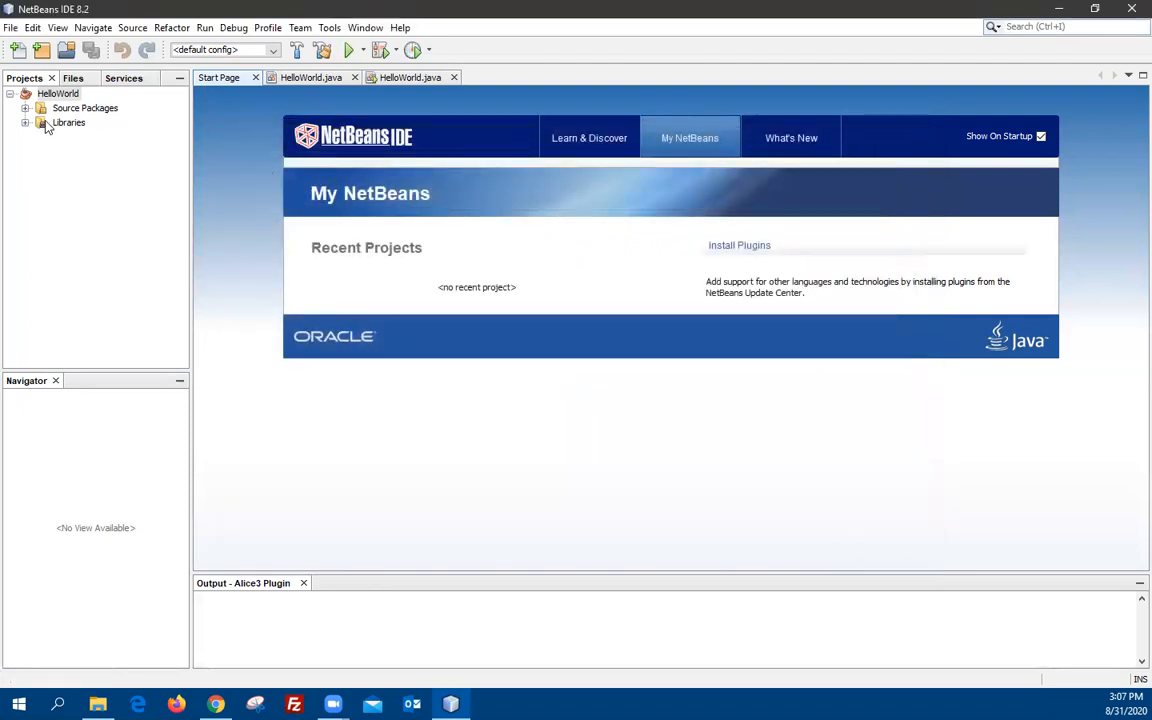
Create a Java Project from Existing Alice Project using HelloWorld.a3p on the Desktop, named HelloWorld2, and close the previously open editor tabs
click(11, 28)
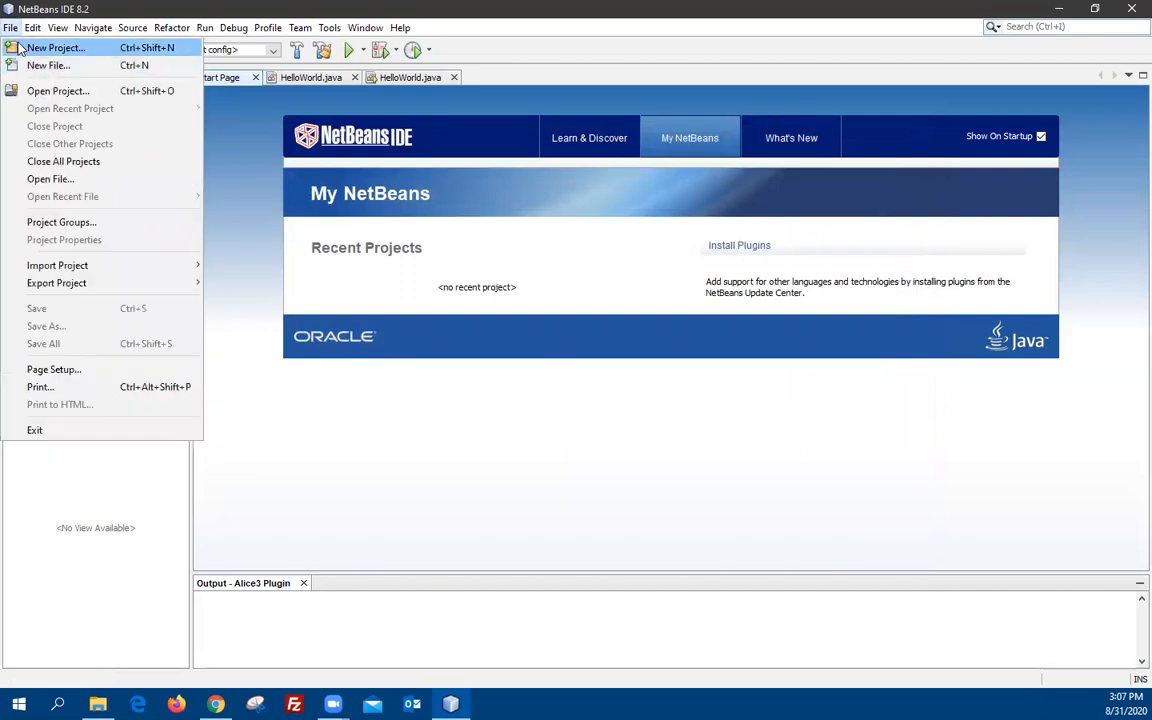
click(22, 48)
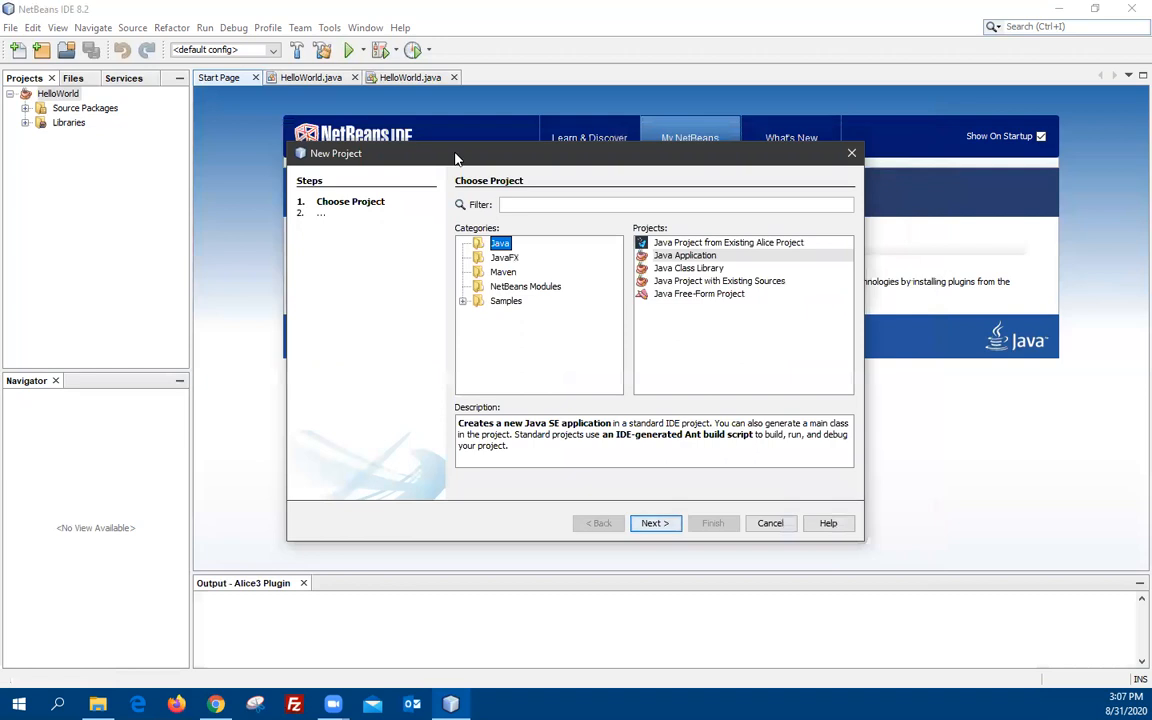
click(712, 243)
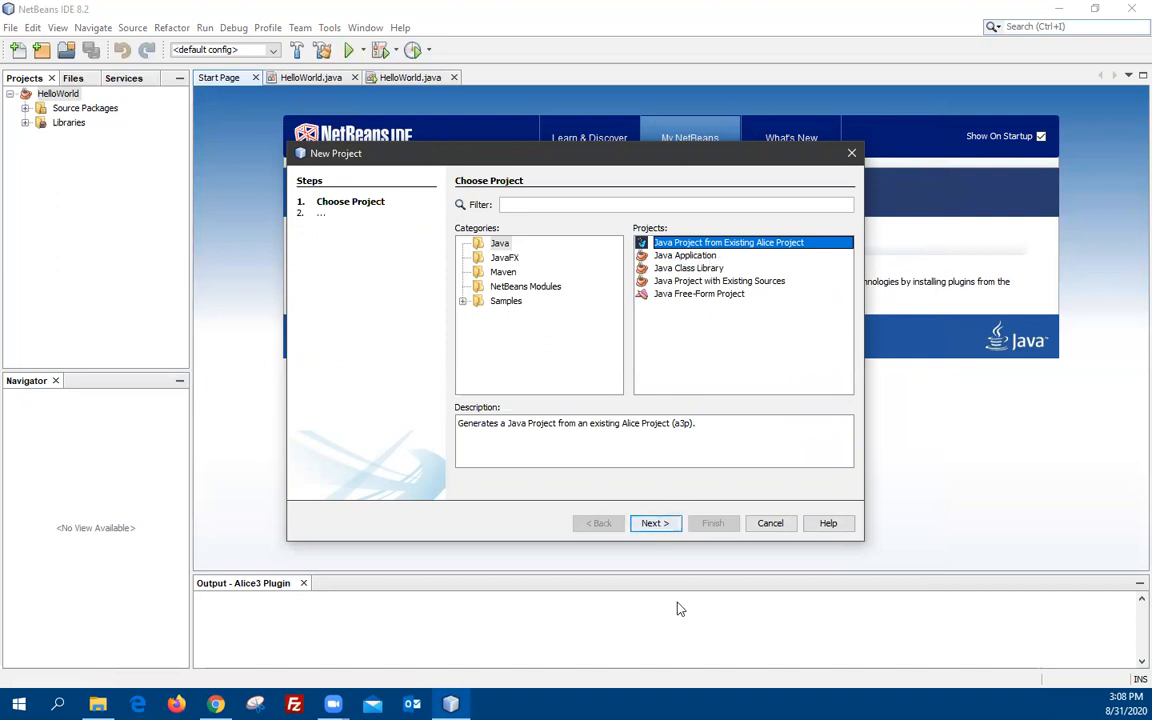
click(658, 524)
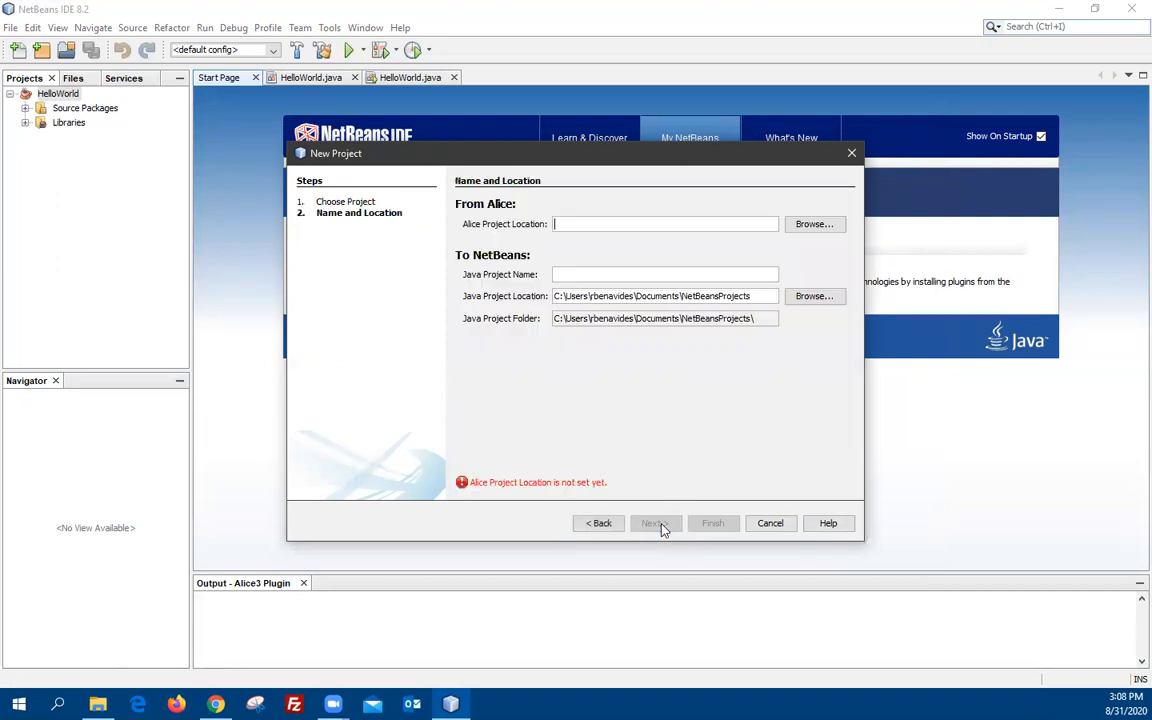
click(801, 228)
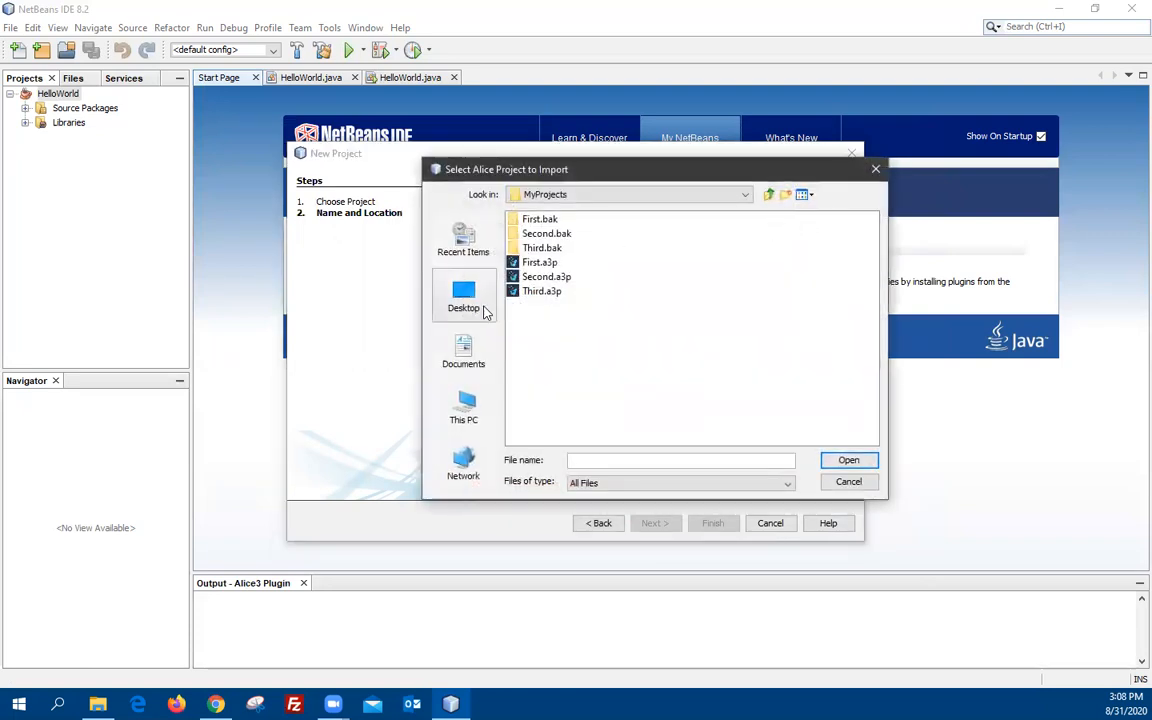
click(477, 306)
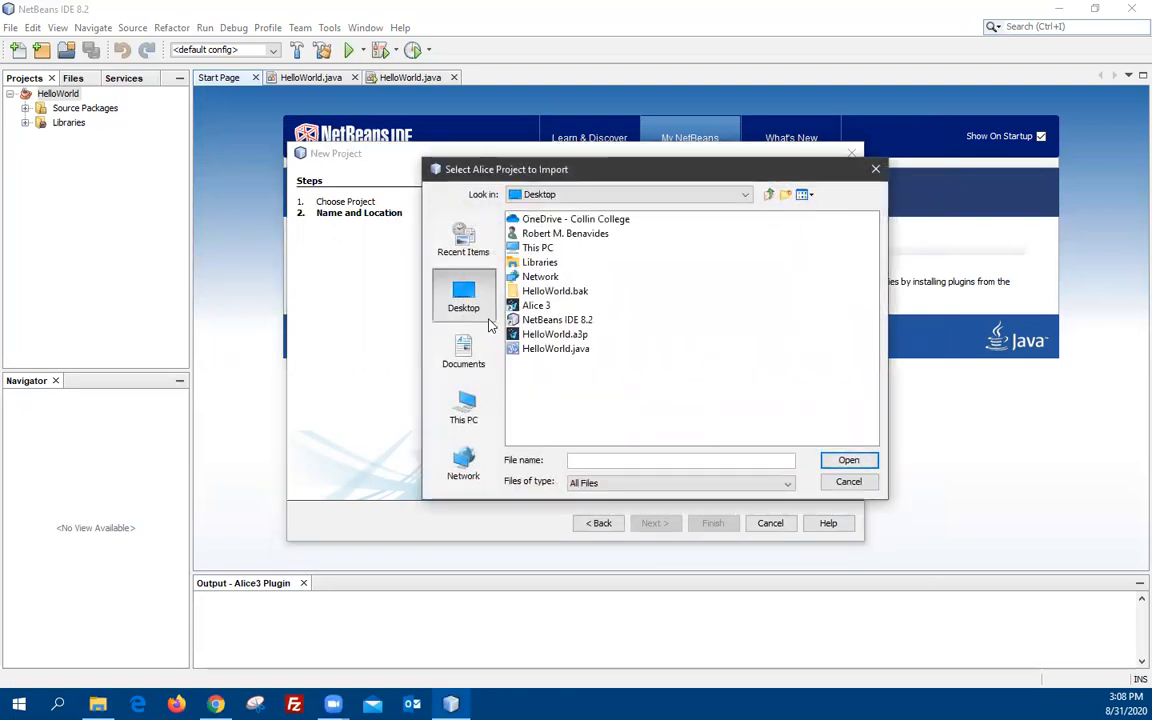
click(545, 336)
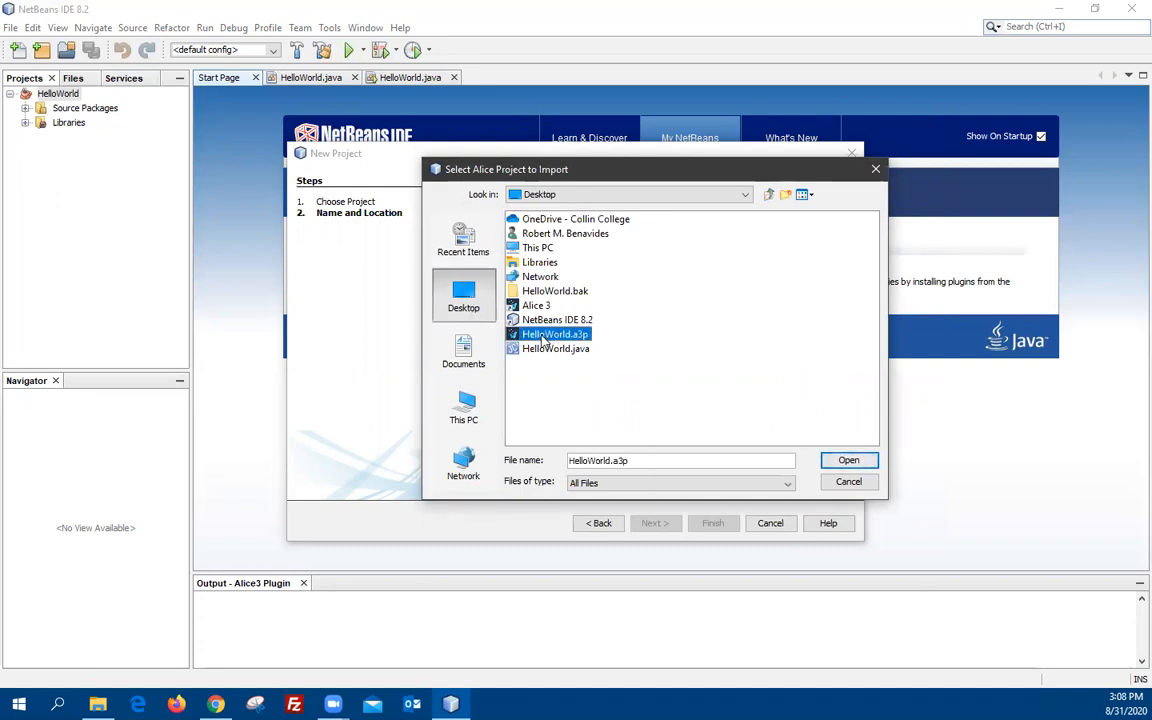
click(846, 461)
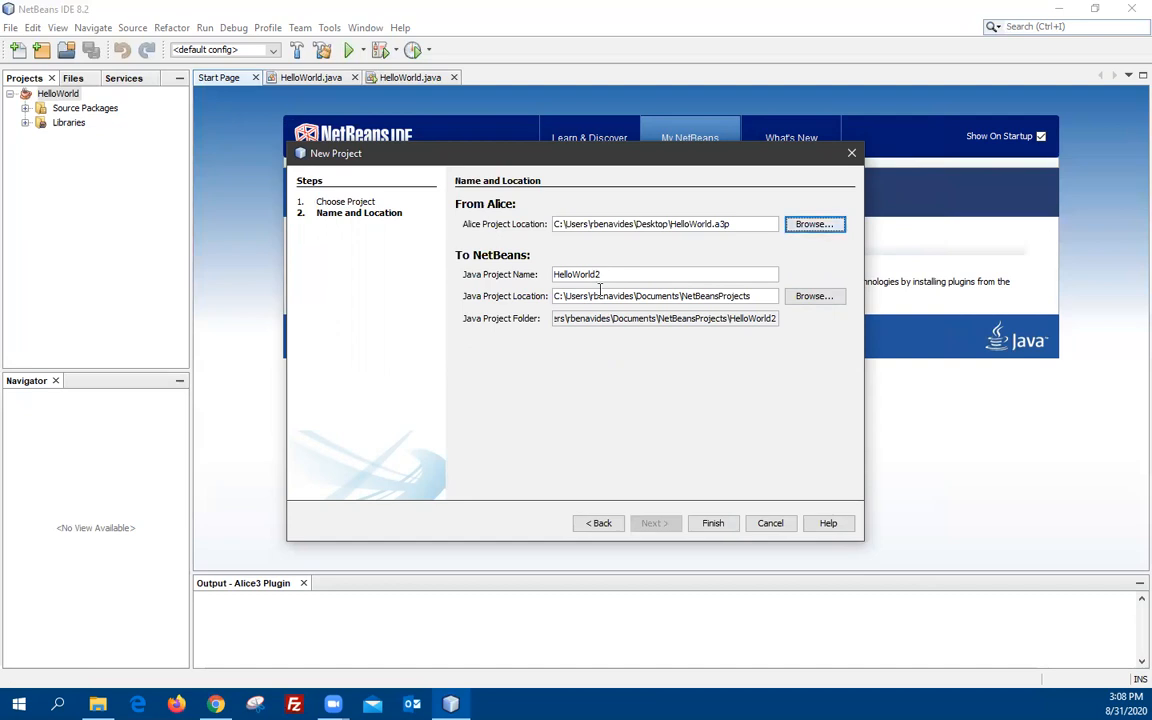
click(714, 526)
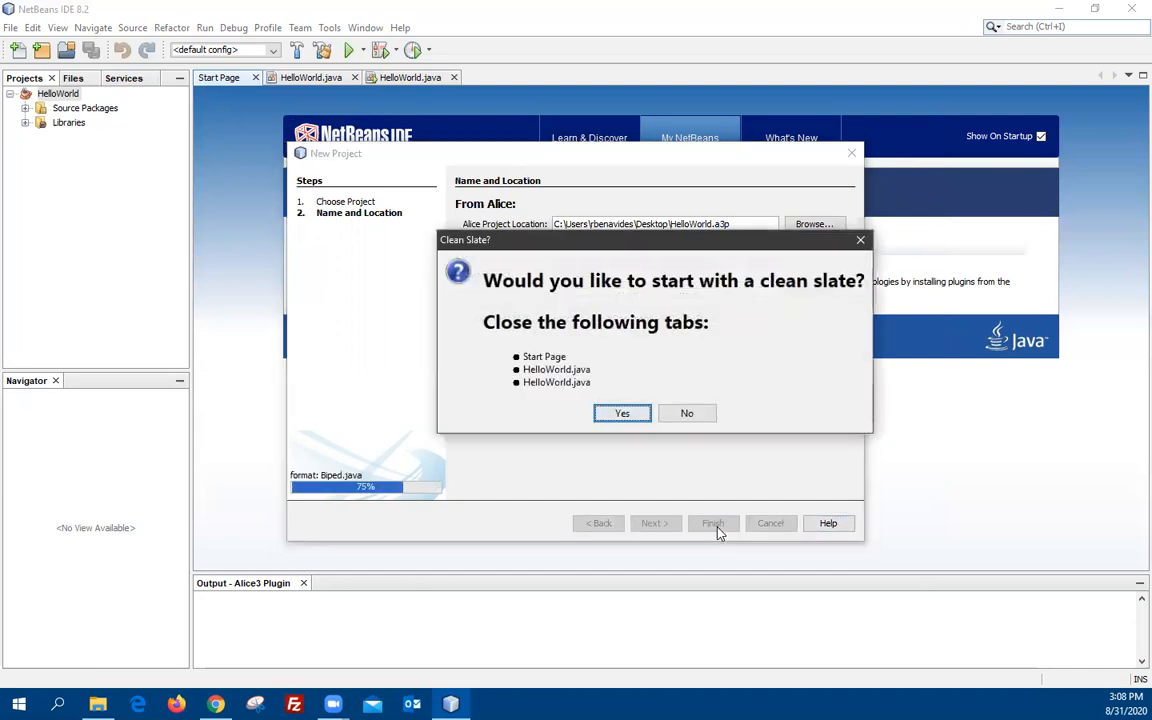
click(624, 415)
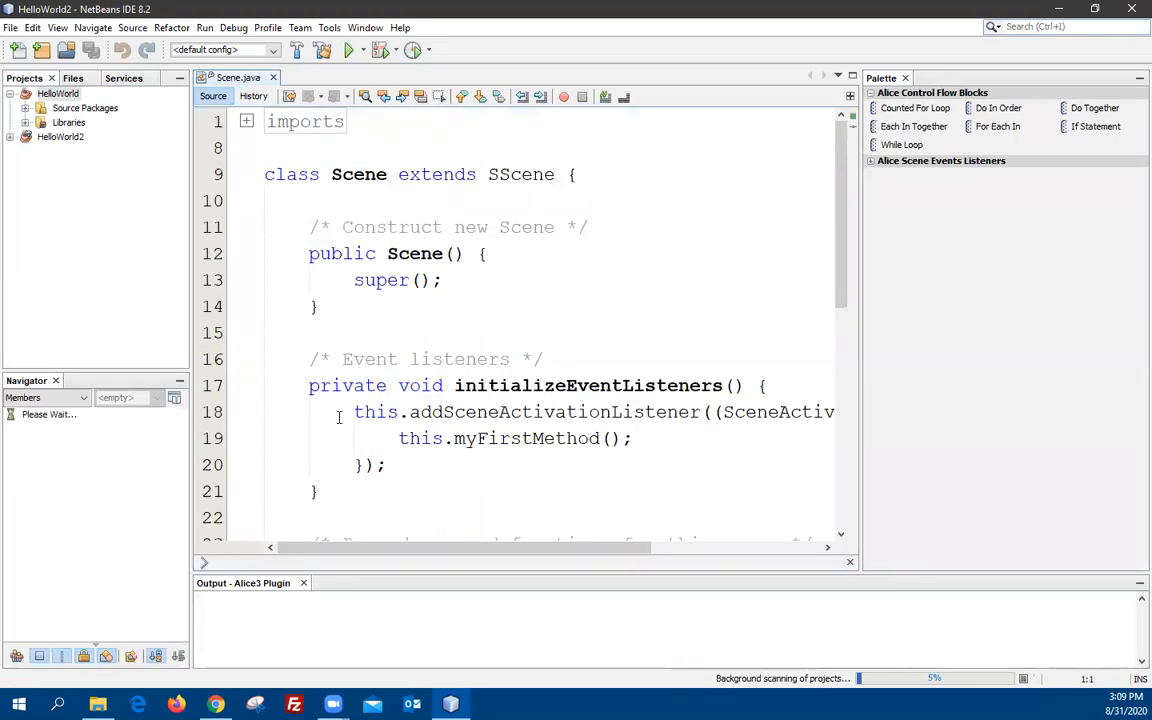
Widen the code editor and examine the scene constructor, event listeners and myFirstMethod in Scene.java
scroll(339, 418, down, 5)
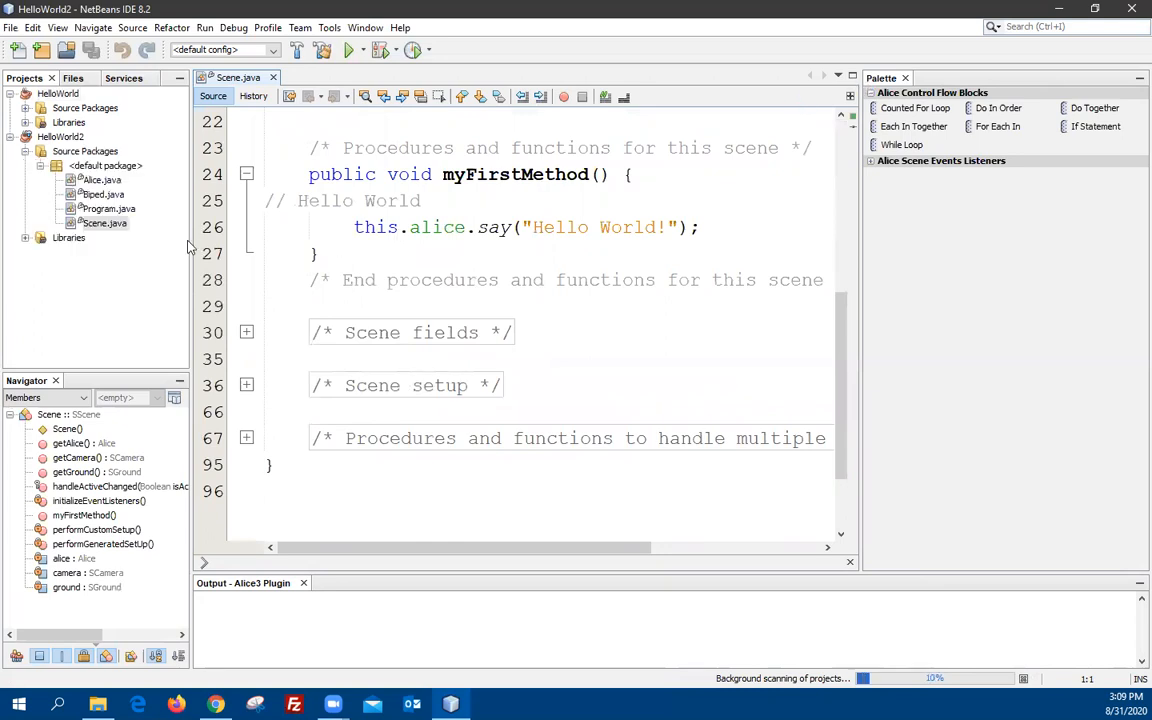
drag(190, 240, 148, 240)
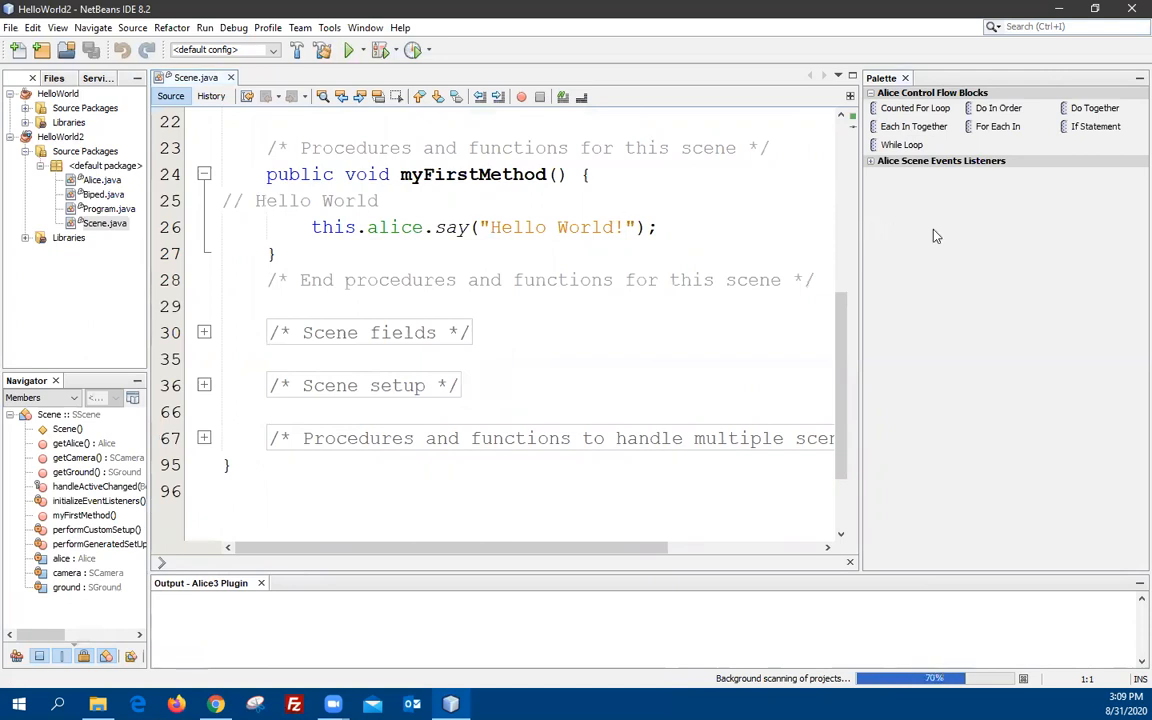
scroll(604, 303, up, 7)
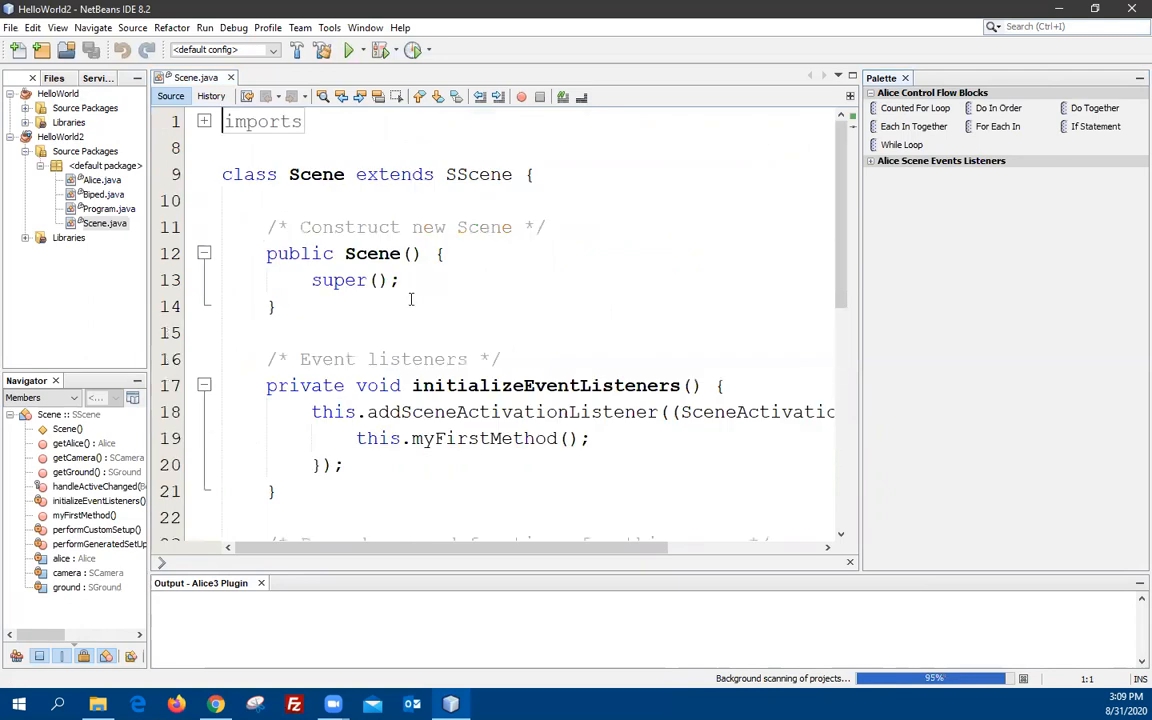
scroll(410, 299, down, 6)
scroll(410, 300, up, 4)
scroll(403, 392, down, 1)
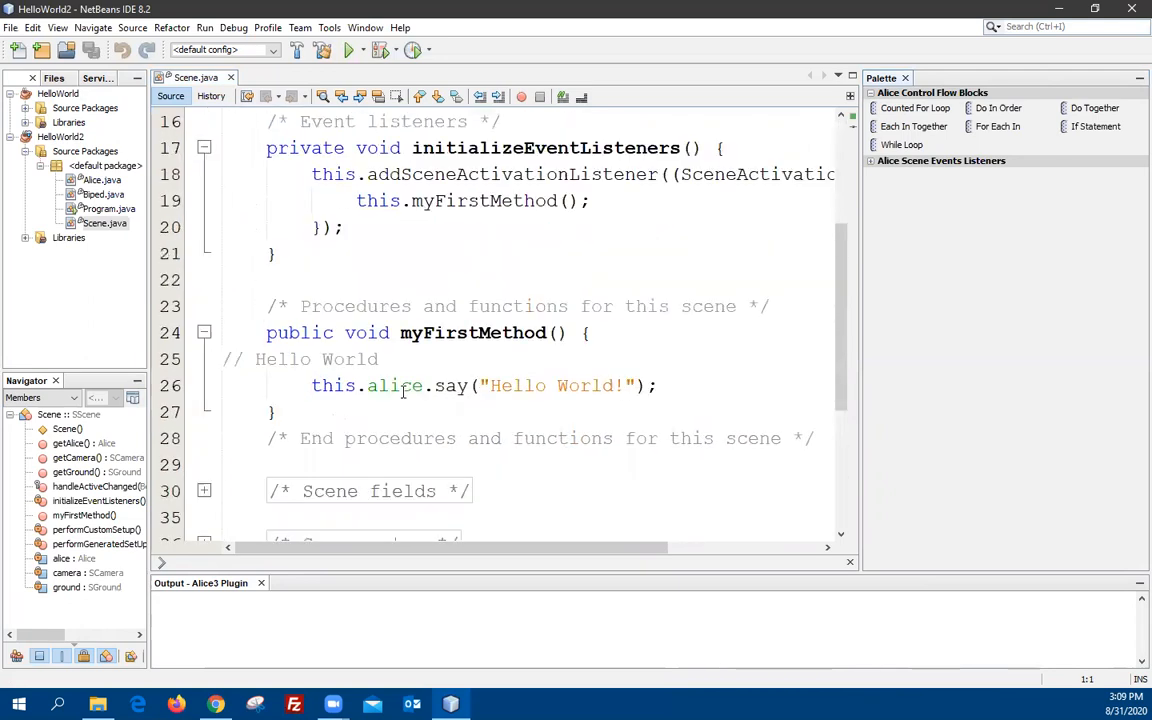
scroll(403, 392, down, 2)
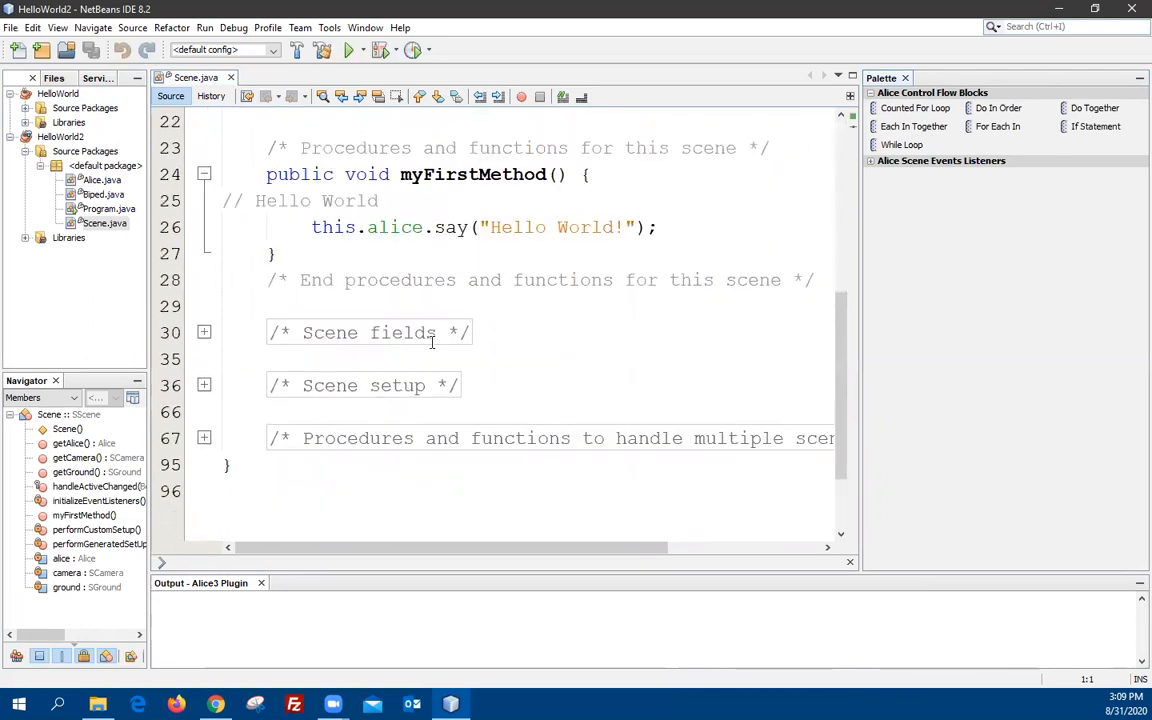
click(582, 177)
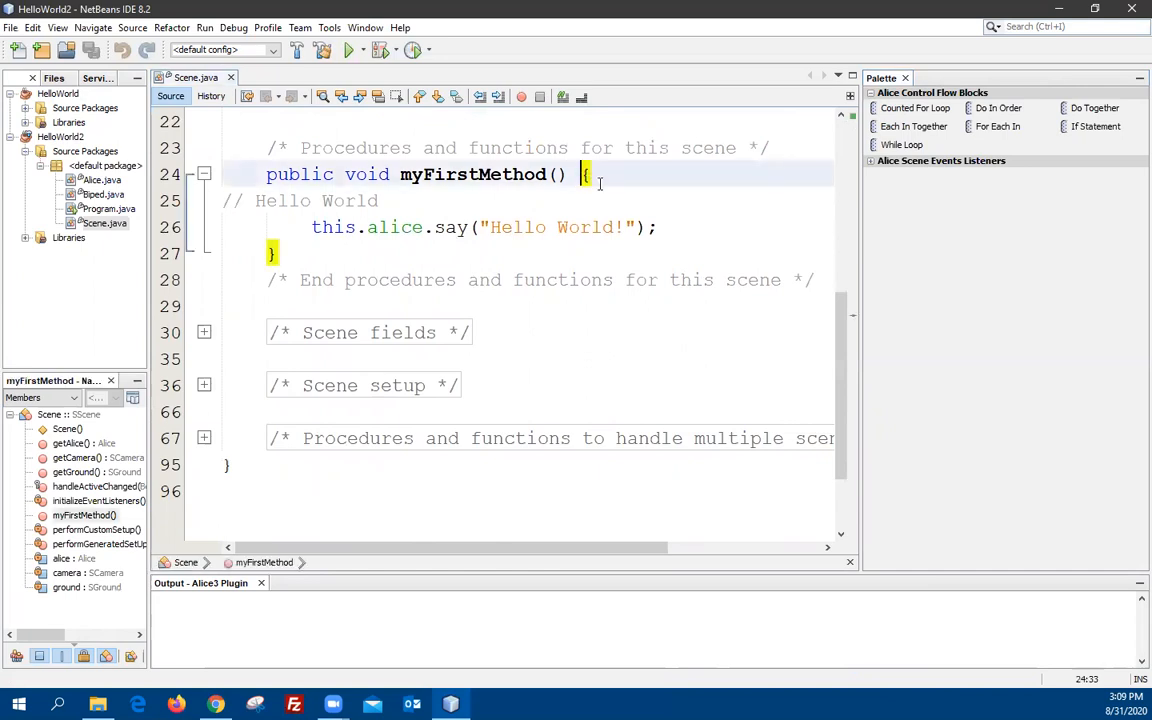
Move myFirstMethod's opening brace onto its own line and indent the Hello World comment to align with the brace
key(Return)
key(Down)
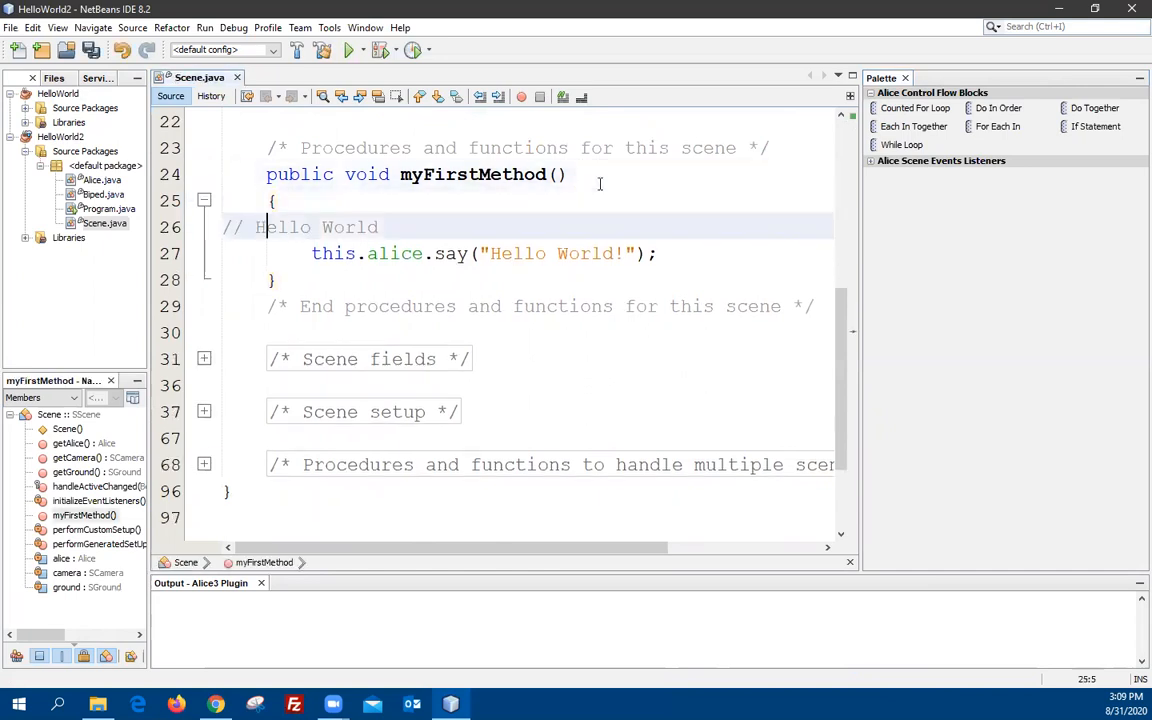
key(Left)
key(Left)
key(Tab)
key(Down)
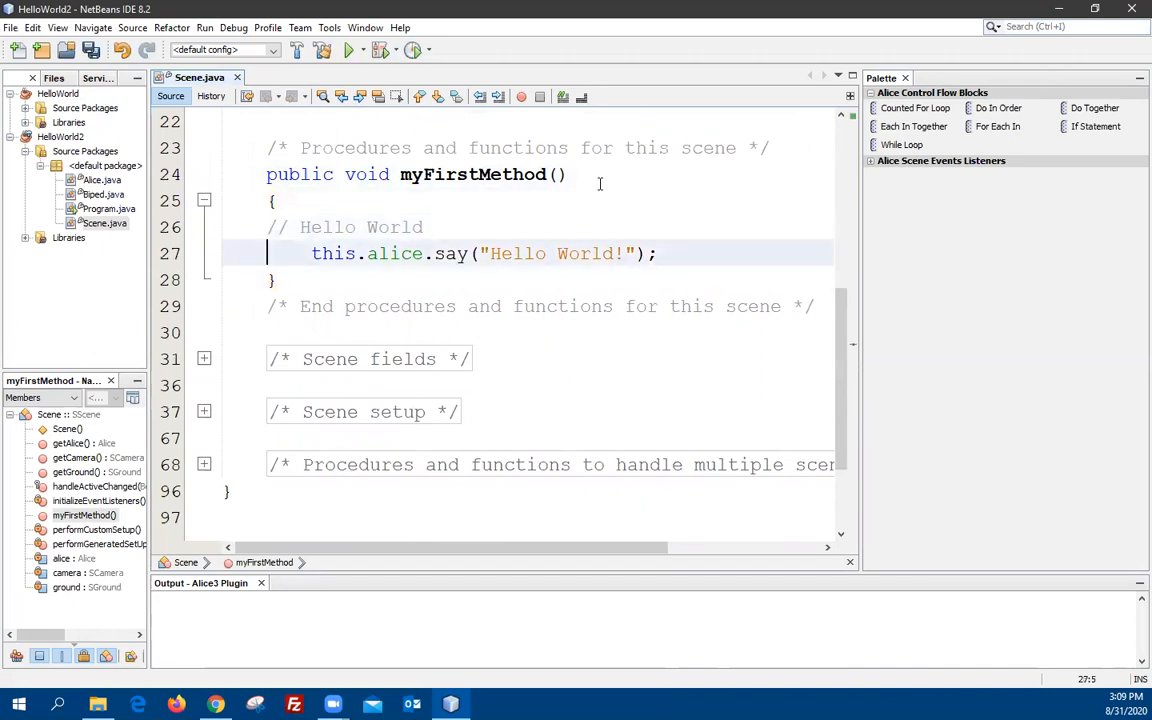
Add the statement this.alice.say("Hi!"); on a new line below the Hello World! say call in myFirstMethod
click(726, 243)
key(Return)
text(t)
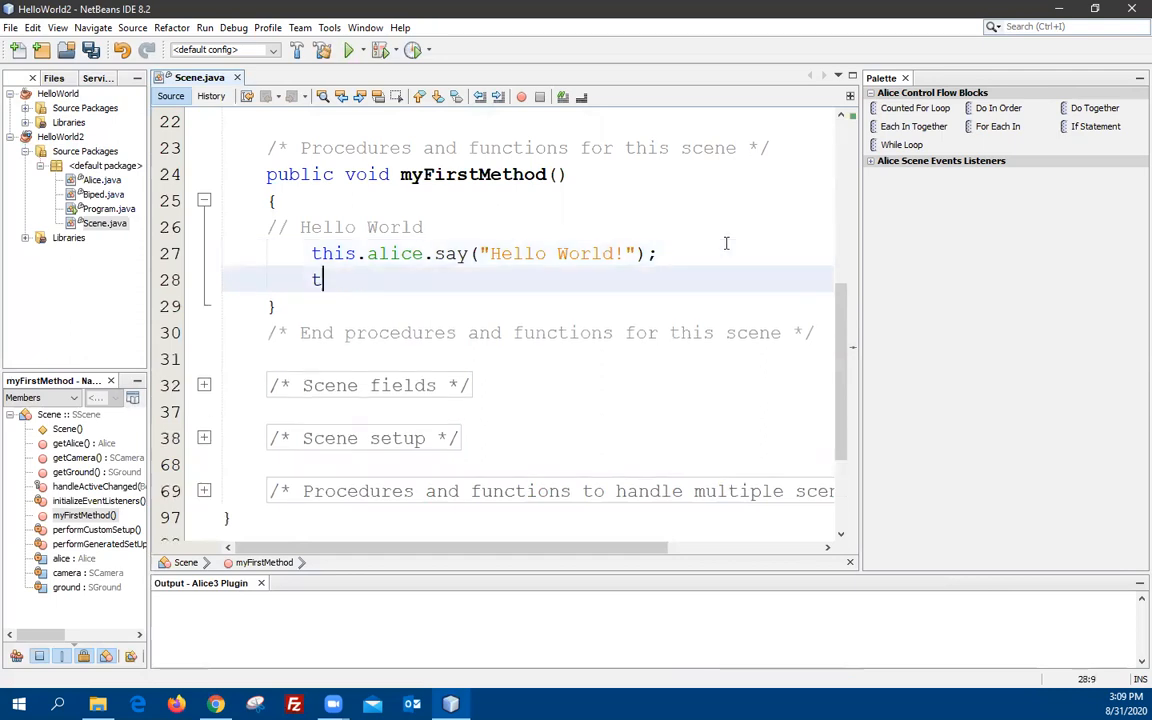
text(his.alic)
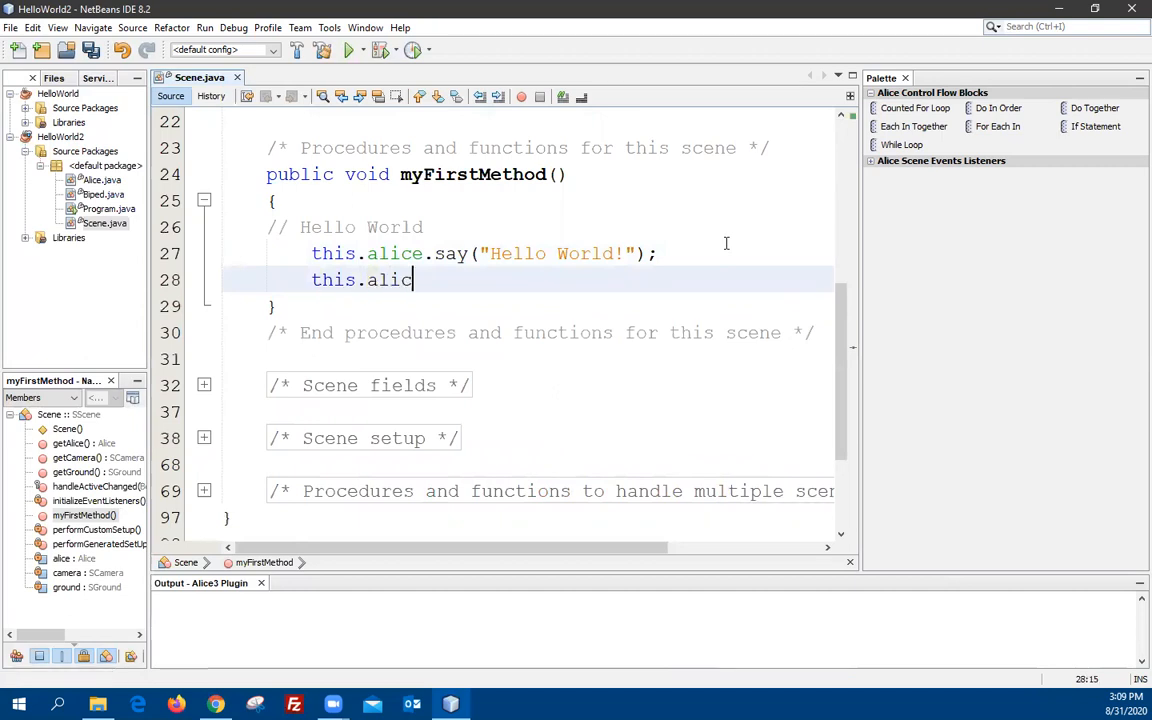
text(e.say(")
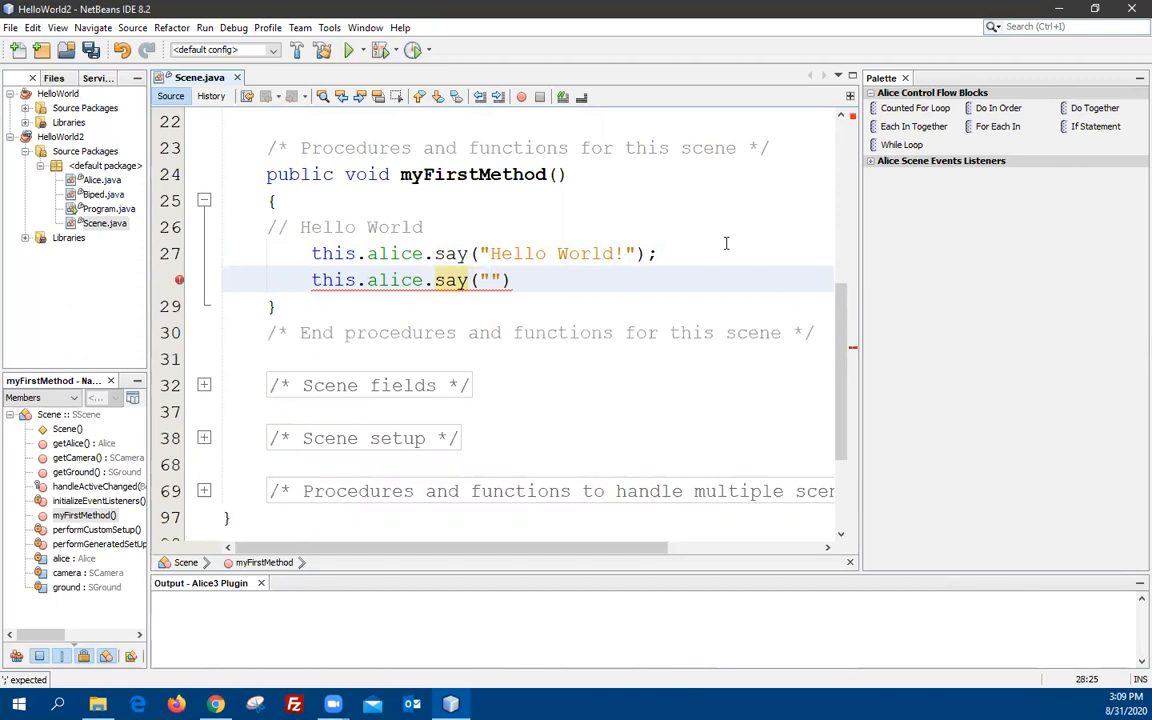
text(Hi!)
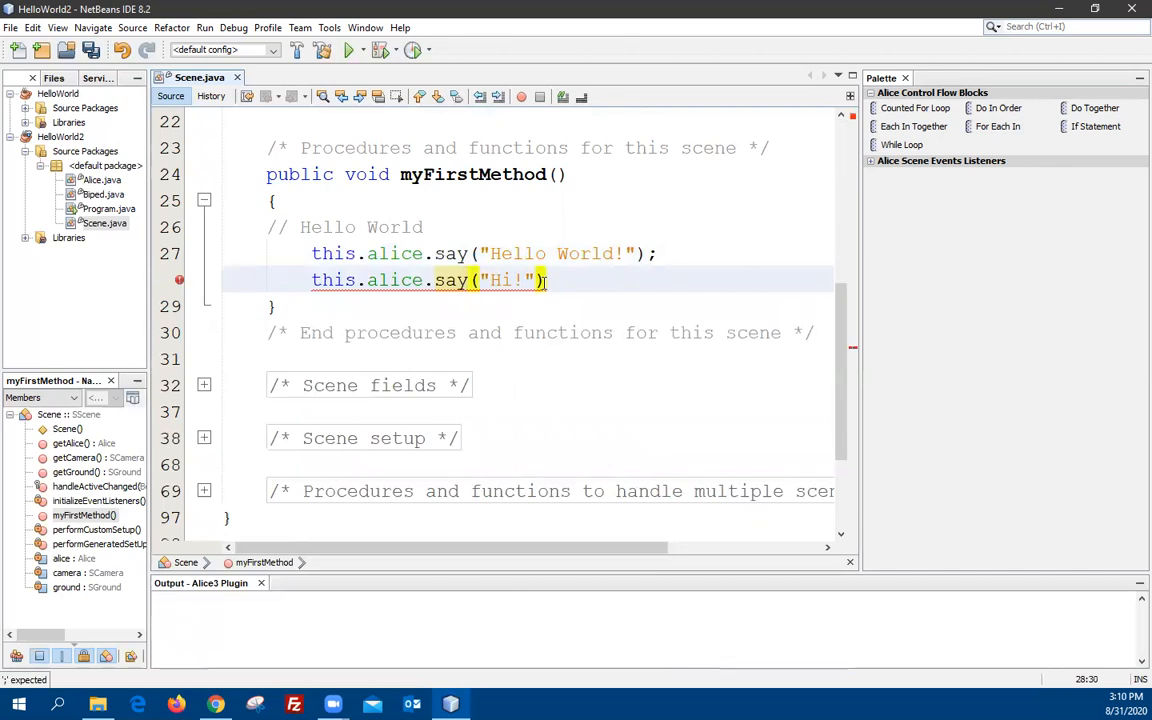
text(;)
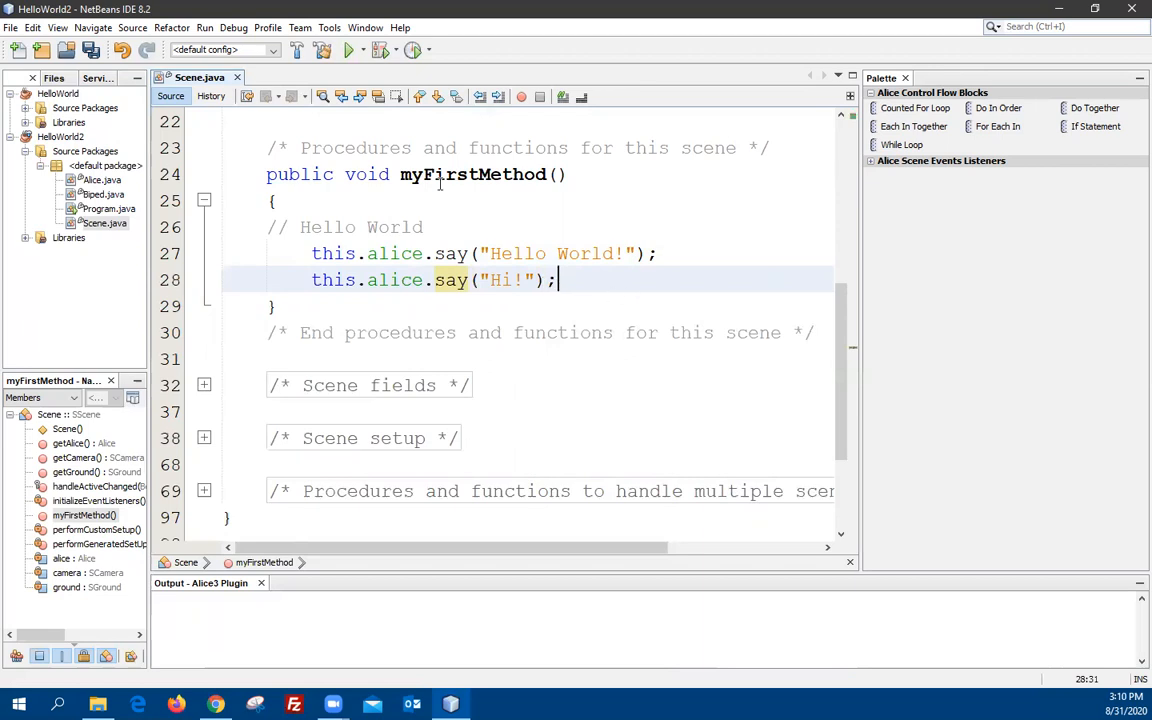
Run the HelloWorld2 project twice to watch Alice speak, closing the animation window each time, and exit NetBeans
click(347, 50)
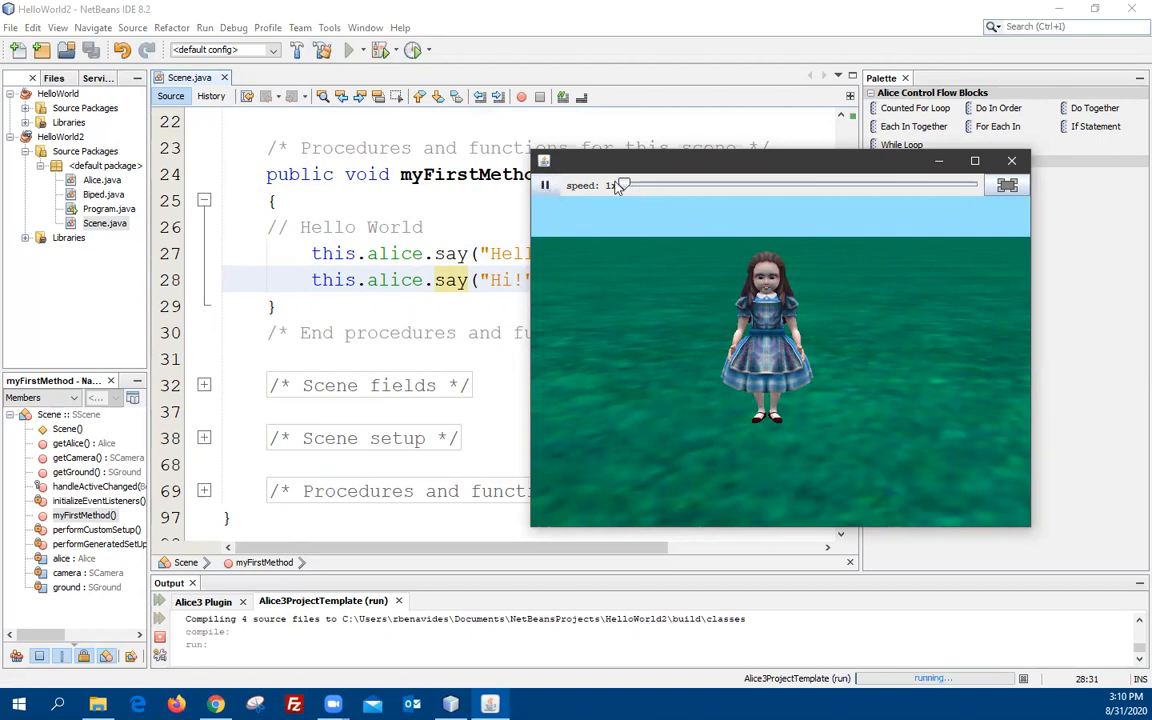
drag(953, 165, 982, 165)
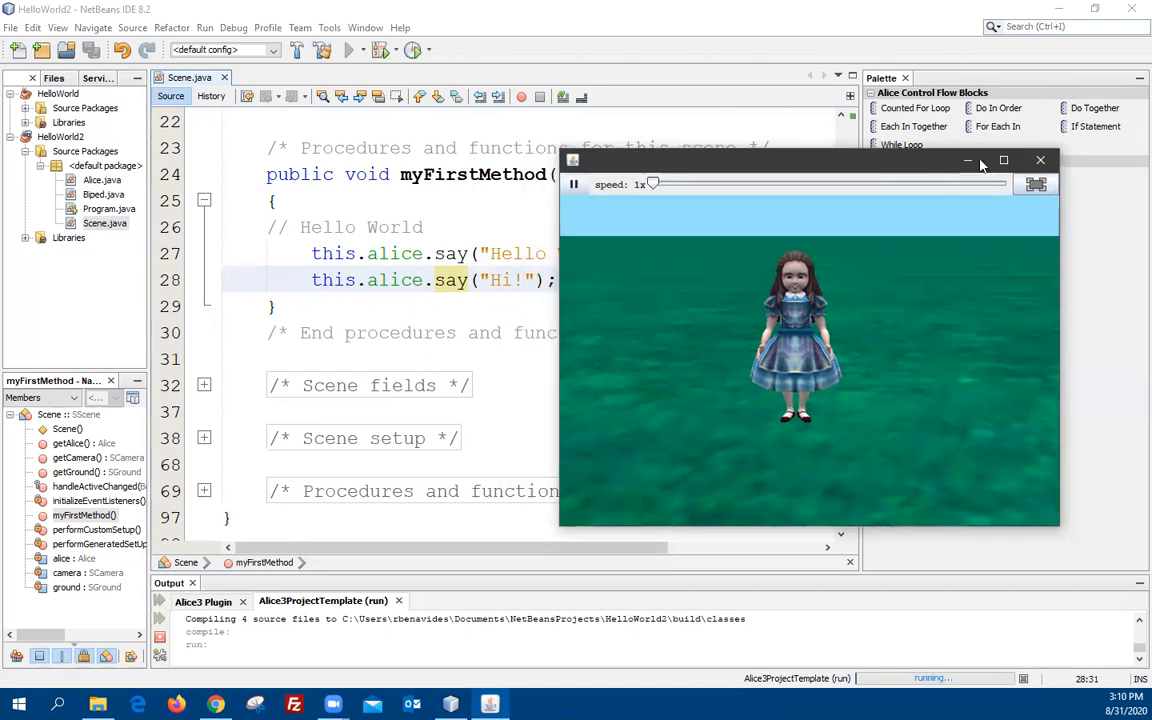
click(1039, 163)
click(349, 49)
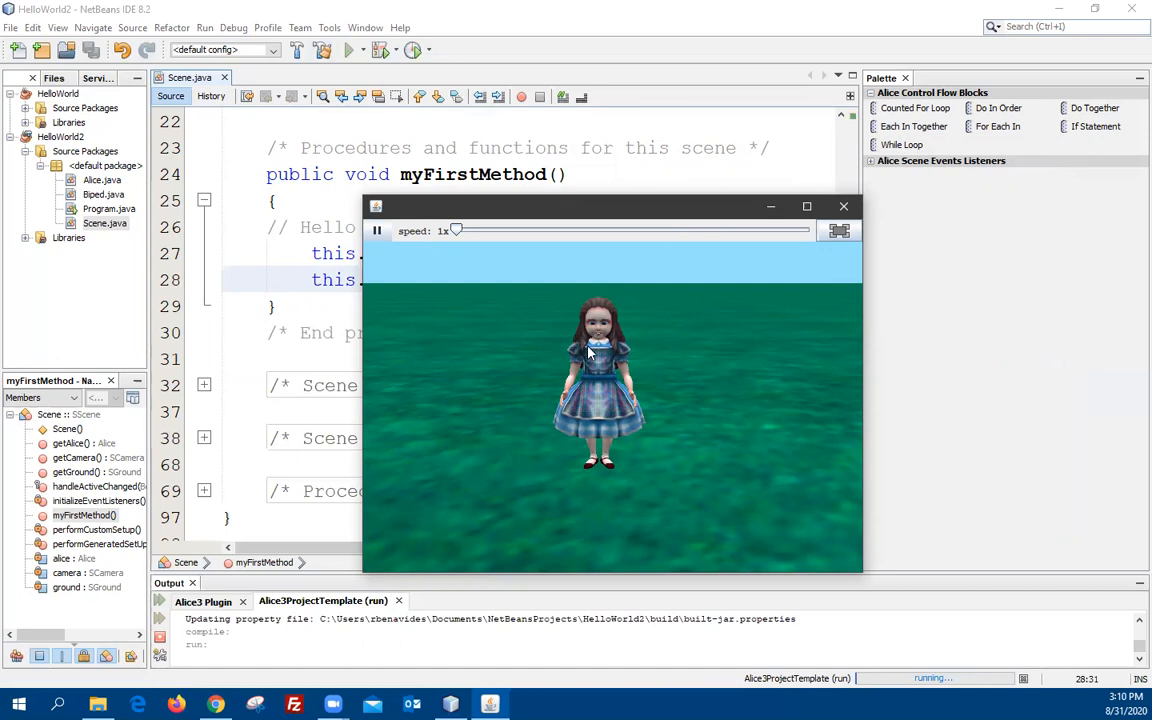
click(844, 208)
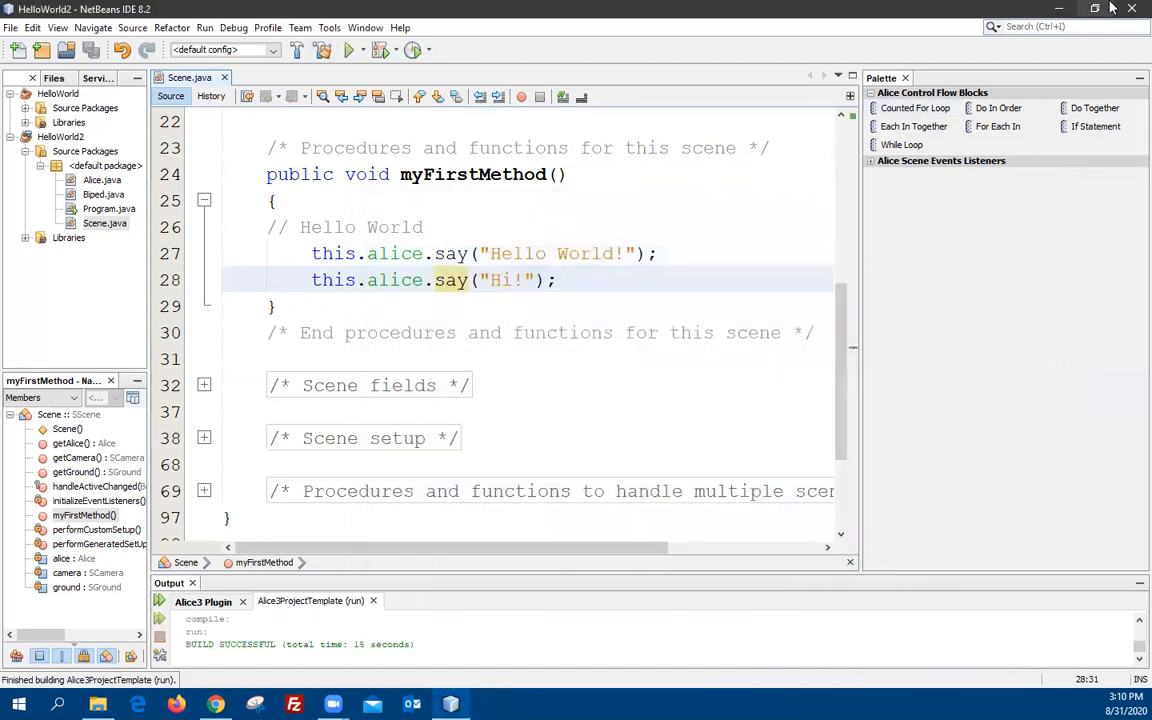
click(1130, 8)
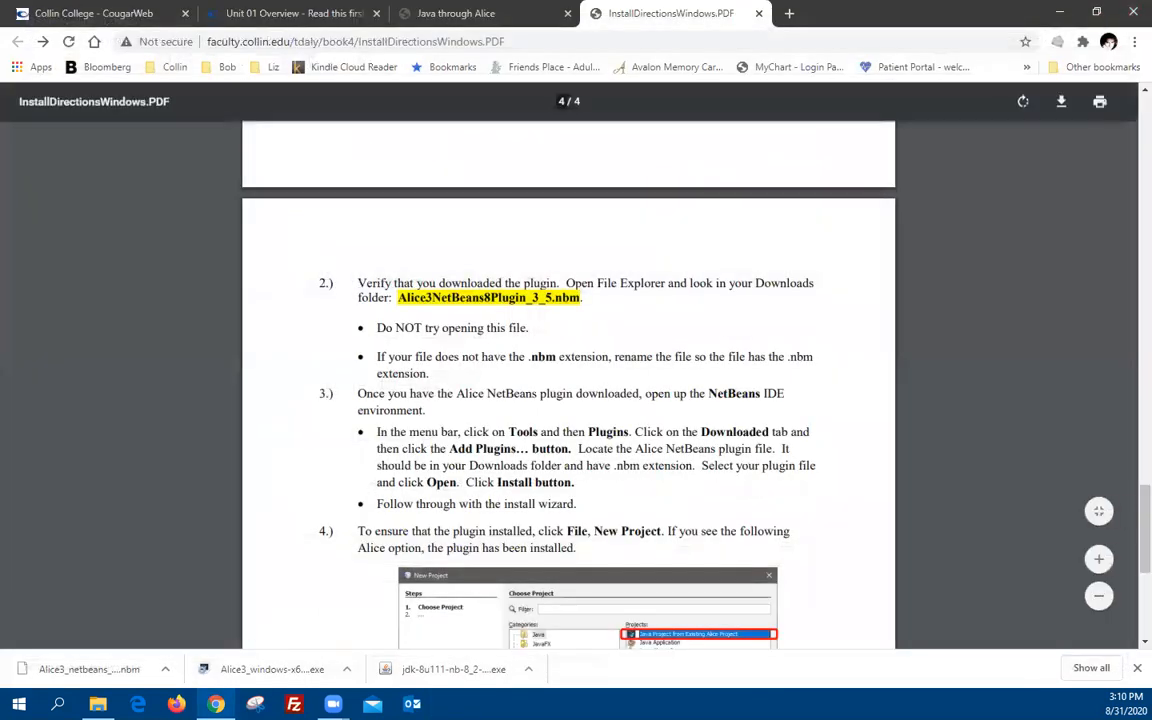
Switch to File Explorer, locate the HelloWorld and HelloWorld2 folders under Documents > NetBeansProjects, and close the window
click(98, 704)
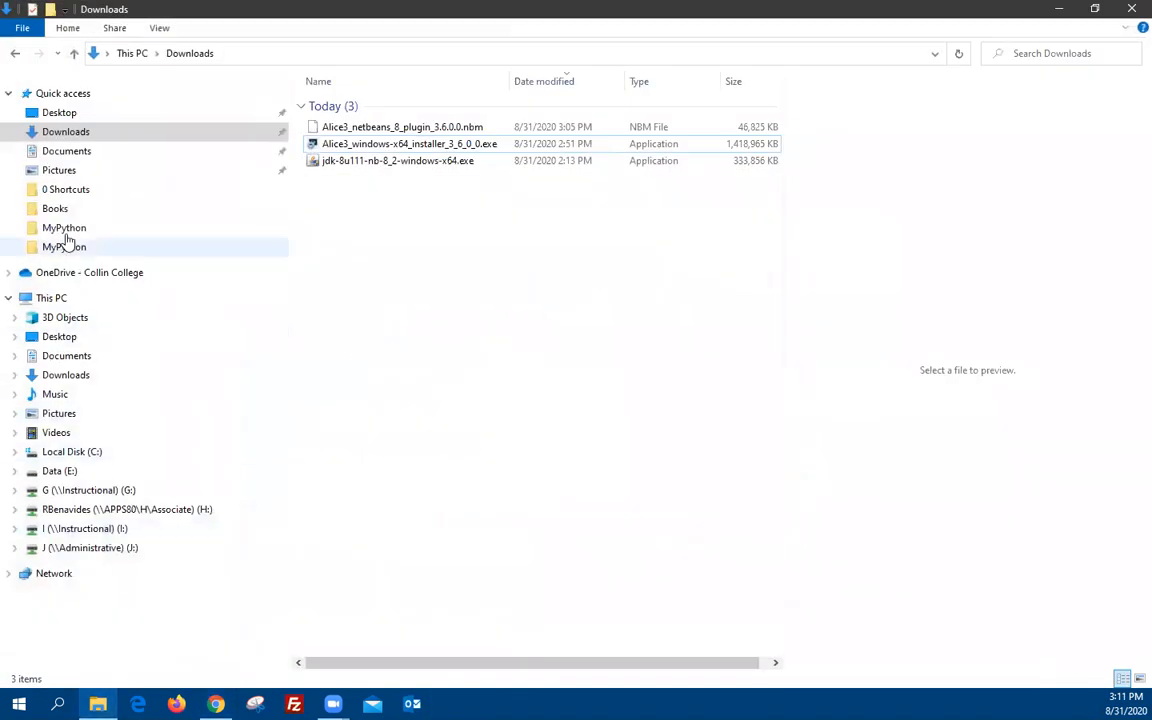
click(68, 152)
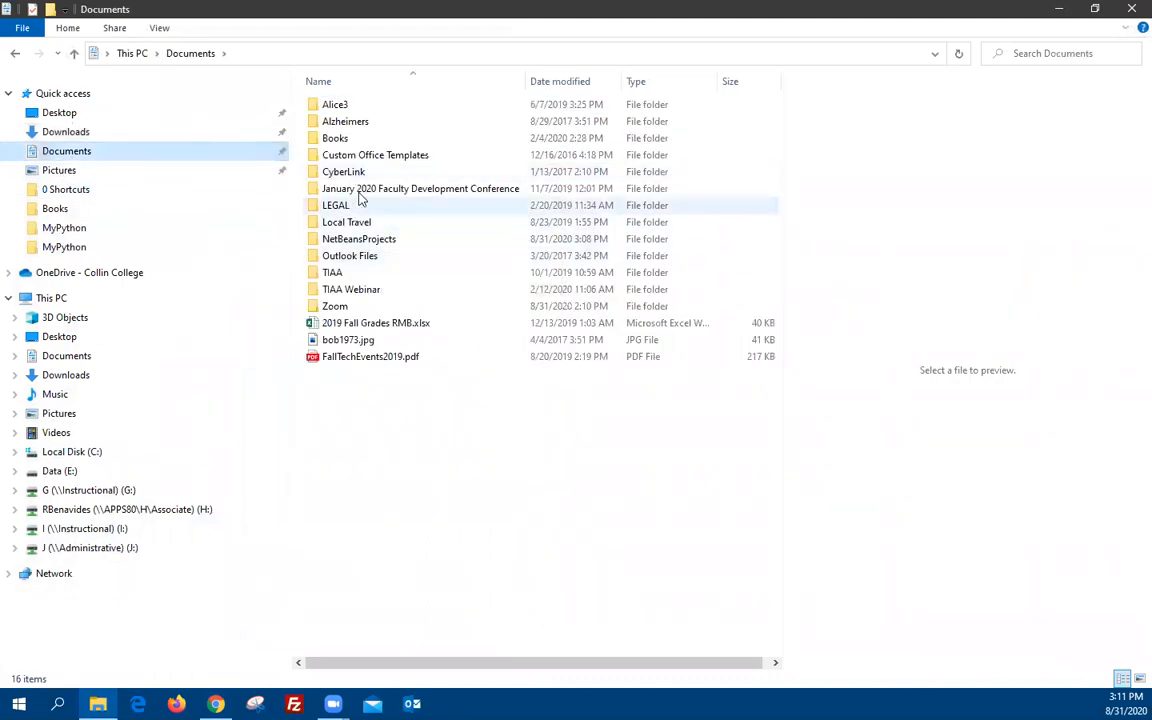
double_click(358, 239)
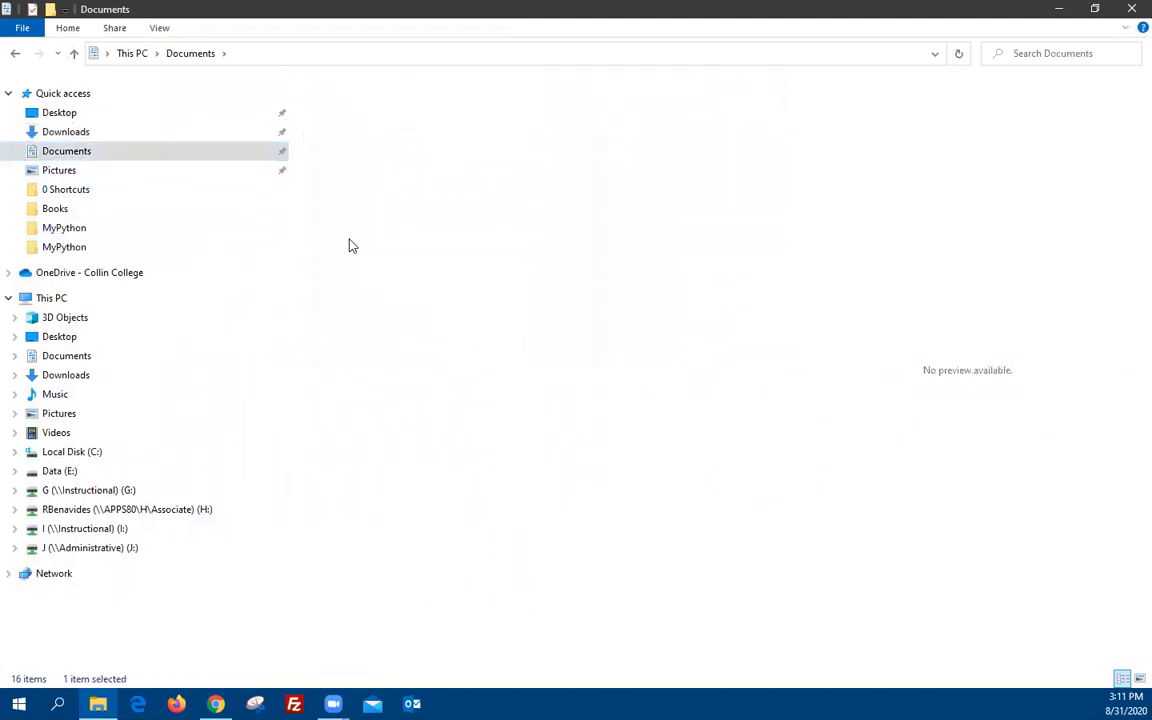
click(353, 127)
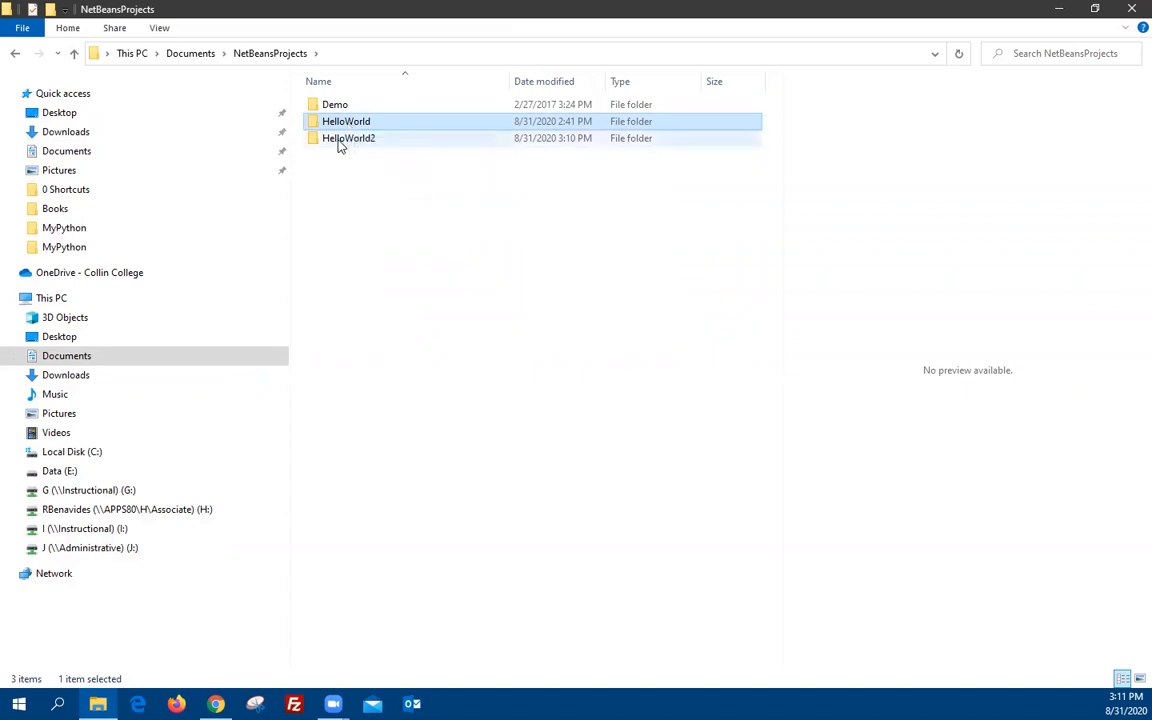
click(340, 142)
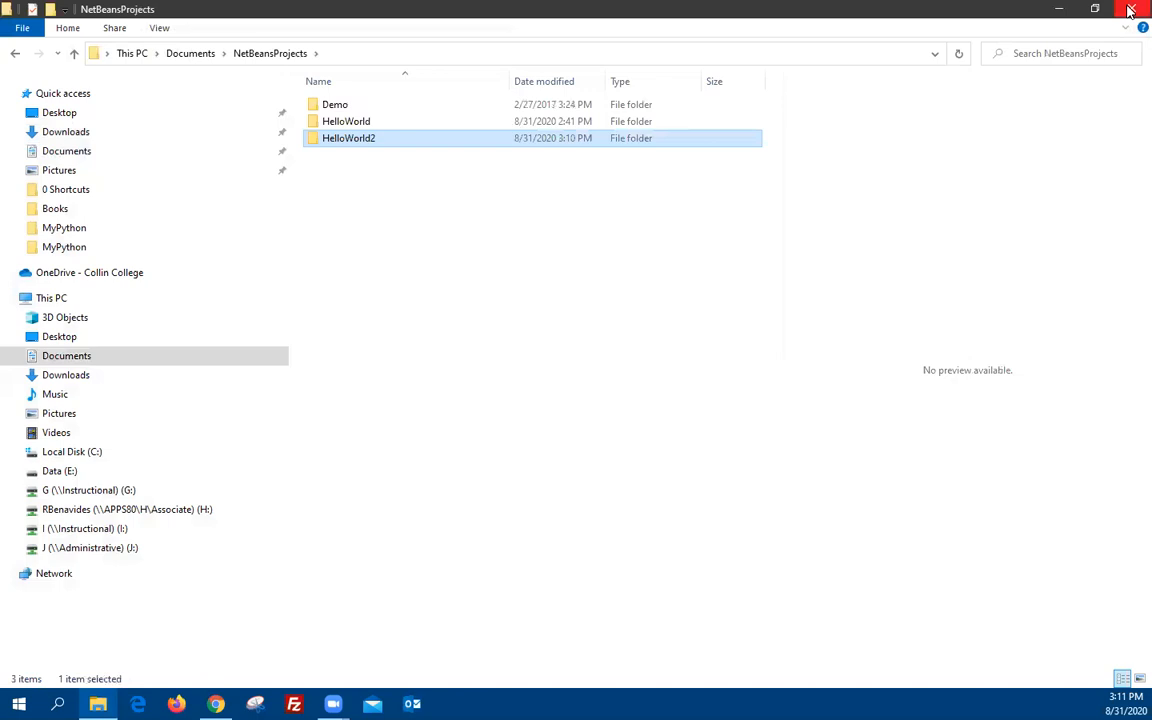
click(1131, 10)
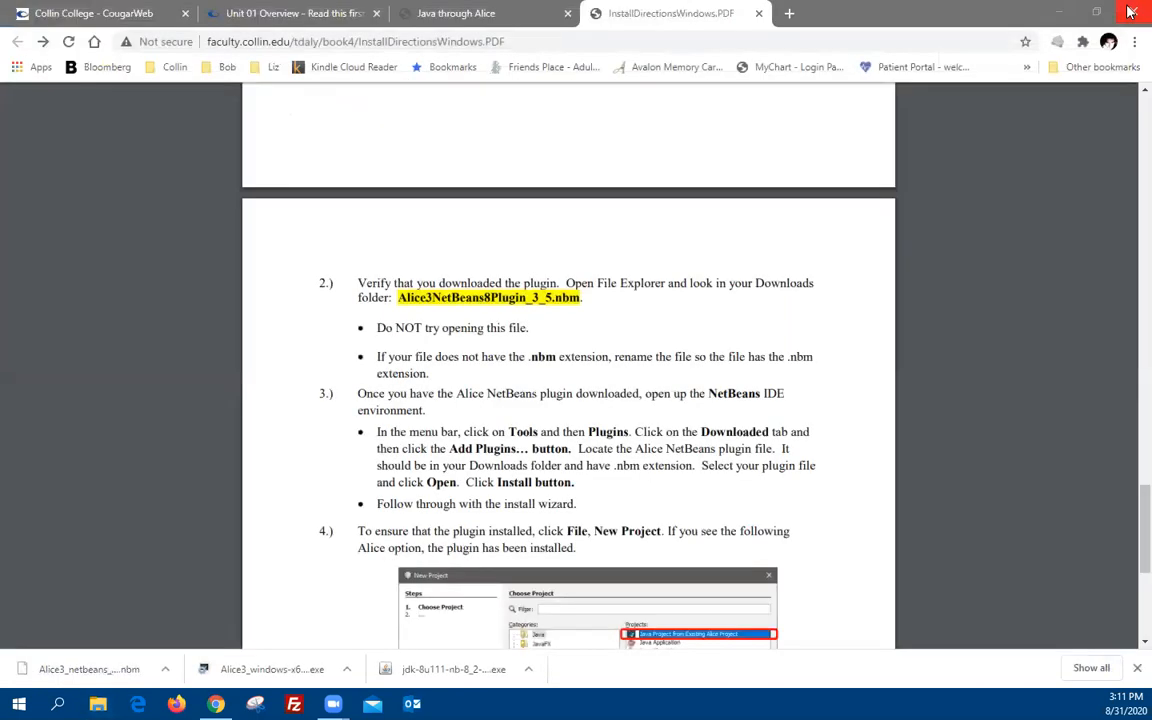